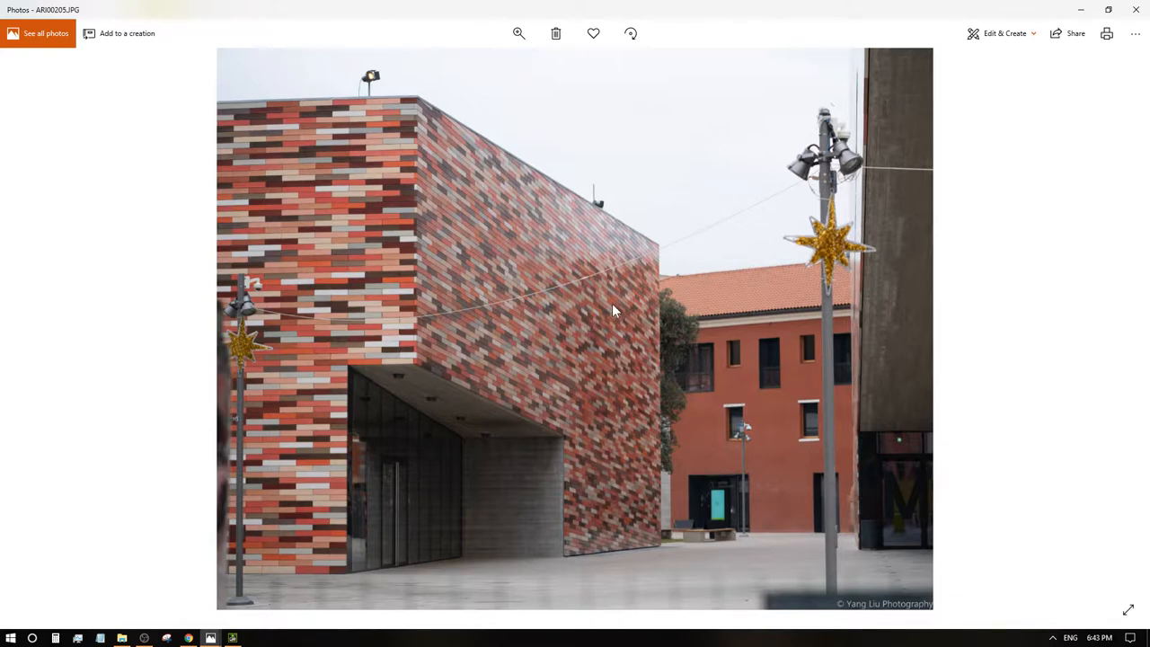
pyautogui.scroll(3, 670, 329)
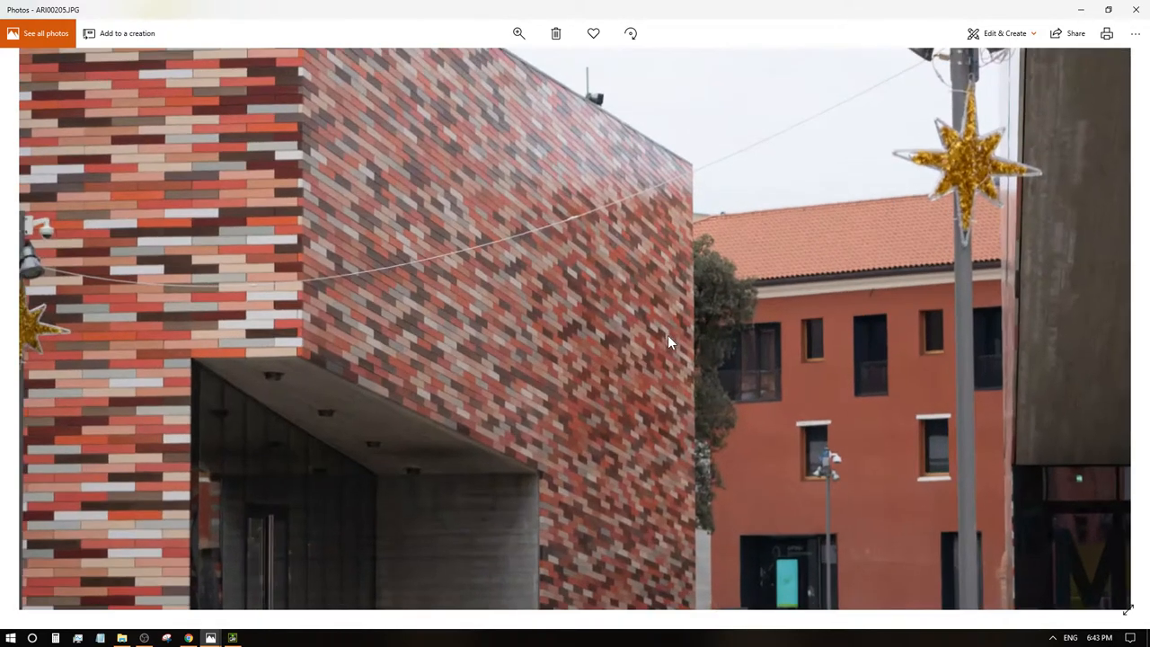
pyautogui.scroll(-2, 668, 335)
pyautogui.scroll(-1, 636, 348)
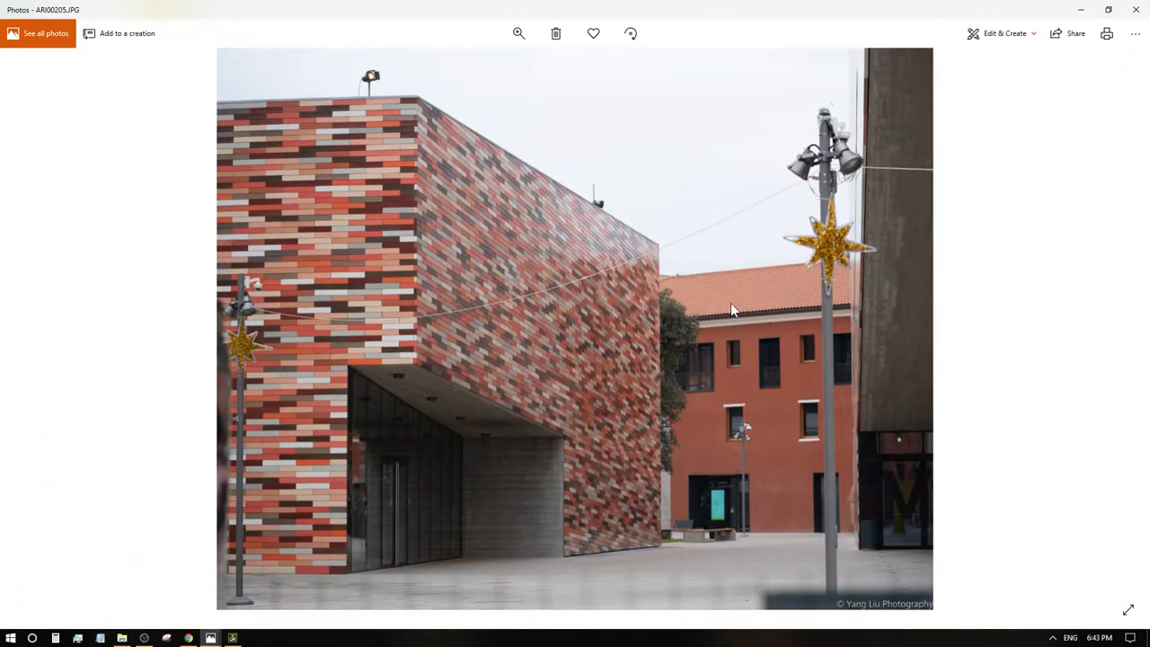
pyautogui.scroll(1, 738, 310)
pyautogui.scroll(1, 683, 396)
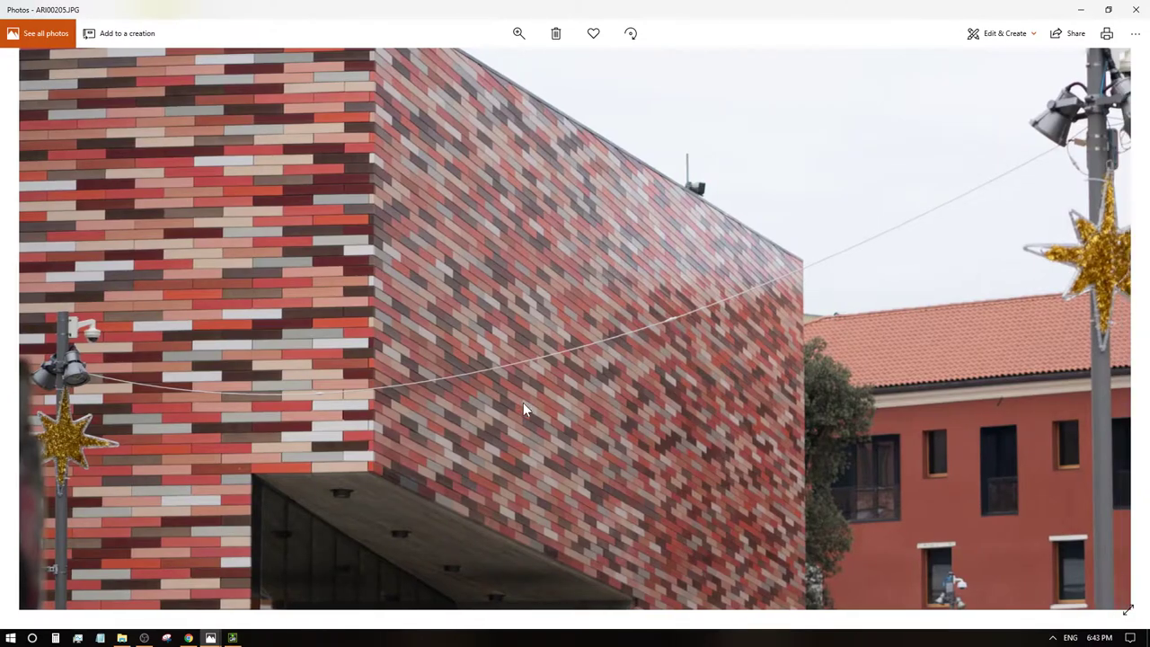
# - Pan ARI00205 between the entrance pavement and the roofline, returning to the entrance
pyautogui.moveTo(523, 402); pyautogui.dragTo(564, 257)
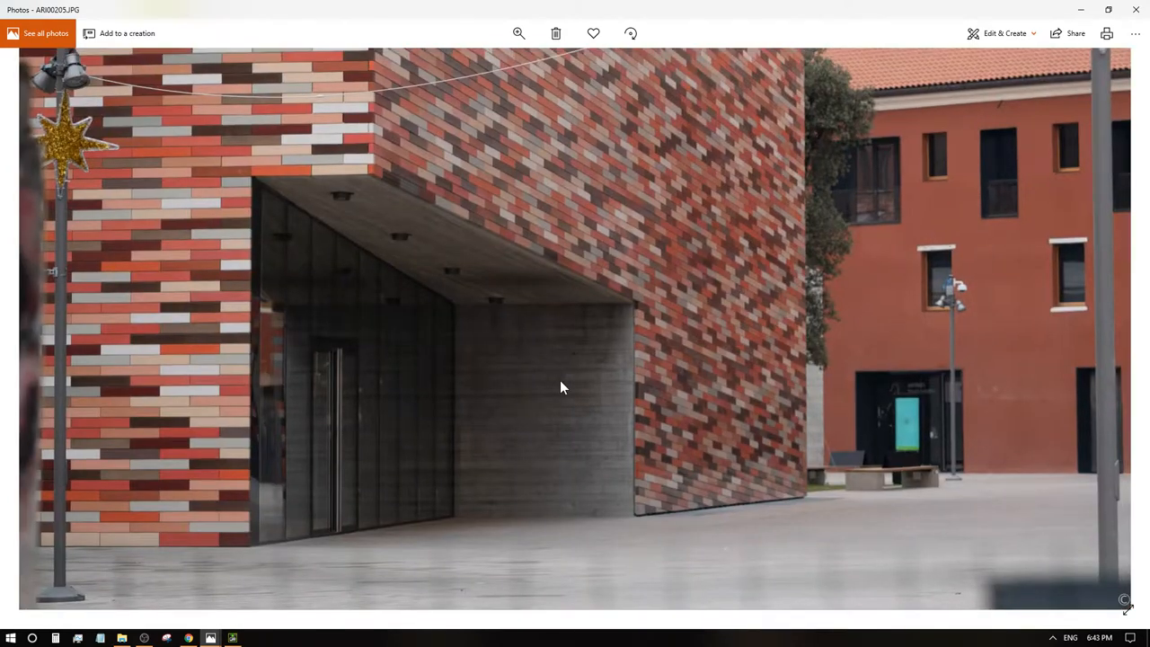
pyautogui.moveTo(560, 388)
pyautogui.mouseDown()
pyautogui.moveTo(534, 405)
pyautogui.moveTo(543, 545)
pyautogui.mouseUp()
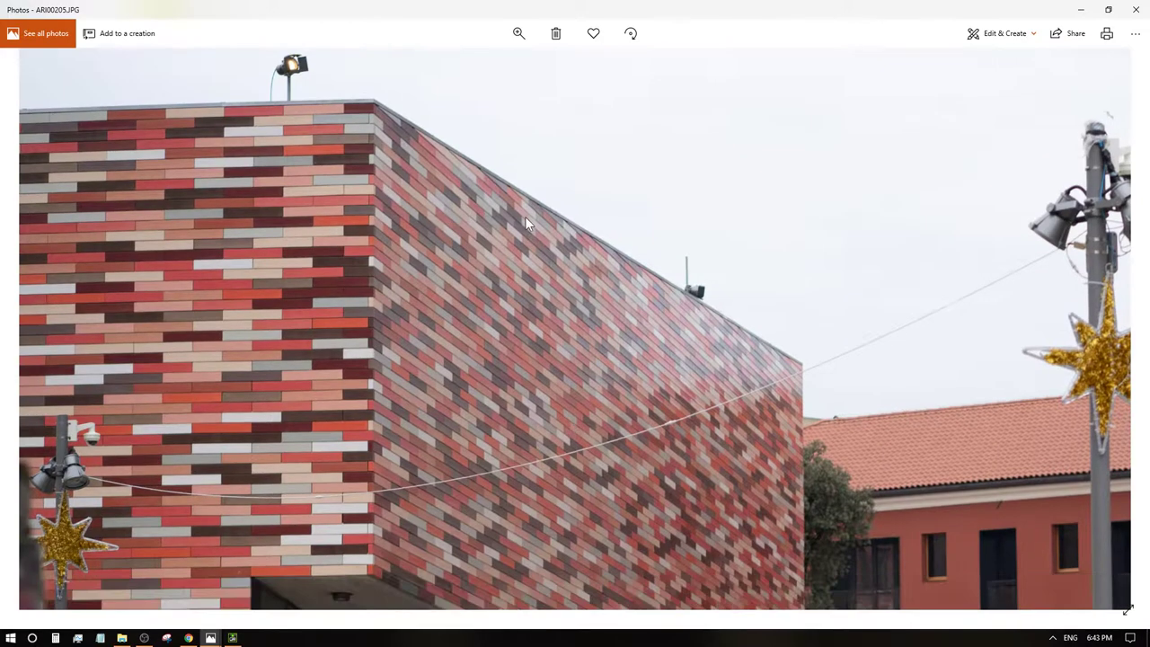
pyautogui.moveTo(629, 593); pyautogui.dragTo(575, 358)
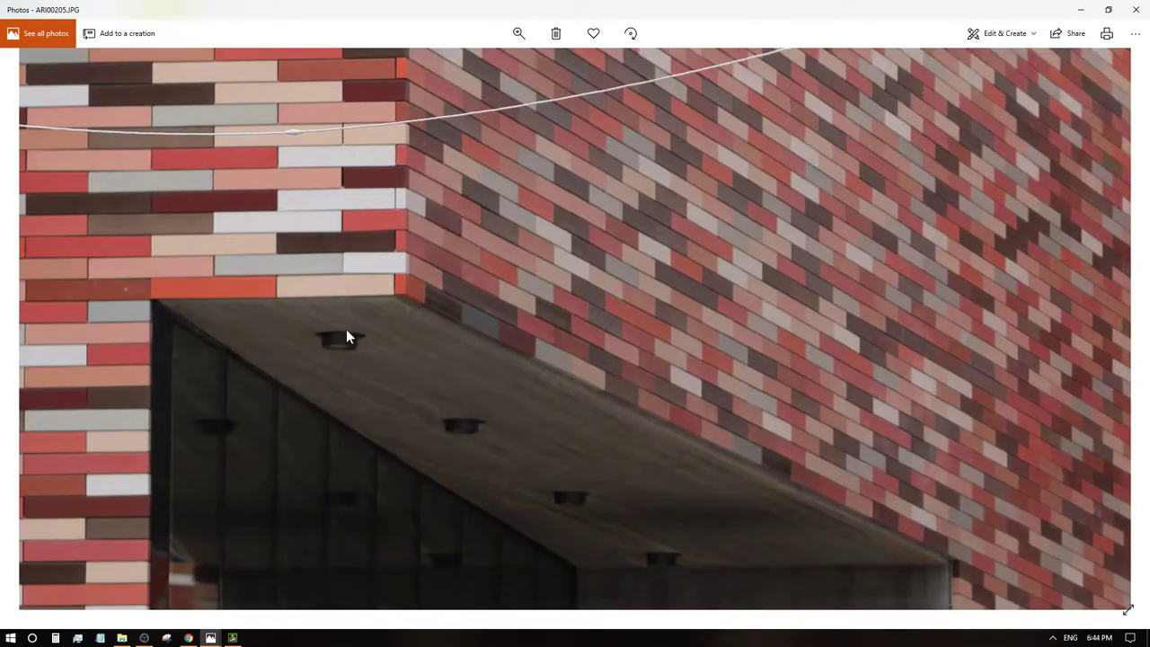
# - Pan the close-up across the brick corner, the overhang's underside and the bricks right of the corner
pyautogui.click(361, 260)
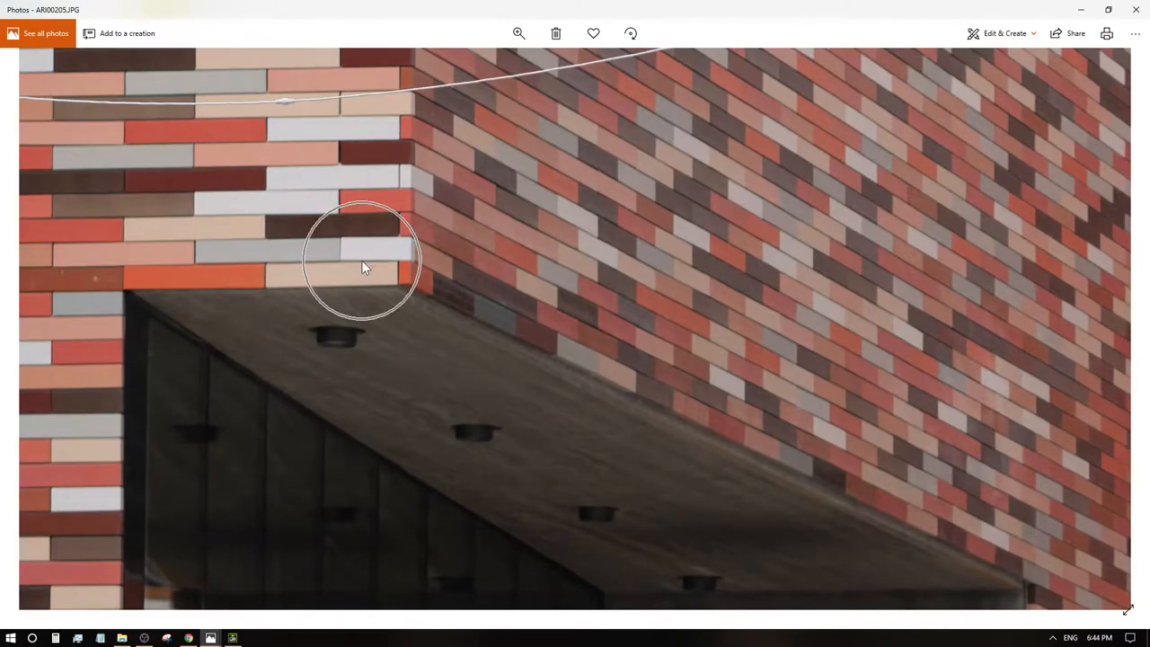
pyautogui.moveTo(361, 260); pyautogui.dragTo(547, 398)
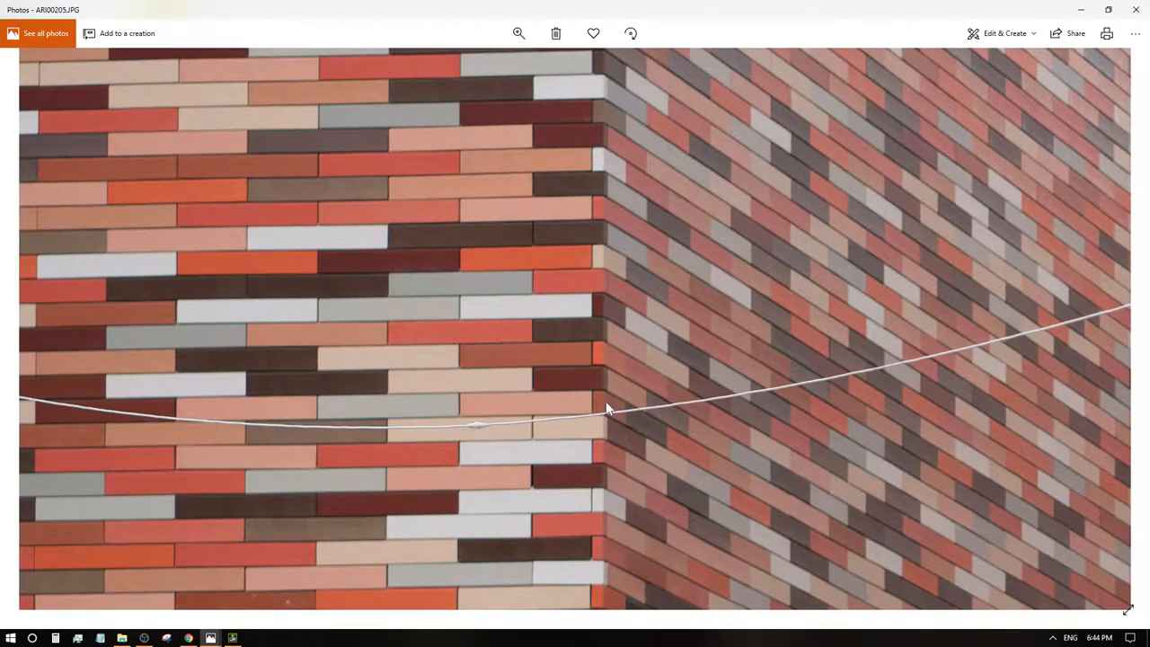
pyautogui.moveTo(622, 455); pyautogui.dragTo(617, 353)
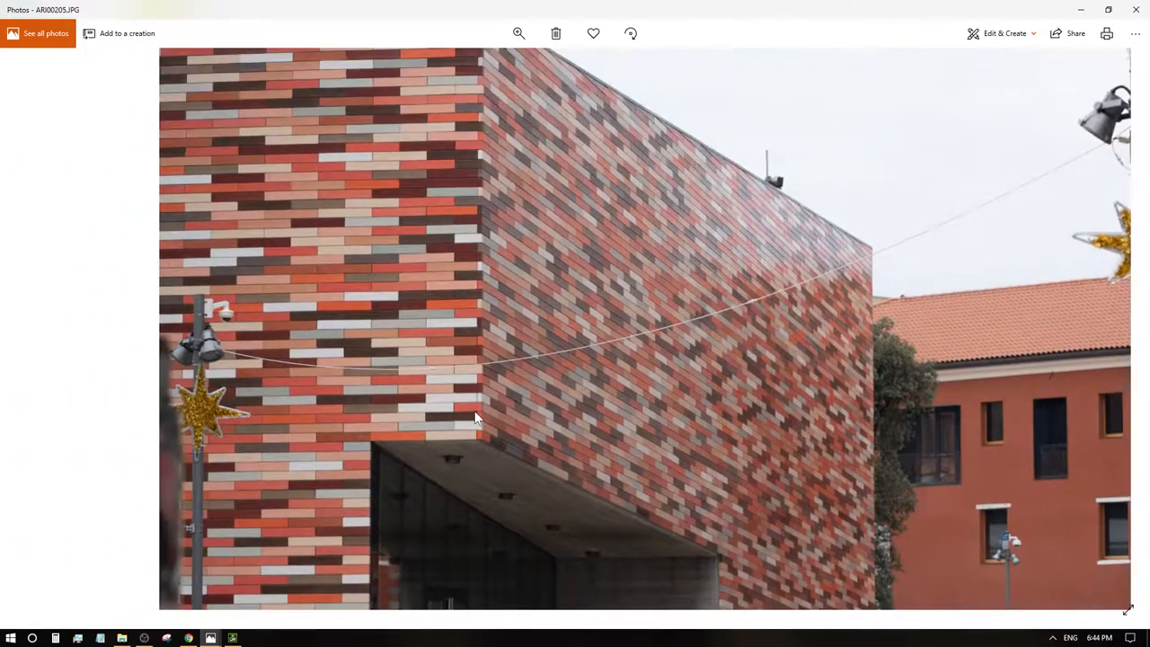
pyautogui.scroll(1, 312, 438)
pyautogui.scroll(2, 279, 465)
pyautogui.scroll(1, 325, 369)
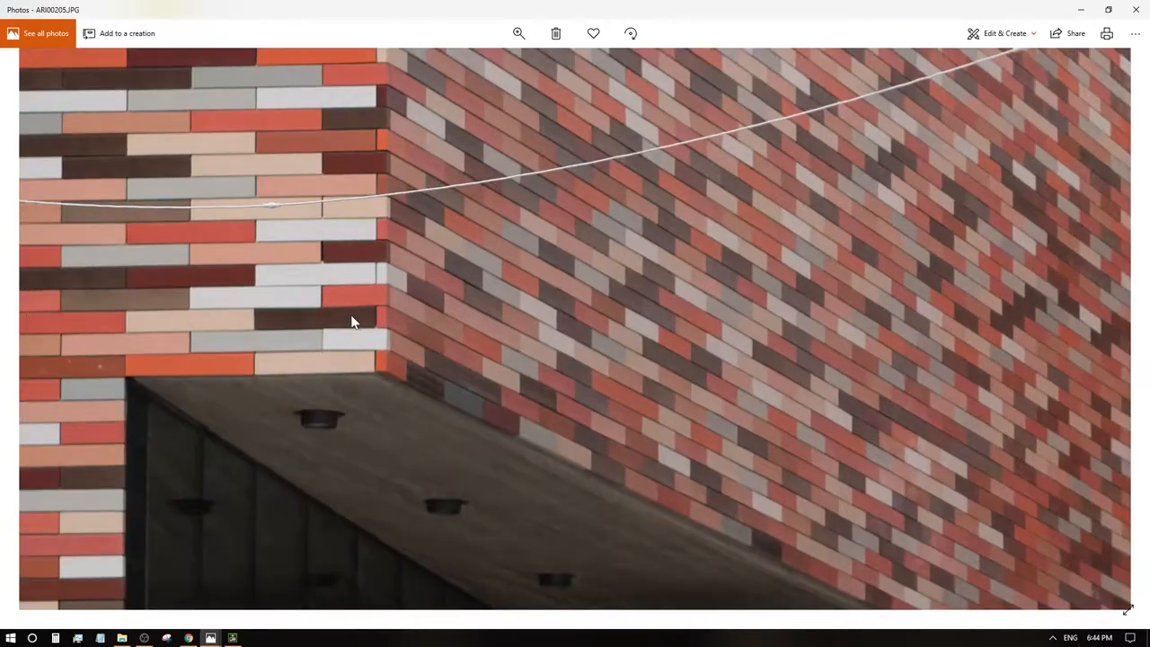
pyautogui.scroll(1, 337, 311)
pyautogui.moveTo(341, 385); pyautogui.dragTo(503, 414)
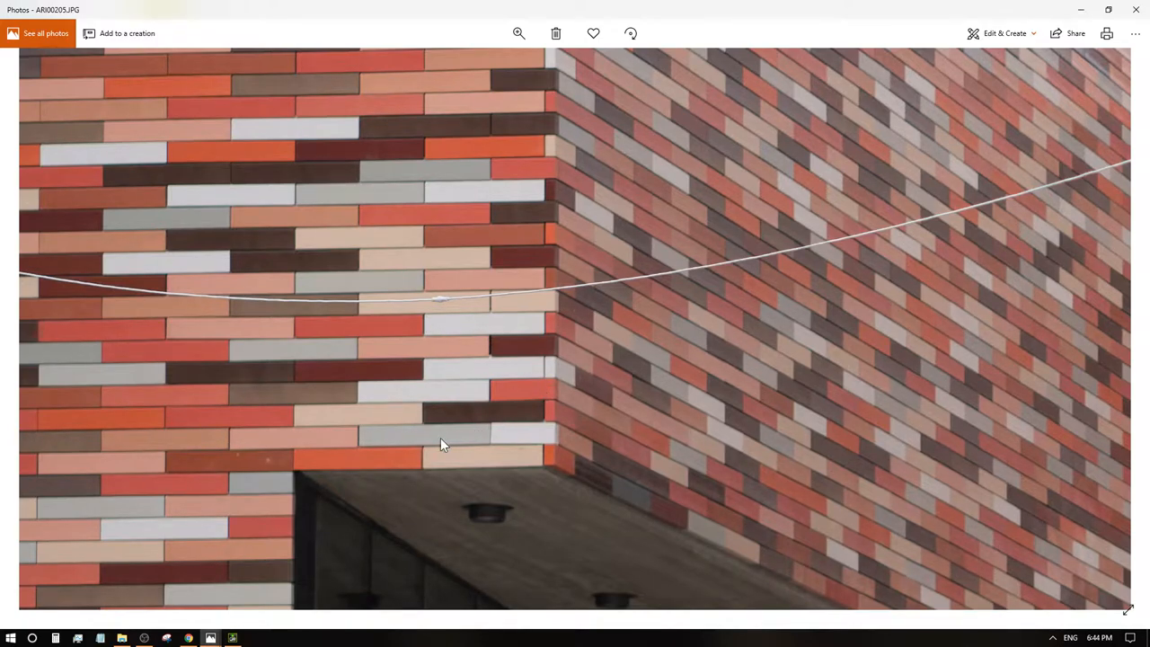
pyautogui.scroll(-2, 614, 260)
pyautogui.scroll(1, 614, 260)
pyautogui.scroll(1, 621, 411)
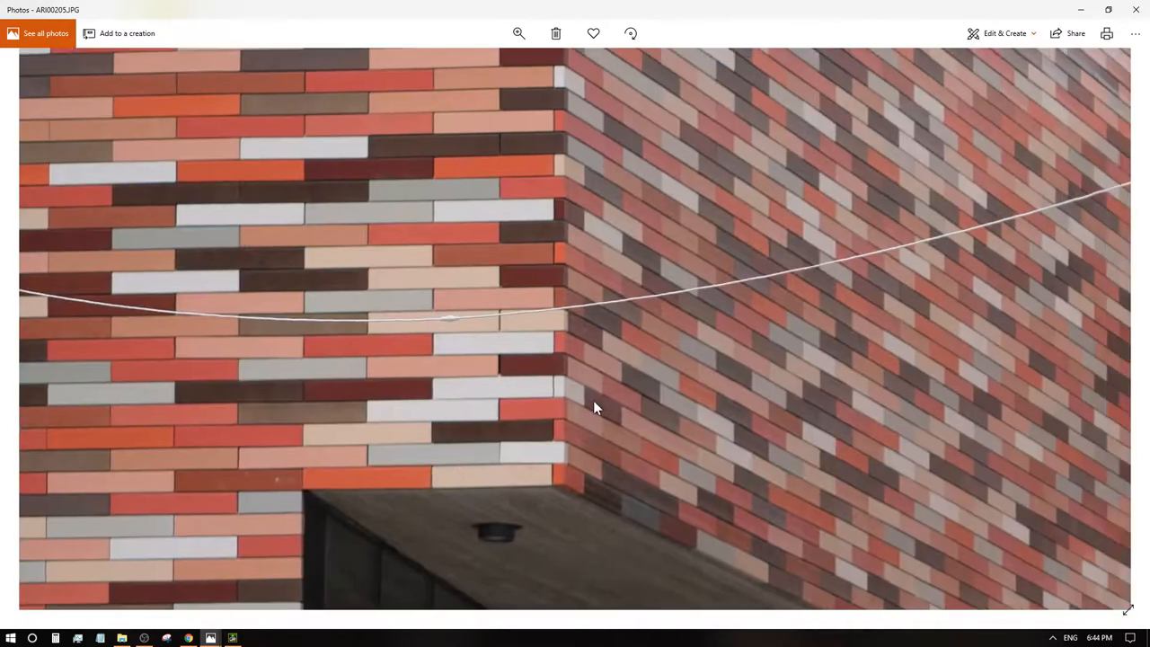
pyautogui.moveTo(593, 406); pyautogui.dragTo(417, 495)
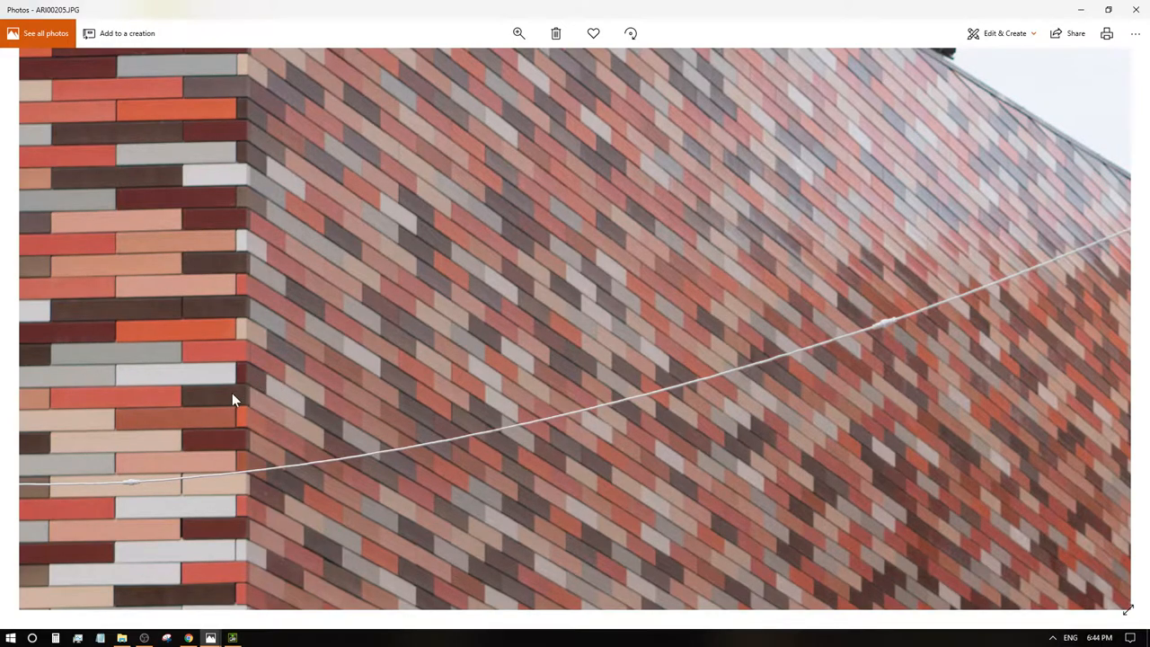
# - Pan over the left wall face to the lamp post, star ornament and security camera
pyautogui.moveTo(239, 398)
pyautogui.mouseDown()
pyautogui.moveTo(488, 398)
pyautogui.moveTo(611, 288)
pyautogui.mouseUp()
pyautogui.moveTo(598, 452)
pyautogui.mouseDown()
pyautogui.moveTo(570, 318)
pyautogui.moveTo(632, 252)
pyautogui.moveTo(562, 503)
pyautogui.mouseUp()
pyautogui.moveTo(542, 290); pyautogui.dragTo(528, 172)
pyautogui.moveTo(163, 383); pyautogui.dragTo(261, 387)
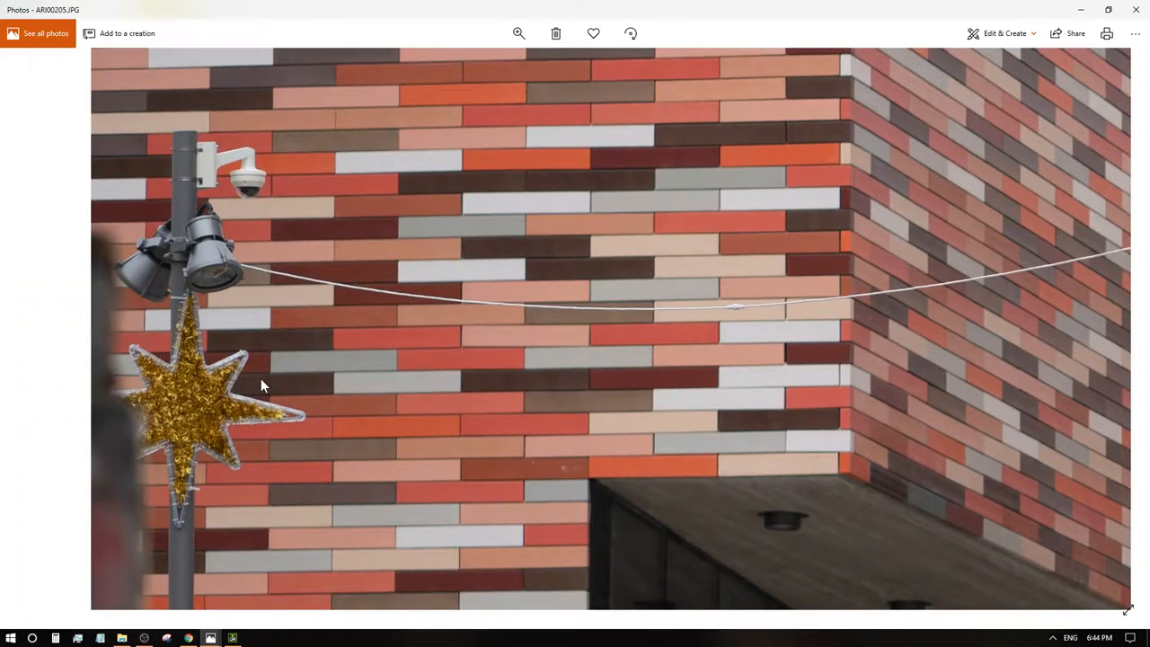
pyautogui.scroll(2, 260, 385)
pyautogui.scroll(2, 260, 385)
pyautogui.moveTo(216, 333); pyautogui.dragTo(319, 434)
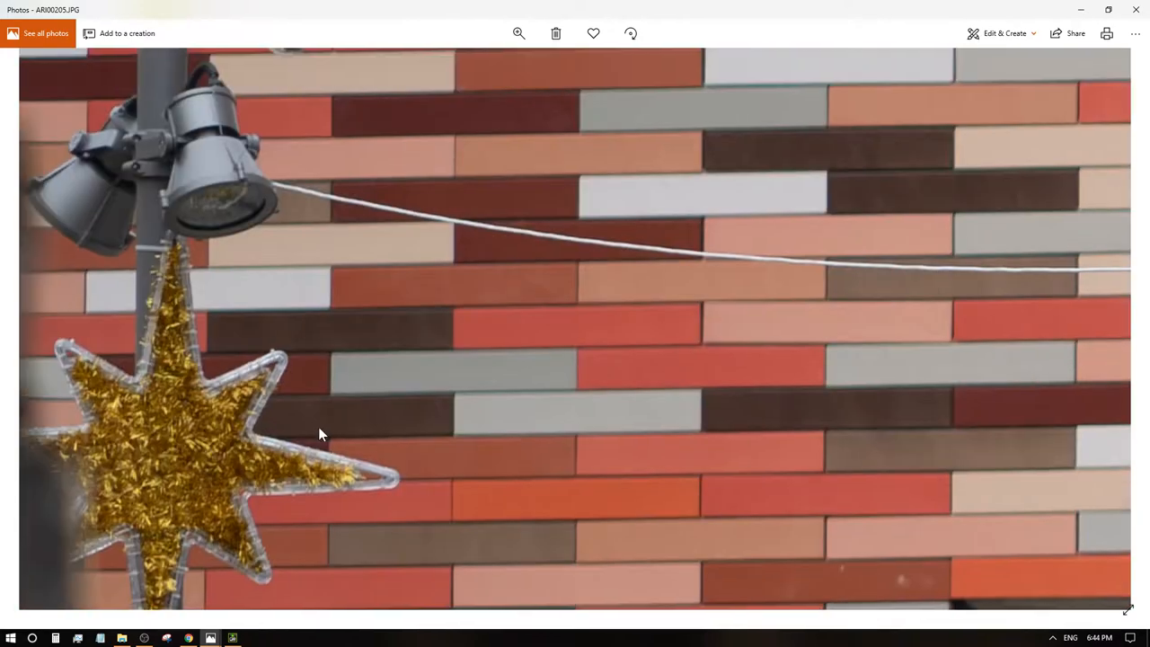
pyautogui.scroll(-2, 319, 428)
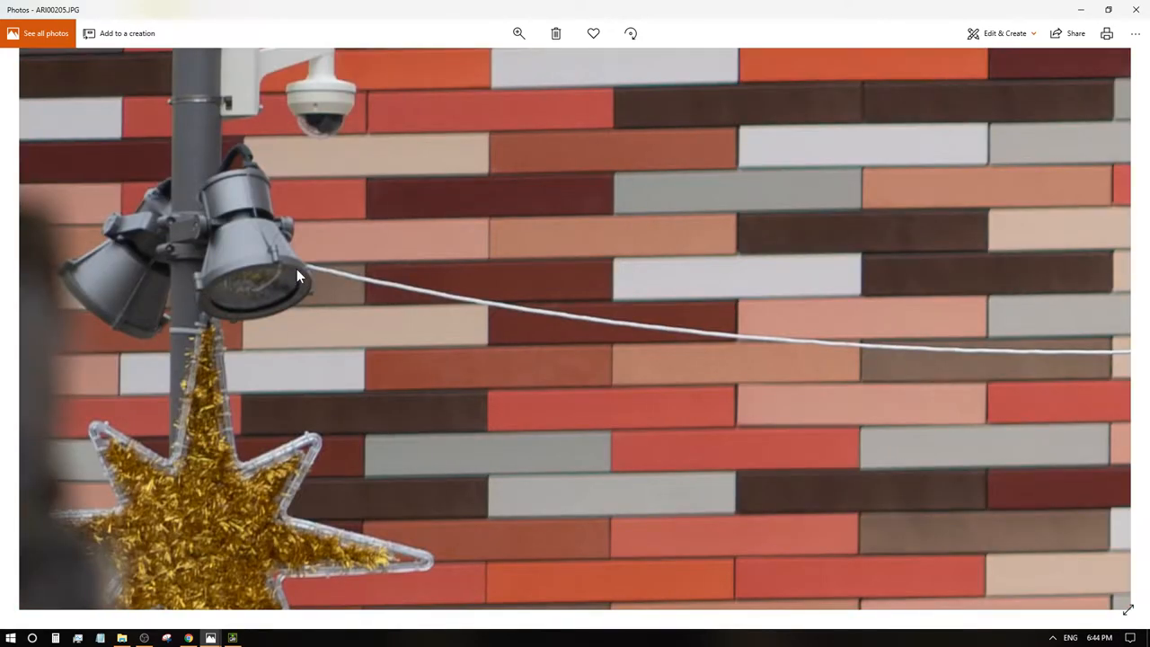
pyautogui.scroll(2, 337, 307)
pyautogui.scroll(-2, 685, 409)
pyautogui.scroll(2, 364, 419)
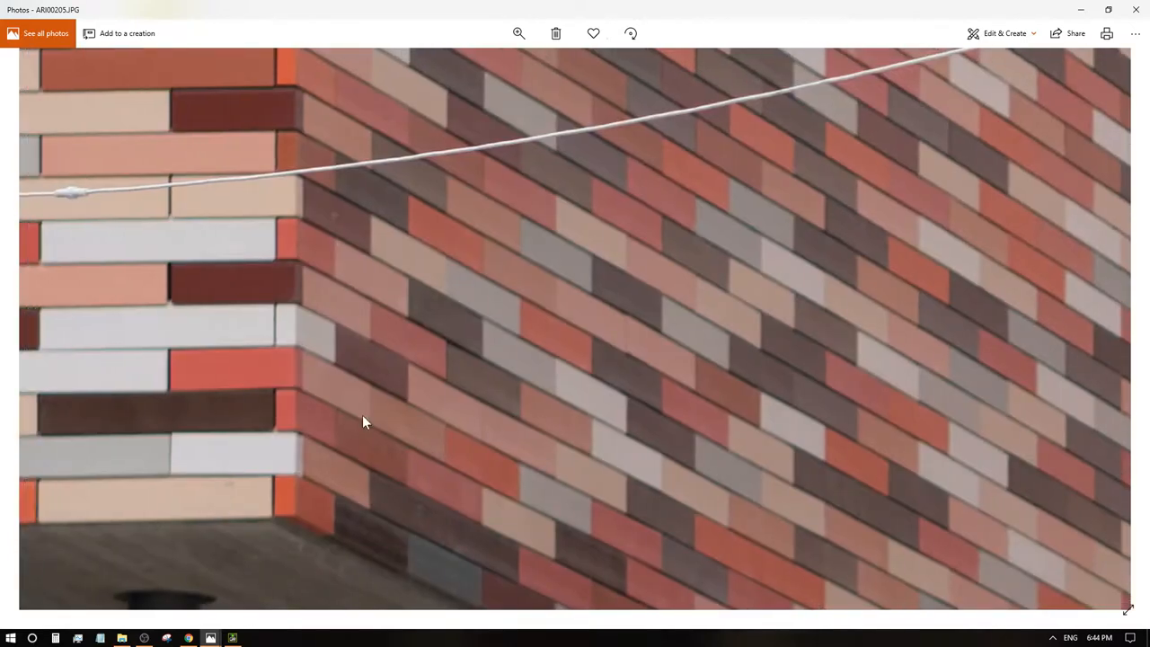
pyautogui.scroll(-2, 716, 516)
pyautogui.scroll(2, 253, 393)
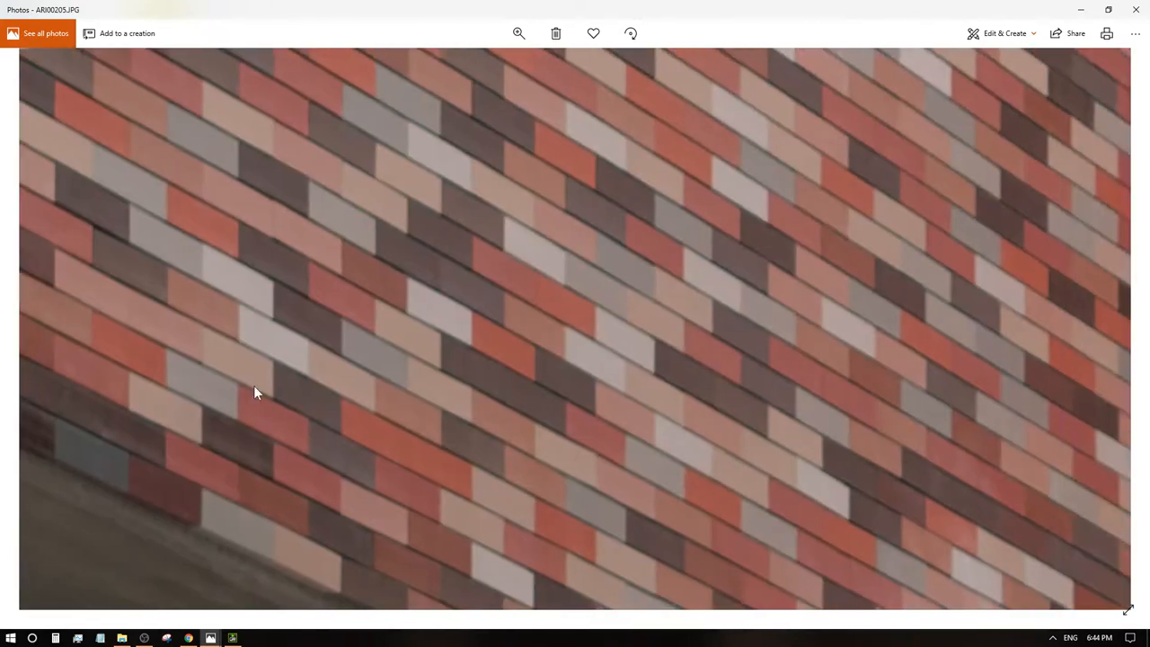
pyautogui.scroll(-2, 254, 390)
pyautogui.scroll(2, 663, 352)
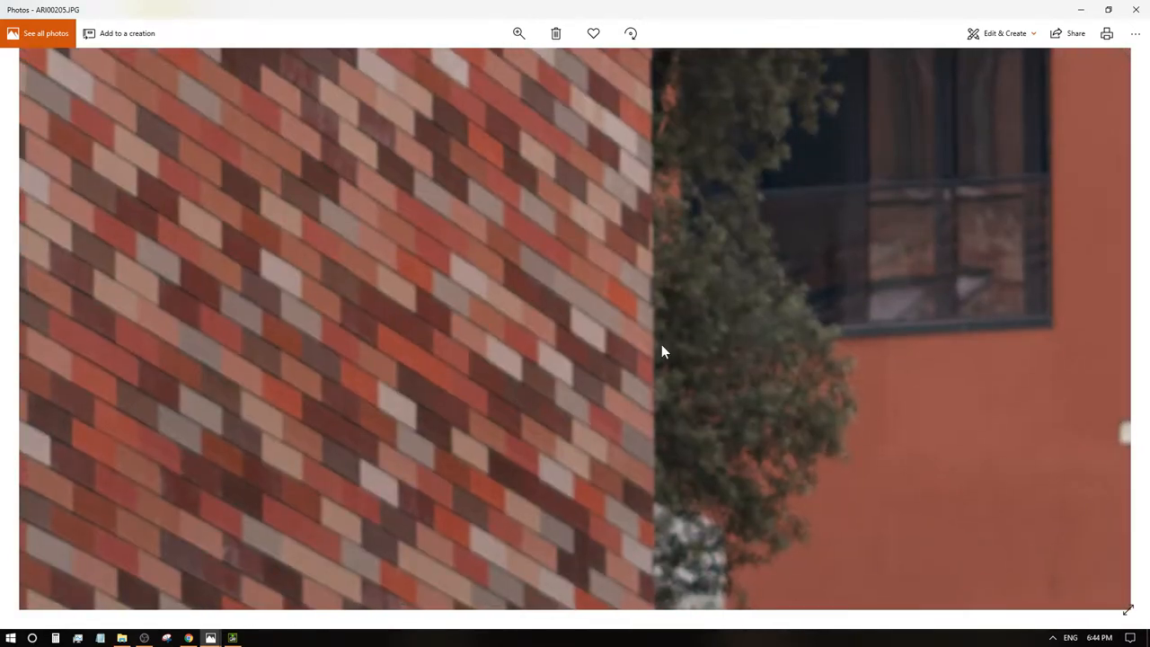
pyautogui.scroll(-1, 722, 424)
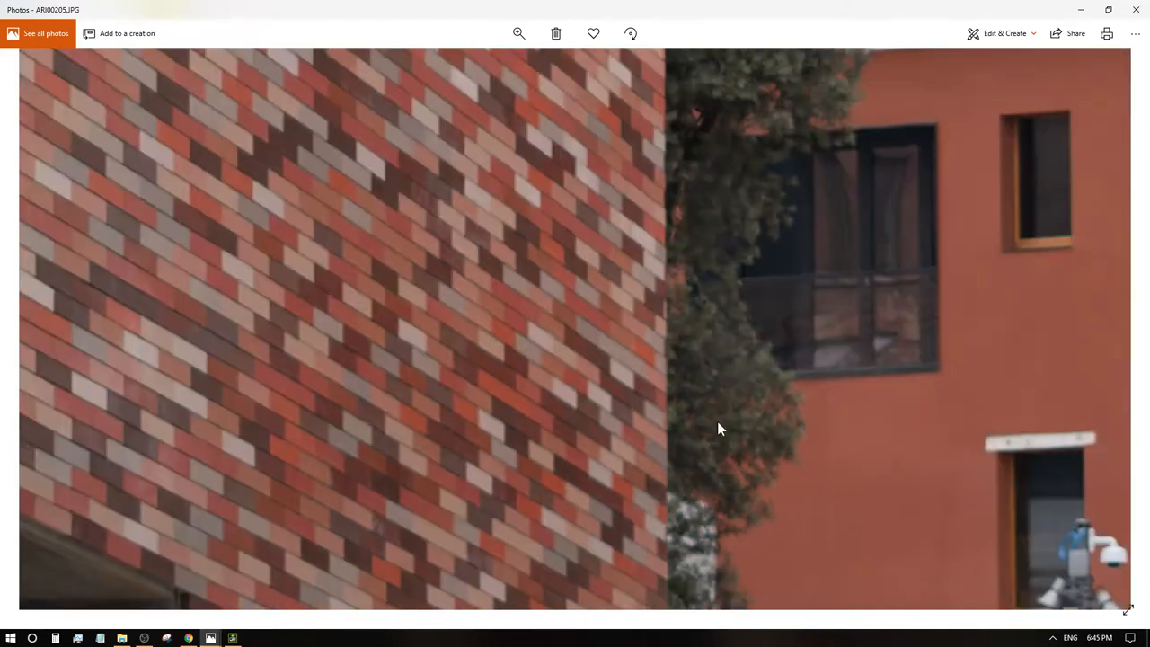
pyautogui.scroll(-2, 717, 428)
pyautogui.hscroll(3, 751, 434)
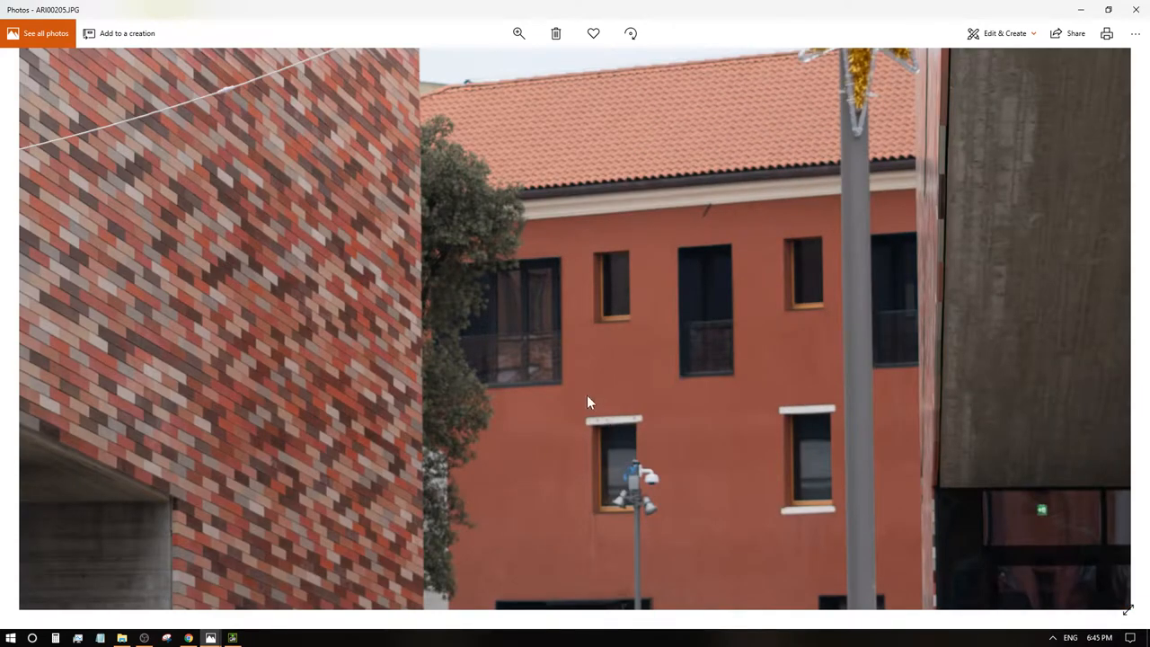
pyautogui.hscroll(-2, 602, 374)
pyautogui.hscroll(-3, 629, 374)
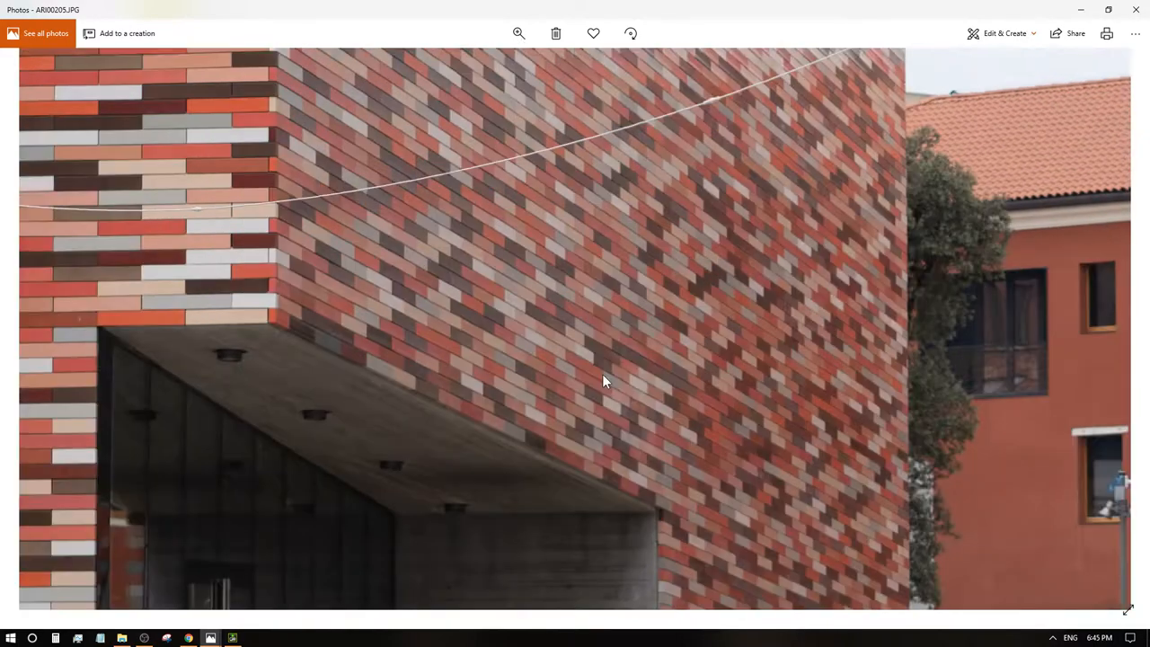
pyautogui.hscroll(-2, 629, 350)
pyautogui.hscroll(-1, 700, 252)
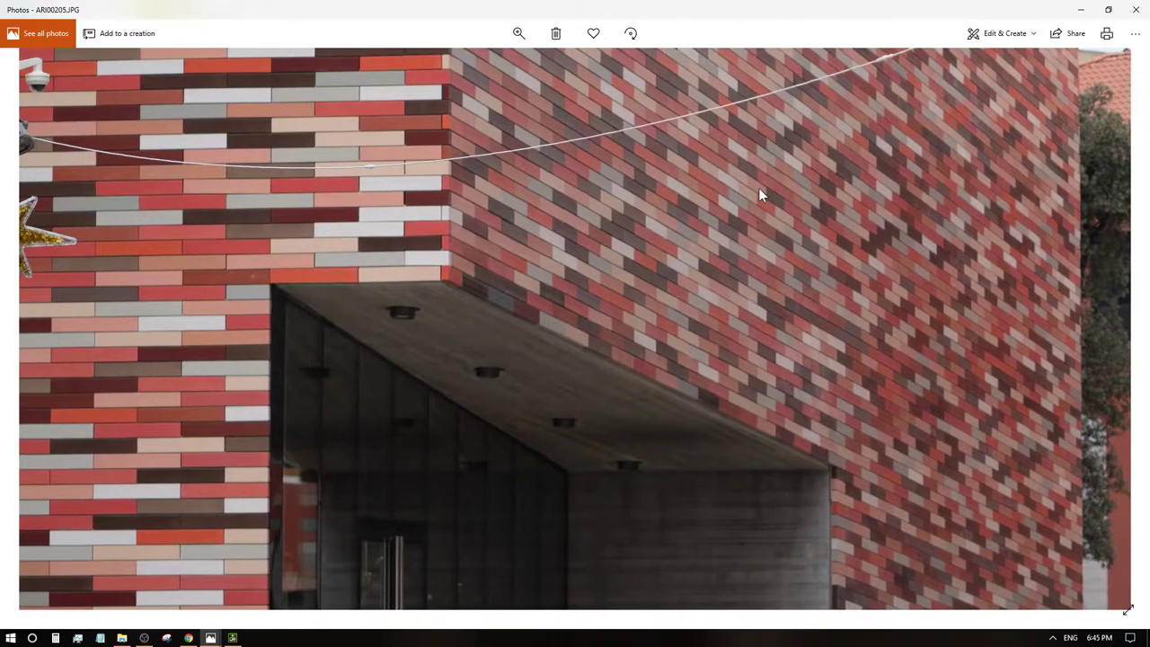
# - Show ARI00205's File info from the options list and check the f/3.2 aperture value
pyautogui.click(1136, 33)
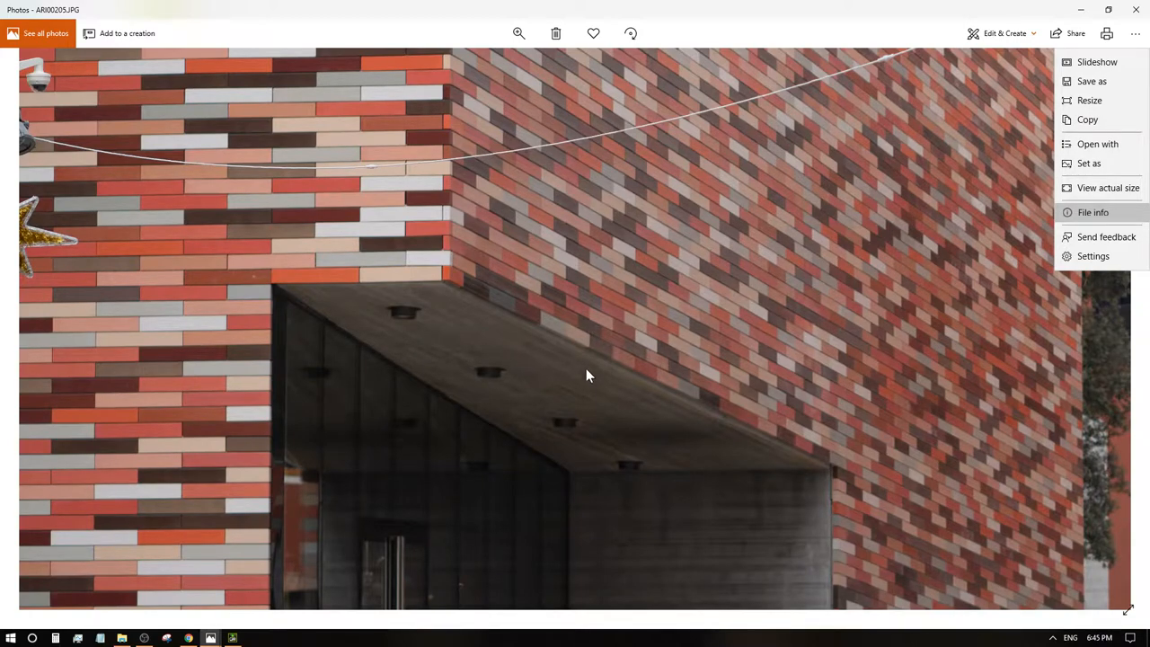
pyautogui.press('Return')
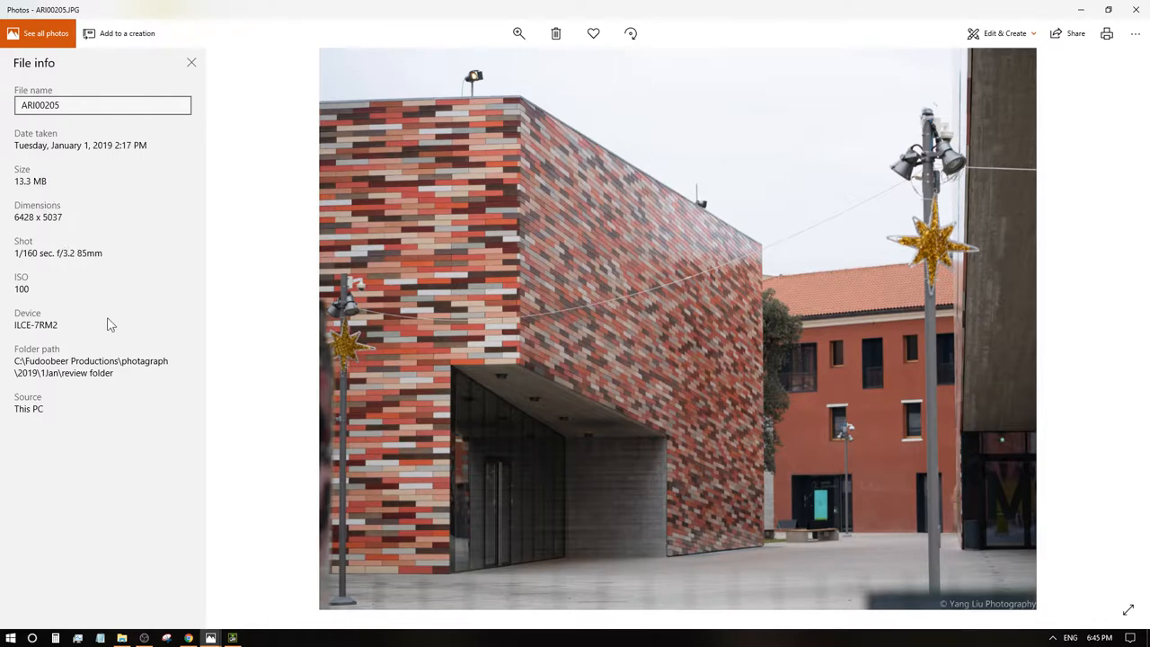
pyautogui.moveTo(57, 253); pyautogui.dragTo(77, 254)
pyautogui.click(79, 258)
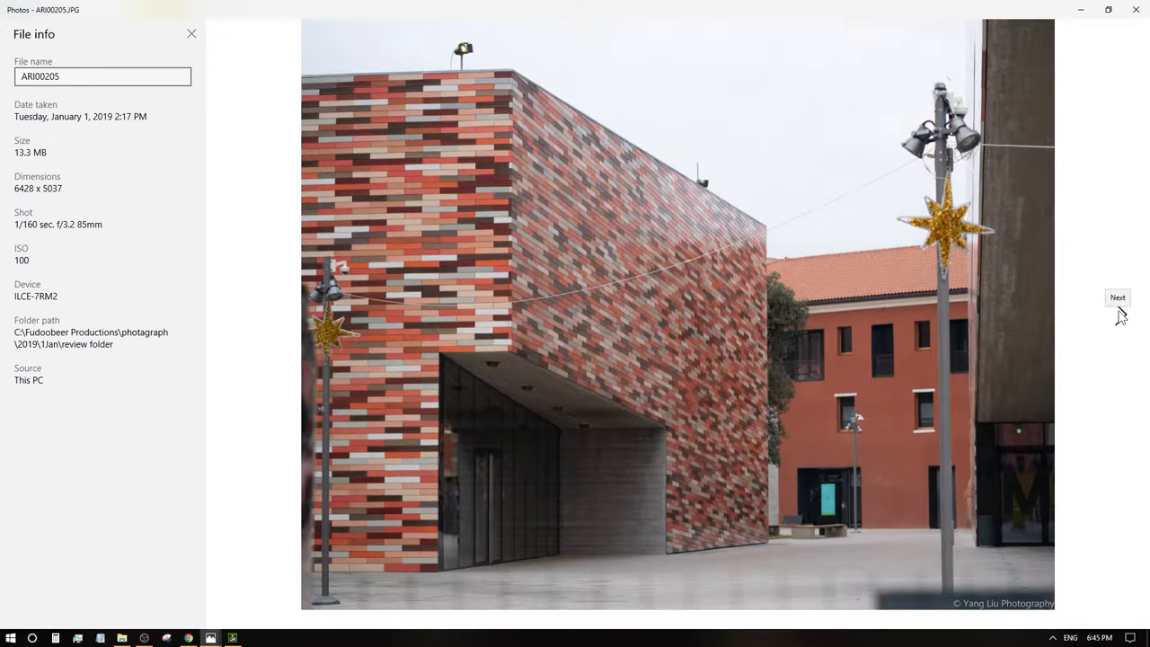
# - Advance to ARI00207 and pan its close-up to the building's top edge and lamp
pyautogui.click(1122, 317)
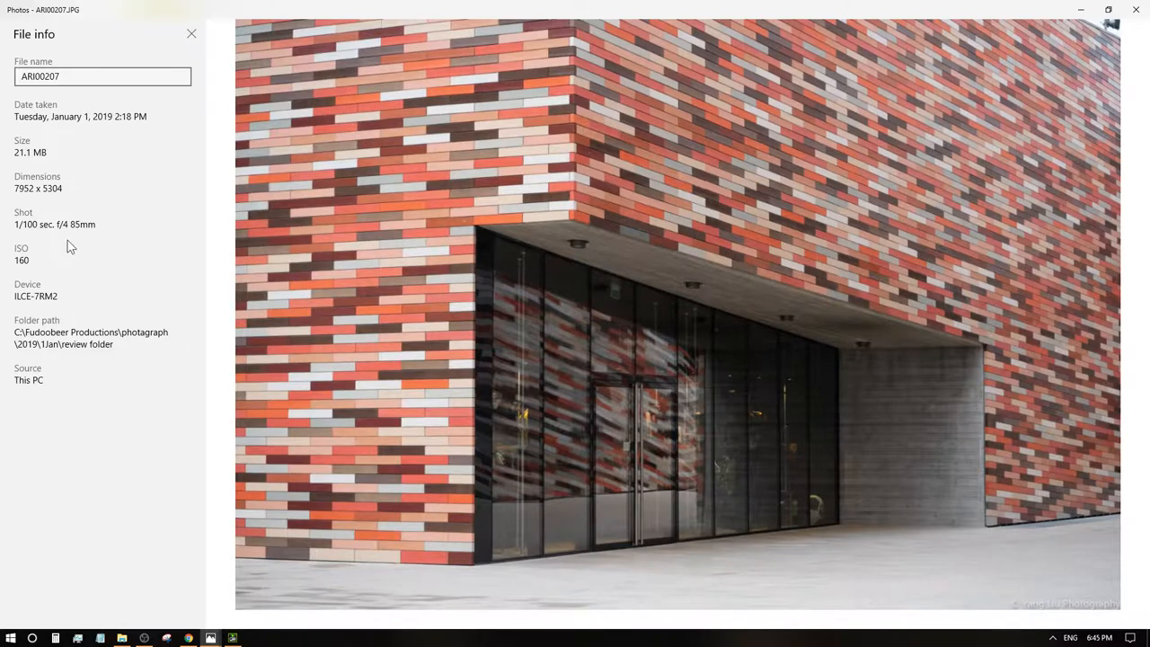
pyautogui.scroll(3, 474, 256)
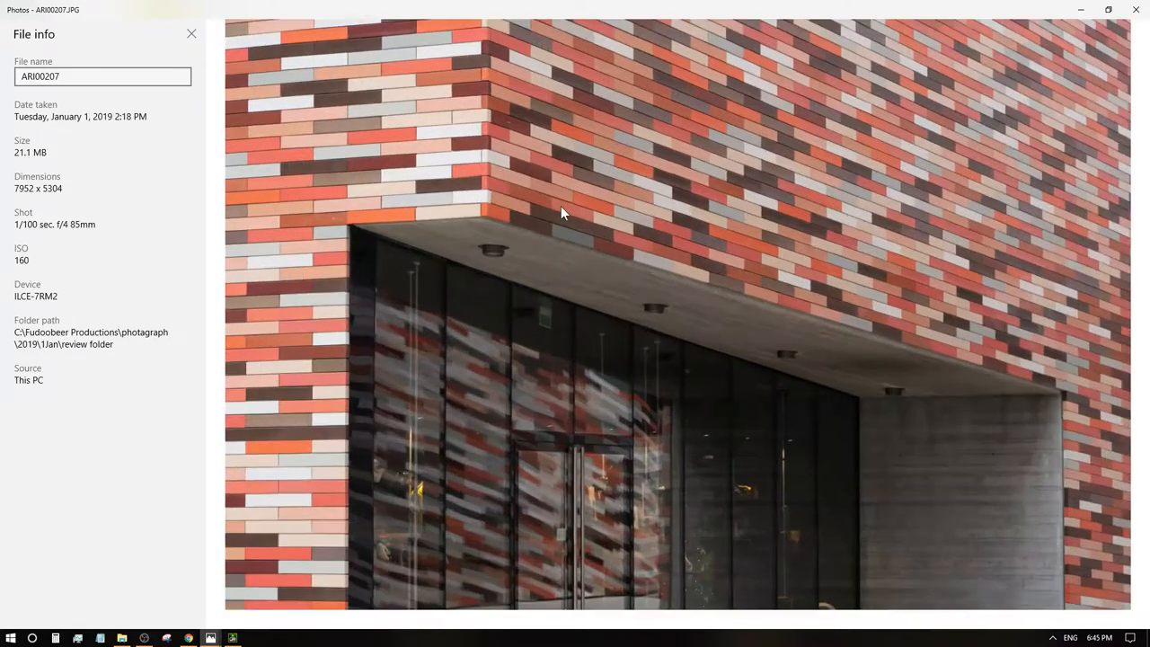
pyautogui.scroll(2, 526, 254)
pyautogui.scroll(1, 644, 385)
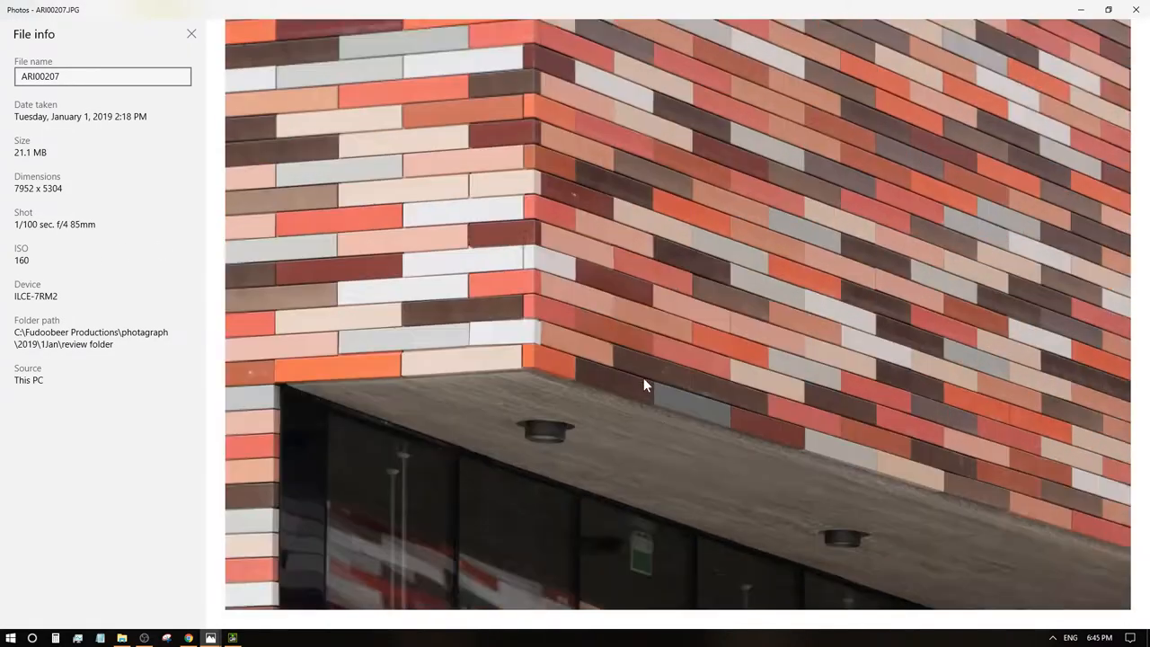
pyautogui.scroll(2, 605, 349)
pyautogui.scroll(2, 465, 437)
pyautogui.scroll(1, 464, 436)
pyautogui.scroll(1, 549, 495)
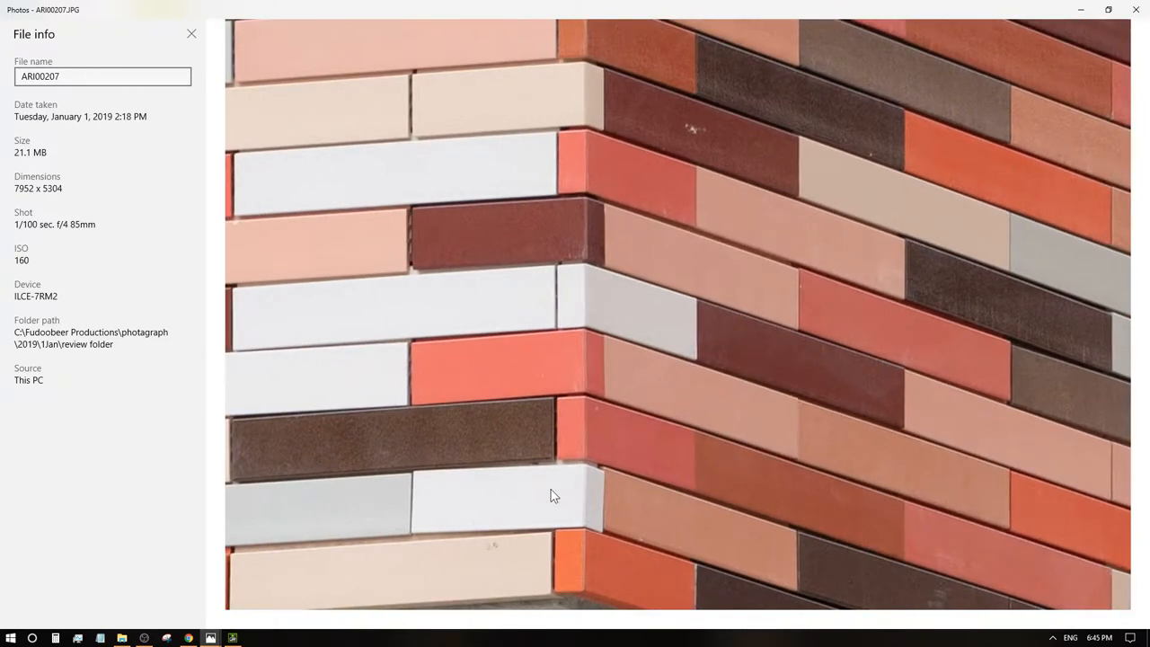
pyautogui.scroll(2, 503, 504)
pyautogui.scroll(1, 550, 420)
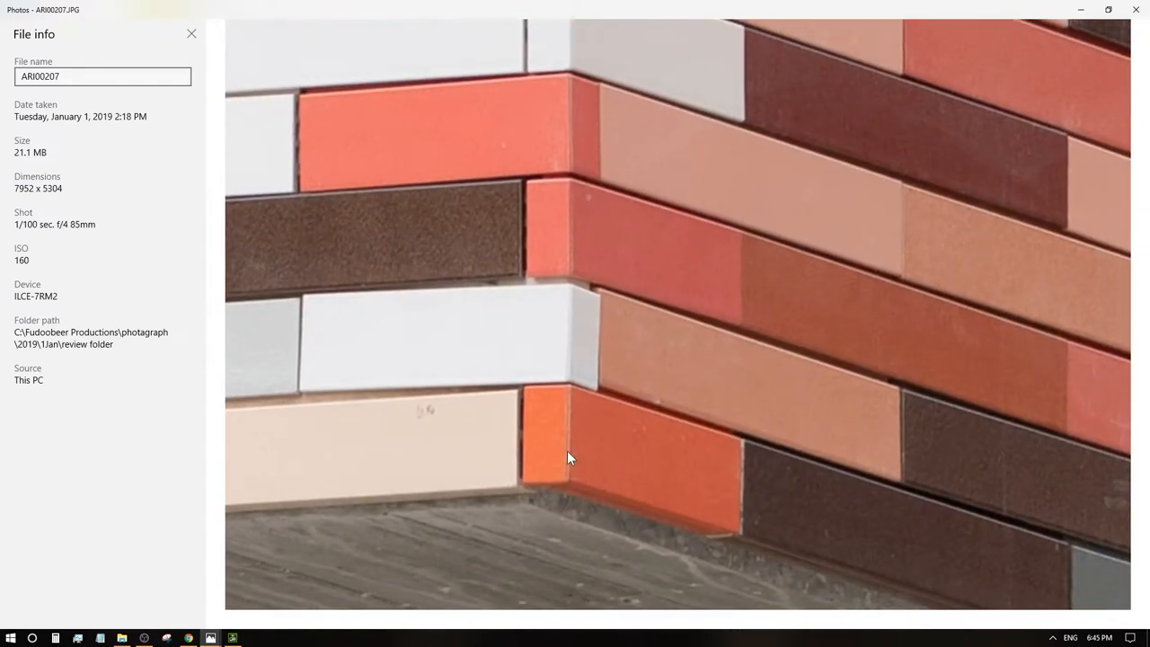
pyautogui.scroll(1, 567, 452)
pyautogui.scroll(1, 539, 441)
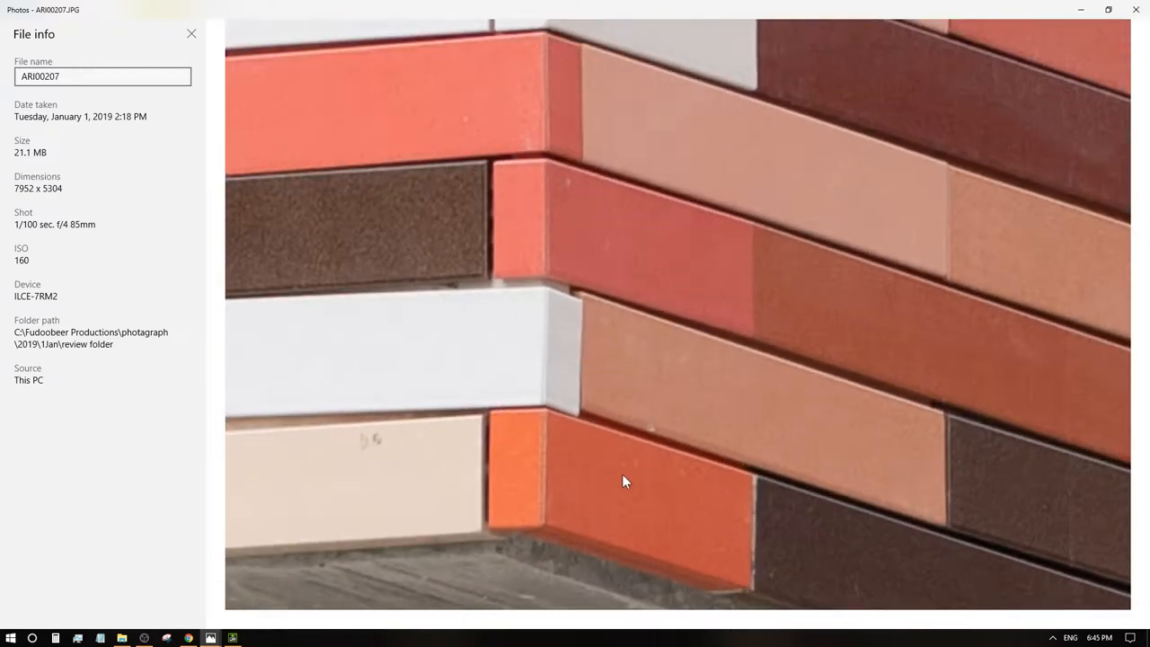
pyautogui.scroll(1, 622, 481)
pyautogui.scroll(1, 618, 511)
pyautogui.scroll(1, 559, 509)
pyautogui.scroll(-1, 624, 526)
pyautogui.scroll(-1, 735, 438)
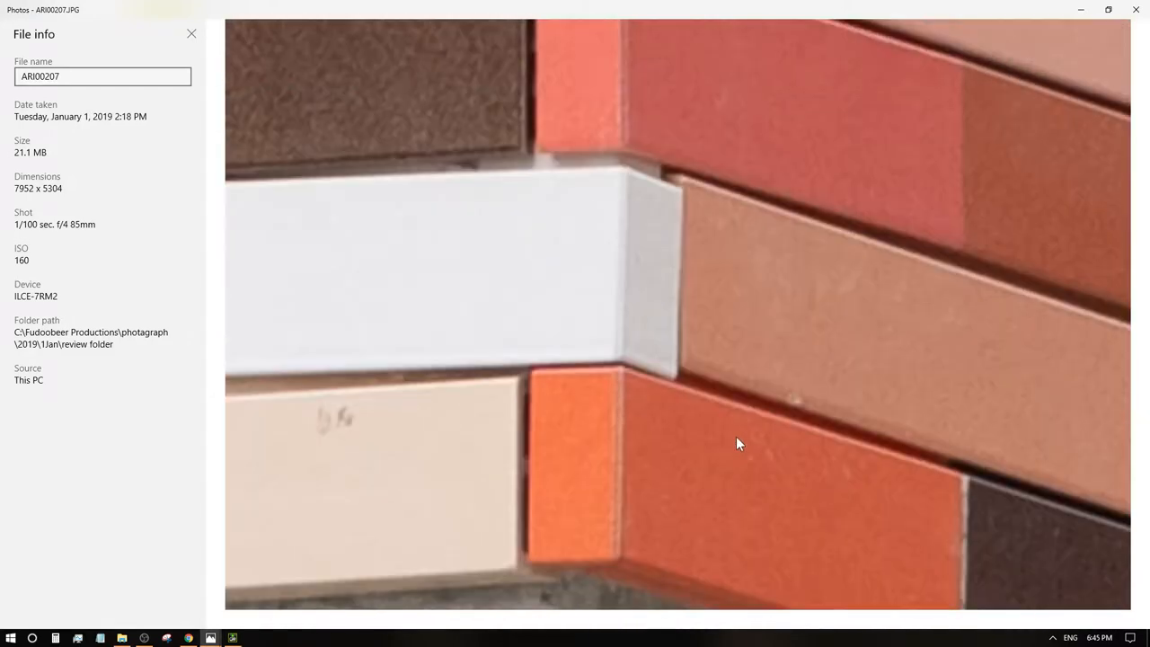
pyautogui.scroll(1, 641, 229)
pyautogui.scroll(-1, 731, 362)
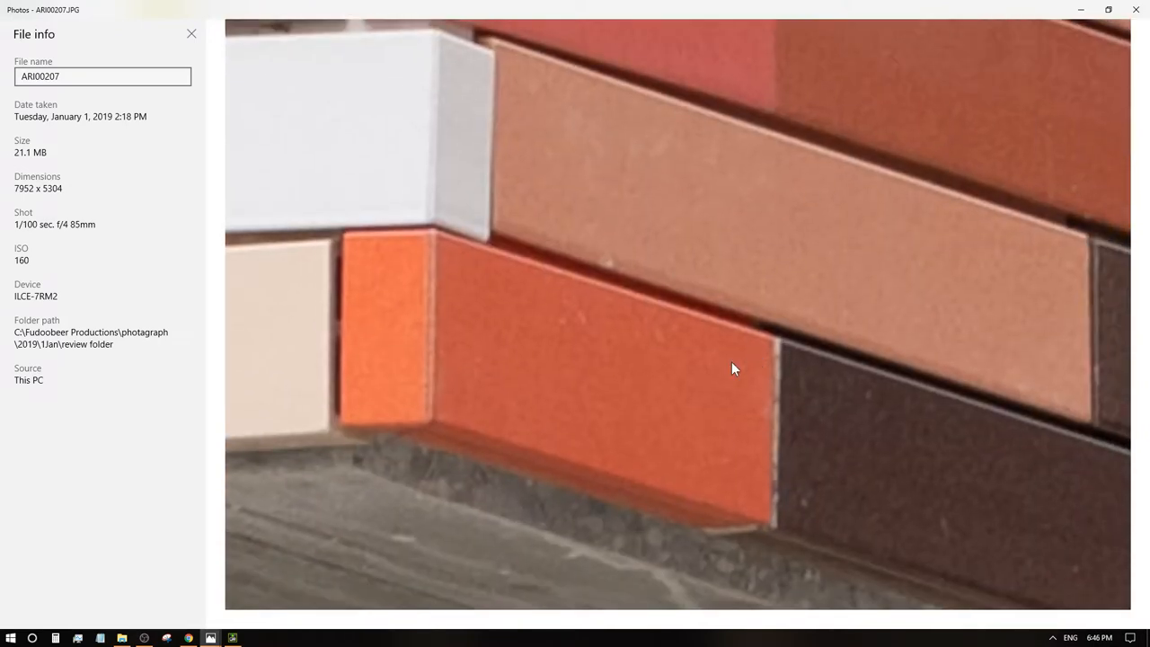
pyautogui.scroll(-1, 706, 393)
pyautogui.scroll(1, 706, 393)
pyautogui.scroll(-1, 706, 390)
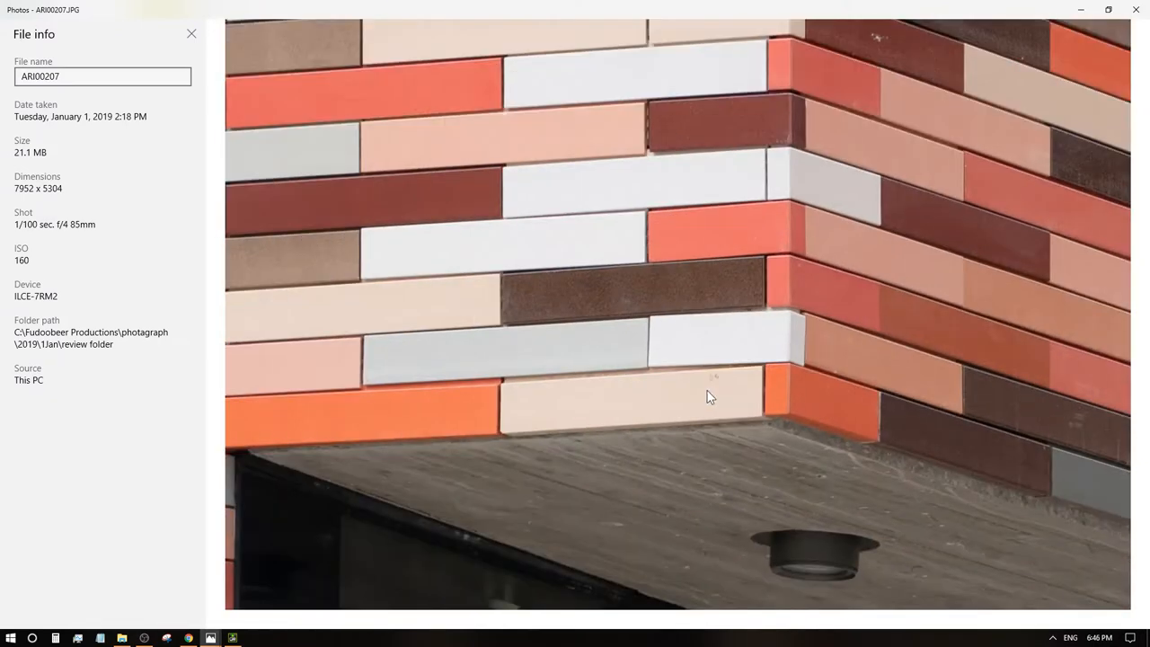
pyautogui.scroll(1, 870, 397)
pyautogui.scroll(1, 557, 324)
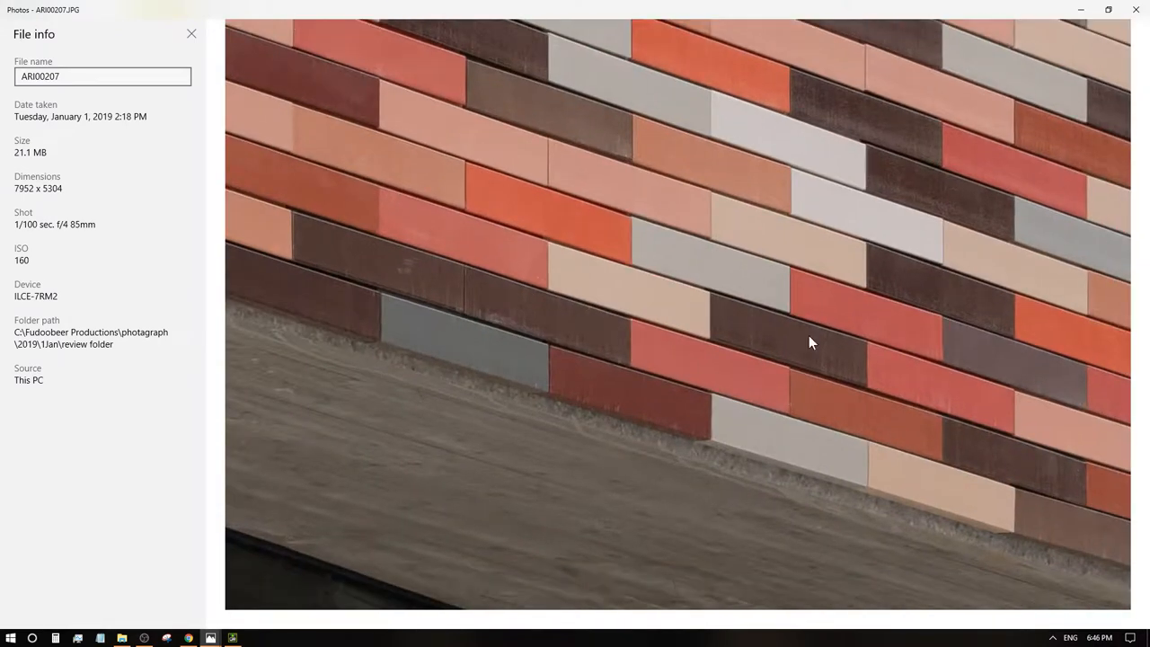
pyautogui.scroll(-1, 809, 342)
pyautogui.scroll(1, 498, 364)
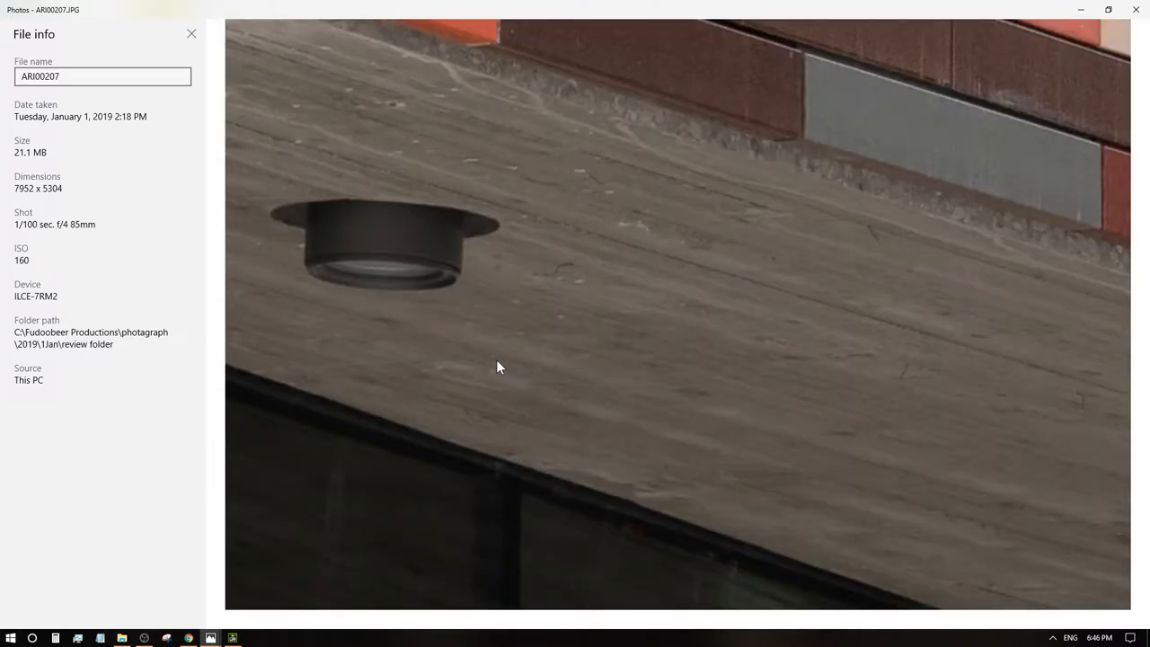
pyautogui.scroll(-1, 498, 366)
pyautogui.scroll(-1, 545, 382)
pyautogui.scroll(1, 755, 409)
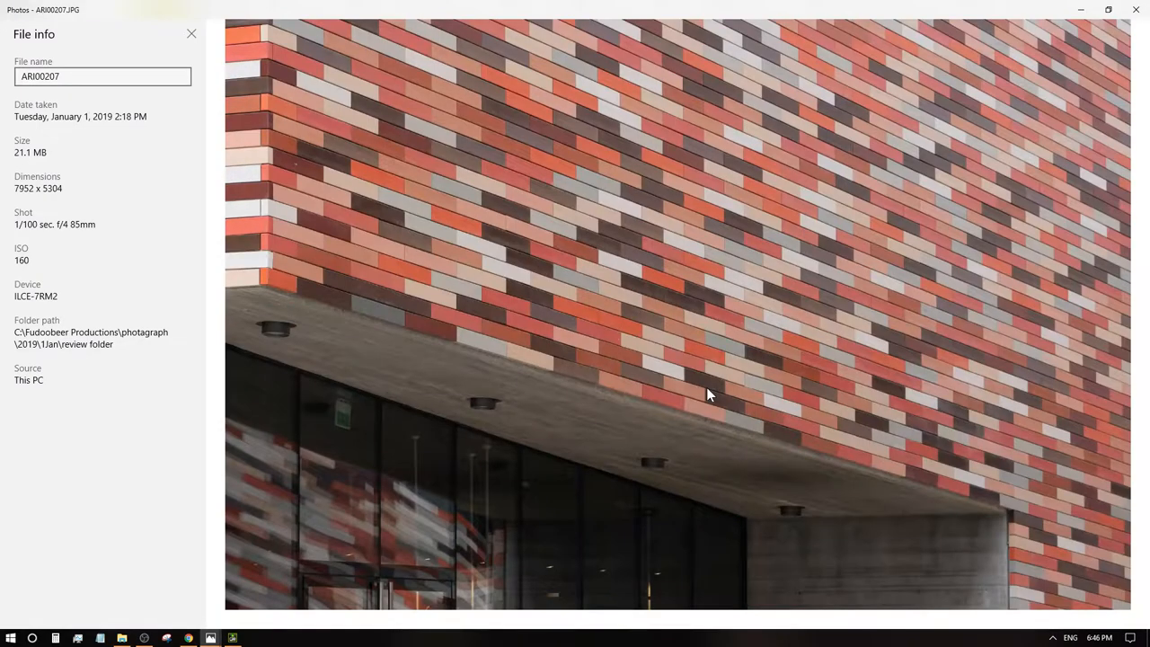
pyautogui.scroll(-1, 706, 387)
pyautogui.scroll(1, 968, 408)
pyautogui.scroll(1, 1004, 394)
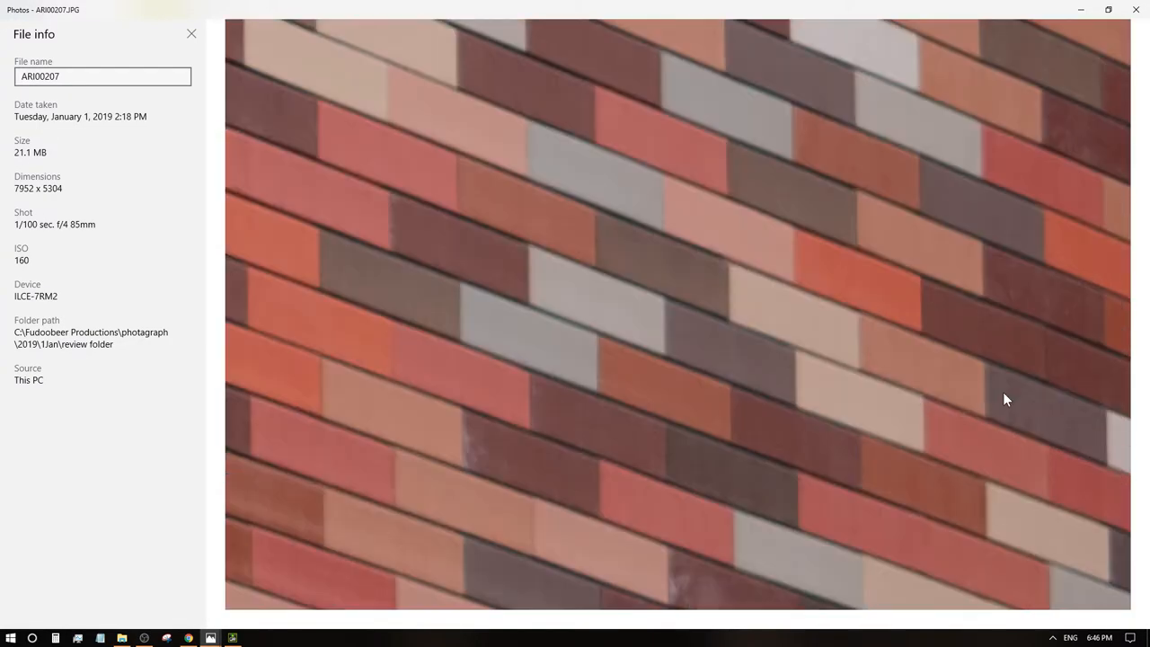
pyautogui.scroll(1, 996, 405)
pyautogui.scroll(-5, 922, 411)
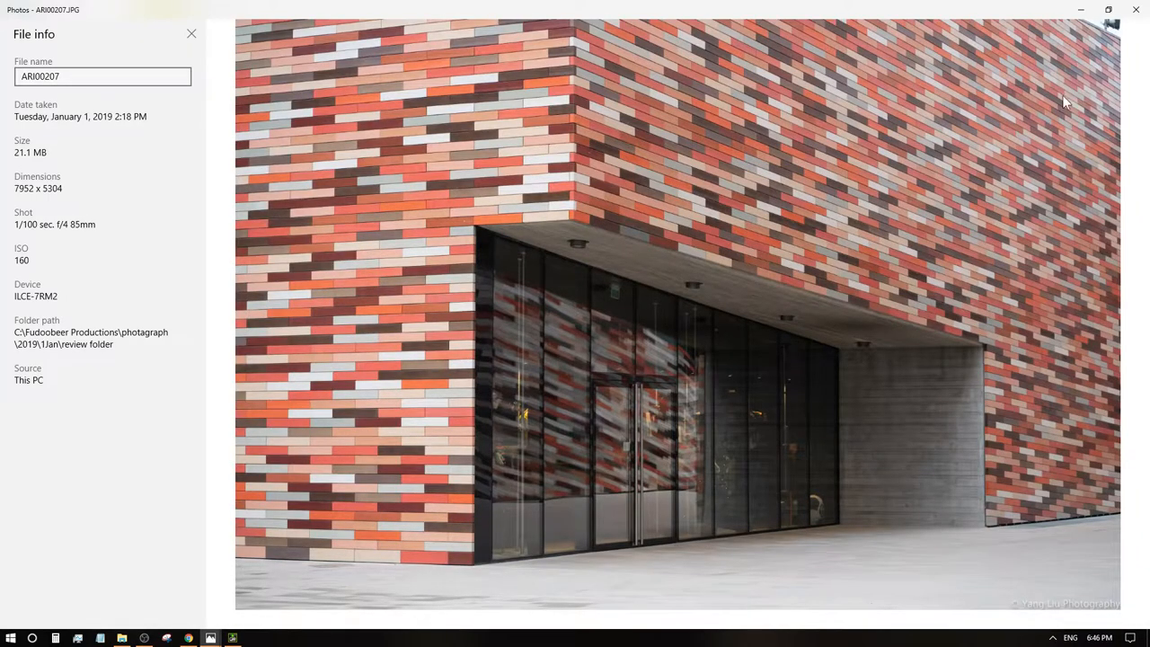
pyautogui.scroll(2, 1062, 95)
pyautogui.scroll(2, 1076, 127)
pyautogui.scroll(2, 1077, 147)
pyautogui.scroll(1, 1028, 109)
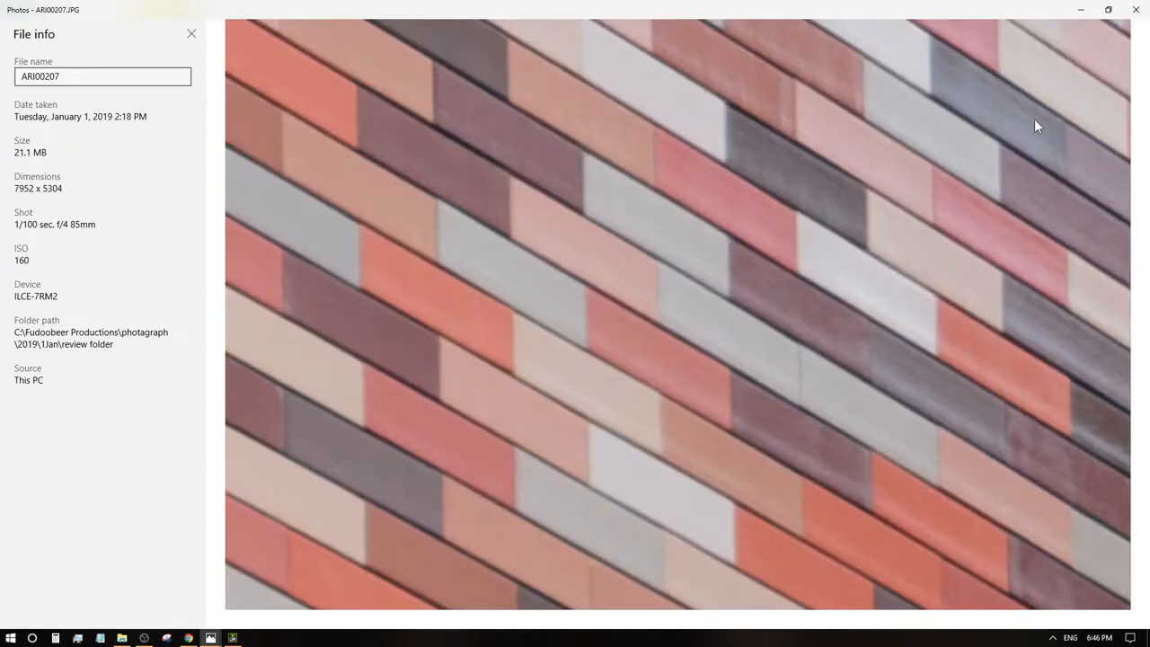
pyautogui.scroll(-2, 848, 369)
pyautogui.scroll(2, 837, 222)
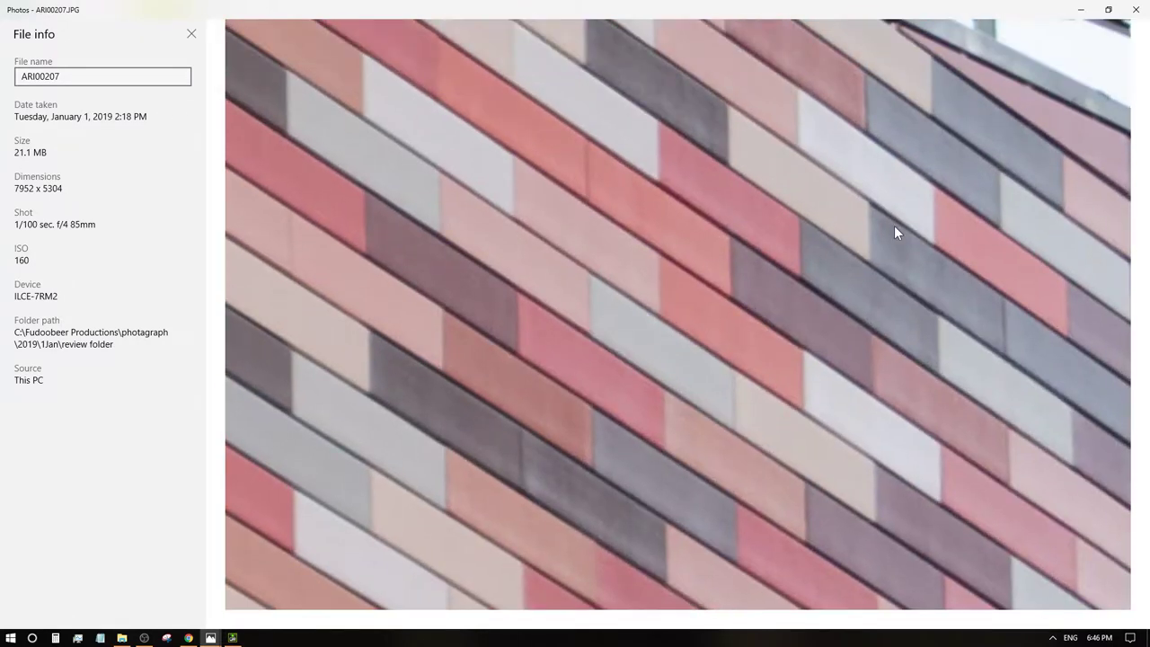
pyautogui.moveTo(895, 231); pyautogui.dragTo(866, 429)
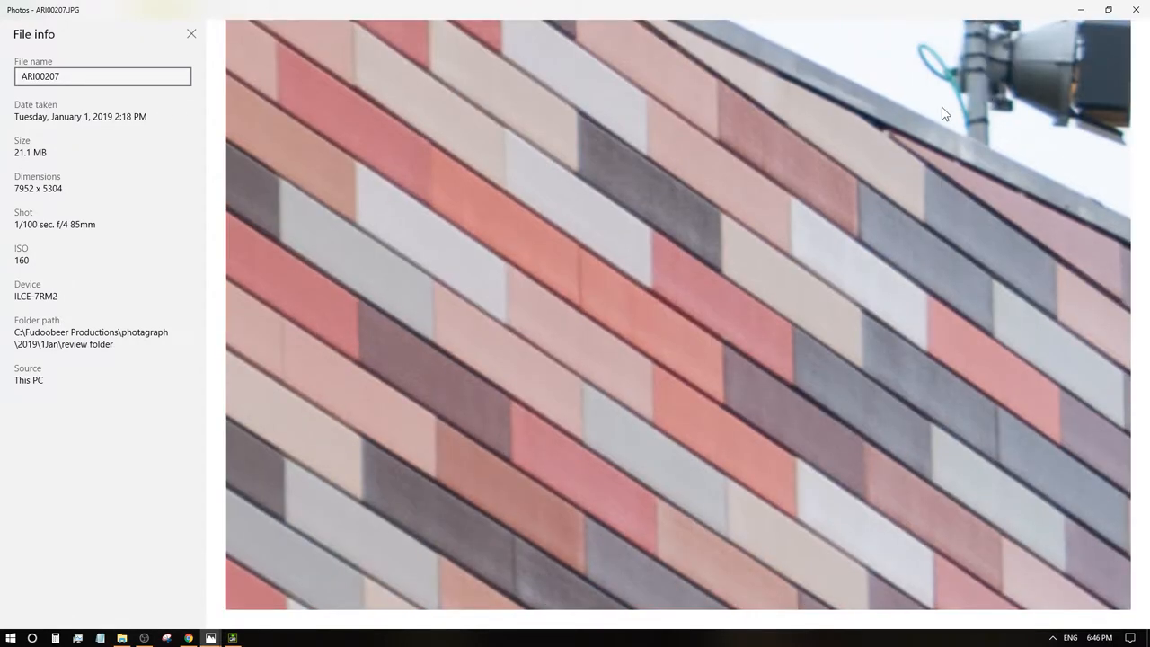
pyautogui.scroll(-2, 943, 112)
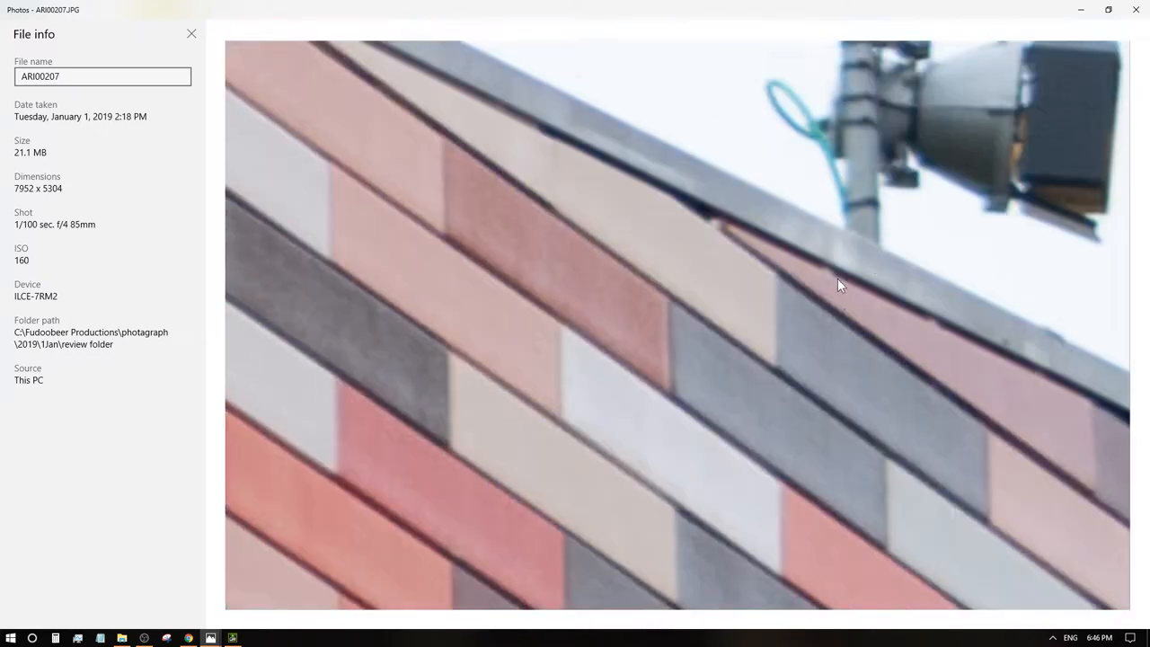
pyautogui.scroll(-3, 836, 278)
pyautogui.scroll(-1, 837, 285)
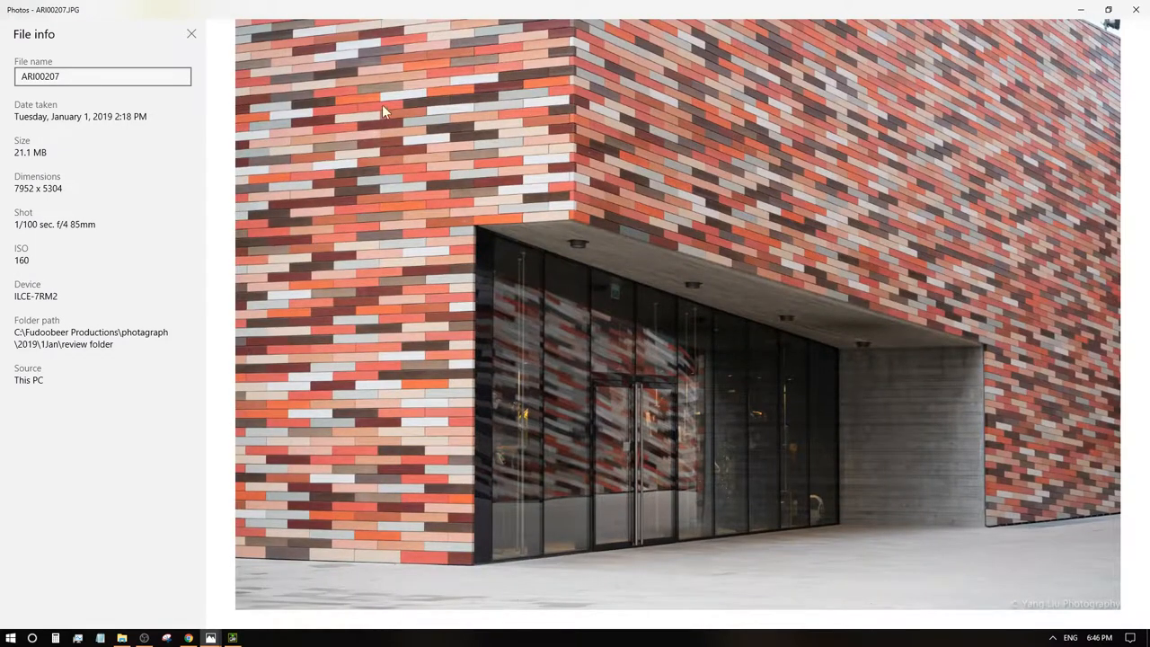
pyautogui.scroll(2, 548, 216)
pyautogui.scroll(-2, 724, 339)
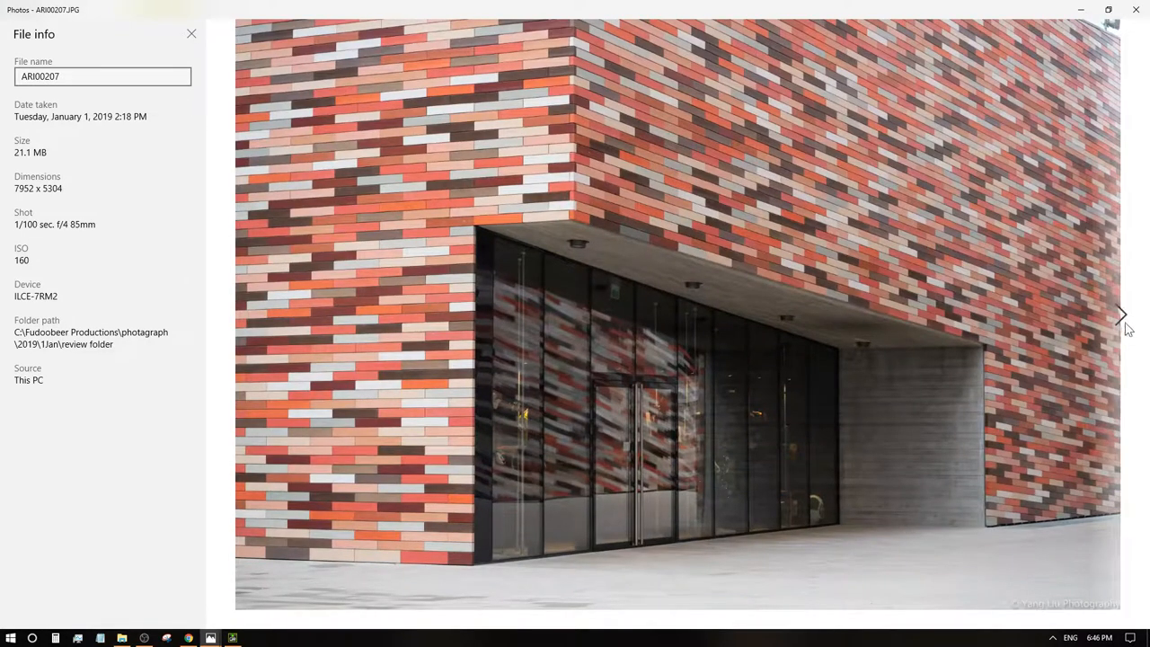
# - Advance to ARI00208 and pan its close-up around the red brick corner
pyautogui.click(1121, 317)
pyautogui.scroll(2, 530, 388)
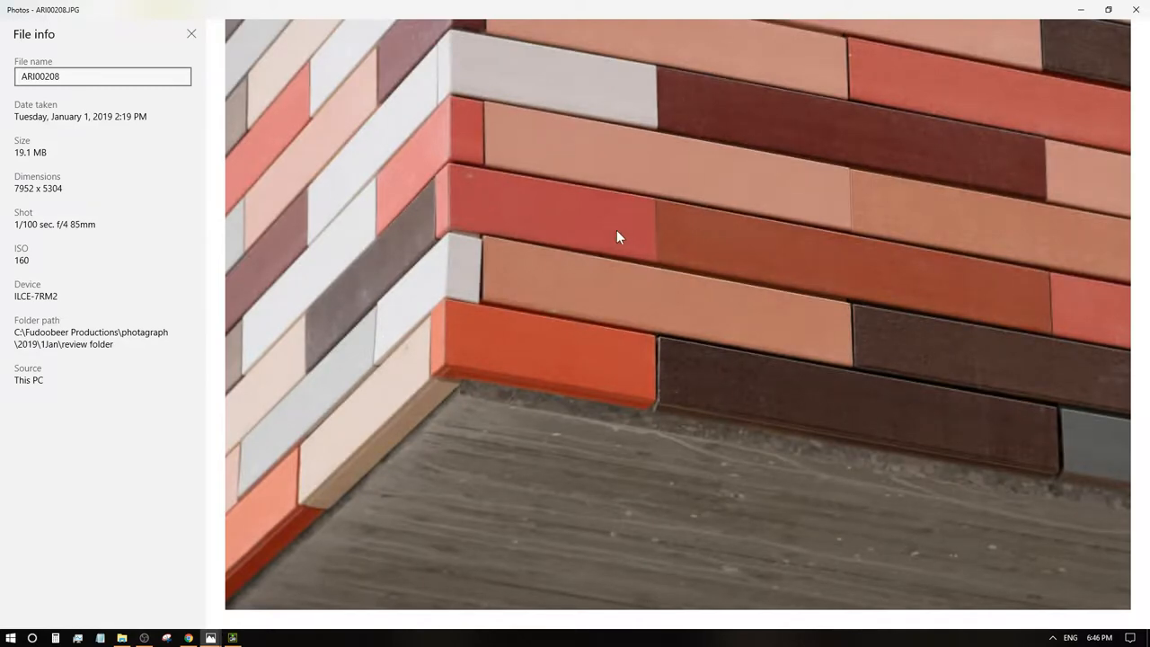
pyautogui.moveTo(545, 315)
pyautogui.mouseDown()
pyautogui.moveTo(611, 329)
pyautogui.moveTo(523, 415)
pyautogui.mouseUp()
pyautogui.scroll(2, 550, 451)
pyautogui.moveTo(519, 499); pyautogui.dragTo(559, 419)
pyautogui.scroll(1, 521, 422)
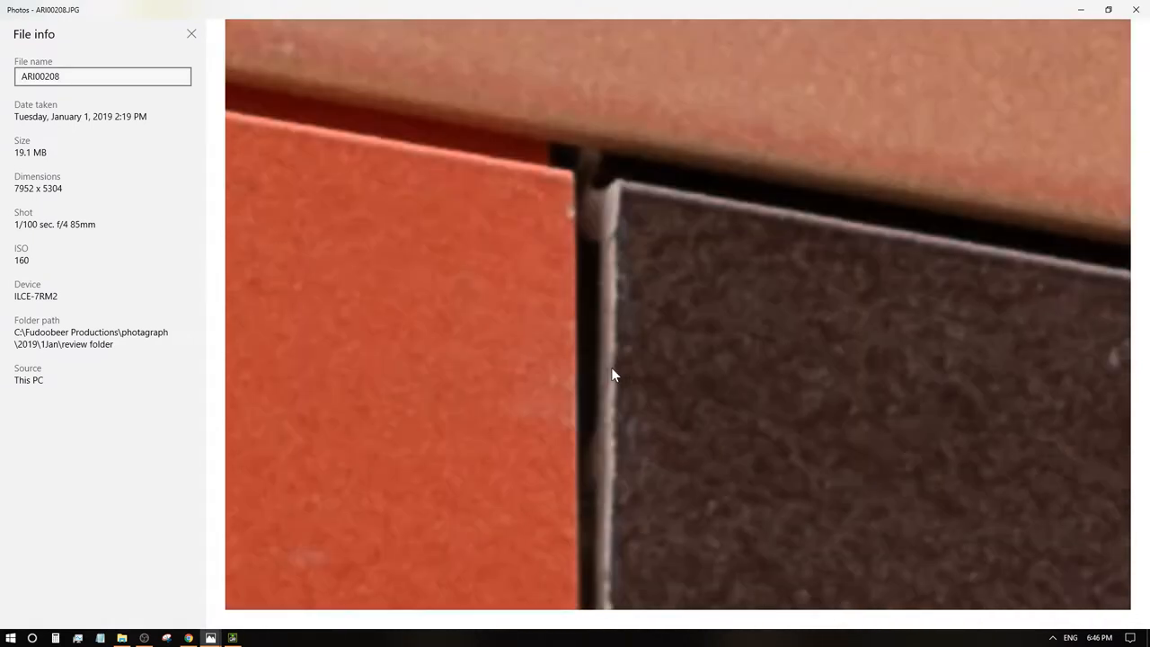
pyautogui.moveTo(608, 212)
pyautogui.mouseDown()
pyautogui.moveTo(609, 231)
pyautogui.moveTo(569, 146)
pyautogui.moveTo(569, 342)
pyautogui.mouseUp()
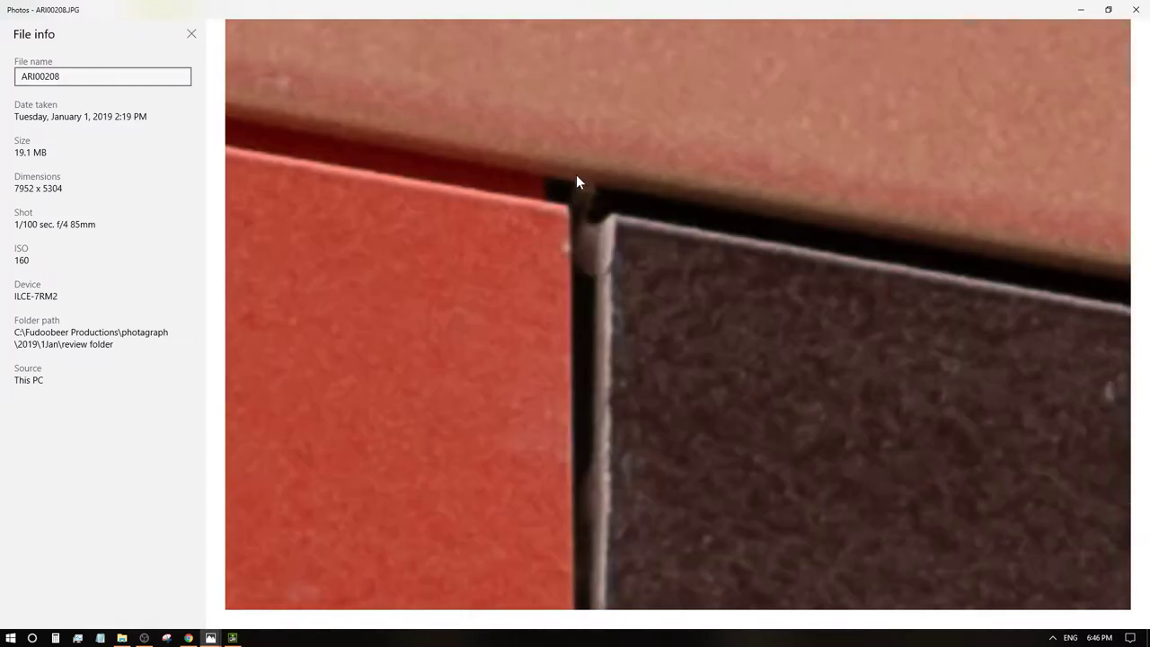
pyautogui.moveTo(550, 271); pyautogui.dragTo(675, 213)
pyautogui.scroll(2, 661, 288)
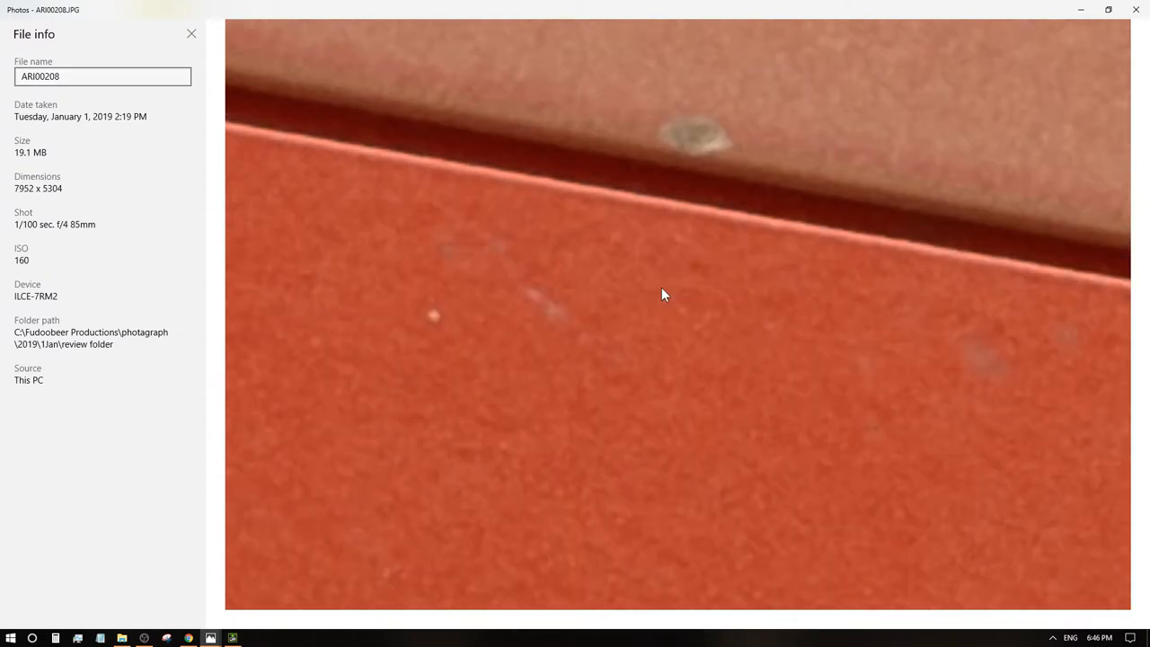
pyautogui.scroll(-3, 662, 294)
pyautogui.scroll(2, 409, 340)
# - Pan across the slab edges to the wooden underside and light fixture, then advance to ARI00209
pyautogui.moveTo(408, 340); pyautogui.dragTo(387, 567)
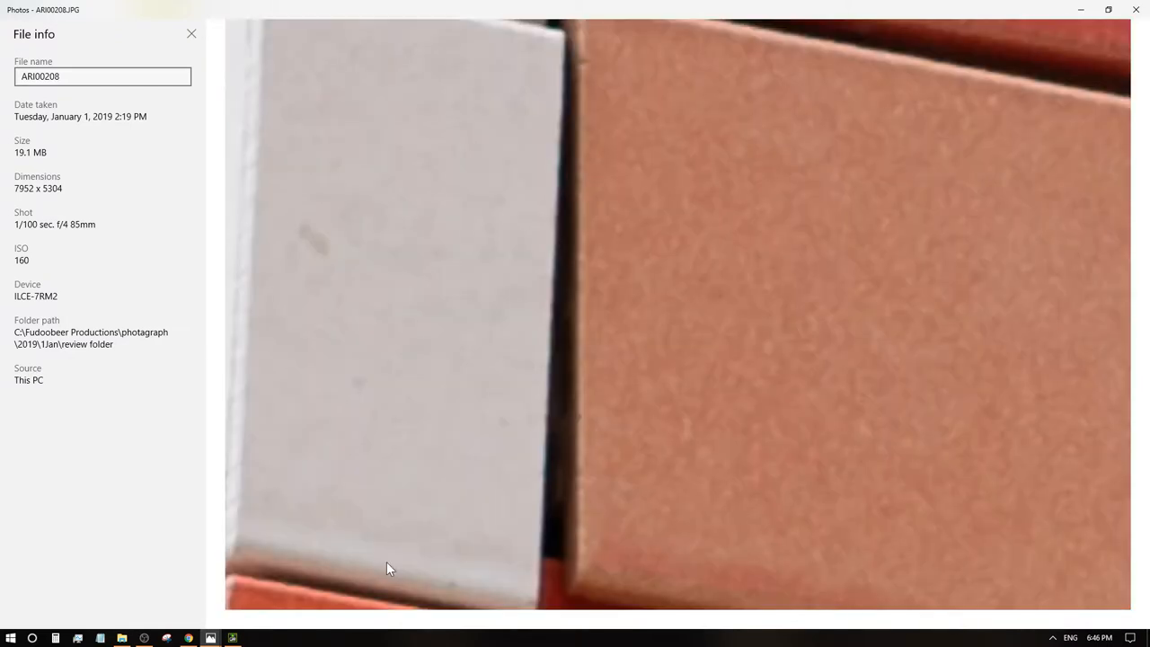
pyautogui.moveTo(591, 431); pyautogui.dragTo(514, 440)
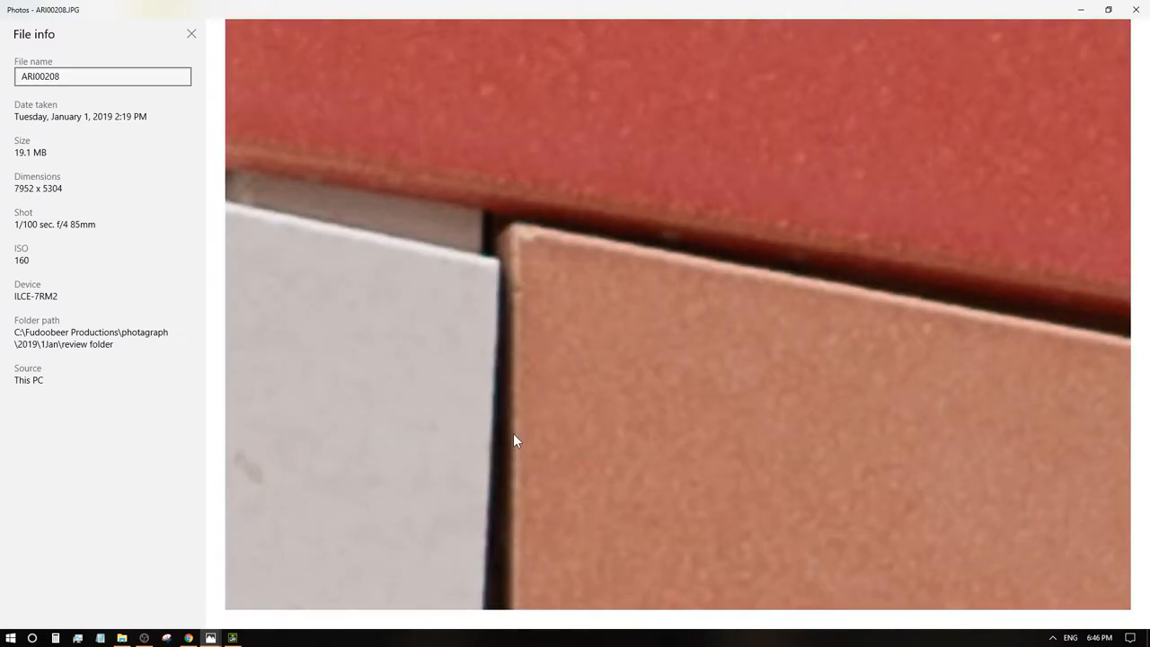
pyautogui.scroll(-5, 513, 440)
pyautogui.scroll(-3, 537, 432)
pyautogui.scroll(-3, 515, 417)
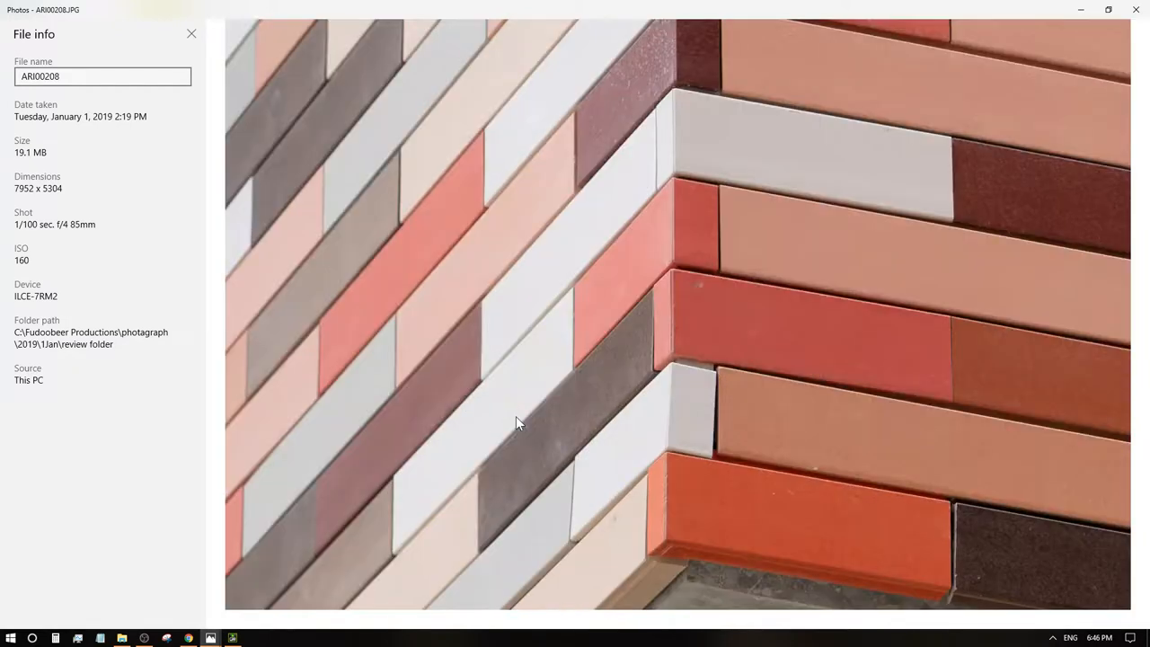
pyautogui.scroll(-2, 601, 375)
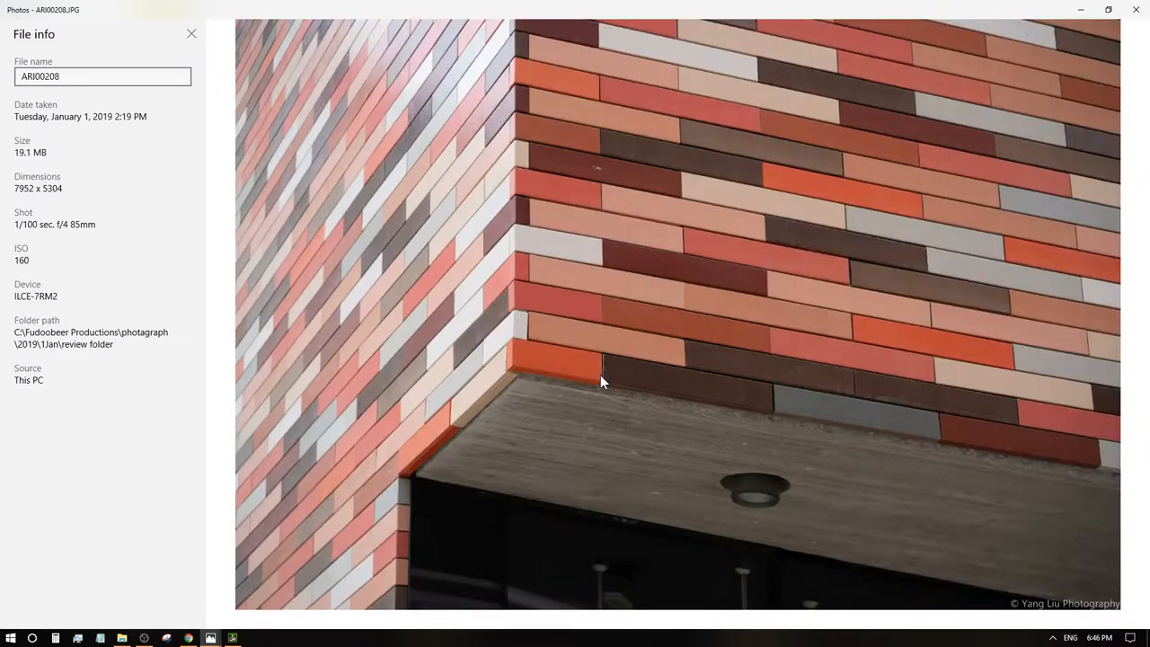
pyautogui.scroll(5, 546, 379)
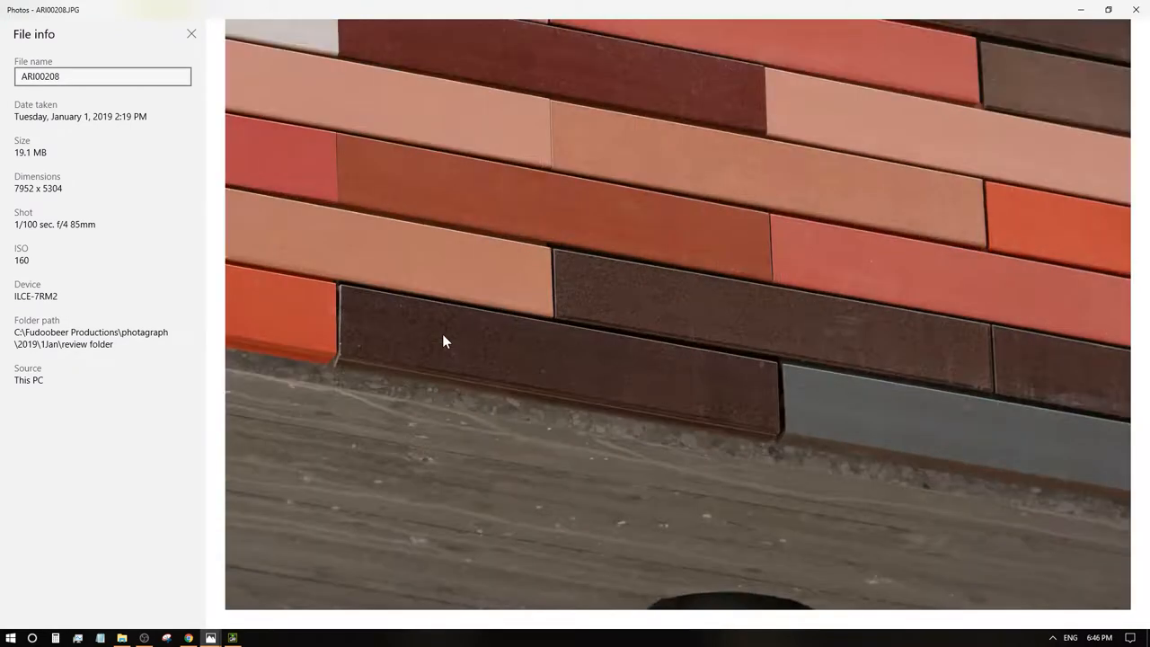
pyautogui.moveTo(442, 341); pyautogui.dragTo(584, 402)
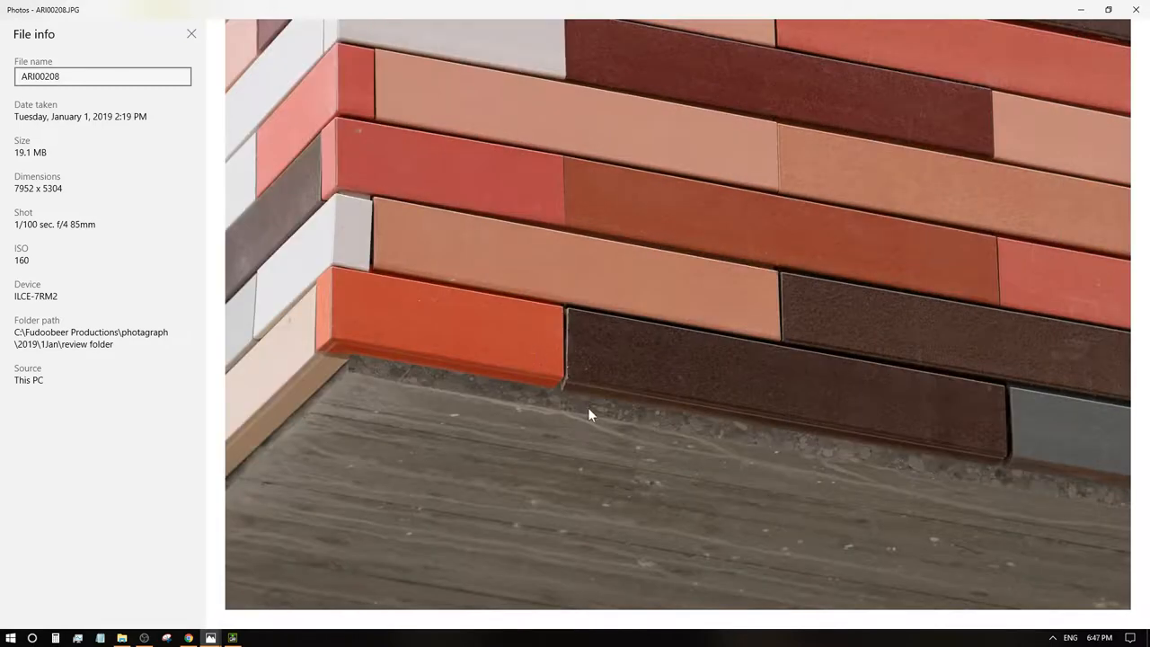
pyautogui.moveTo(692, 453); pyautogui.dragTo(612, 392)
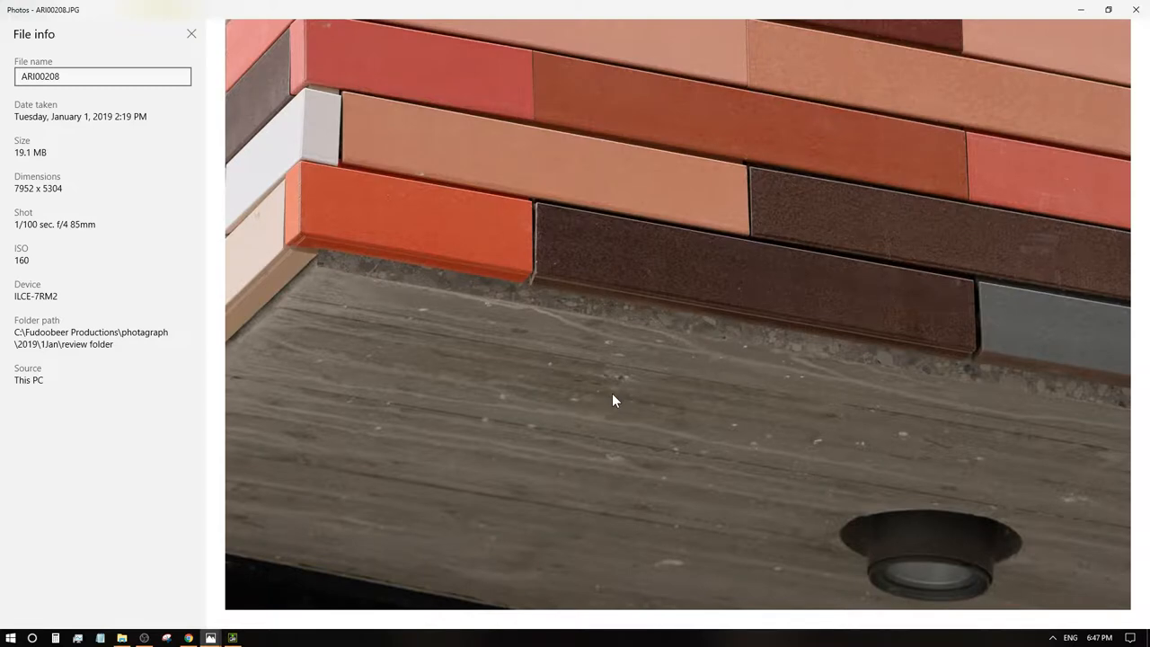
pyautogui.scroll(-3, 613, 395)
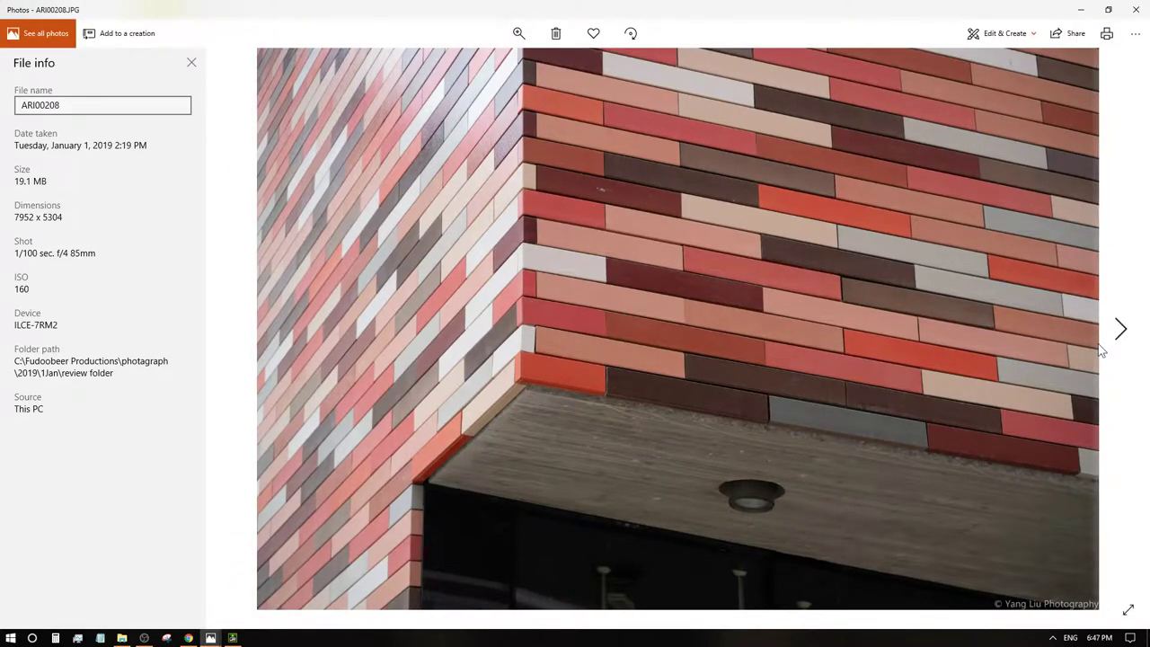
pyautogui.click(1114, 333)
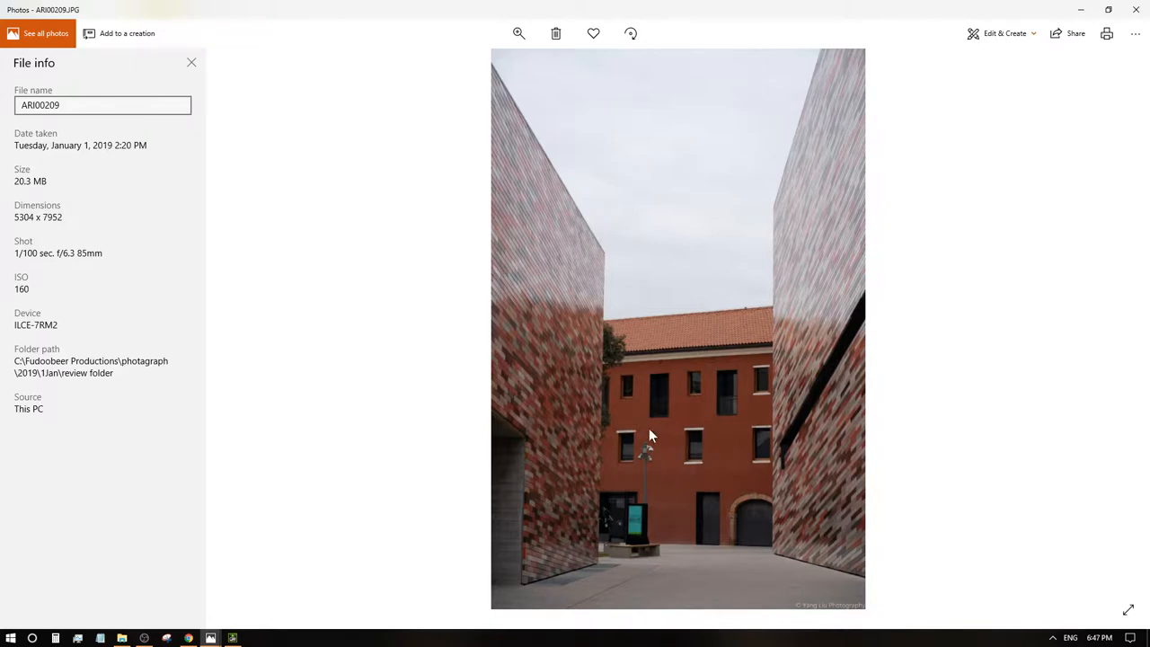
pyautogui.scroll(2, 728, 449)
pyautogui.scroll(-2, 650, 371)
pyautogui.scroll(2, 545, 288)
pyautogui.scroll(2, 546, 289)
pyautogui.scroll(1, 954, 277)
pyautogui.scroll(2, 928, 198)
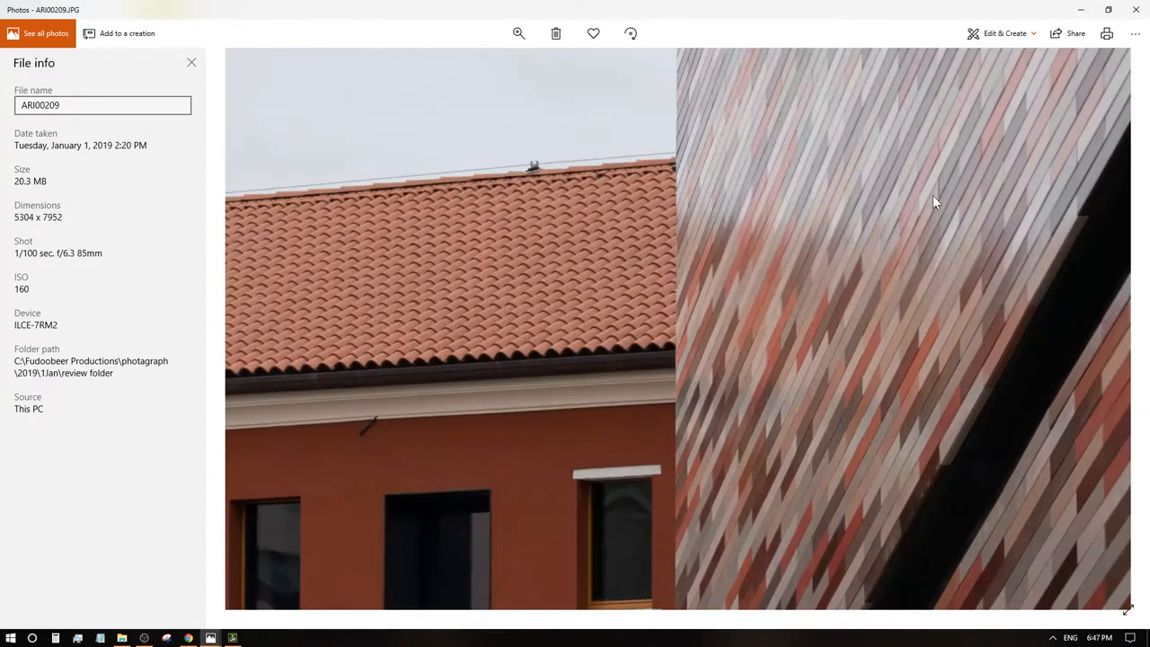
pyautogui.scroll(1, 845, 406)
pyautogui.scroll(-2, 743, 488)
pyautogui.scroll(1, 872, 290)
pyautogui.scroll(1, 950, 180)
pyautogui.scroll(1, 1059, 179)
pyautogui.scroll(2, 1046, 187)
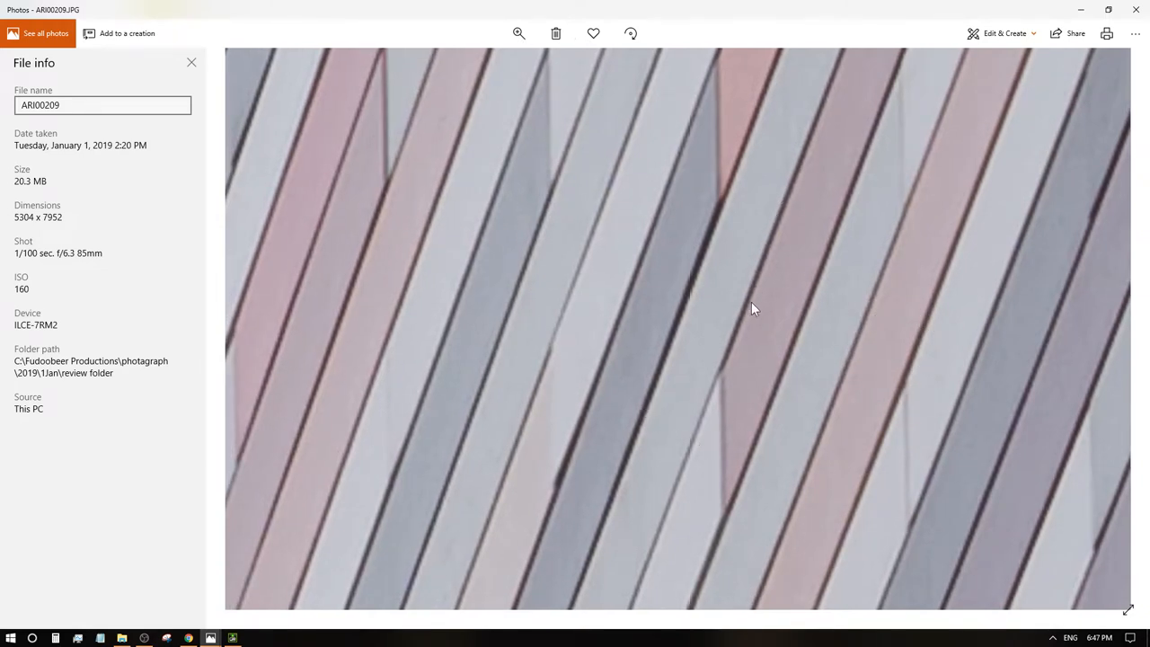
pyautogui.scroll(-3, 751, 306)
pyautogui.scroll(2, 677, 346)
pyautogui.scroll(2, 712, 442)
pyautogui.scroll(2, 540, 402)
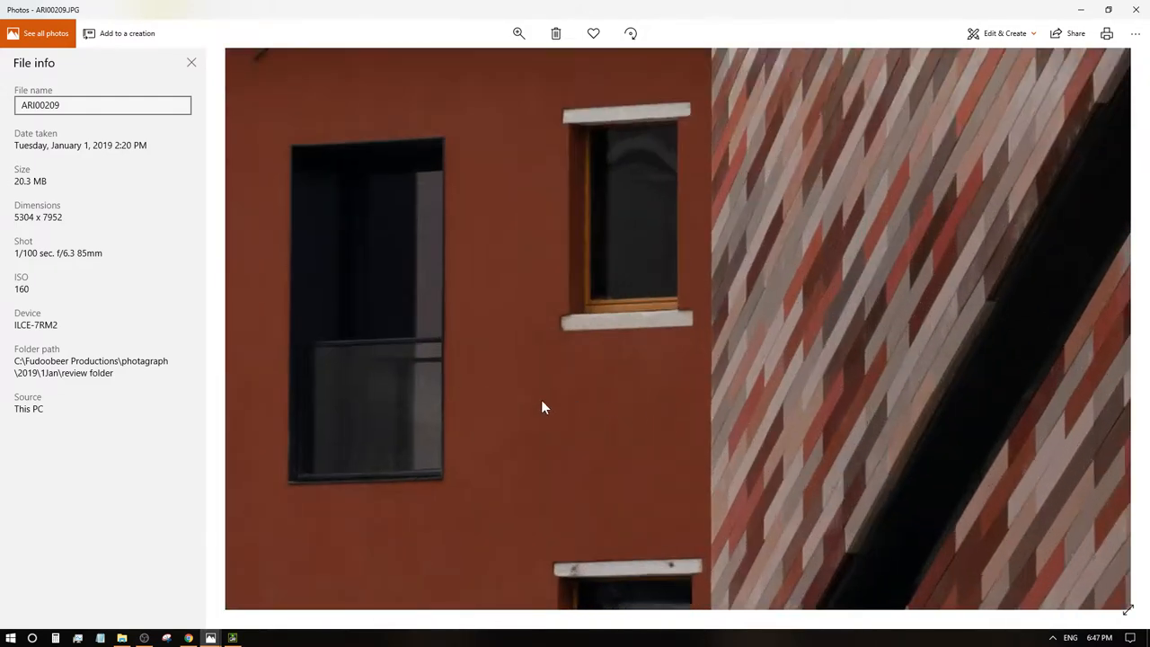
pyautogui.scroll(-1, 621, 476)
# - Pan ARI00209's close-up over the ARTBOT window sill, then the kiosk and bench
pyautogui.moveTo(607, 453); pyautogui.dragTo(474, 546)
pyautogui.scroll(1, 788, 416)
pyautogui.scroll(1, 599, 290)
pyautogui.moveTo(601, 292); pyautogui.dragTo(662, 429)
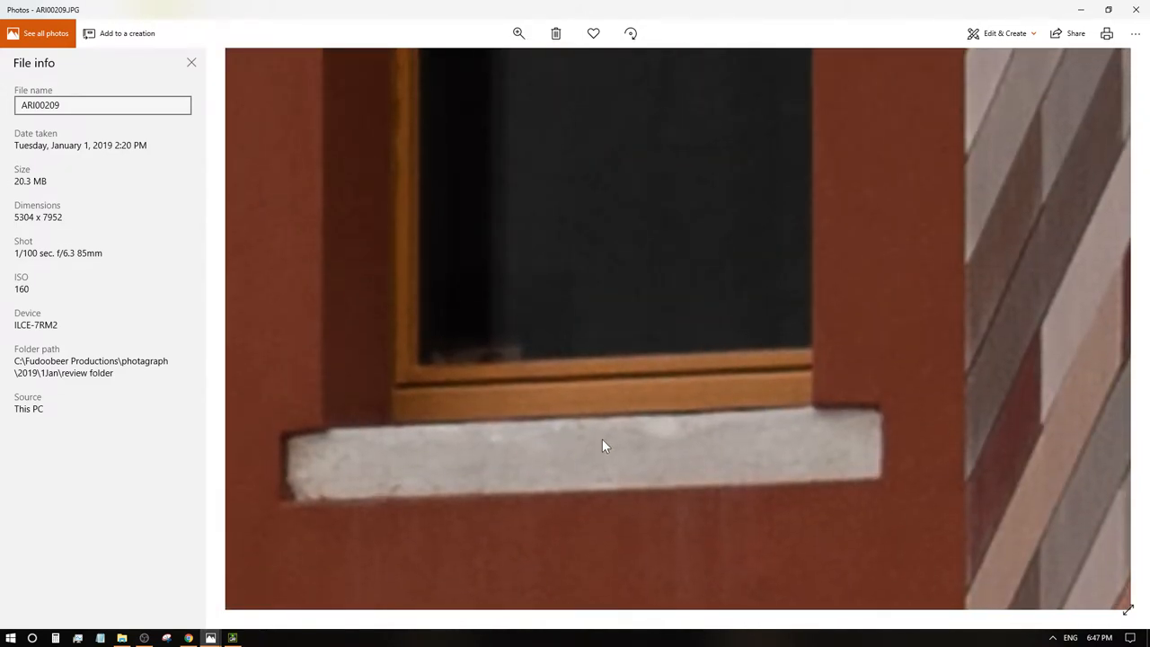
pyautogui.scroll(-1, 603, 444)
pyautogui.scroll(-3, 601, 438)
pyautogui.scroll(2, 630, 523)
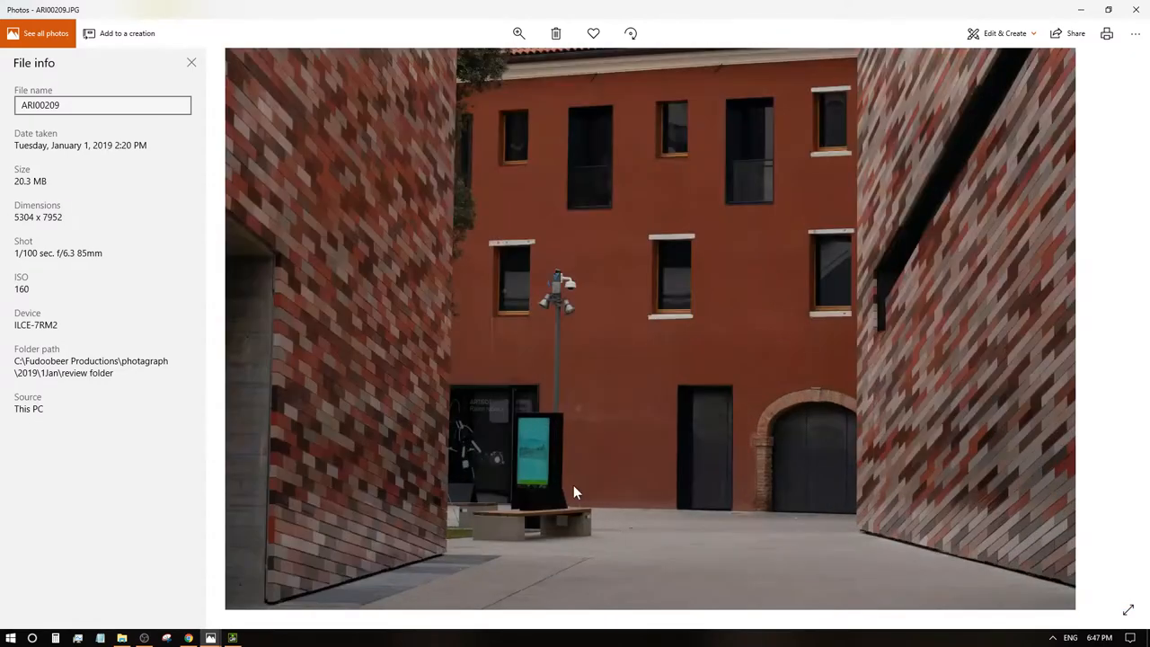
pyautogui.scroll(1, 573, 485)
pyautogui.scroll(1, 381, 416)
pyautogui.scroll(1, 572, 453)
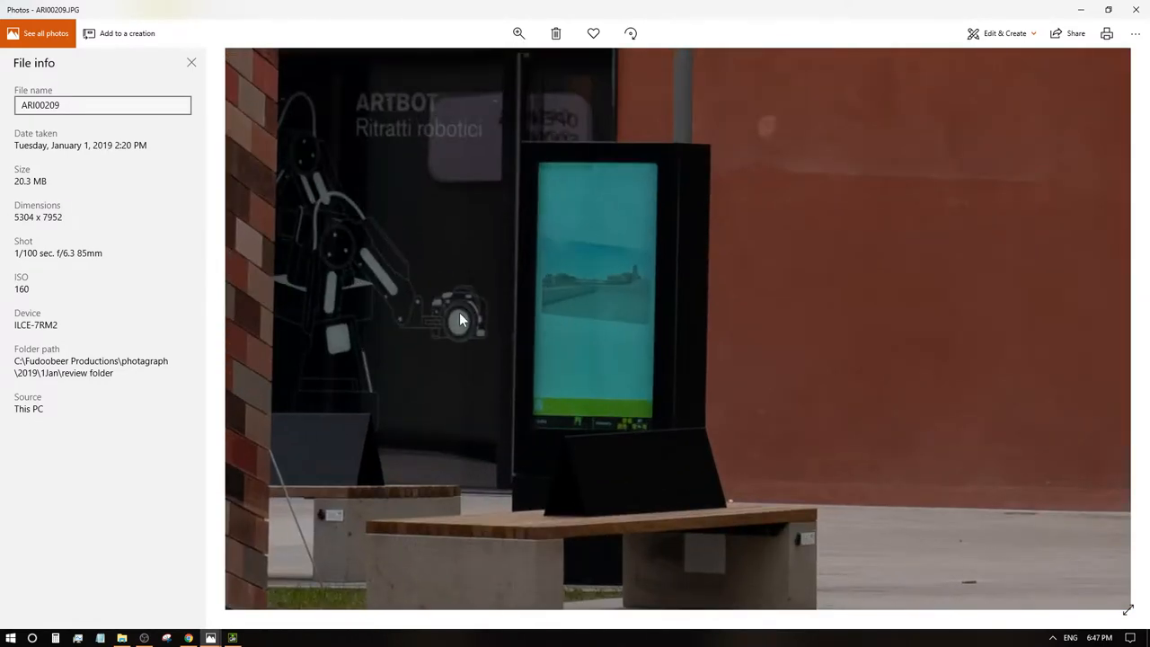
pyautogui.scroll(1, 497, 369)
pyautogui.scroll(1, 521, 386)
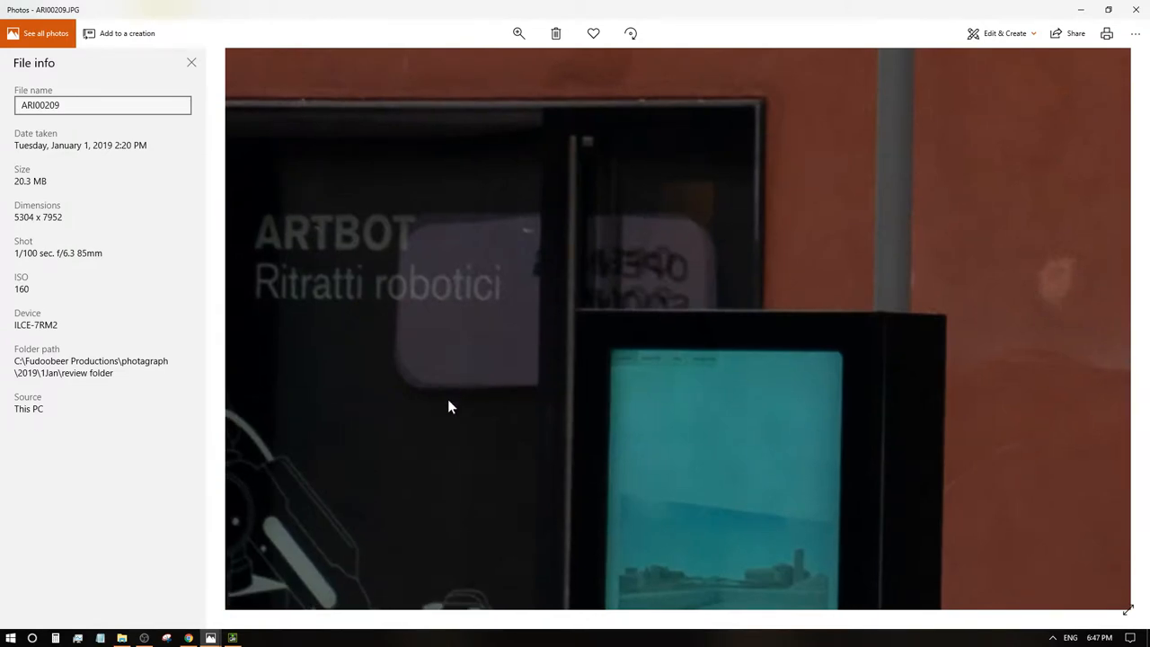
pyautogui.hscroll(-3, 661, 432)
pyautogui.scroll(-2, 634, 377)
pyautogui.scroll(-2, 632, 341)
pyautogui.scroll(-3, 602, 297)
pyautogui.scroll(-2, 656, 287)
pyautogui.hscroll(3, 674, 310)
pyautogui.scroll(-1, 674, 310)
pyautogui.hscroll(2, 597, 270)
pyautogui.moveTo(583, 297); pyautogui.dragTo(491, 341)
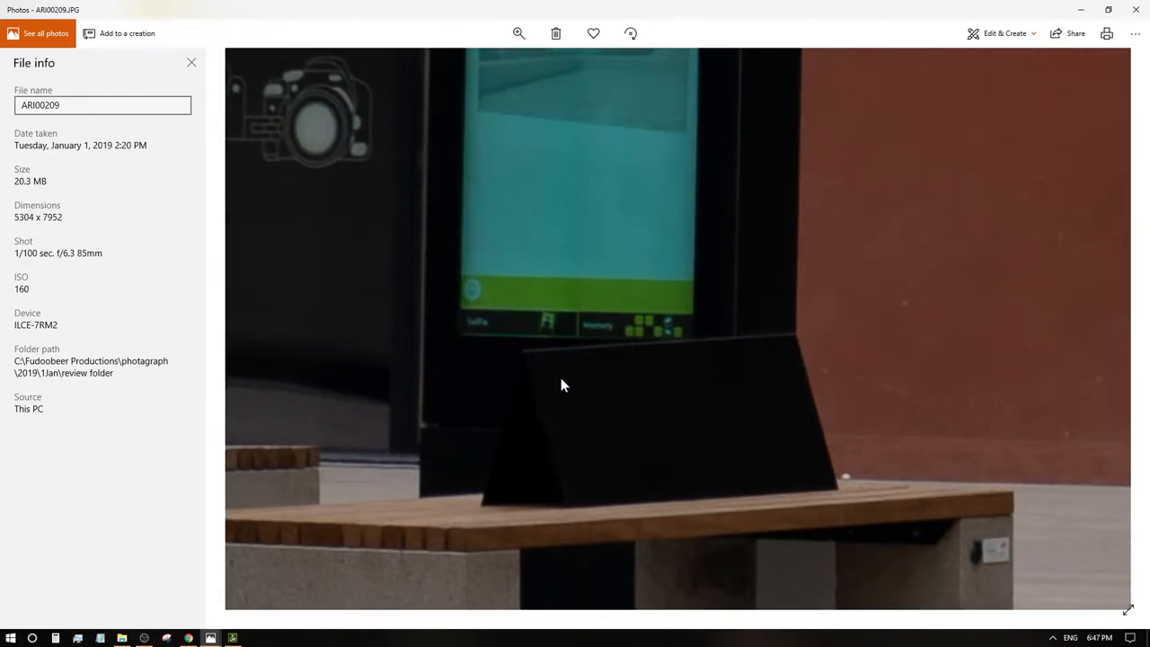
pyautogui.scroll(-3, 525, 432)
pyautogui.scroll(-3, 530, 420)
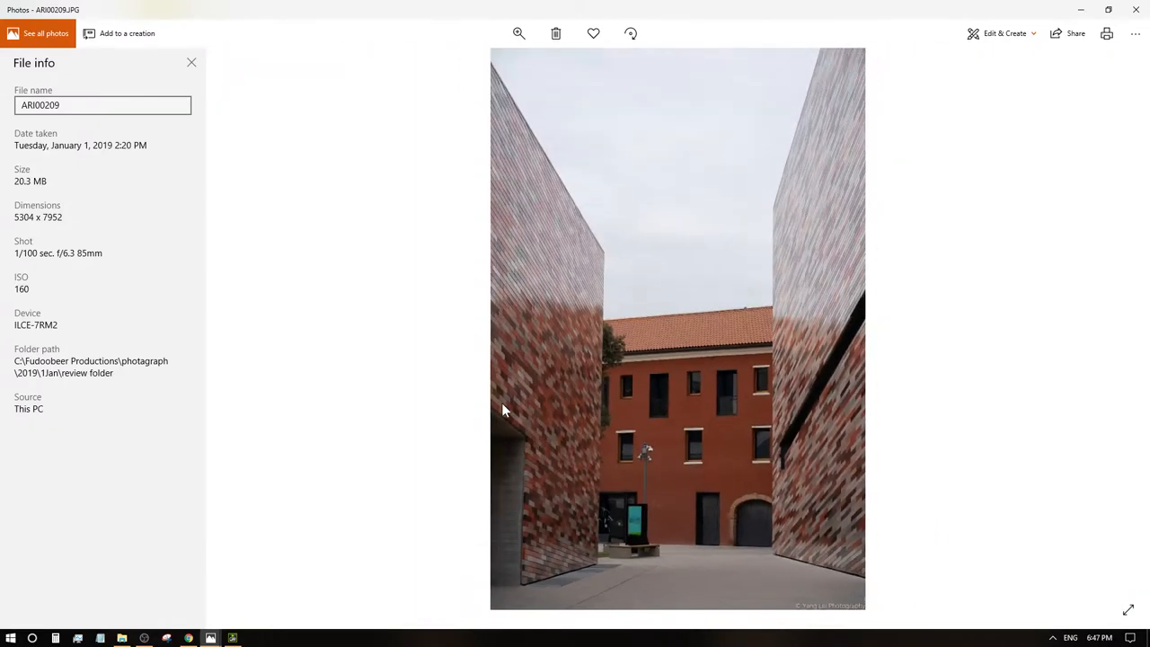
# - Advance to ARI00210 and pan over the OPENING SOON sign, café window, tree and near bench
pyautogui.click(1120, 328)
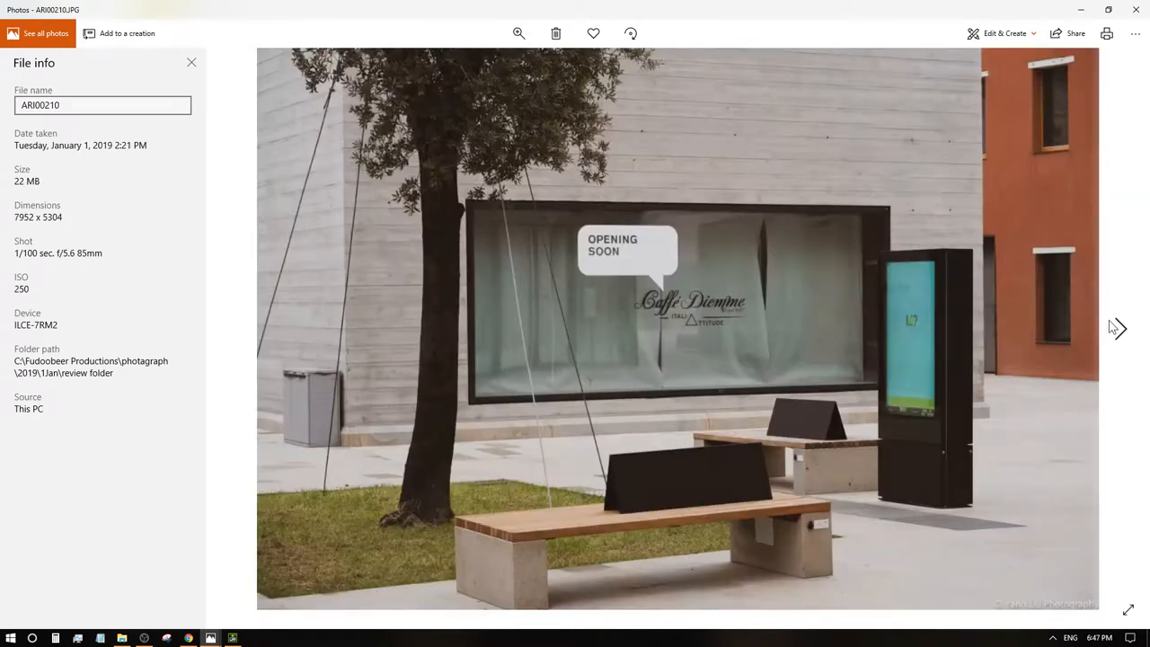
pyautogui.scroll(2, 670, 357)
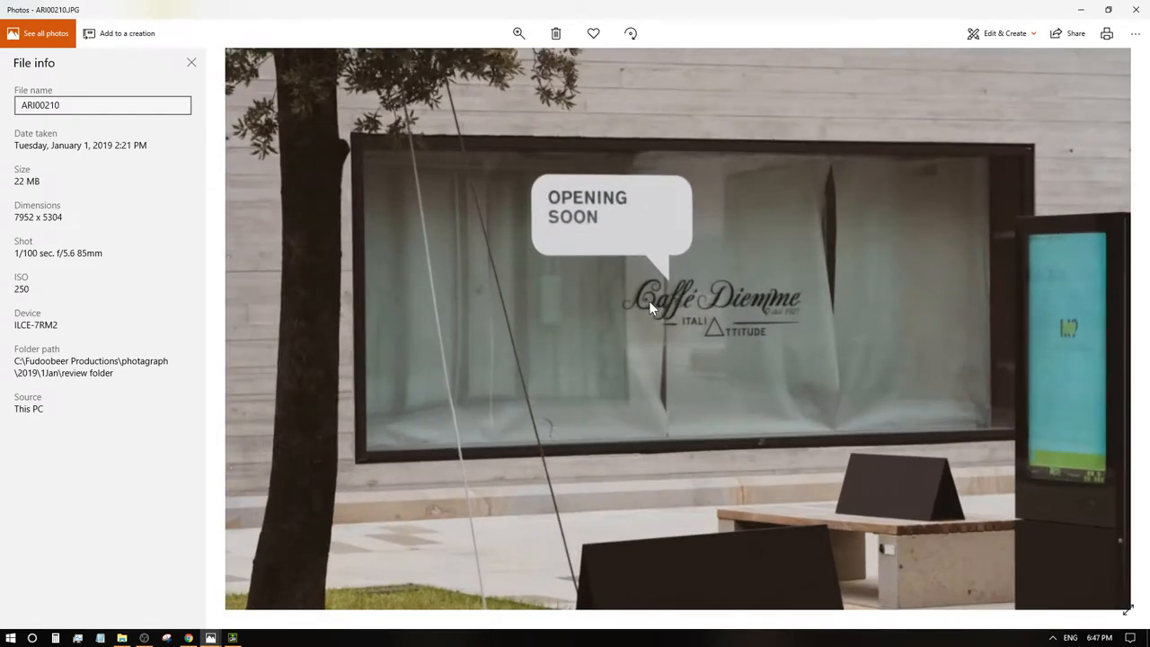
pyautogui.scroll(2, 653, 306)
pyautogui.moveTo(584, 270)
pyautogui.mouseDown()
pyautogui.moveTo(587, 346)
pyautogui.moveTo(665, 396)
pyautogui.moveTo(491, 167)
pyautogui.mouseUp()
pyautogui.moveTo(790, 575)
pyautogui.mouseDown()
pyautogui.moveTo(791, 321)
pyautogui.moveTo(420, 232)
pyautogui.mouseUp()
pyautogui.moveTo(255, 414); pyautogui.dragTo(659, 329)
pyautogui.moveTo(568, 305); pyautogui.dragTo(626, 275)
pyautogui.moveTo(770, 533); pyautogui.dragTo(539, 213)
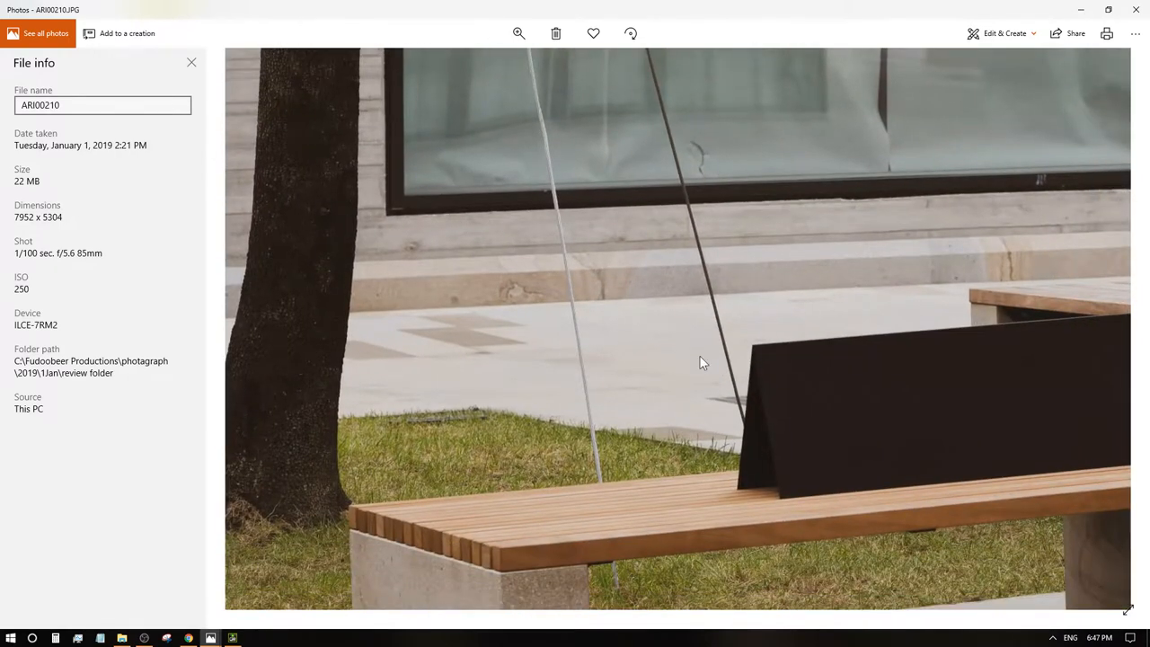
# - Pan between the sign, second bench and near bench, centring the near bench
pyautogui.moveTo(699, 356); pyautogui.dragTo(658, 188)
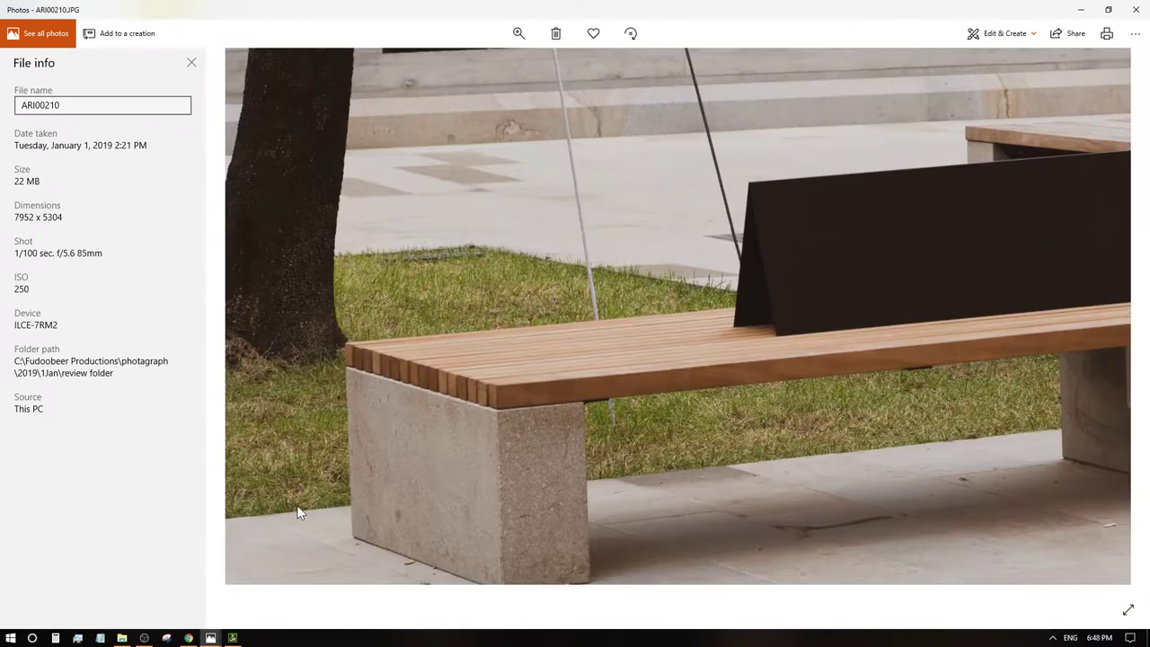
pyautogui.moveTo(805, 174)
pyautogui.mouseDown()
pyautogui.moveTo(553, 366)
pyautogui.moveTo(595, 419)
pyautogui.mouseUp()
pyautogui.moveTo(631, 378); pyautogui.dragTo(784, 198)
pyautogui.moveTo(327, 420); pyautogui.dragTo(543, 420)
pyautogui.scroll(2, 543, 427)
pyautogui.scroll(2, 505, 430)
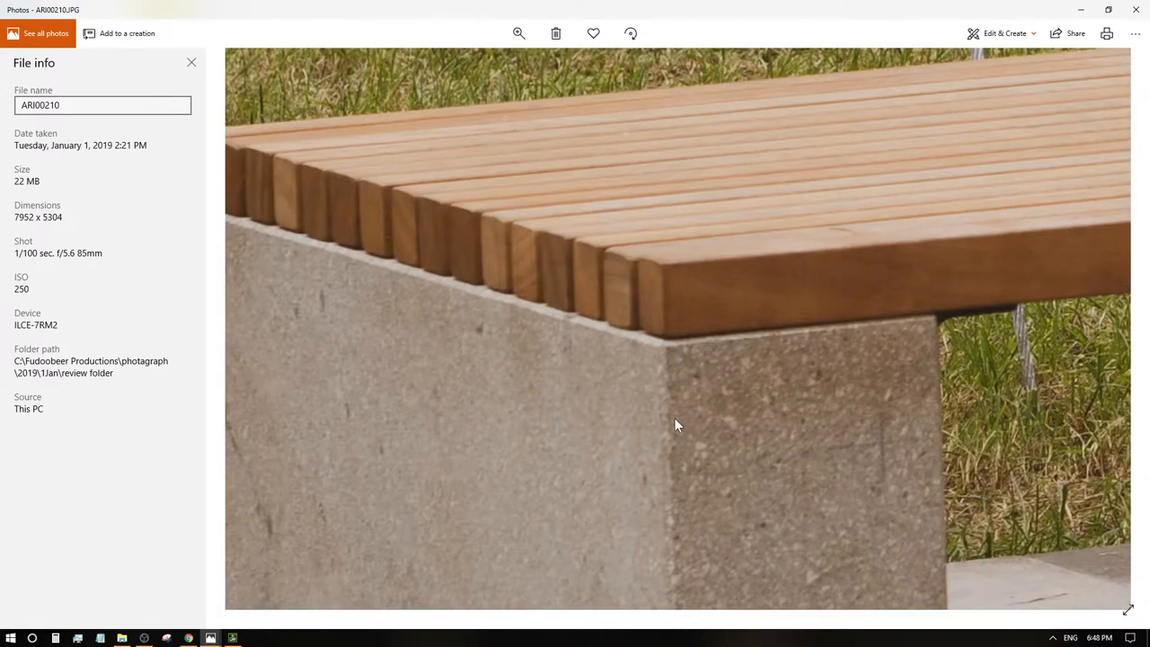
pyautogui.scroll(-2, 673, 417)
pyautogui.scroll(-3, 663, 395)
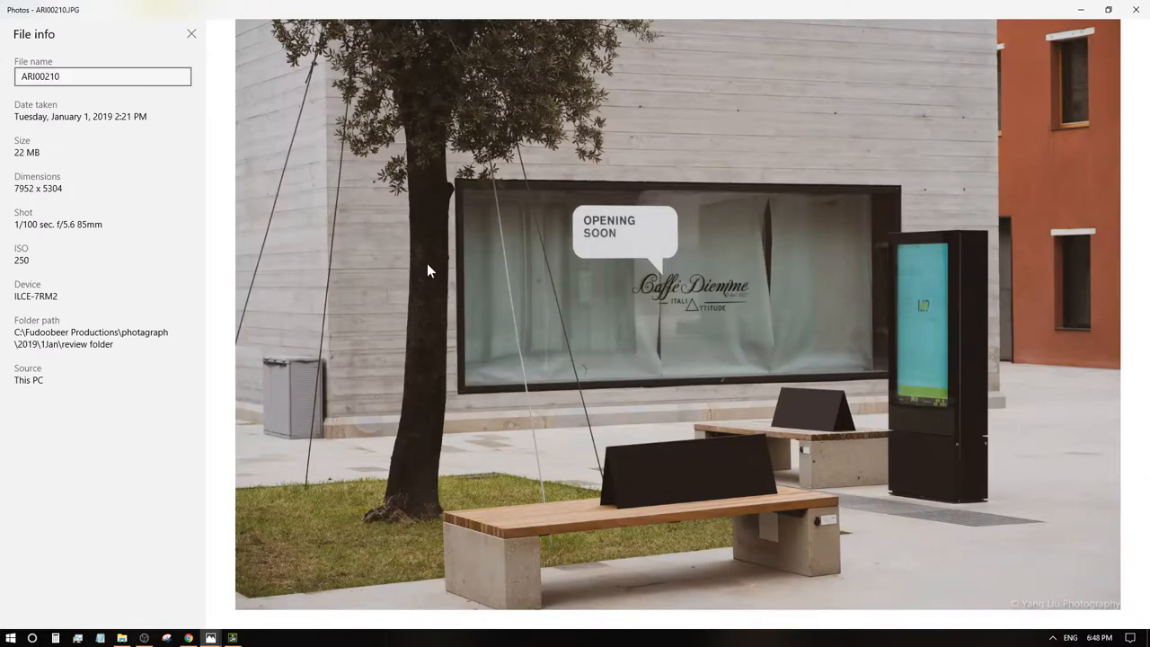
pyautogui.scroll(2, 427, 269)
pyautogui.scroll(2, 446, 300)
# - Pan onto the tree trunk's bark texture, then the leafy branch beside the wall
pyautogui.moveTo(326, 303)
pyautogui.mouseDown()
pyautogui.moveTo(410, 423)
pyautogui.moveTo(668, 393)
pyautogui.mouseUp()
pyautogui.scroll(-3, 669, 392)
pyautogui.scroll(1, 590, 439)
pyautogui.moveTo(595, 444); pyautogui.dragTo(732, 402)
pyautogui.scroll(2, 590, 487)
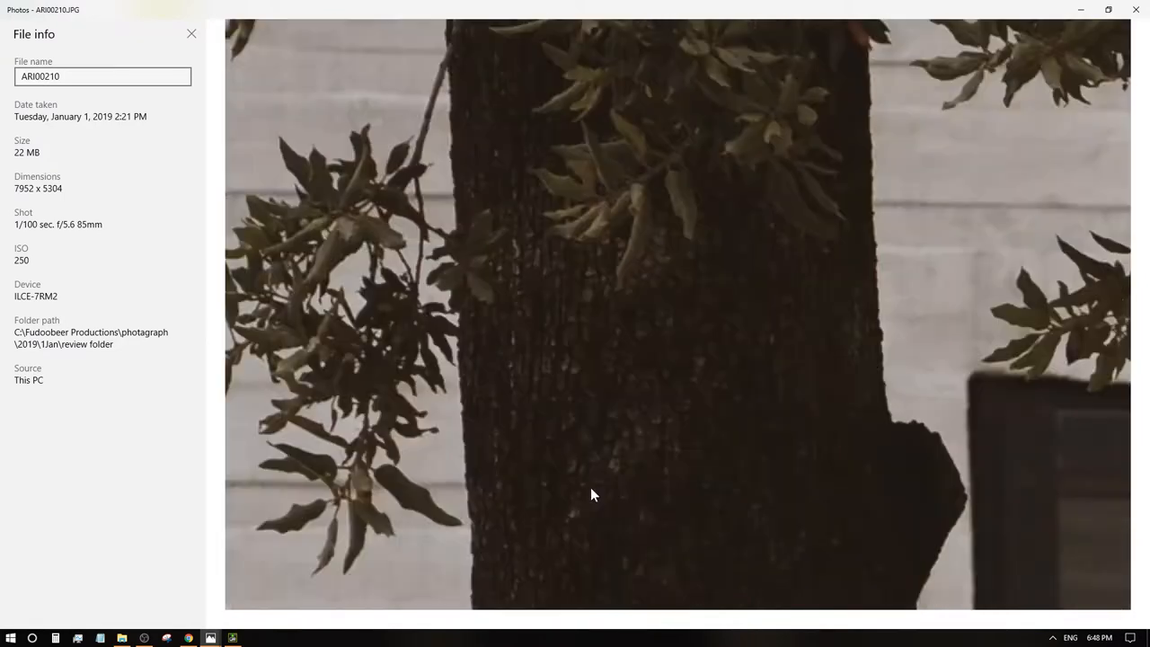
pyautogui.scroll(1, 693, 457)
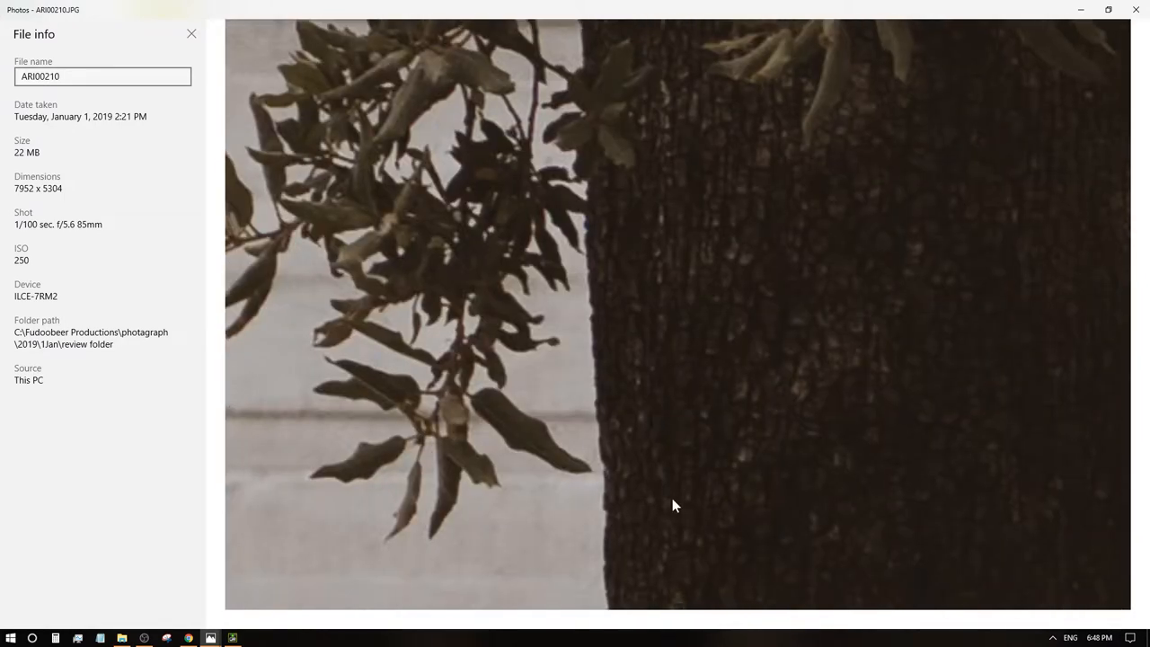
pyautogui.moveTo(618, 361)
pyautogui.mouseDown()
pyautogui.moveTo(575, 184)
pyautogui.moveTo(489, 426)
pyautogui.moveTo(590, 268)
pyautogui.mouseUp()
pyautogui.scroll(-5, 602, 179)
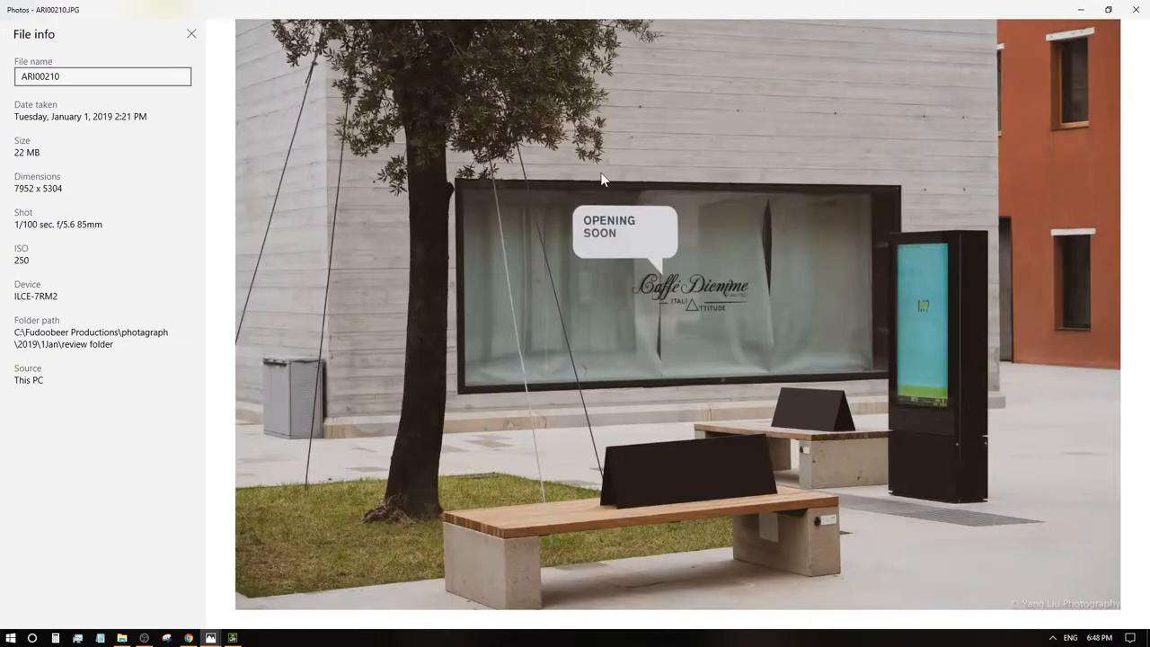
pyautogui.scroll(3, 602, 178)
pyautogui.scroll(2, 611, 302)
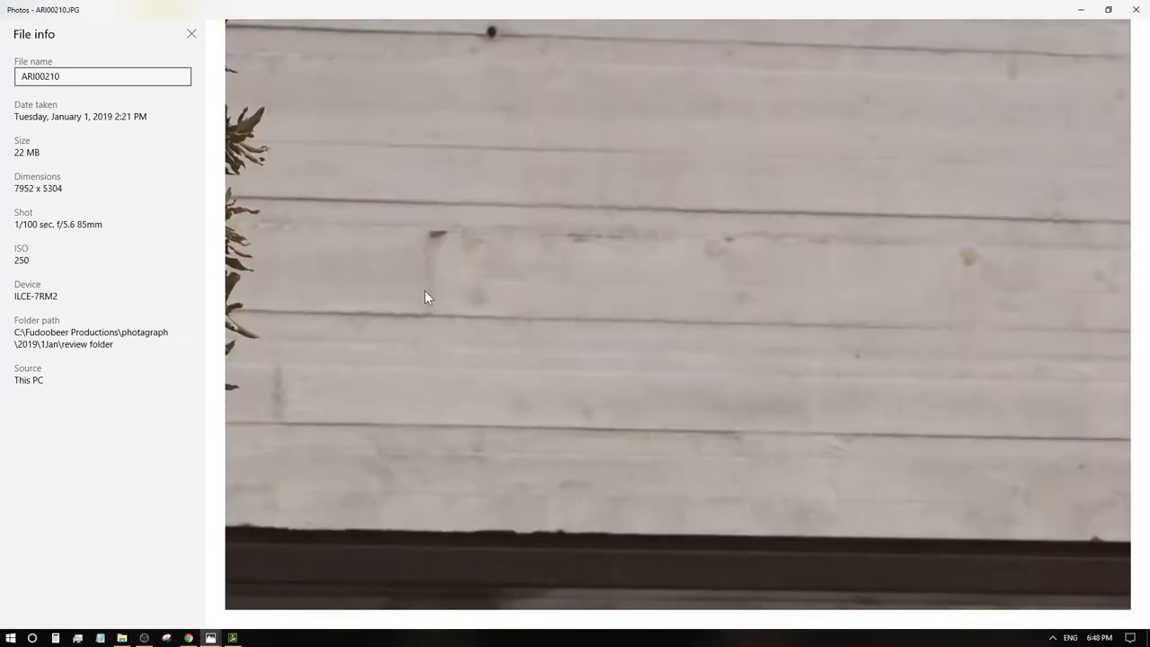
pyautogui.moveTo(424, 290); pyautogui.dragTo(703, 414)
pyautogui.scroll(2, 587, 410)
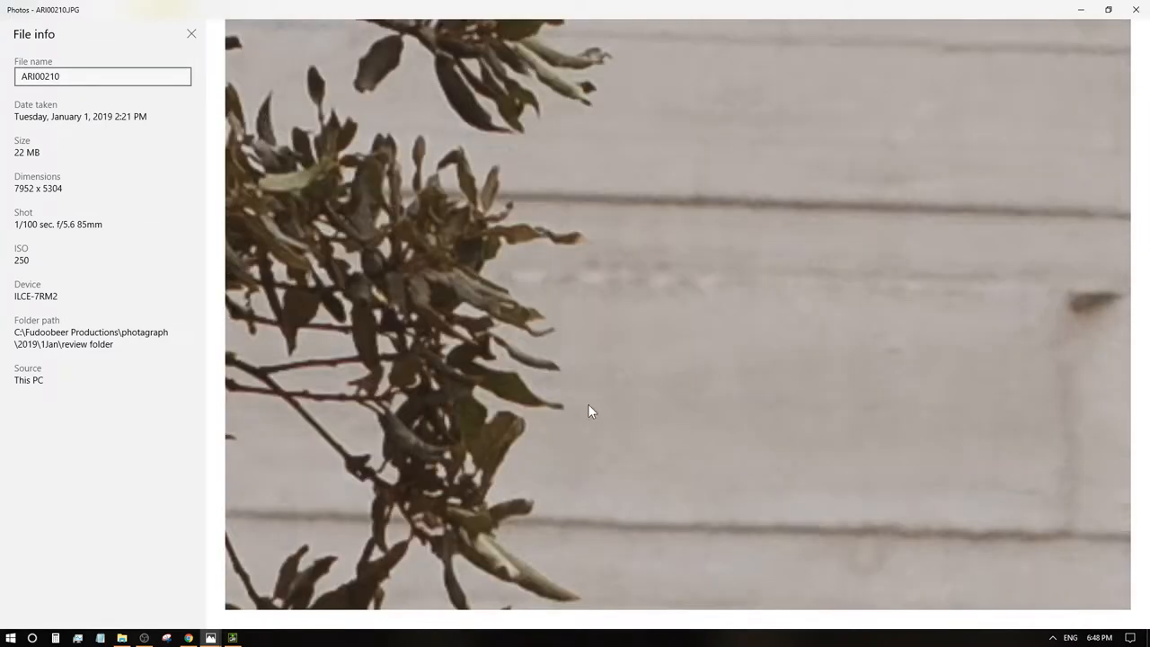
pyautogui.moveTo(591, 411); pyautogui.dragTo(703, 274)
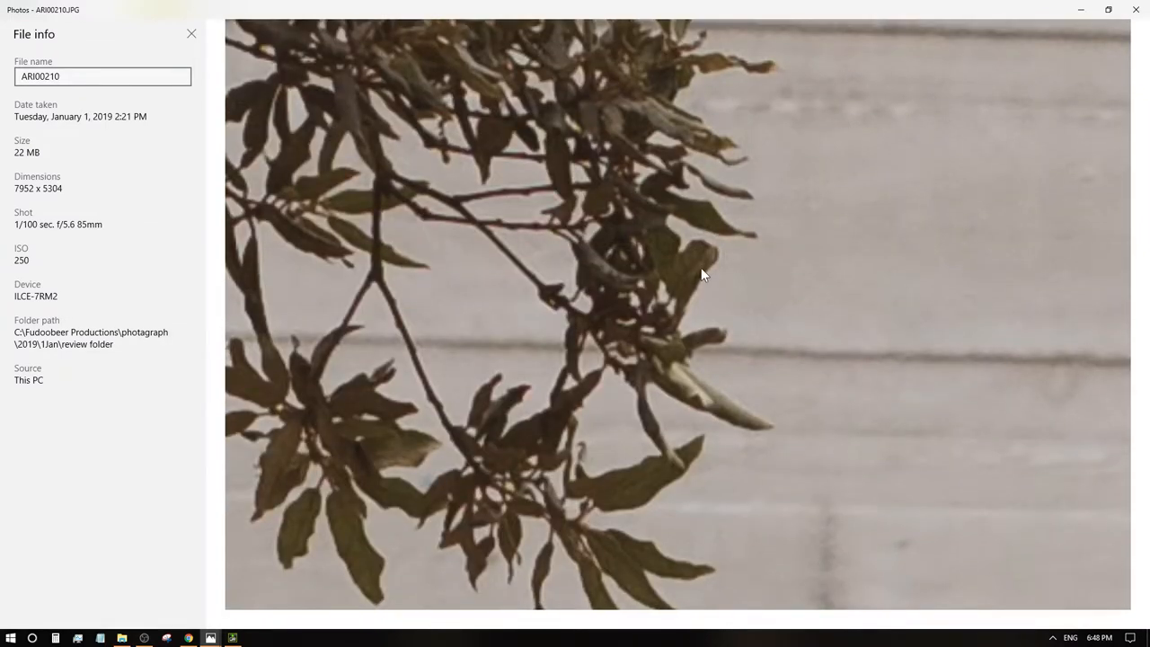
pyautogui.scroll(-5, 584, 401)
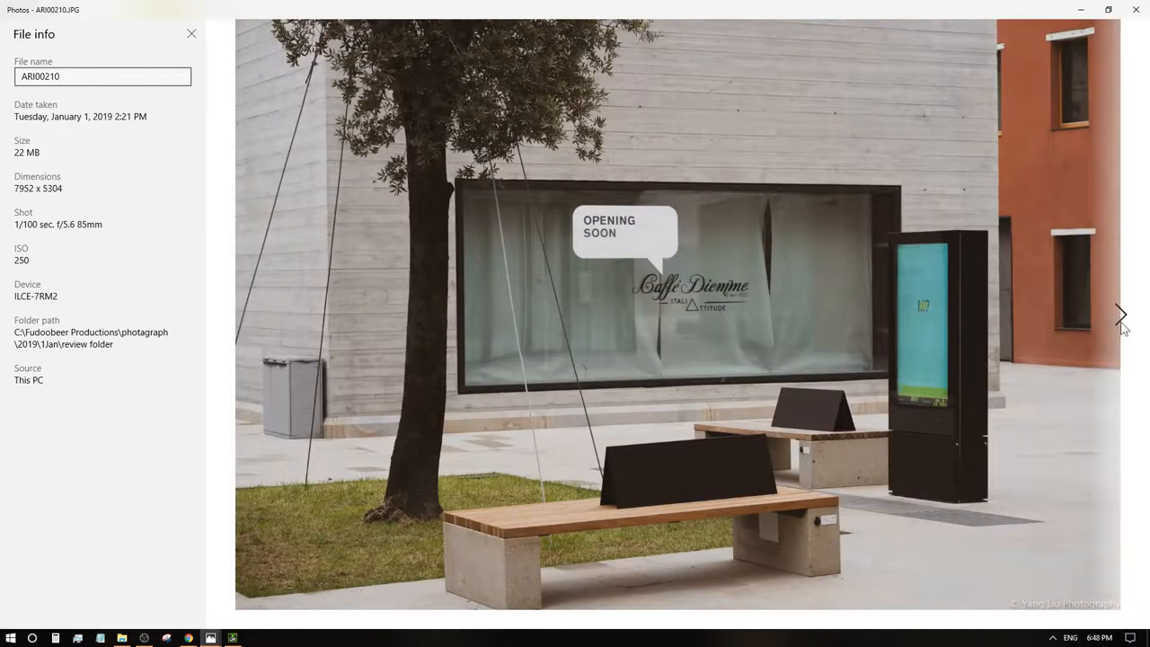
# - Advance to ARI00211, pan across its zoomed leaves and close the file info panel
pyautogui.click(1121, 317)
pyautogui.scroll(2, 544, 248)
pyautogui.scroll(2, 634, 277)
pyautogui.scroll(2, 633, 277)
pyautogui.moveTo(477, 221); pyautogui.dragTo(544, 362)
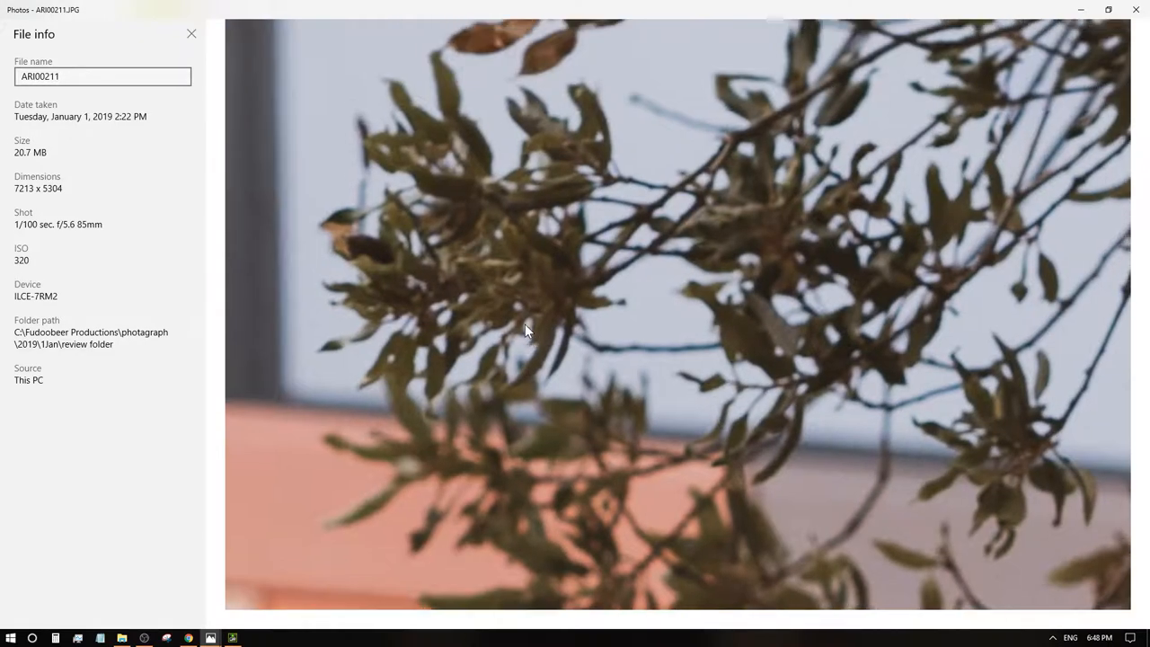
pyautogui.scroll(2, 544, 368)
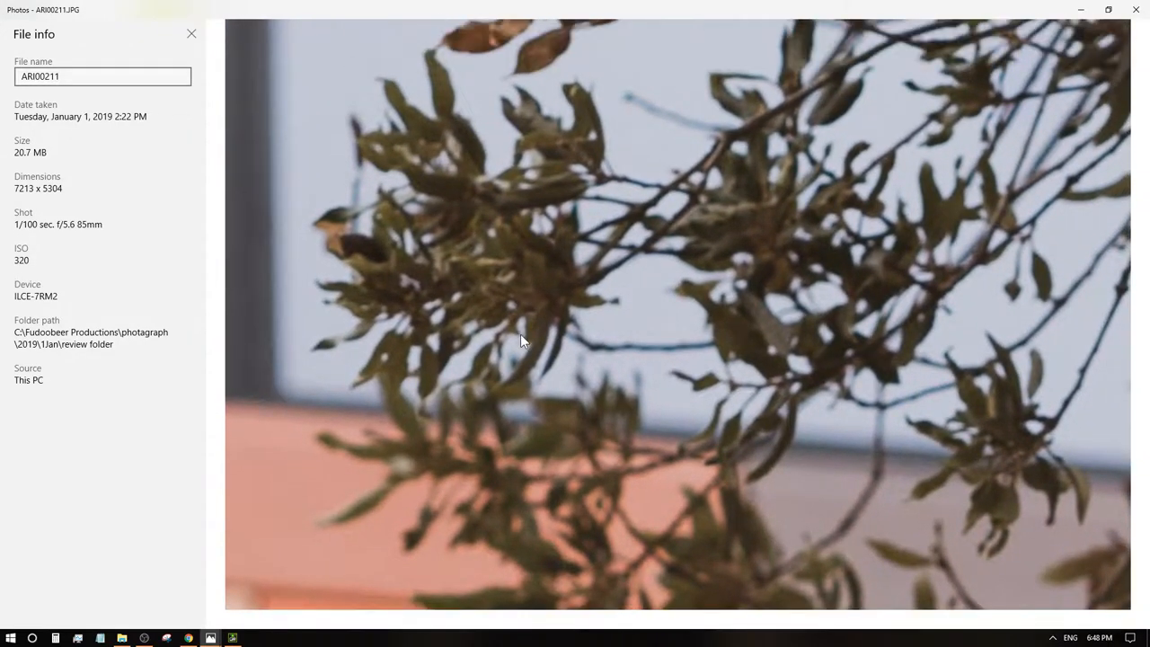
pyautogui.scroll(5, 501, 320)
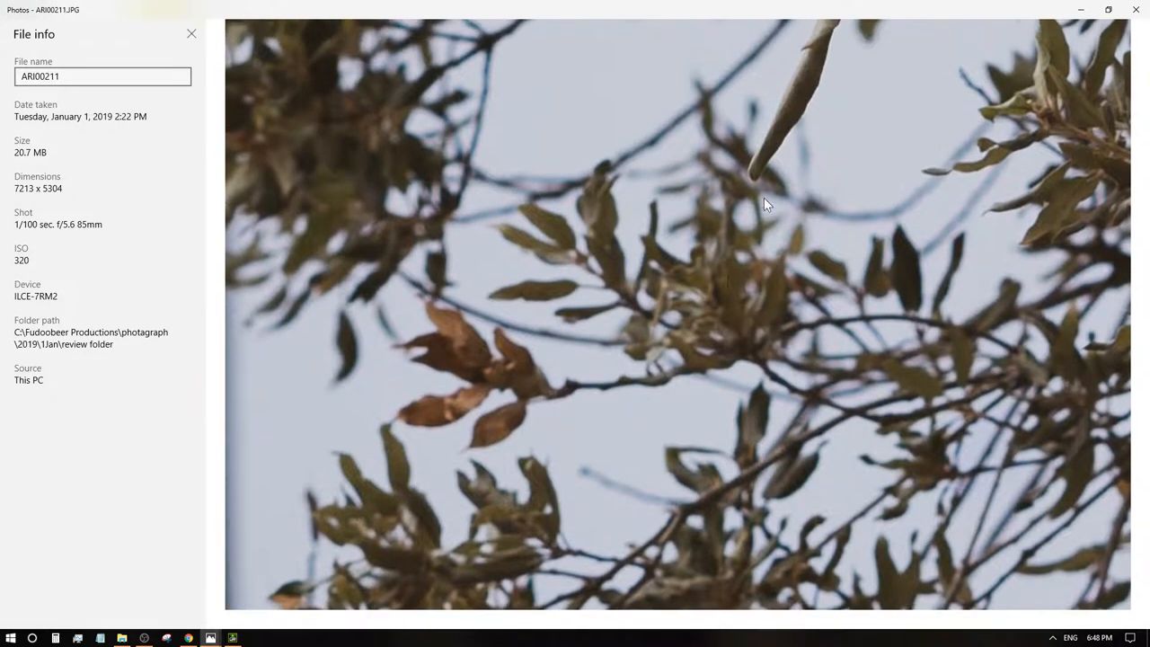
pyautogui.scroll(5, 728, 275)
pyautogui.scroll(3, 614, 337)
pyautogui.scroll(2, 614, 337)
pyautogui.scroll(3, 689, 374)
pyautogui.scroll(1, 631, 372)
pyautogui.scroll(3, 611, 422)
pyautogui.scroll(2, 666, 464)
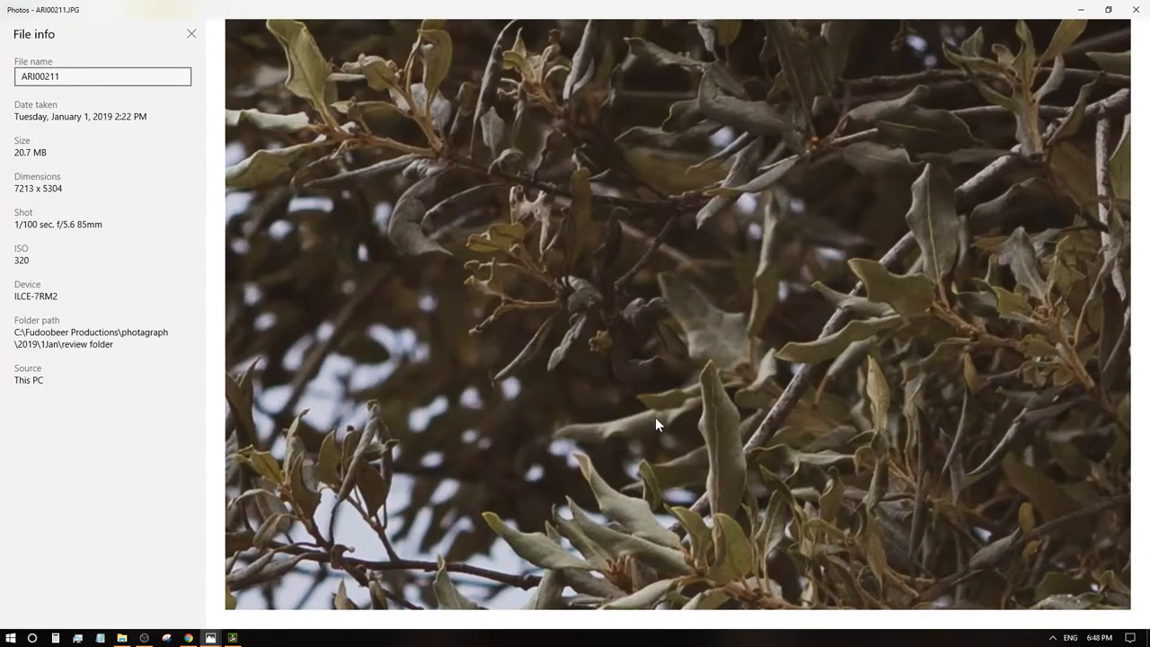
pyautogui.scroll(2, 796, 397)
pyautogui.scroll(1, 666, 472)
pyautogui.scroll(2, 667, 473)
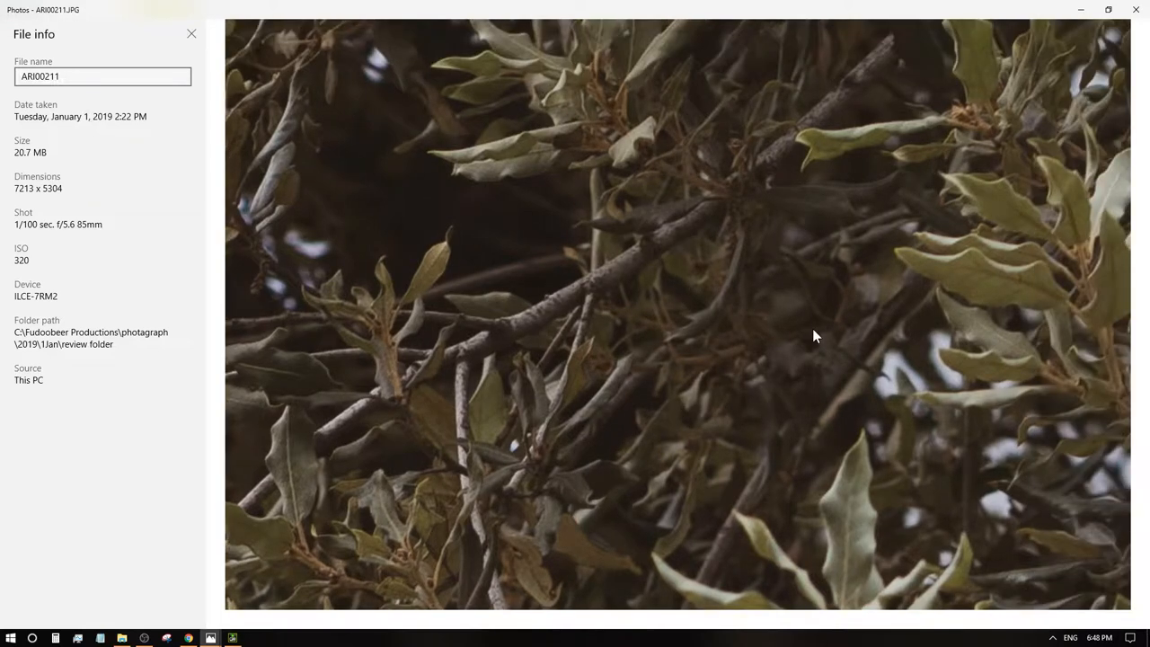
pyautogui.scroll(2, 681, 342)
pyautogui.scroll(-2, 523, 376)
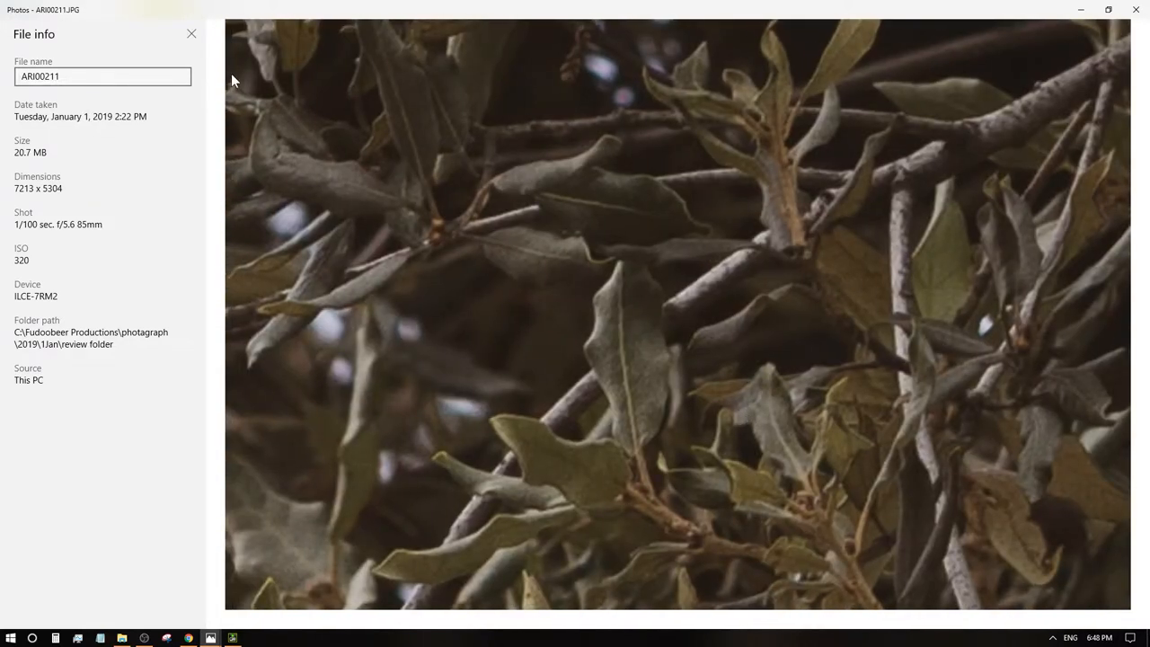
pyautogui.click(194, 33)
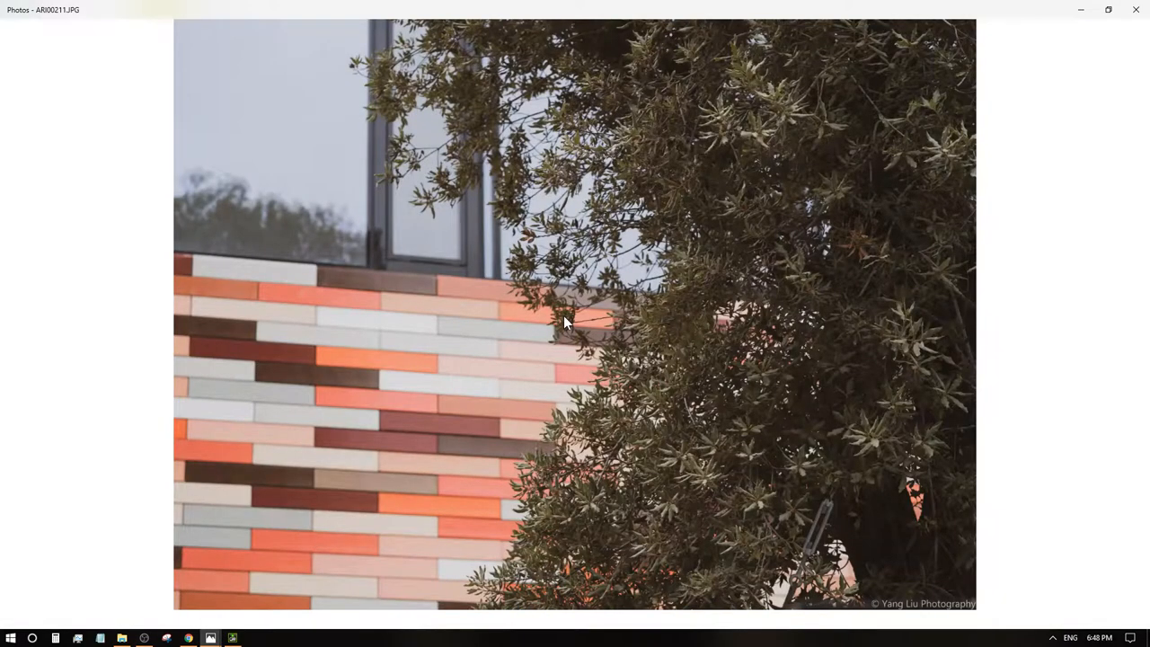
pyautogui.scroll(3, 566, 322)
pyautogui.scroll(2, 687, 180)
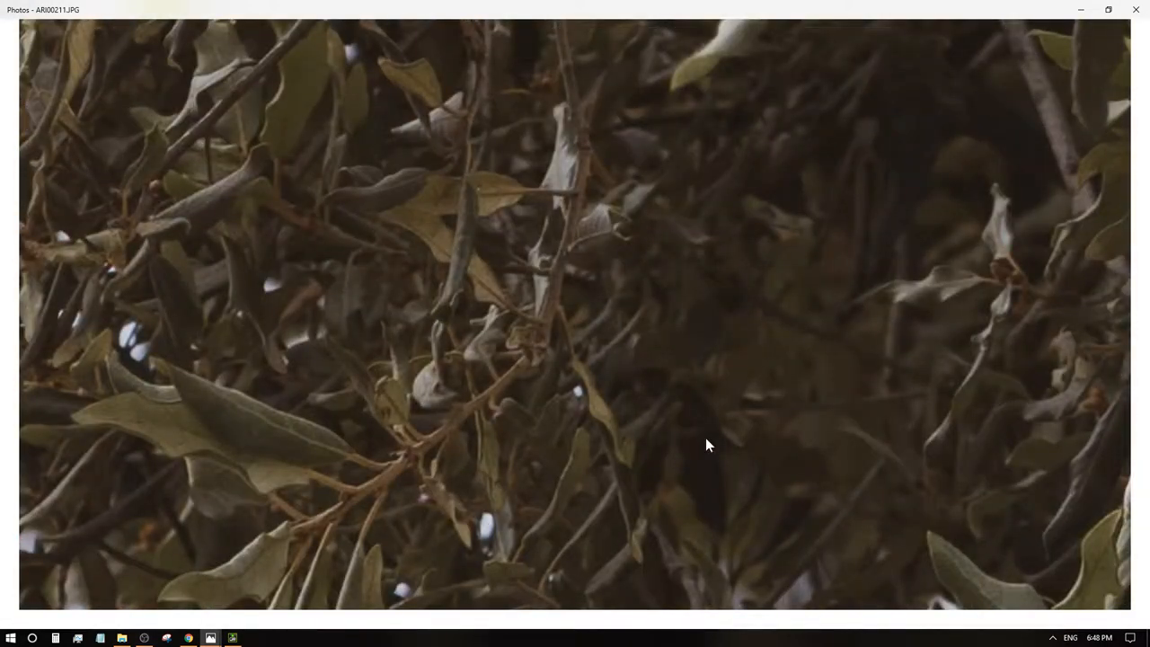
pyautogui.scroll(-2, 819, 140)
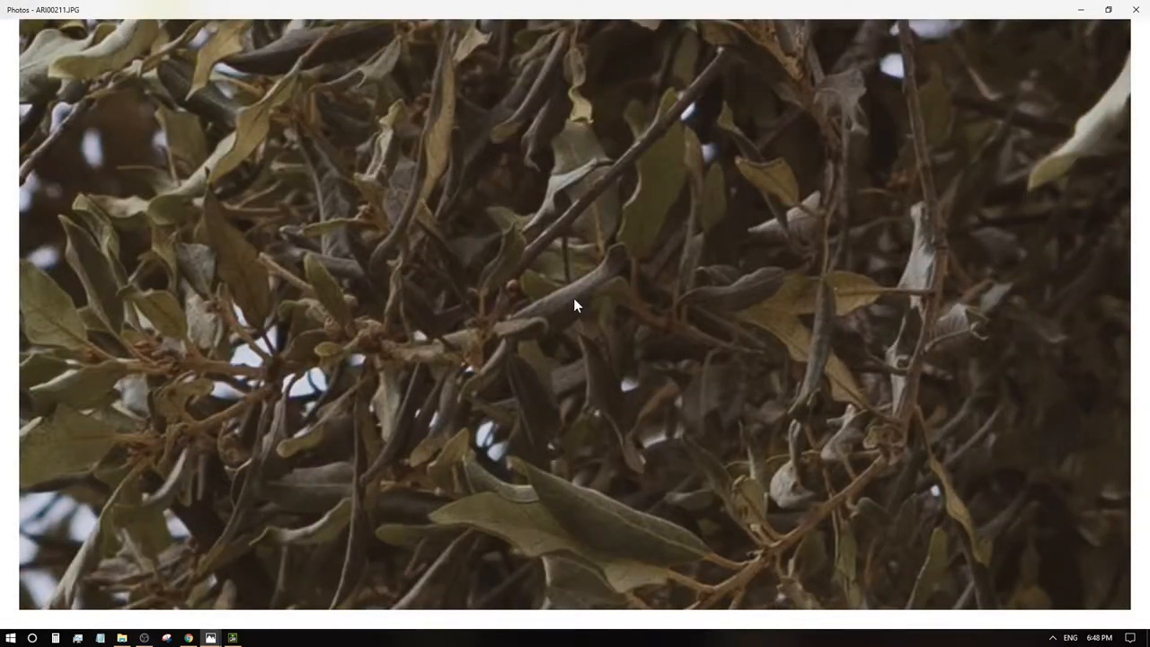
pyautogui.scroll(2, 573, 298)
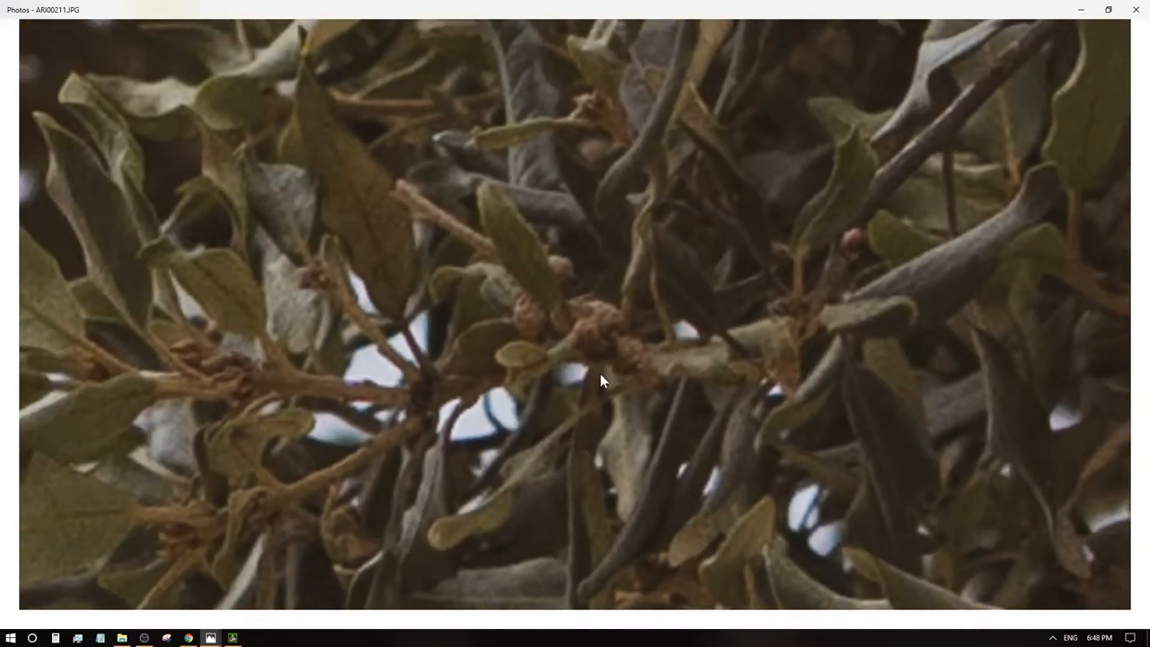
pyautogui.scroll(2, 608, 380)
pyautogui.scroll(-2, 622, 303)
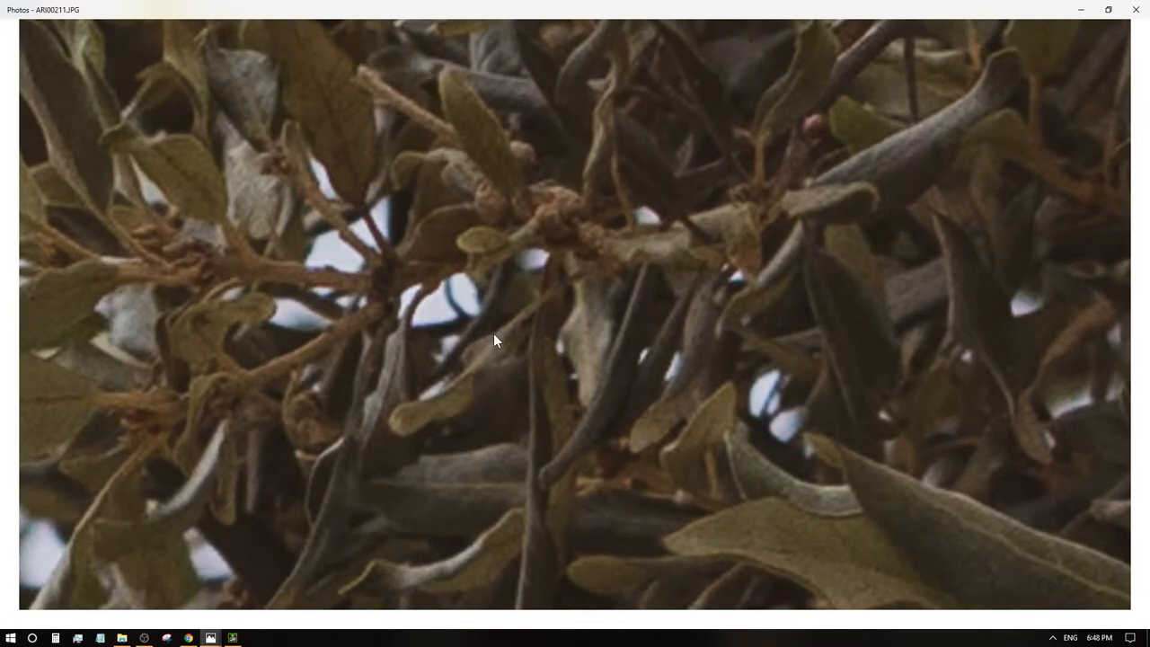
pyautogui.scroll(-5, 494, 333)
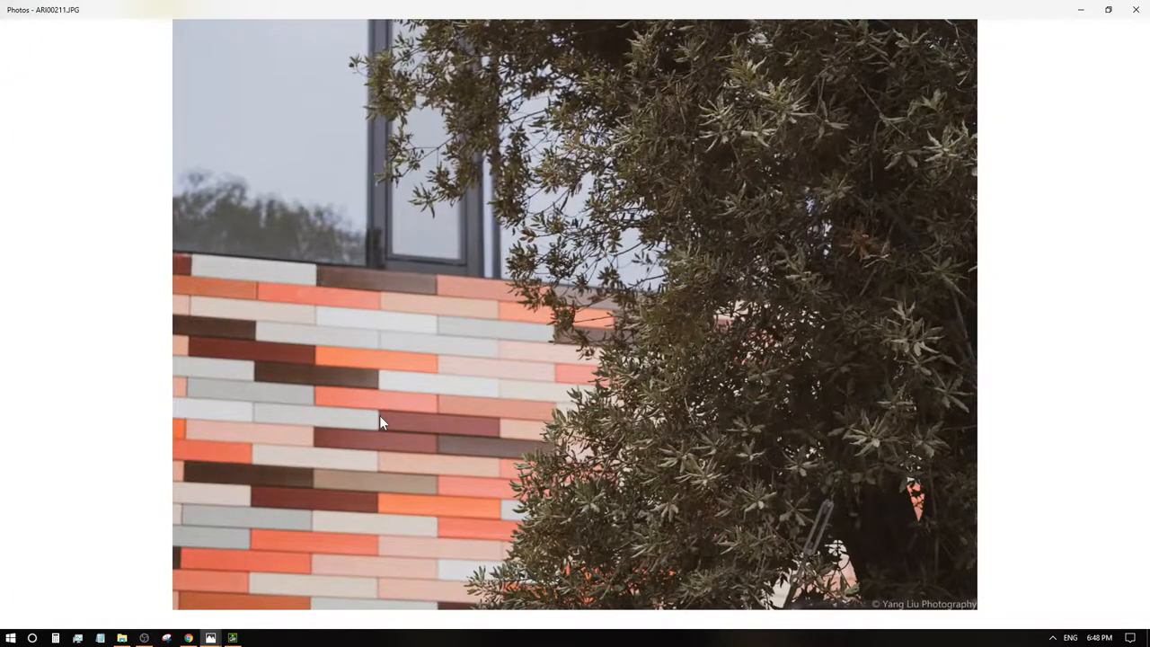
pyautogui.scroll(2, 422, 413)
pyautogui.scroll(-2, 490, 402)
# - Advance through ARI00212 to ARI00213 and pan its leaf close-up down to the concrete ledge
pyautogui.click(1130, 329)
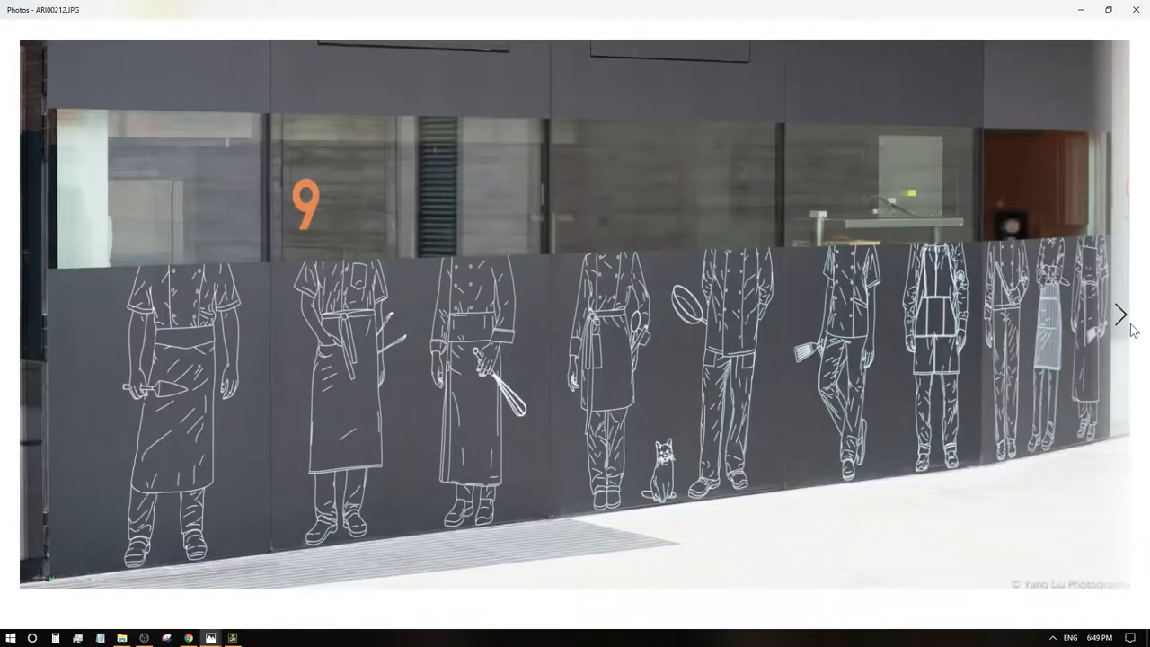
pyautogui.click(1131, 328)
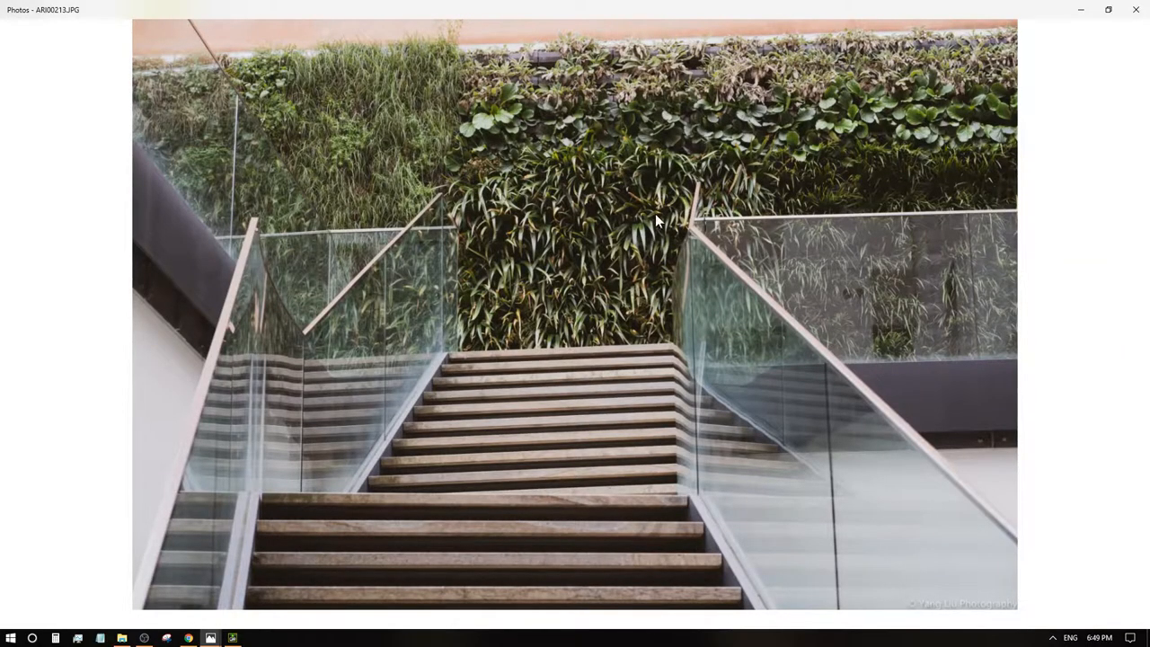
pyautogui.scroll(2, 604, 327)
pyautogui.scroll(2, 608, 331)
pyautogui.scroll(1, 609, 332)
pyautogui.scroll(1, 719, 351)
pyautogui.scroll(2, 692, 373)
pyautogui.scroll(1, 665, 371)
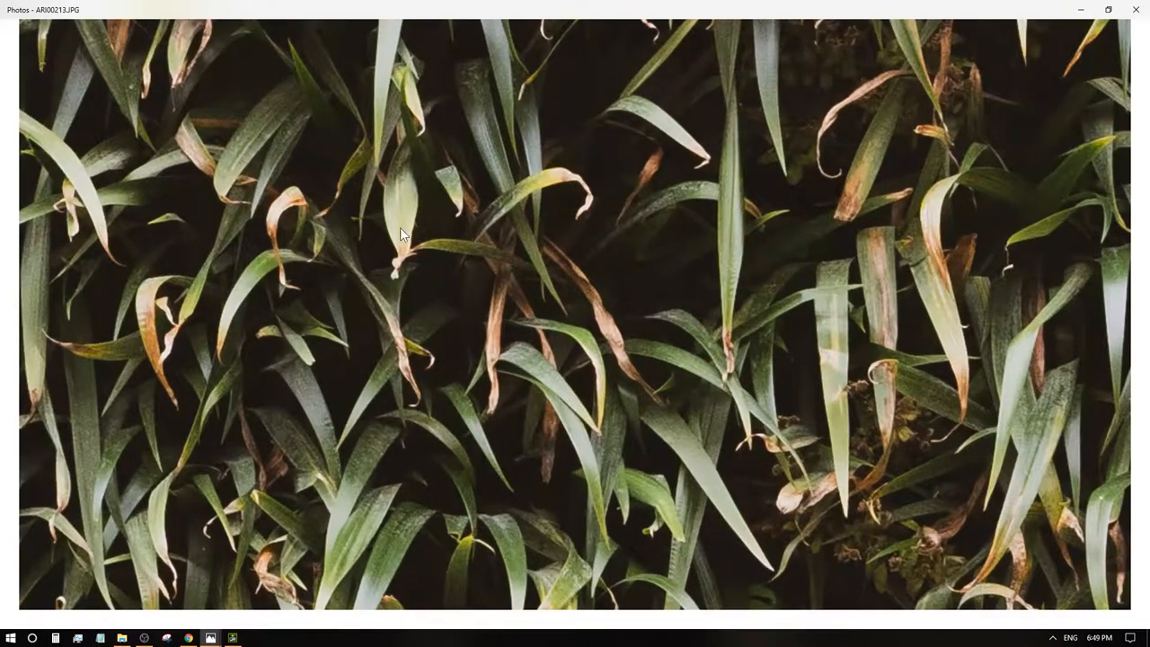
pyautogui.moveTo(418, 216); pyautogui.dragTo(459, 360)
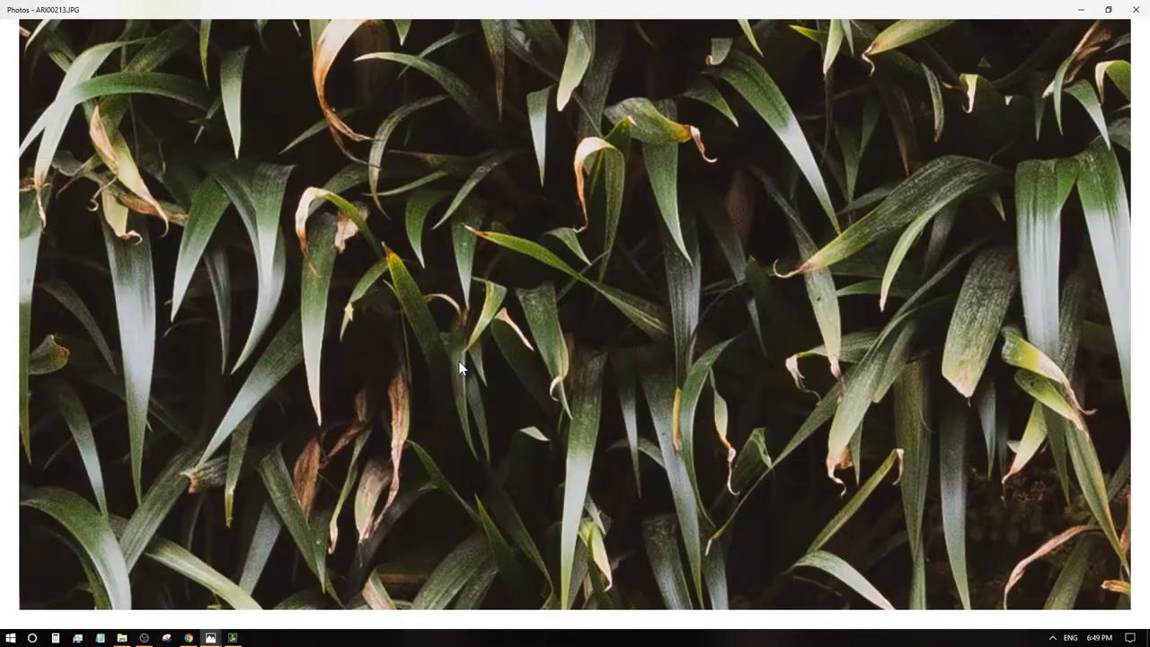
pyautogui.scroll(2, 458, 360)
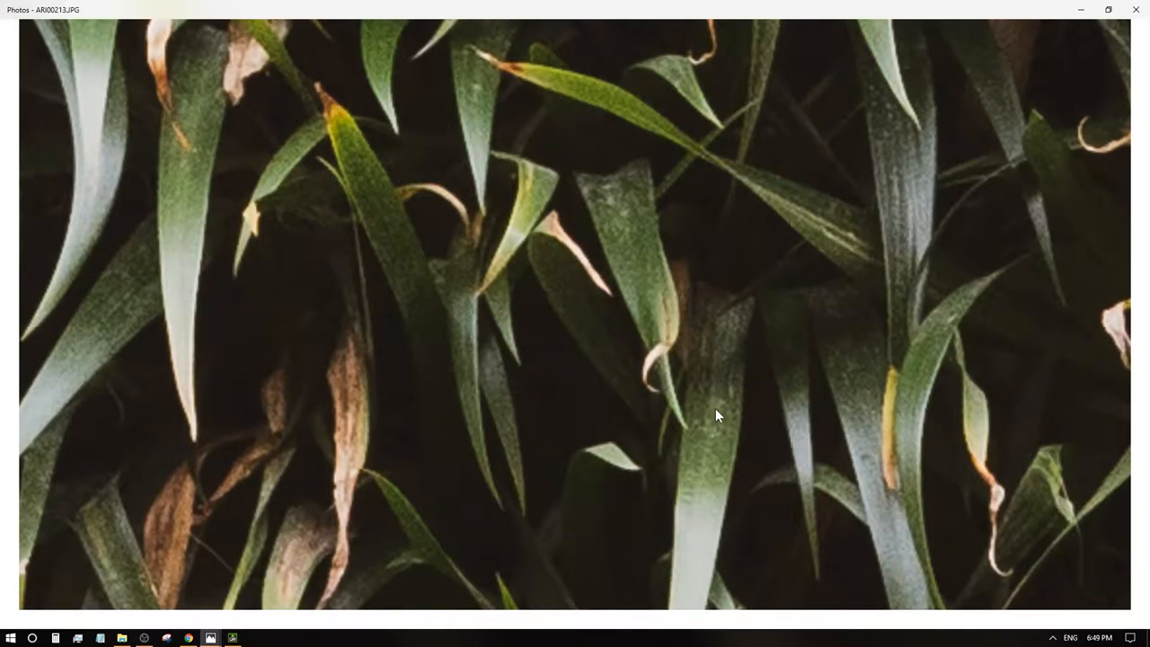
pyautogui.moveTo(744, 402)
pyautogui.mouseDown()
pyautogui.moveTo(427, 259)
pyautogui.moveTo(562, 120)
pyautogui.mouseUp()
pyautogui.moveTo(546, 308)
pyautogui.mouseDown()
pyautogui.moveTo(527, 191)
pyautogui.moveTo(627, 141)
pyautogui.mouseUp()
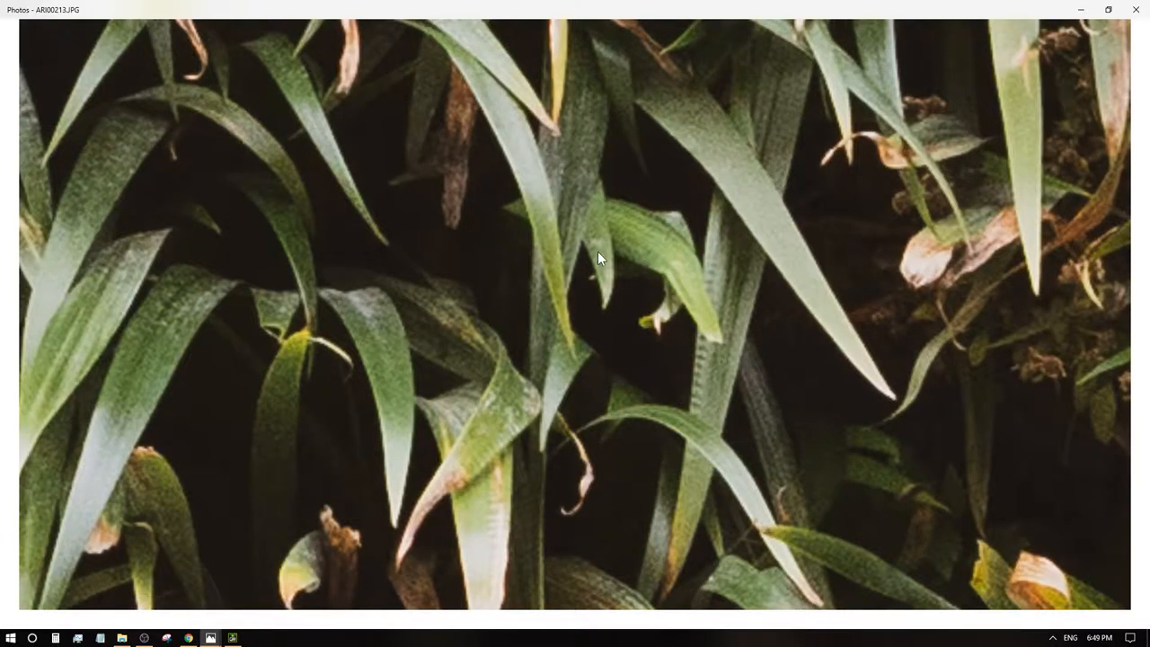
pyautogui.scroll(-2, 597, 250)
pyautogui.scroll(2, 687, 414)
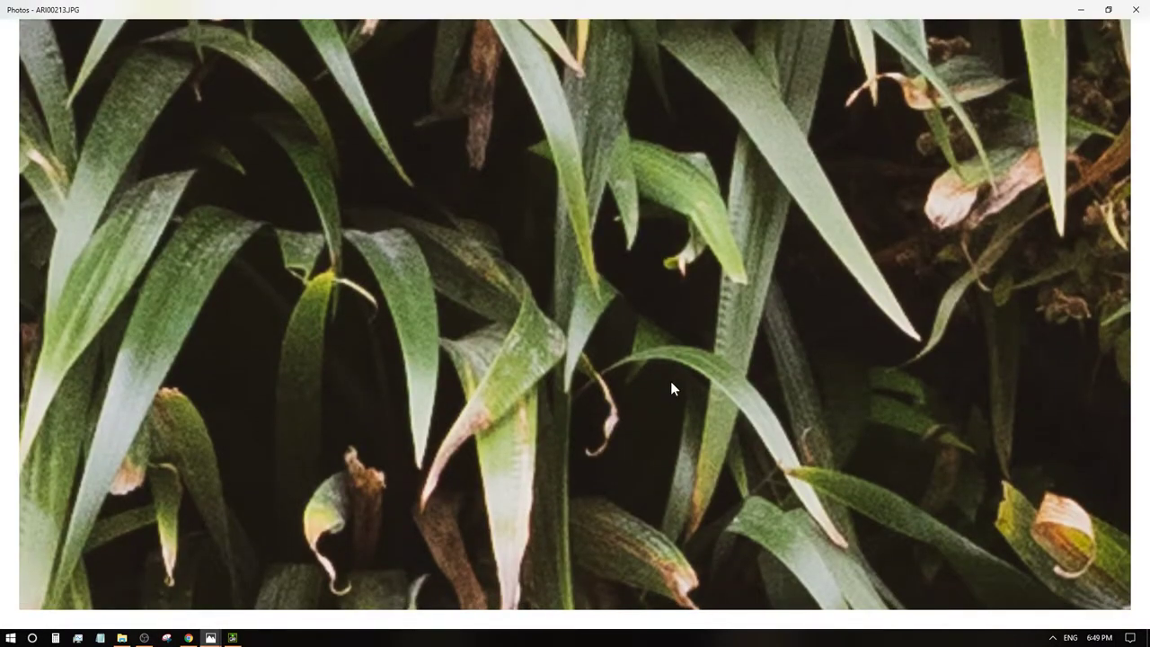
pyautogui.moveTo(671, 383)
pyautogui.mouseDown()
pyautogui.moveTo(634, 189)
pyautogui.moveTo(608, 254)
pyautogui.mouseUp()
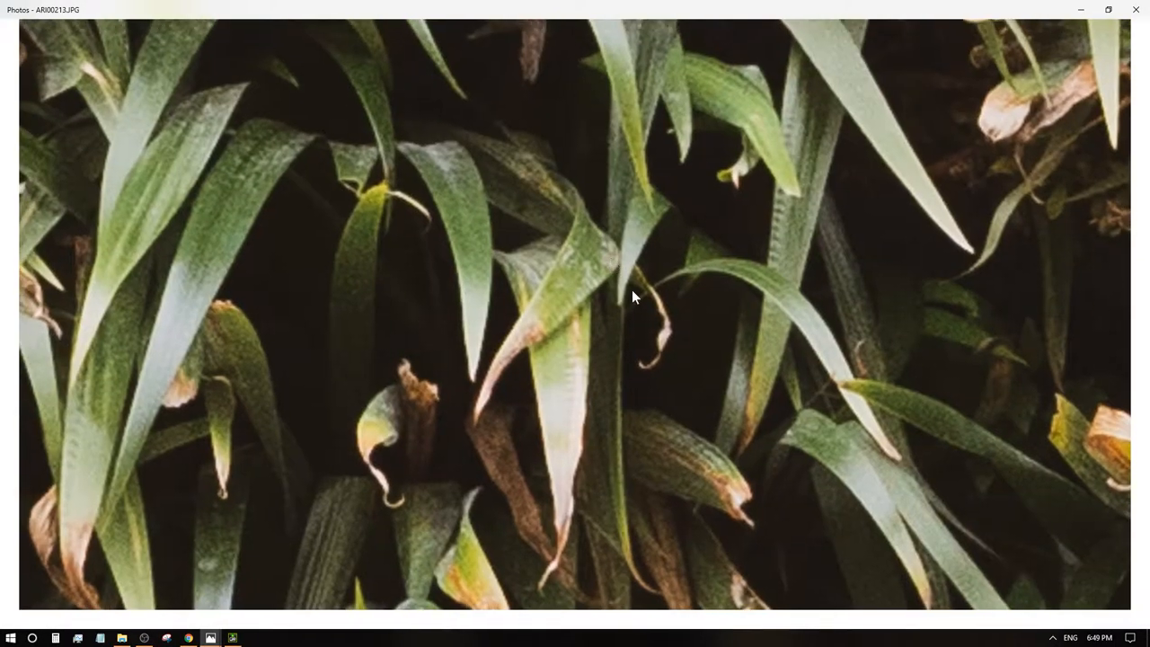
pyautogui.scroll(-3, 864, 307)
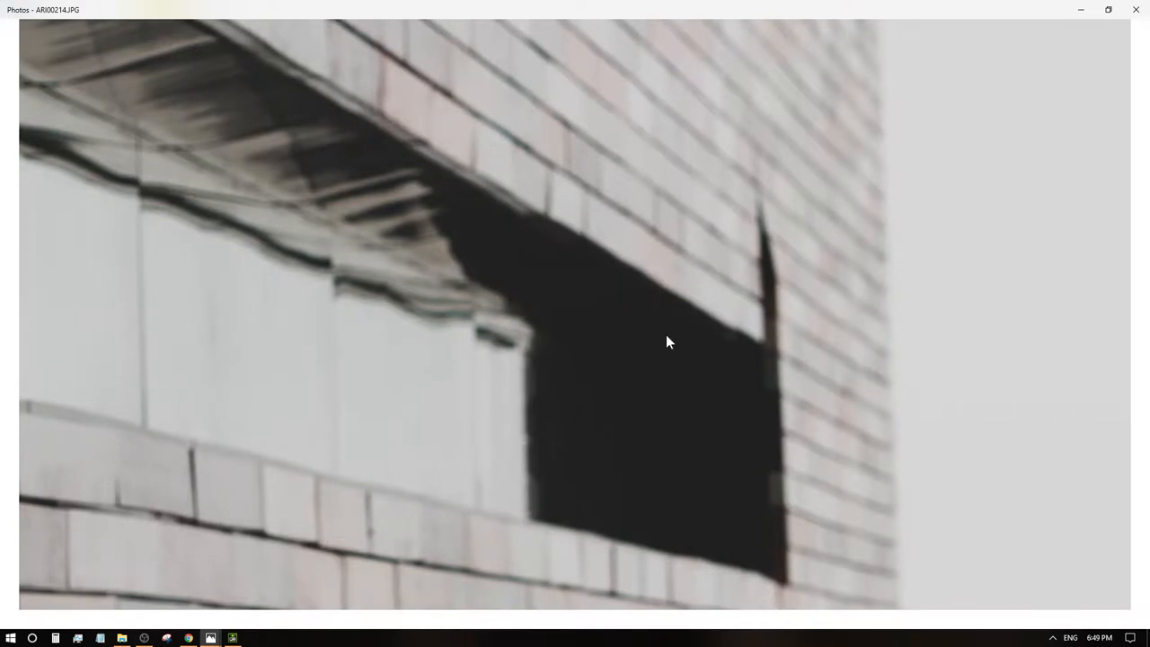
pyautogui.scroll(-2, 675, 342)
pyautogui.scroll(-2, 688, 352)
pyautogui.scroll(-2, 659, 344)
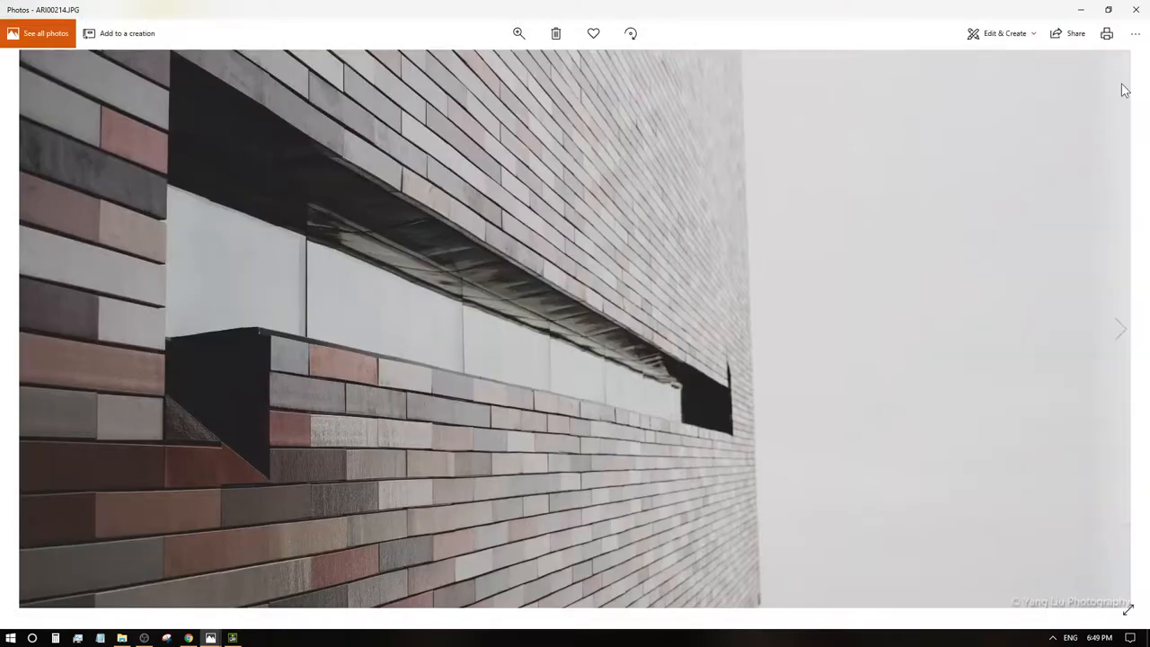
# - Check the options list, step back and forth between neighbouring photos, then advance to ARI00215
pyautogui.click(1135, 34)
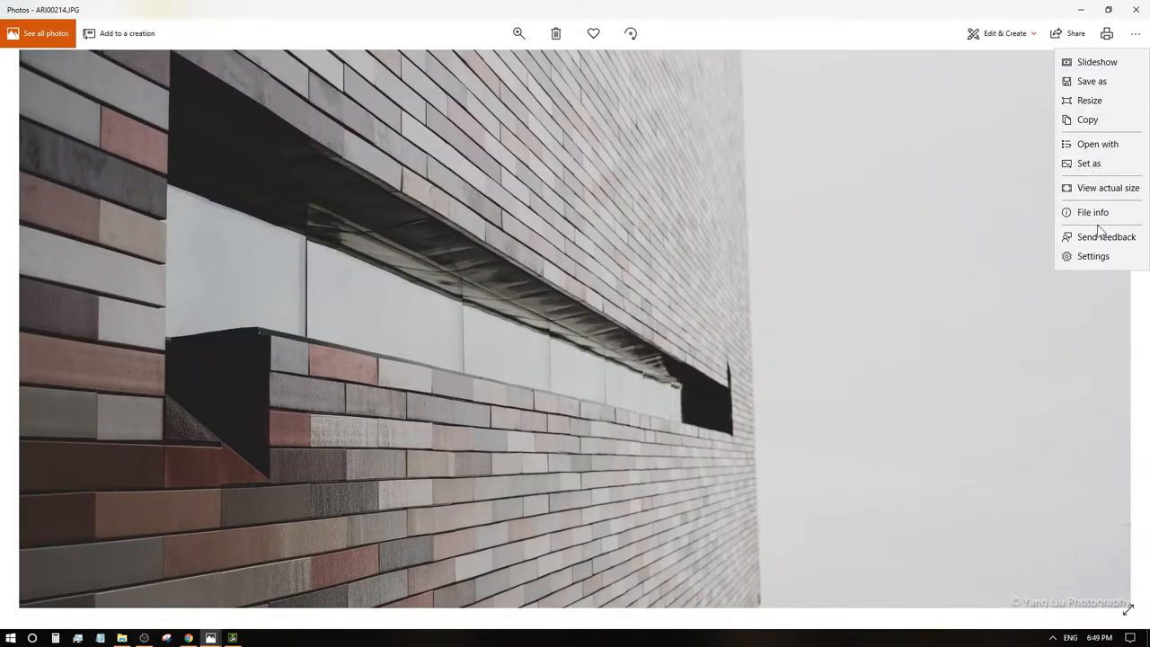
pyautogui.scroll(-1, 976, 226)
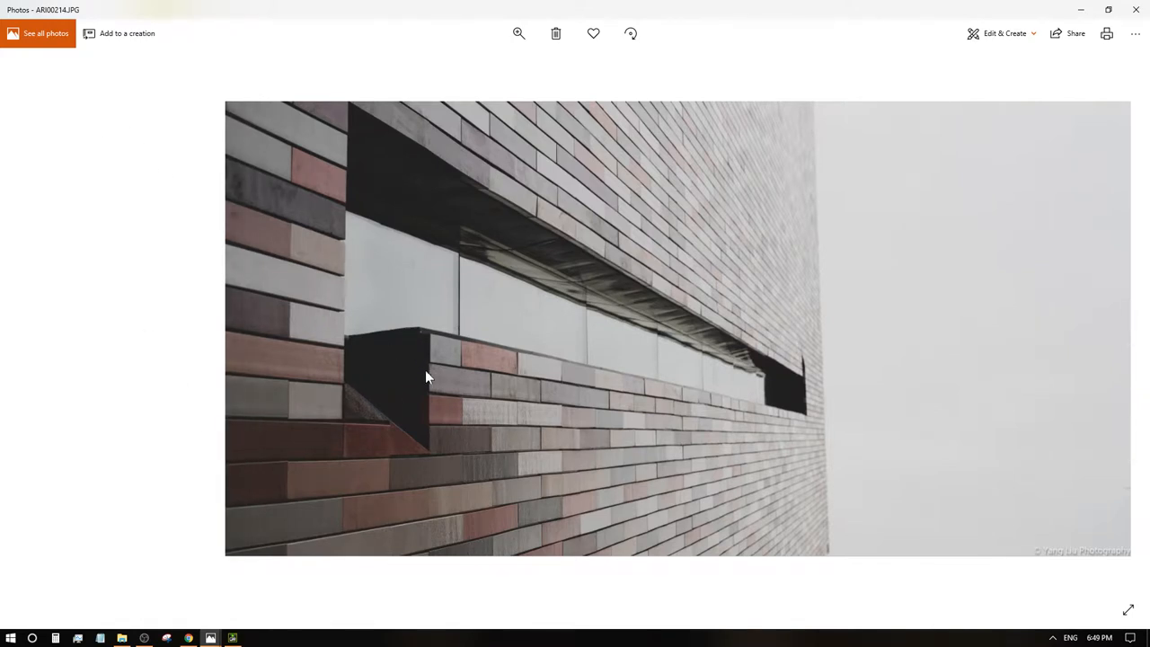
pyautogui.scroll(1, 599, 335)
pyautogui.scroll(-1, 456, 292)
pyautogui.click(1141, 336)
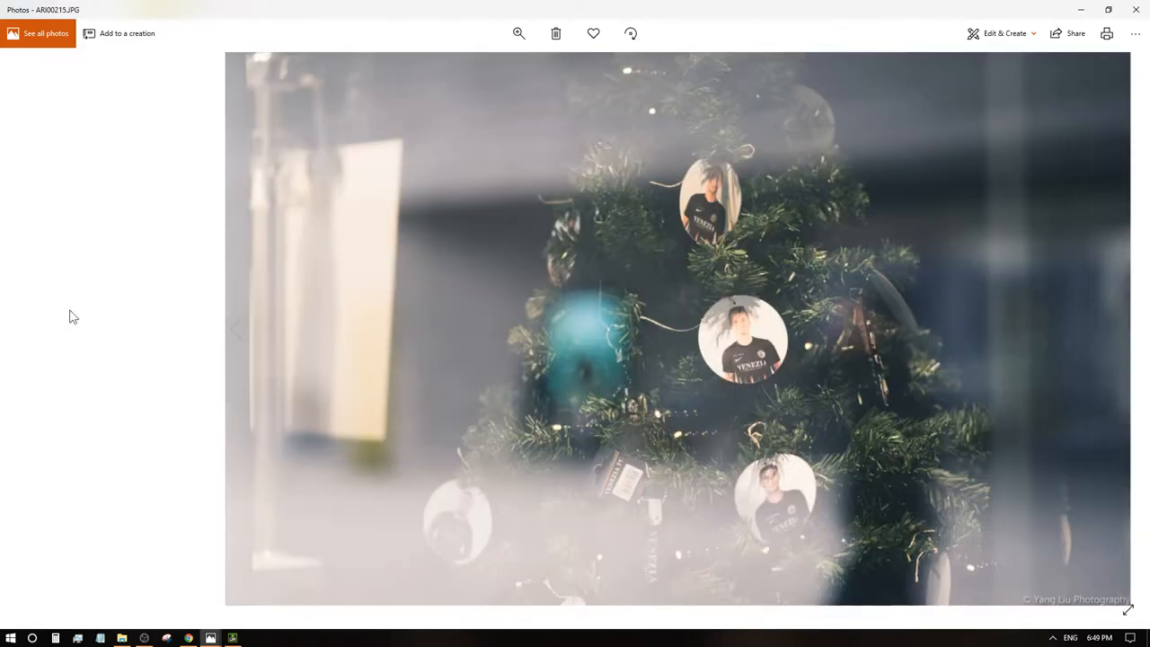
pyautogui.click(215, 305)
pyautogui.click(245, 339)
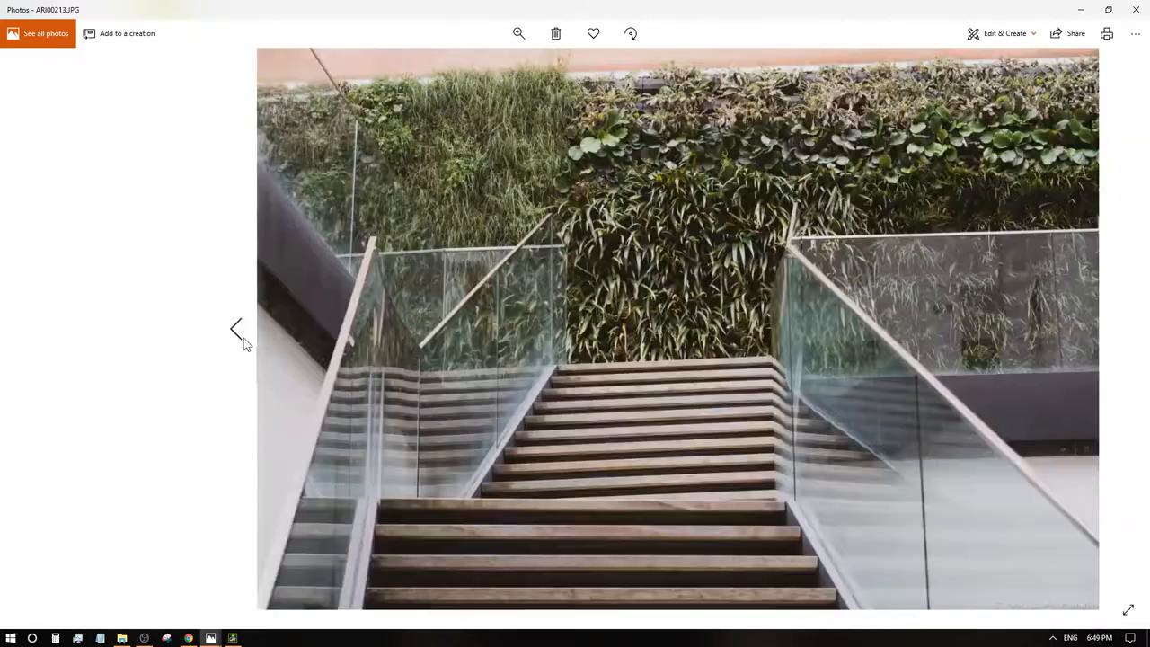
pyautogui.click(1125, 329)
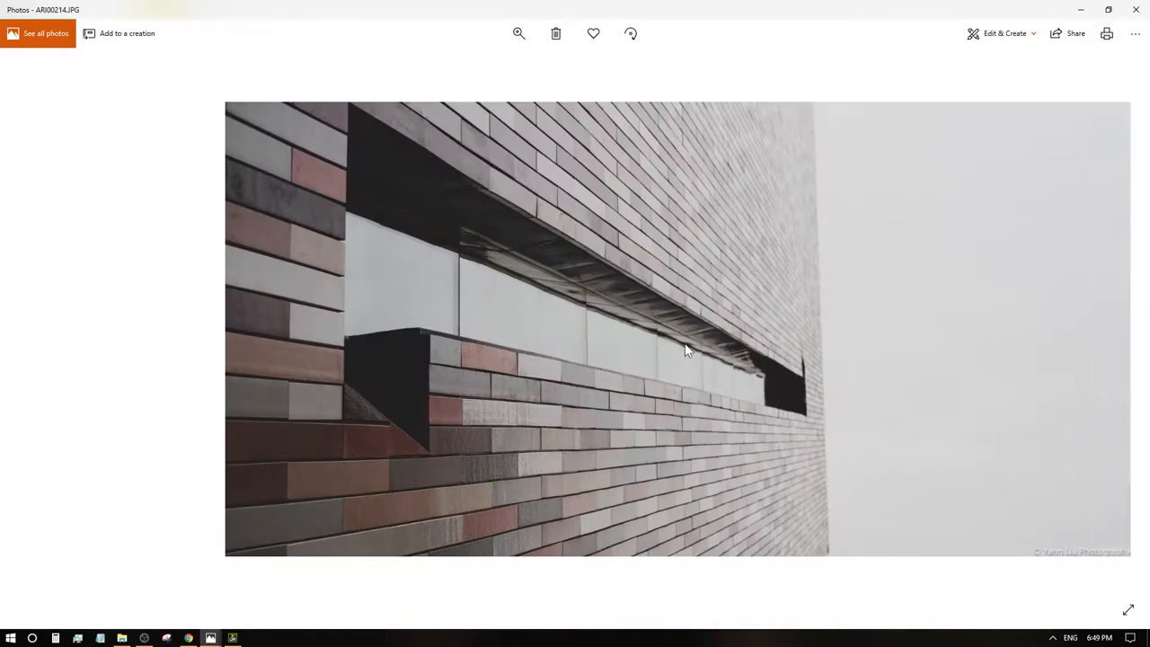
pyautogui.click(1126, 338)
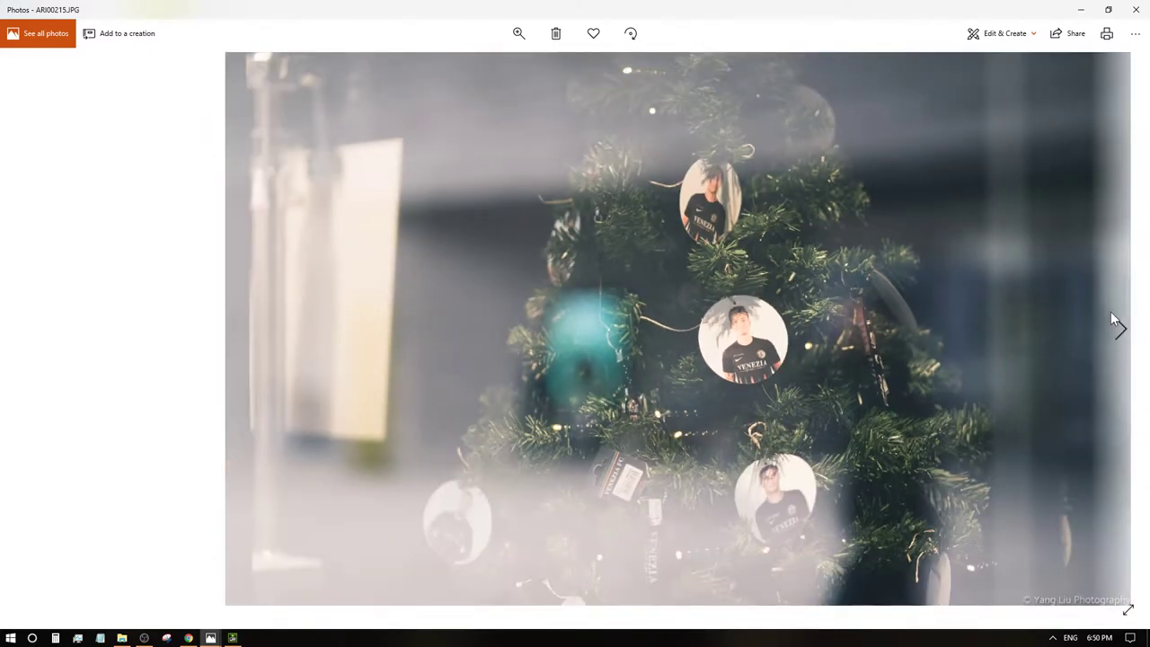
# - Pan the brick facade close-up above the window, glance at the options menu, and advance to shrine photo ARI00217
pyautogui.click(1117, 330)
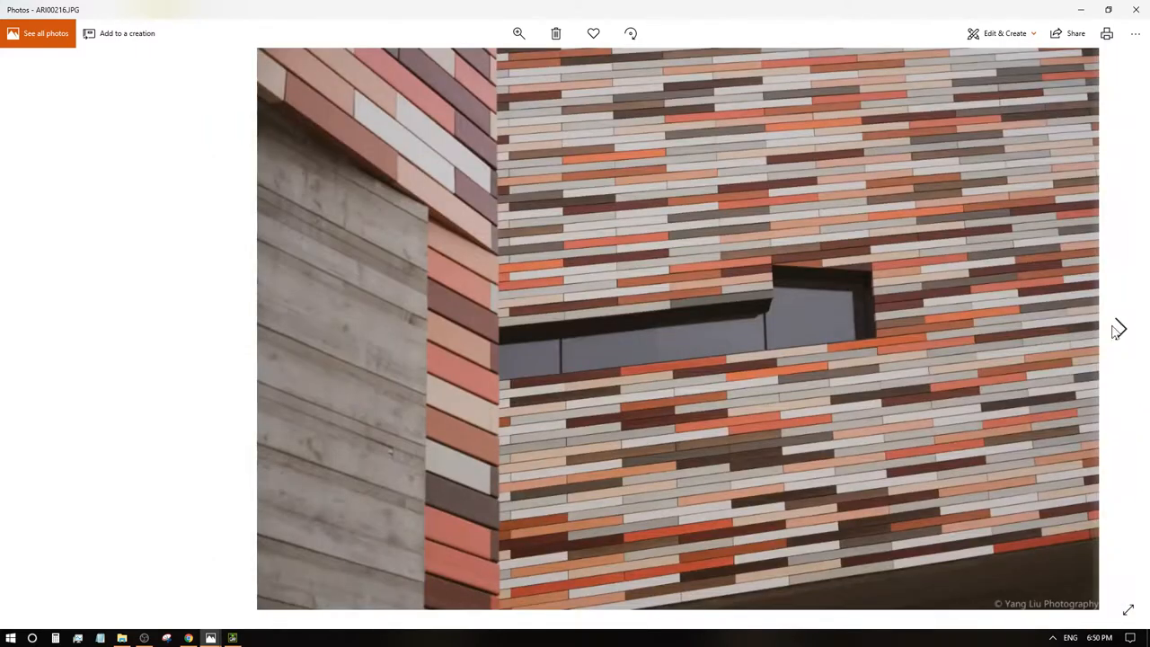
pyautogui.scroll(3, 840, 290)
pyautogui.scroll(2, 884, 304)
pyautogui.moveTo(836, 257)
pyautogui.mouseDown()
pyautogui.moveTo(739, 424)
pyautogui.moveTo(897, 287)
pyautogui.moveTo(744, 404)
pyautogui.mouseUp()
pyautogui.scroll(2, 775, 392)
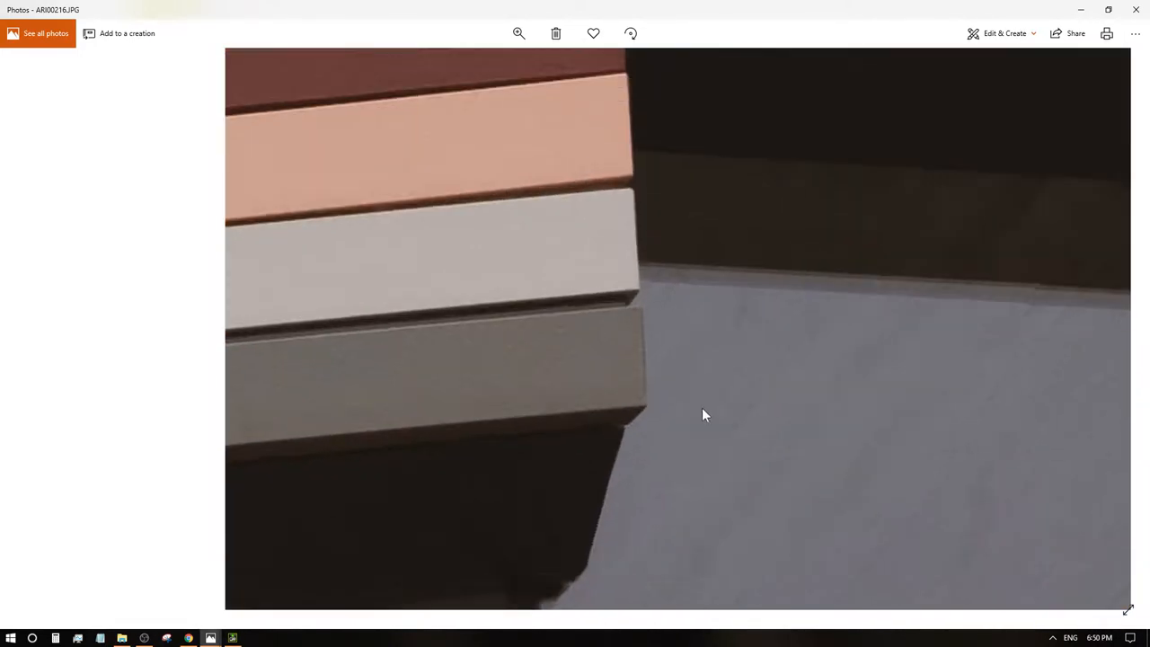
pyautogui.scroll(2, 698, 410)
pyautogui.scroll(-1, 690, 420)
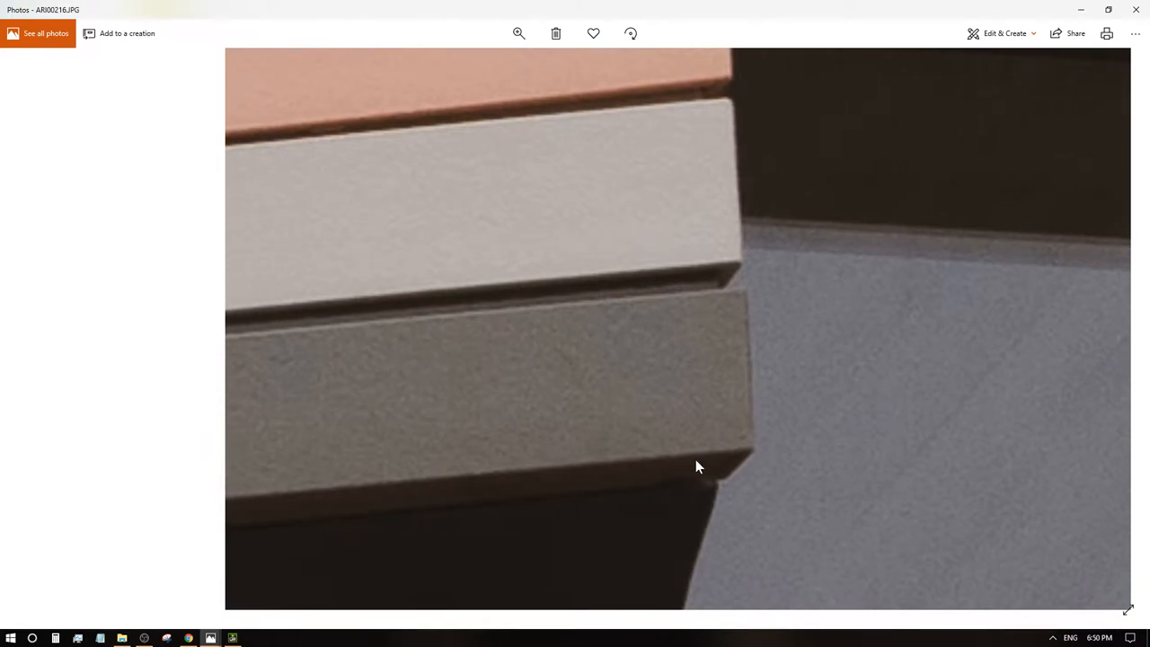
pyautogui.scroll(-1, 696, 460)
pyautogui.scroll(-1, 777, 460)
pyautogui.scroll(1, 778, 461)
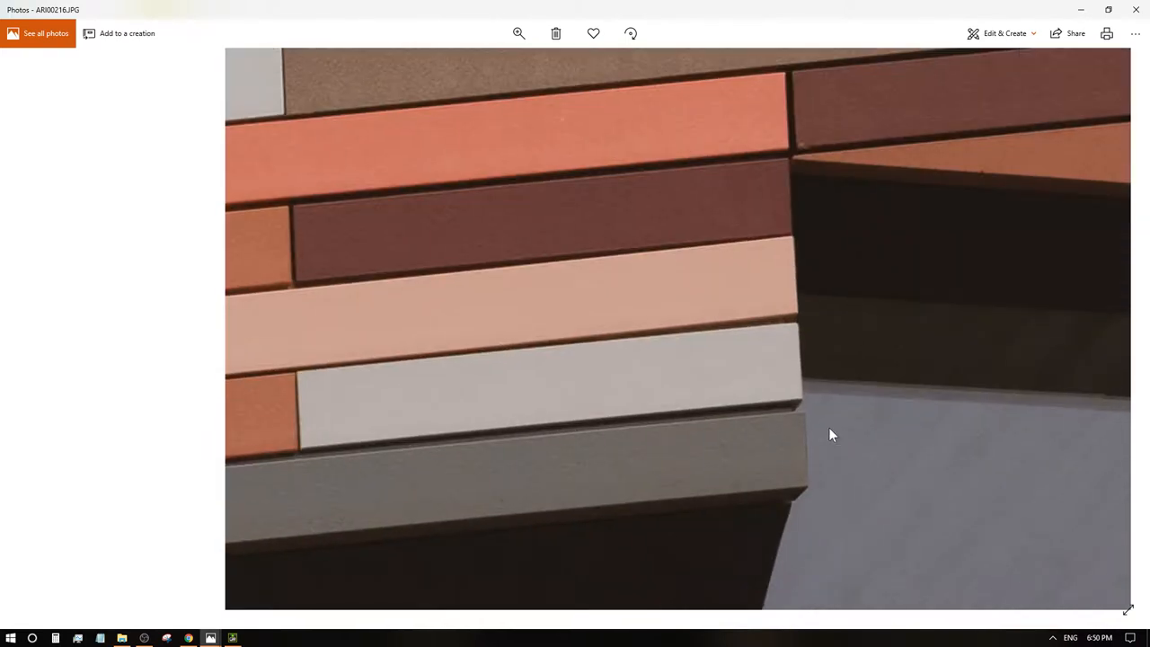
pyautogui.scroll(-1, 798, 438)
pyautogui.scroll(-2, 644, 339)
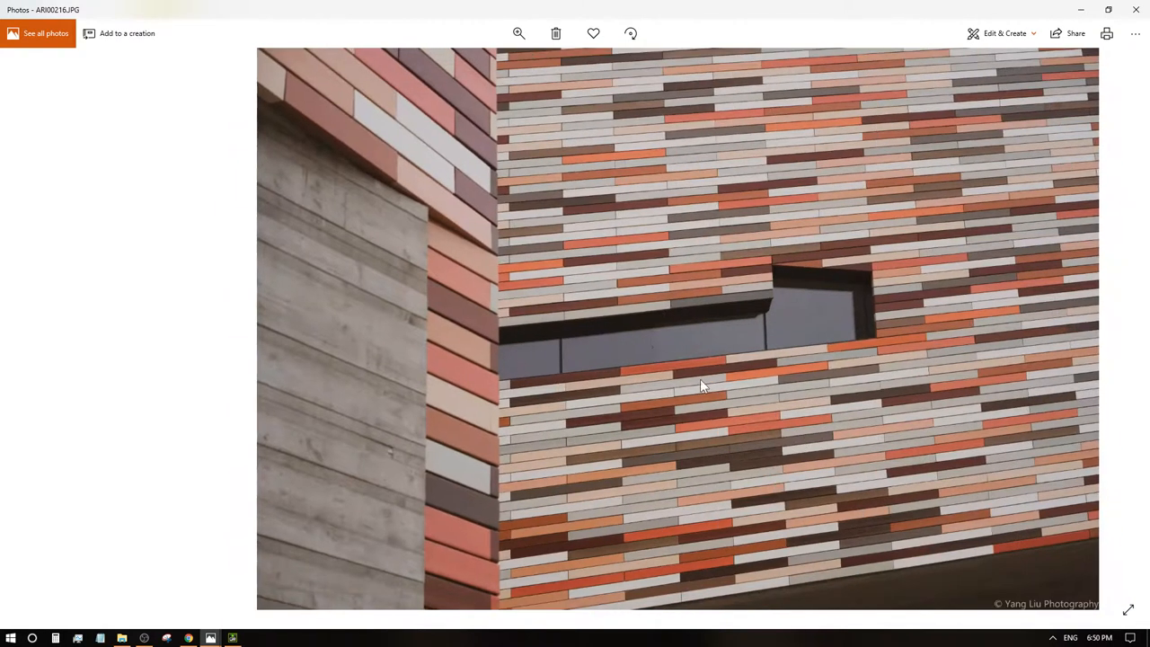
pyautogui.scroll(2, 476, 202)
pyautogui.scroll(1, 724, 385)
pyautogui.scroll(1, 584, 340)
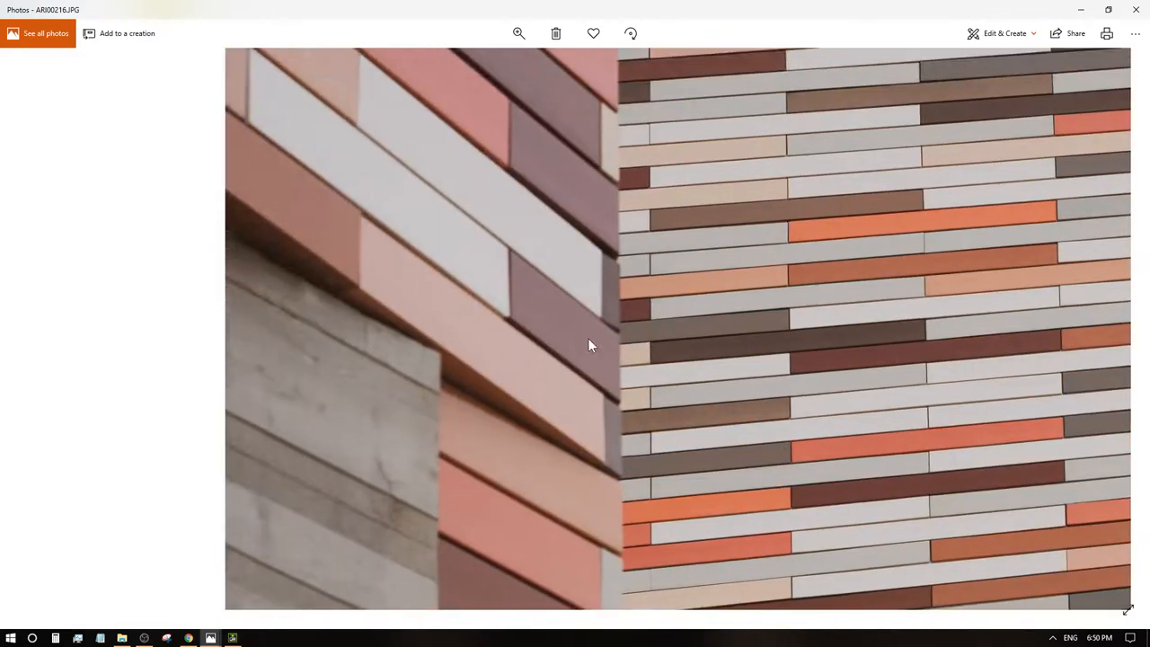
pyautogui.scroll(-3, 724, 386)
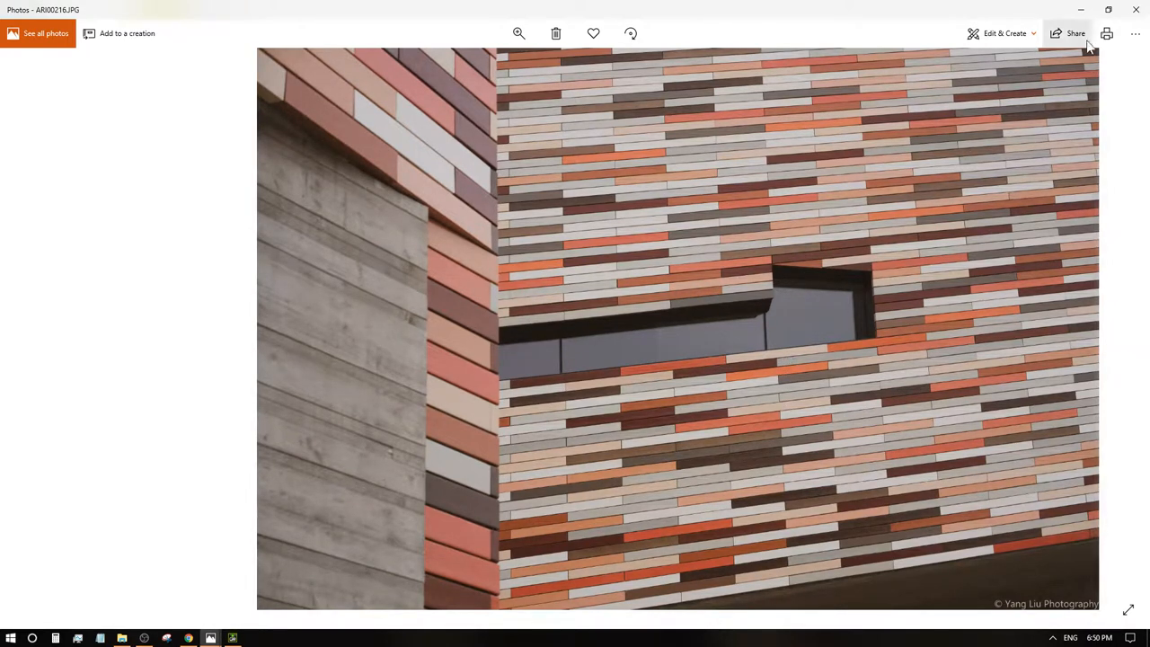
pyautogui.click(1136, 33)
pyautogui.click(1120, 329)
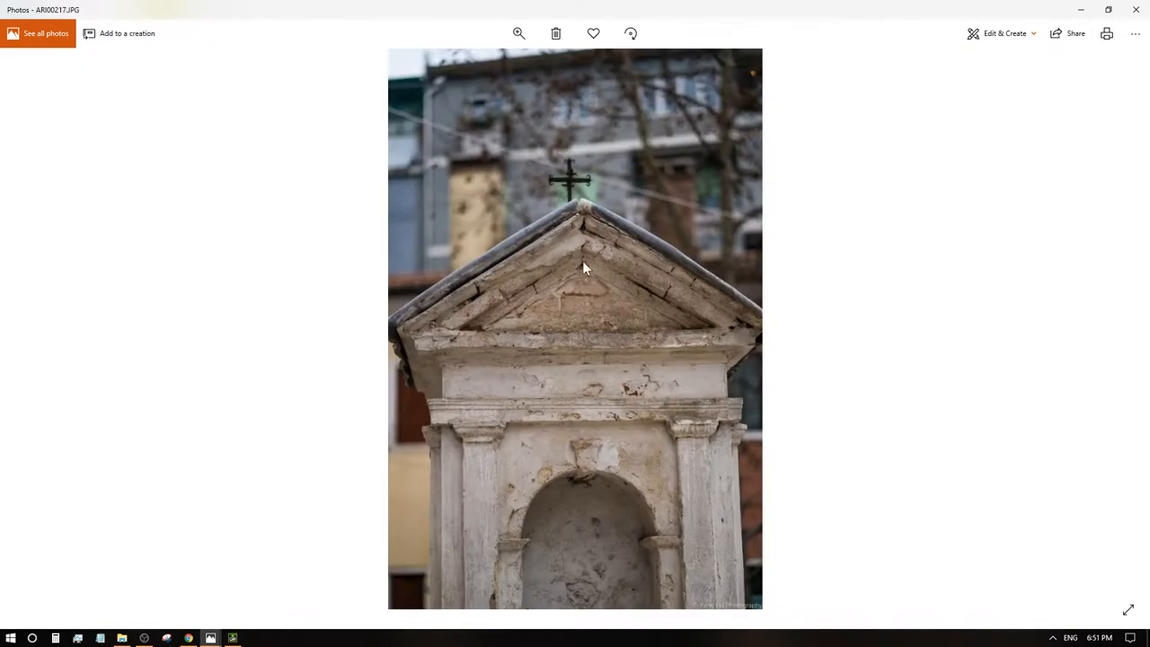
pyautogui.scroll(2, 622, 246)
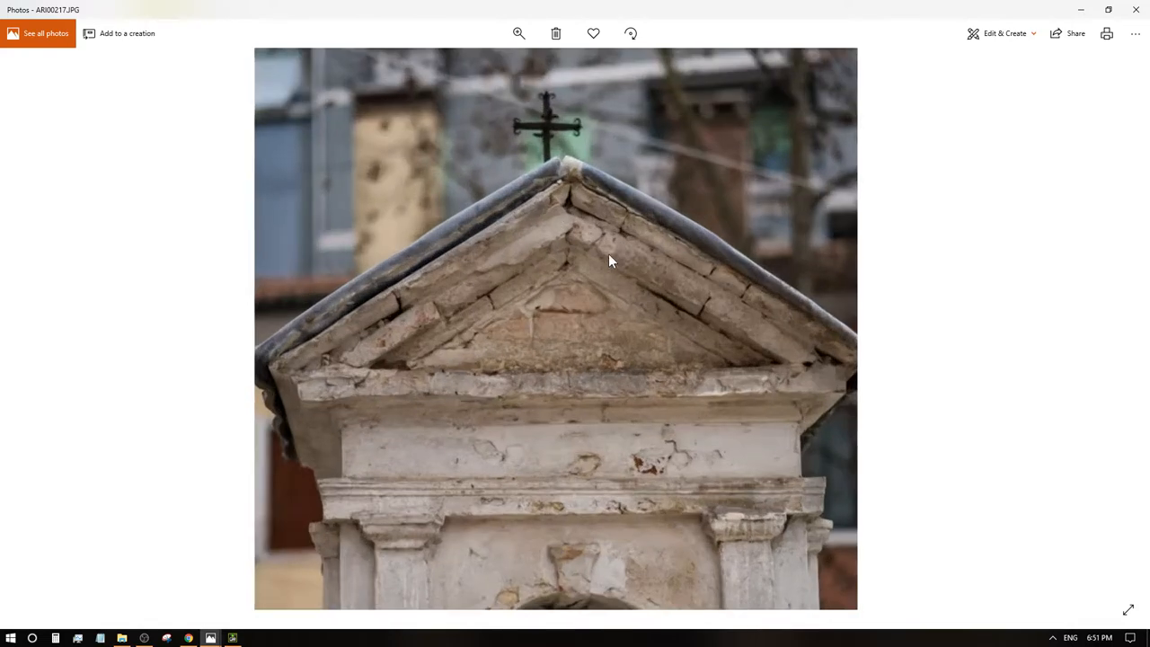
pyautogui.scroll(1, 598, 251)
pyautogui.moveTo(617, 180)
pyautogui.mouseDown()
pyautogui.moveTo(620, 368)
pyautogui.moveTo(639, 453)
pyautogui.mouseUp()
pyautogui.scroll(1, 588, 340)
pyautogui.scroll(1, 586, 334)
pyautogui.scroll(1, 534, 425)
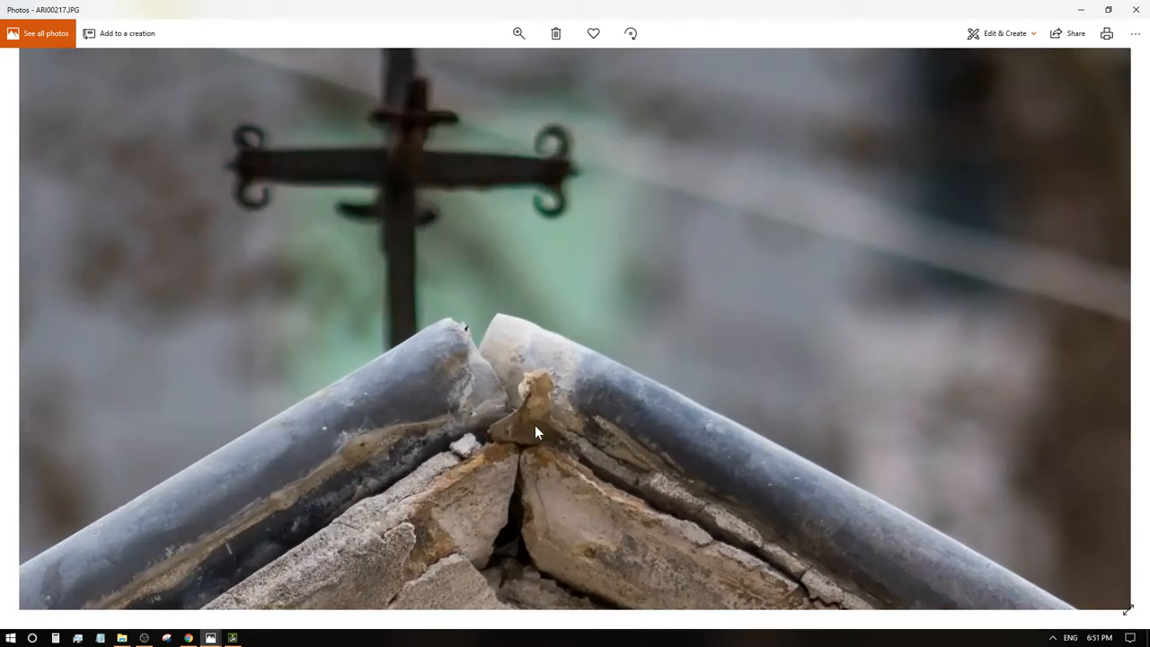
pyautogui.scroll(1, 534, 428)
pyautogui.moveTo(456, 444); pyautogui.dragTo(675, 277)
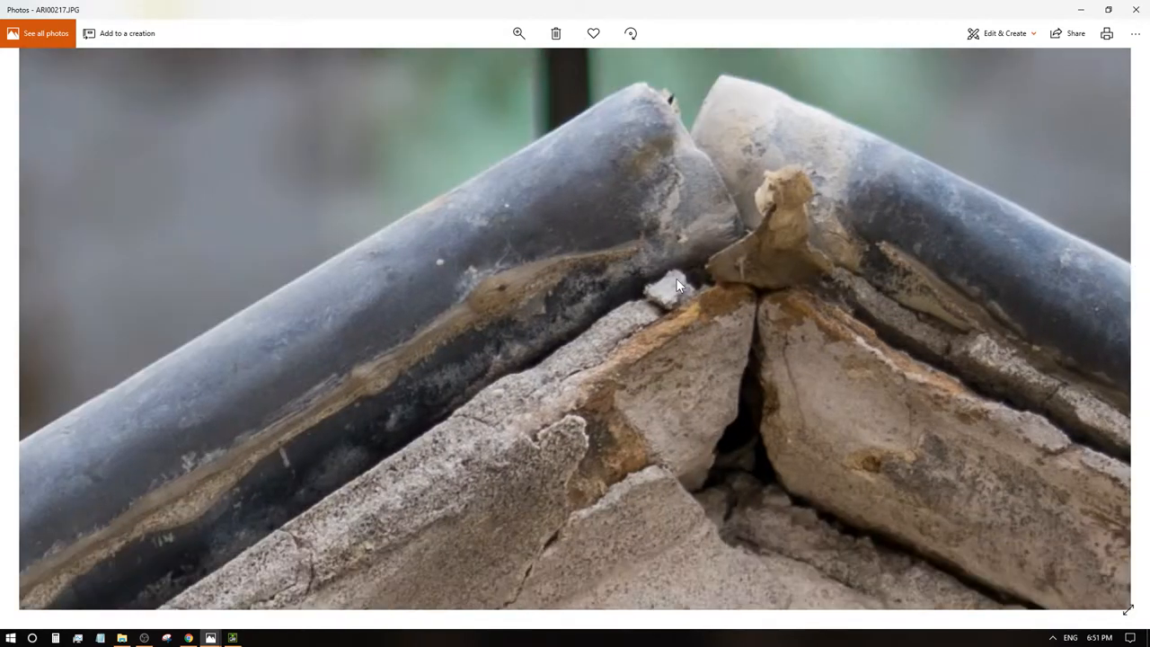
pyautogui.scroll(1, 656, 332)
pyautogui.scroll(-1, 656, 341)
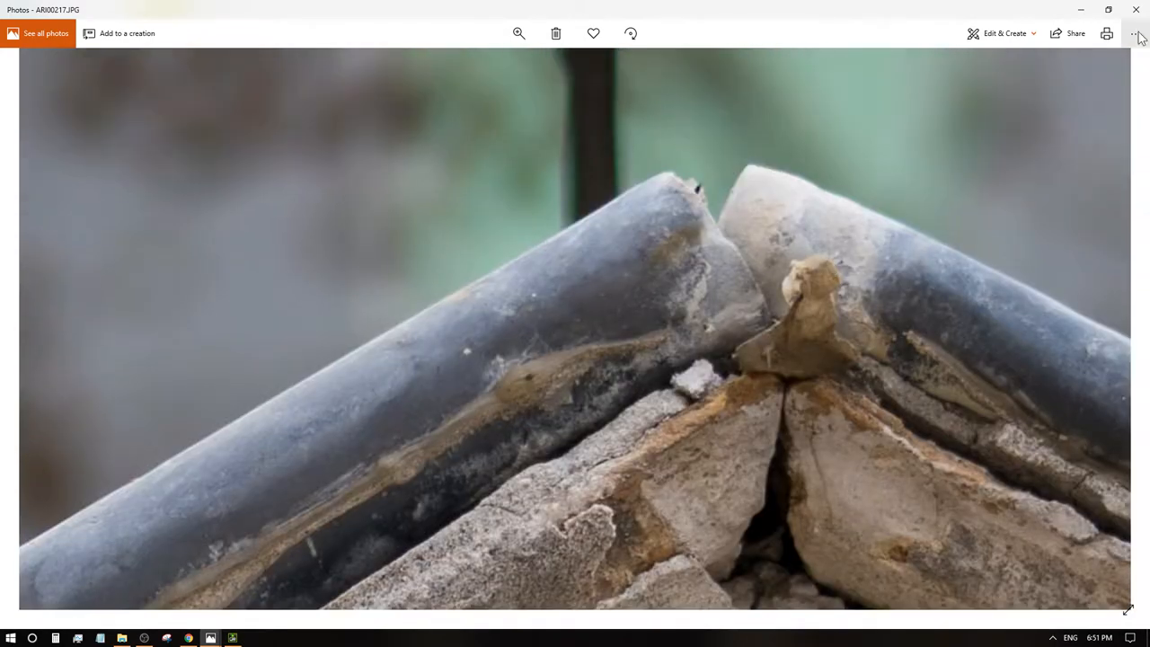
pyautogui.click(1135, 33)
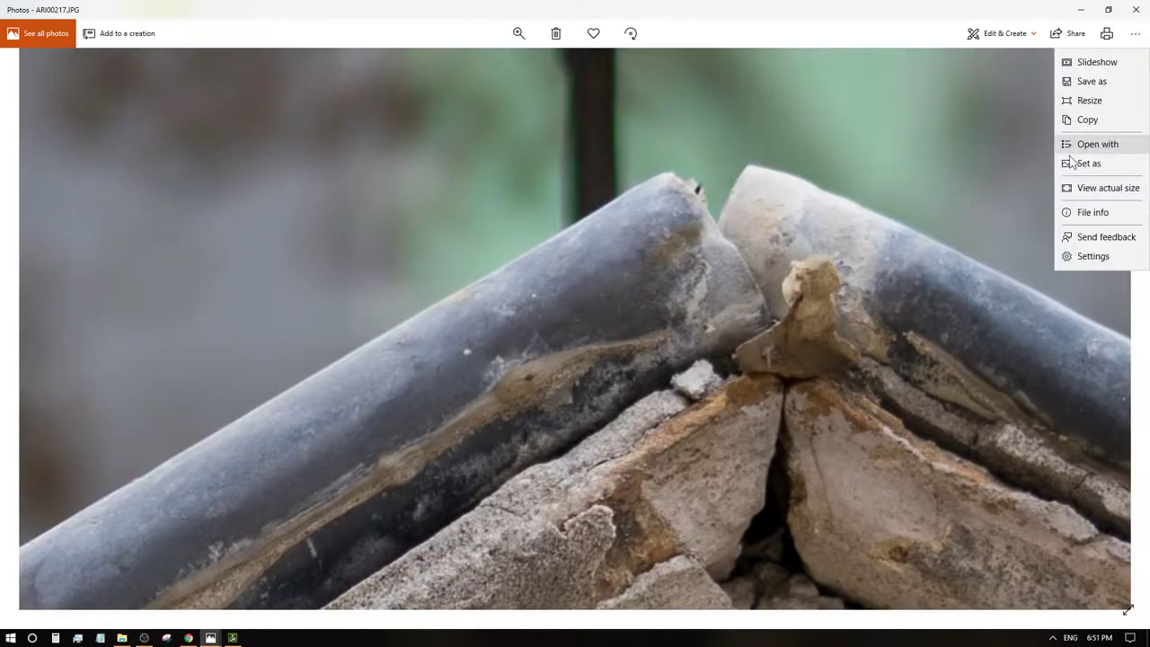
pyautogui.click(1101, 216)
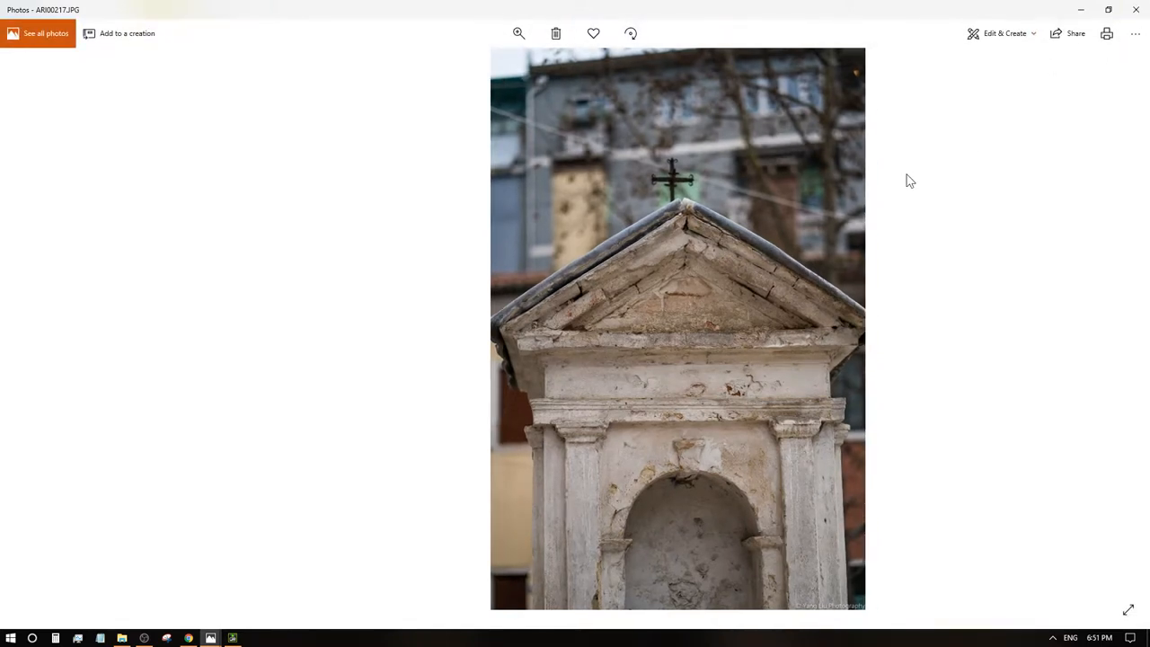
pyautogui.click(1136, 33)
pyautogui.click(709, 312)
pyautogui.scroll(1, 591, 407)
pyautogui.scroll(2, 593, 408)
pyautogui.scroll(3, 593, 408)
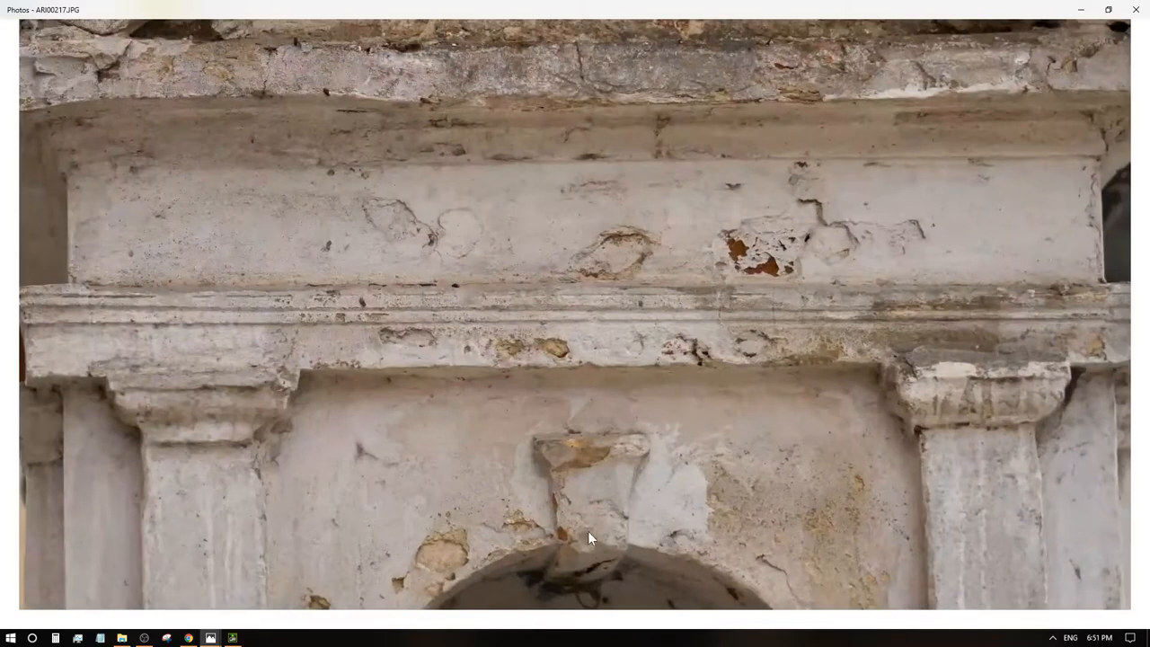
pyautogui.moveTo(589, 538); pyautogui.dragTo(647, 239)
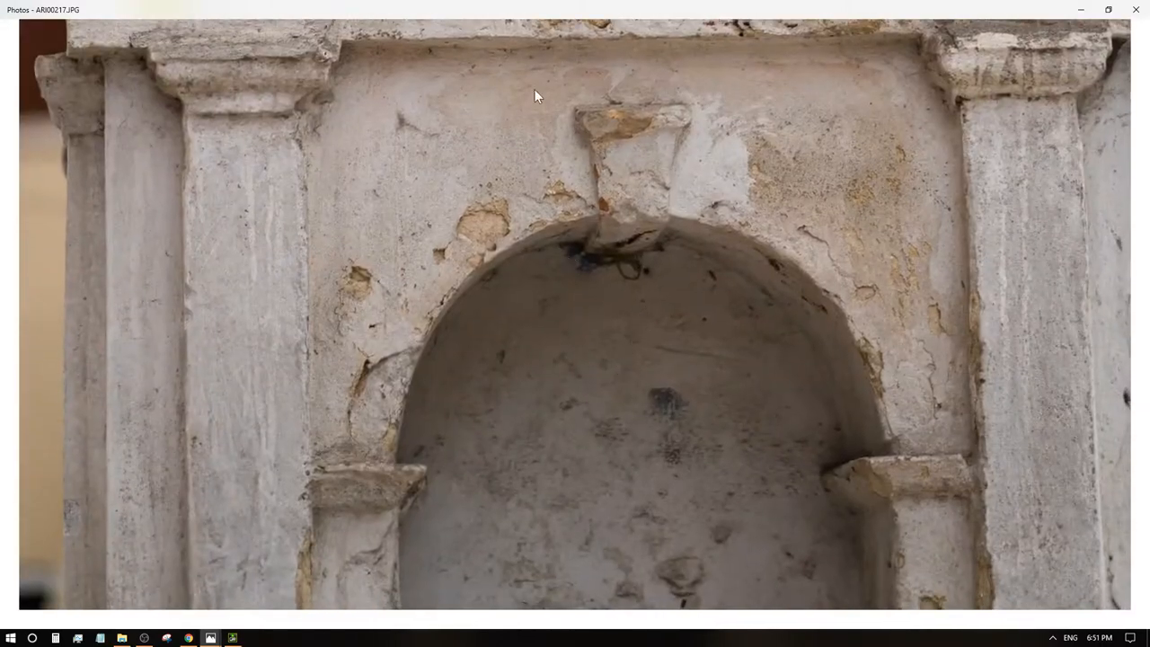
pyautogui.scroll(3, 544, 404)
pyautogui.scroll(3, 557, 449)
pyautogui.scroll(1, 557, 445)
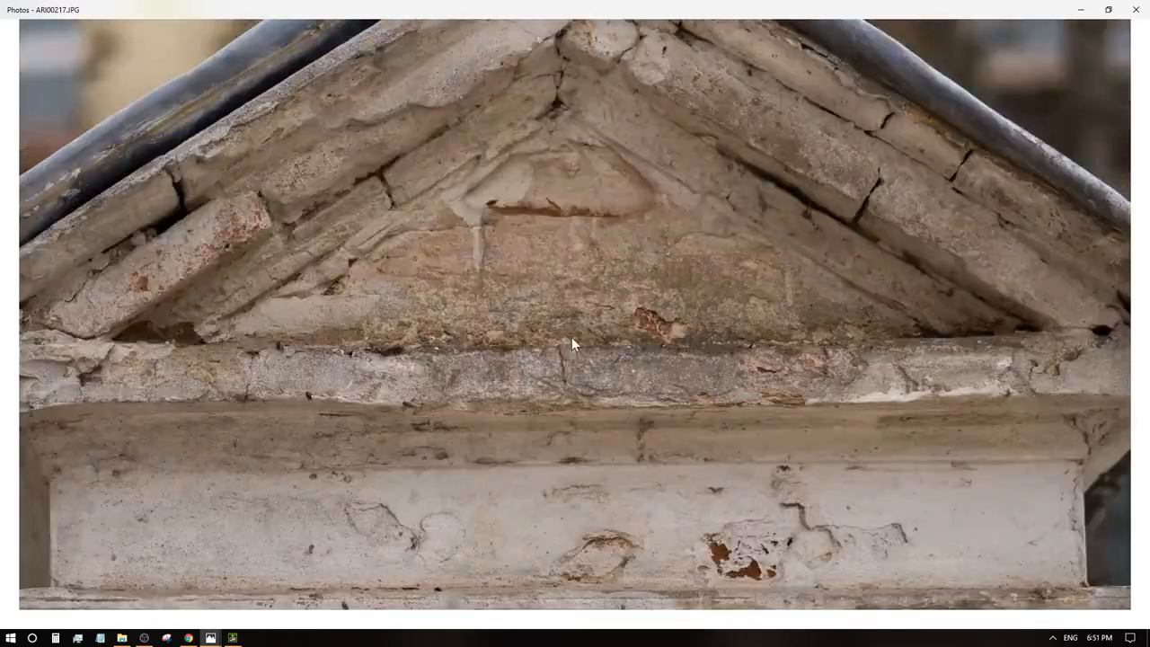
pyautogui.scroll(-5, 574, 323)
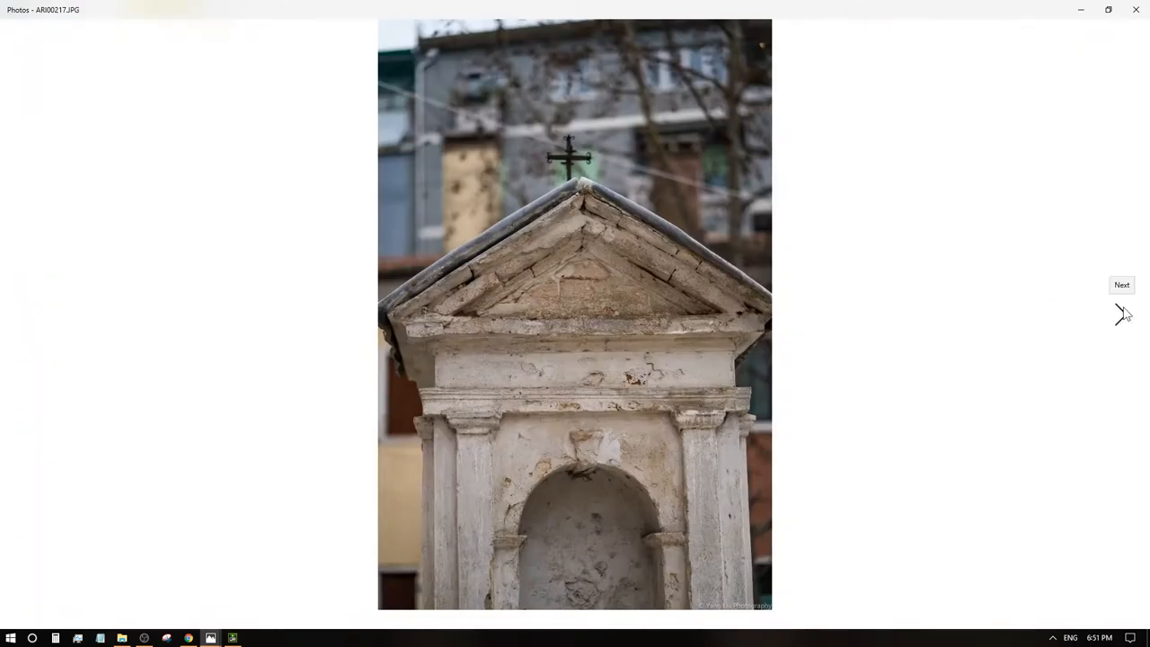
# - Advance to the brick apartment building photo and pan its close-up over the roof, chimneys and balconies
pyautogui.click(1121, 313)
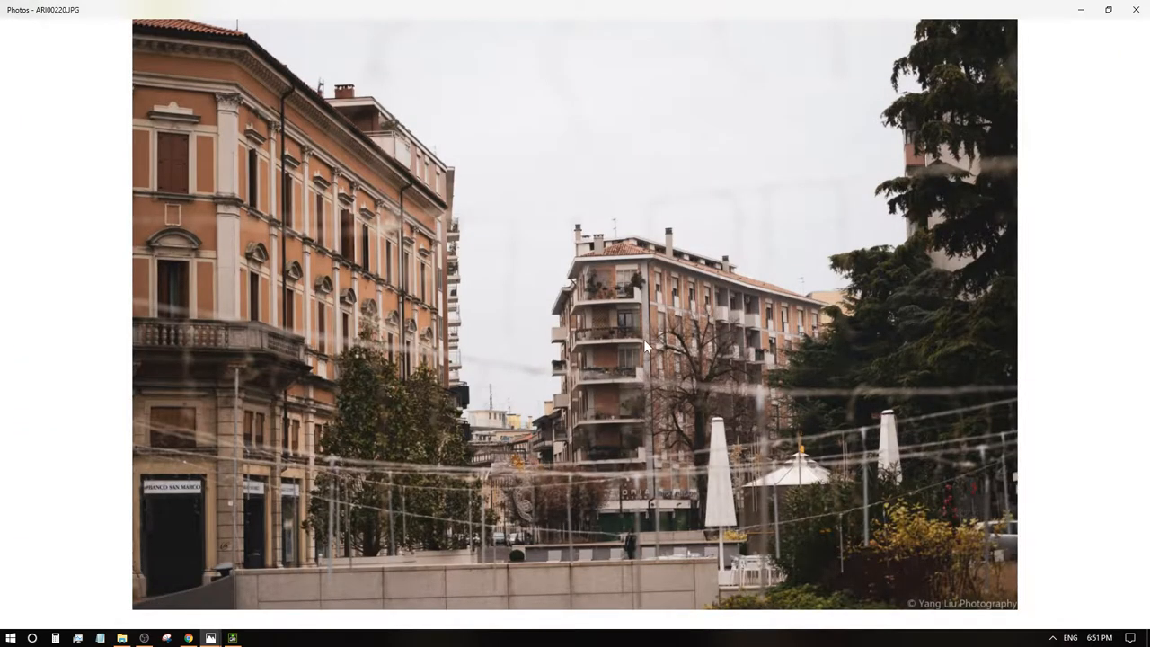
pyautogui.scroll(1, 632, 345)
pyautogui.scroll(1, 611, 360)
pyautogui.scroll(2, 593, 243)
pyautogui.scroll(1, 590, 233)
pyautogui.moveTo(571, 165); pyautogui.dragTo(574, 409)
pyautogui.scroll(1, 524, 386)
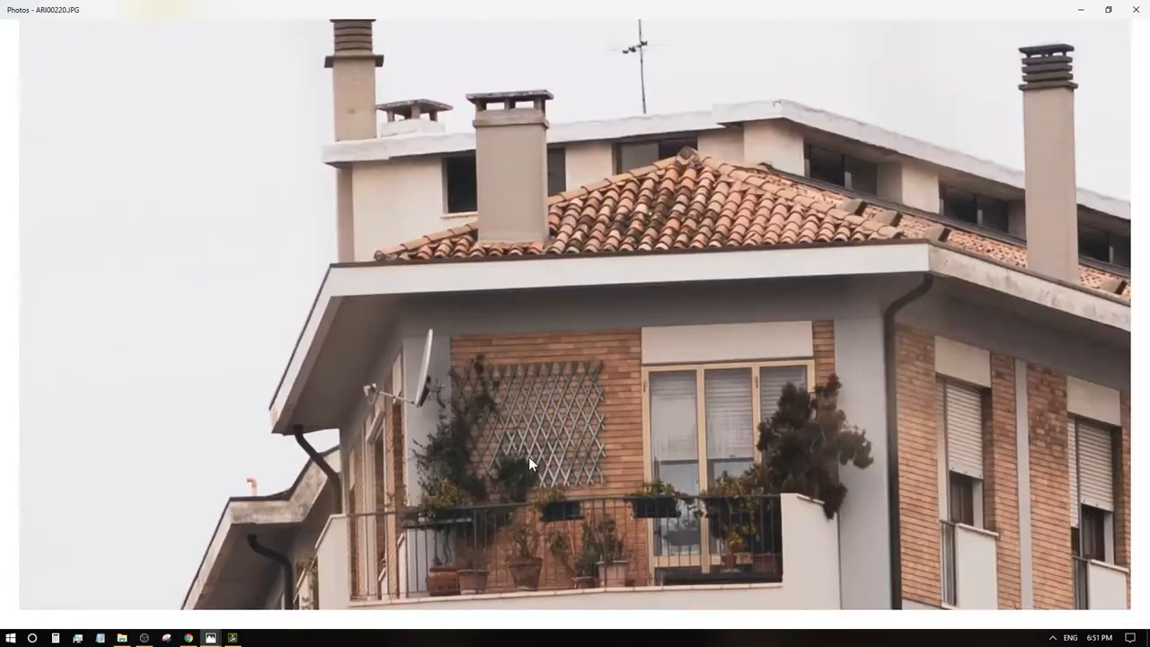
pyautogui.moveTo(547, 477)
pyautogui.mouseDown()
pyautogui.moveTo(562, 311)
pyautogui.moveTo(538, 188)
pyautogui.mouseUp()
pyautogui.moveTo(611, 348); pyautogui.dragTo(303, 141)
pyautogui.moveTo(545, 229)
pyautogui.mouseDown()
pyautogui.moveTo(756, 363)
pyautogui.moveTo(661, 292)
pyautogui.mouseUp()
pyautogui.scroll(-2, 638, 321)
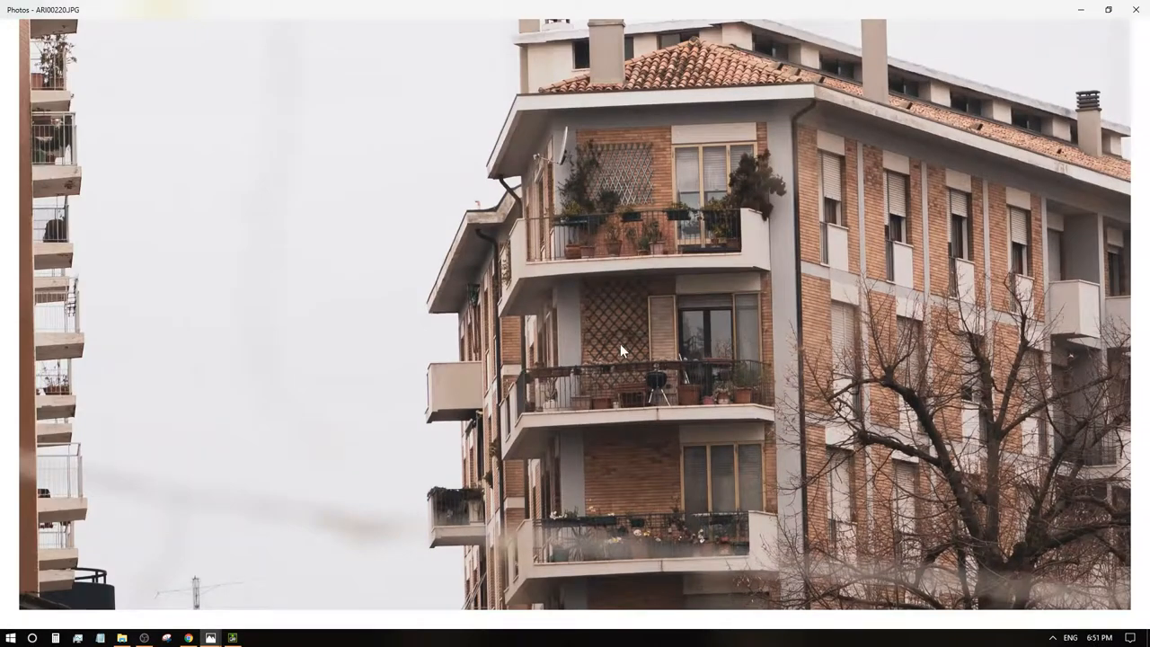
pyautogui.scroll(-1, 625, 342)
pyautogui.scroll(1, 638, 333)
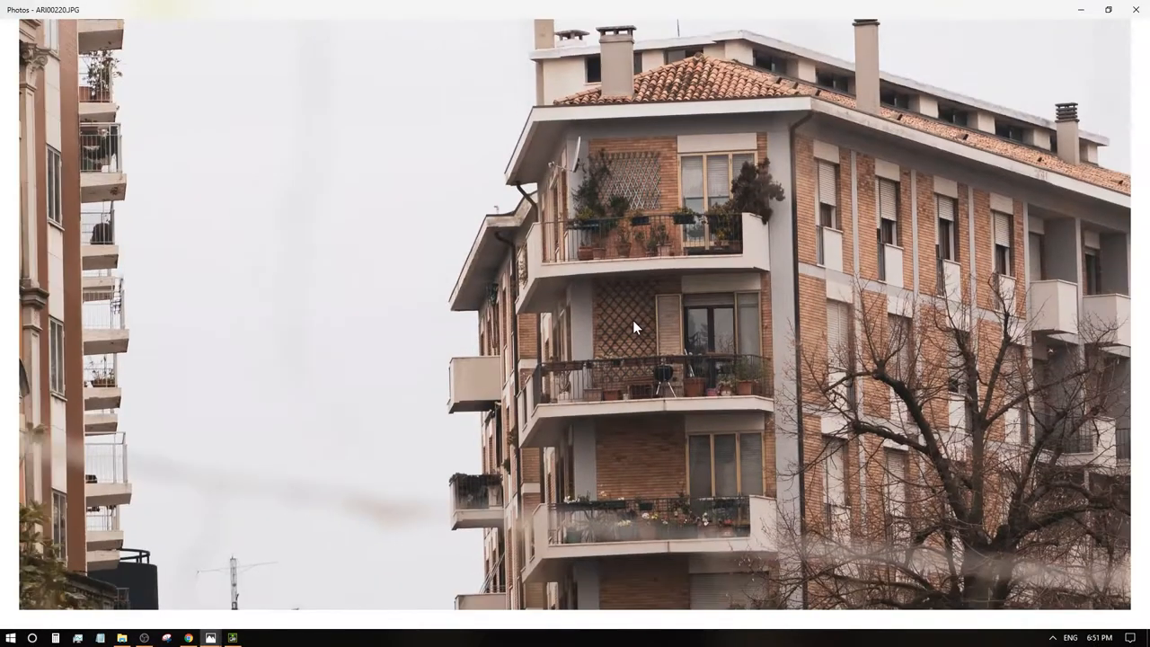
pyautogui.scroll(-2, 632, 320)
pyautogui.scroll(-1, 624, 325)
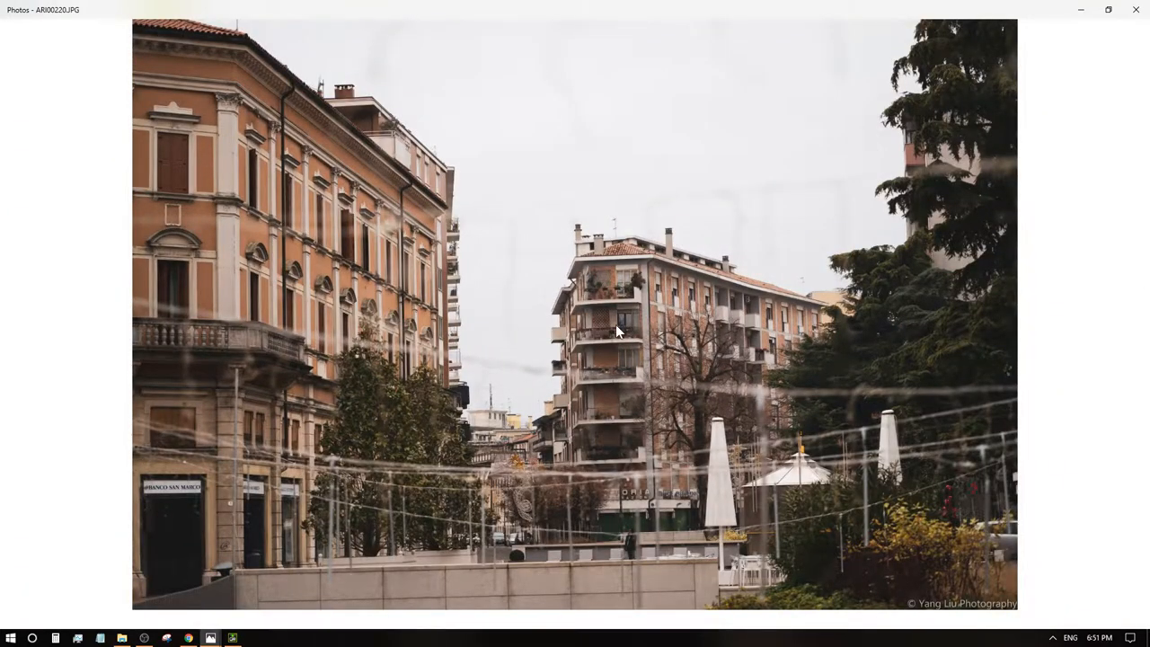
pyautogui.scroll(1, 615, 325)
pyautogui.scroll(2, 601, 309)
pyautogui.scroll(2, 567, 247)
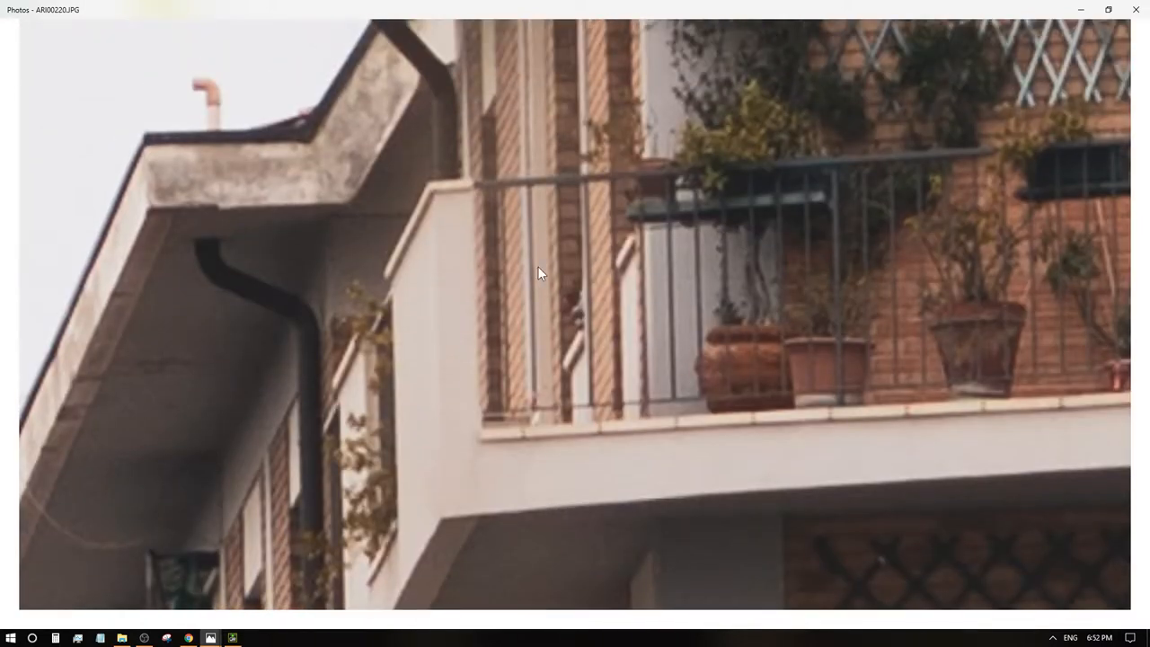
# - Fit the whole photo, zoom in on the buildings once more, then return to the full view
pyautogui.doubleClick(537, 266)
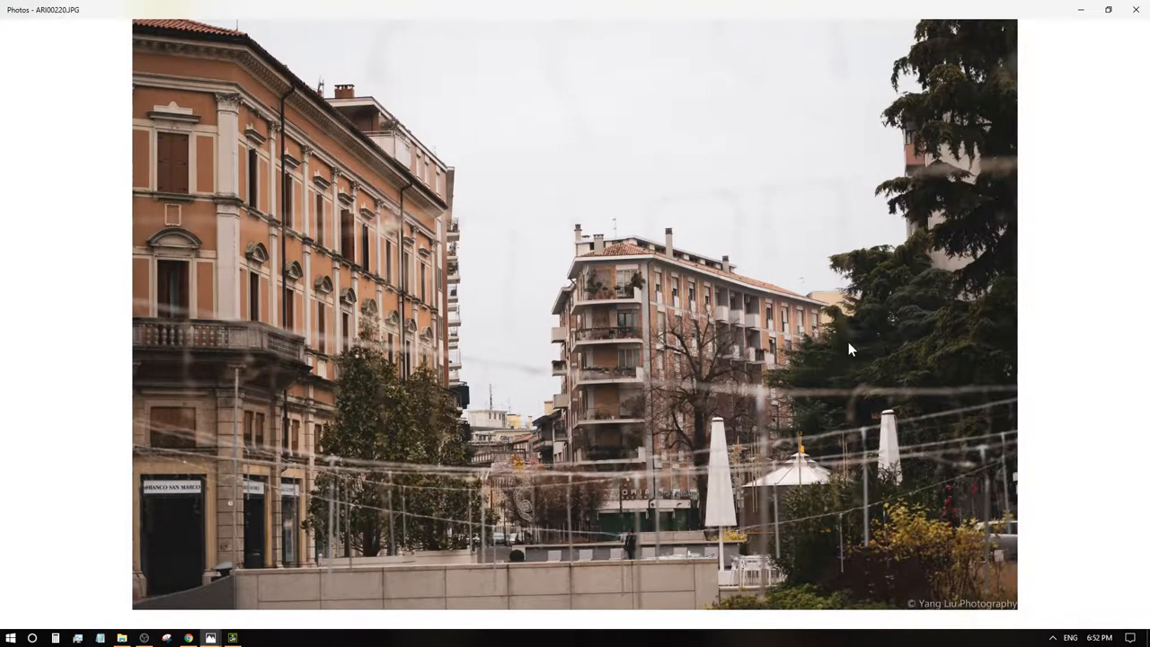
pyautogui.doubleClick(530, 365)
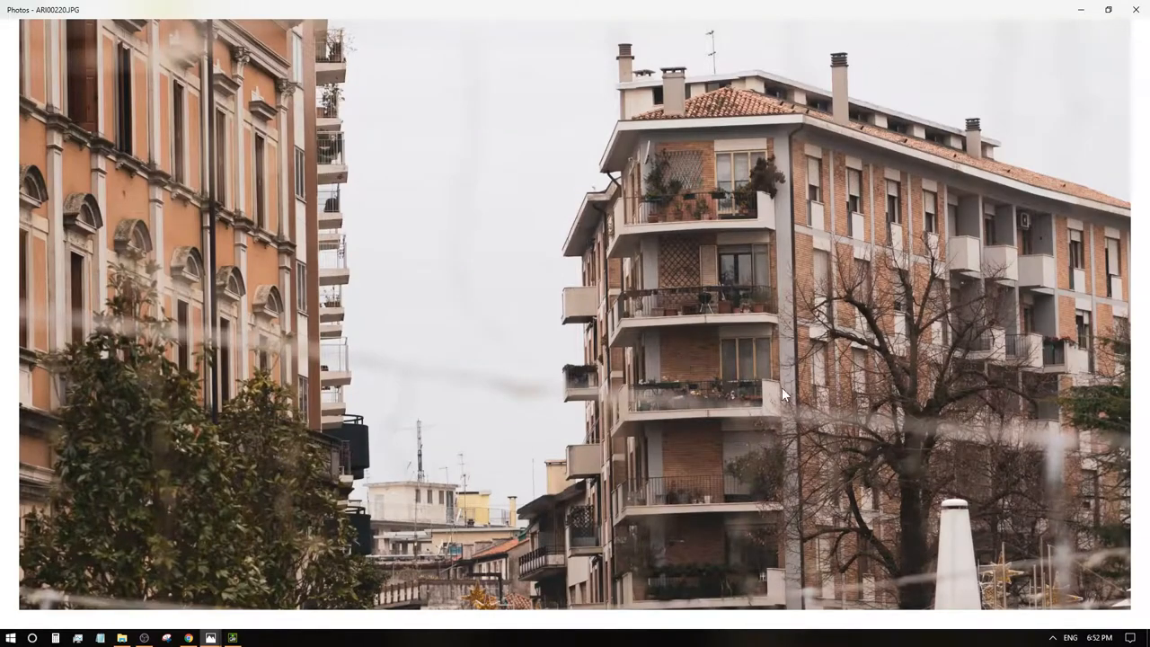
pyautogui.doubleClick(687, 299)
# - Zoom into the tree and clock tower of the piazza photo, then advance four photos to sushi shot ARI00228
pyautogui.click(1119, 319)
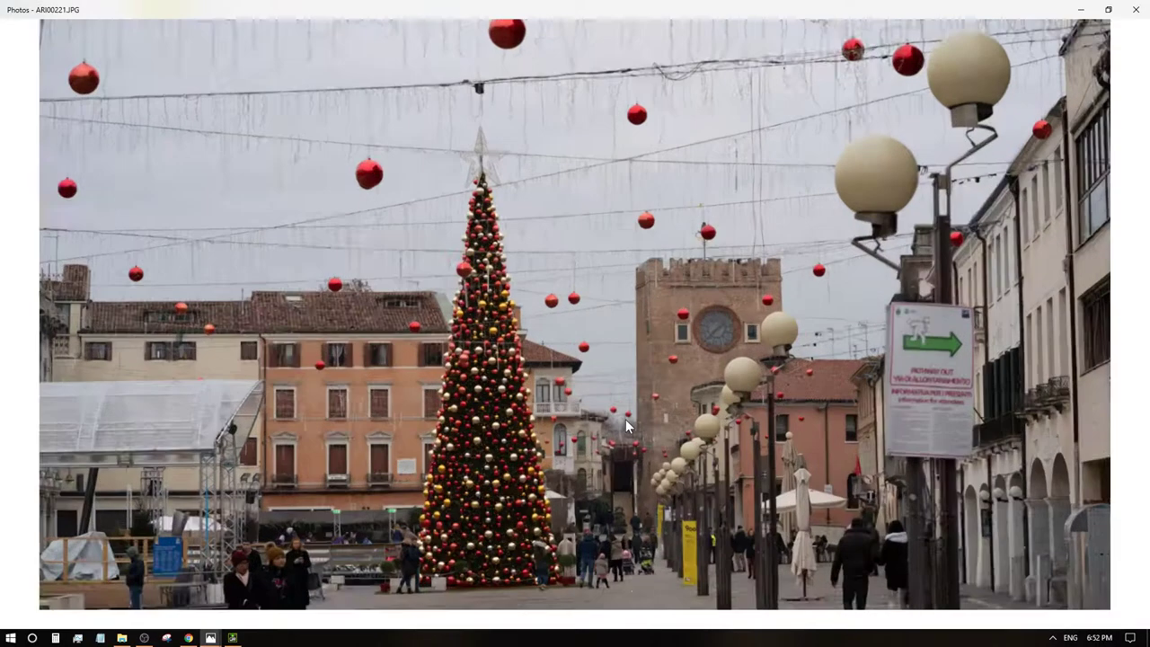
pyautogui.doubleClick(626, 427)
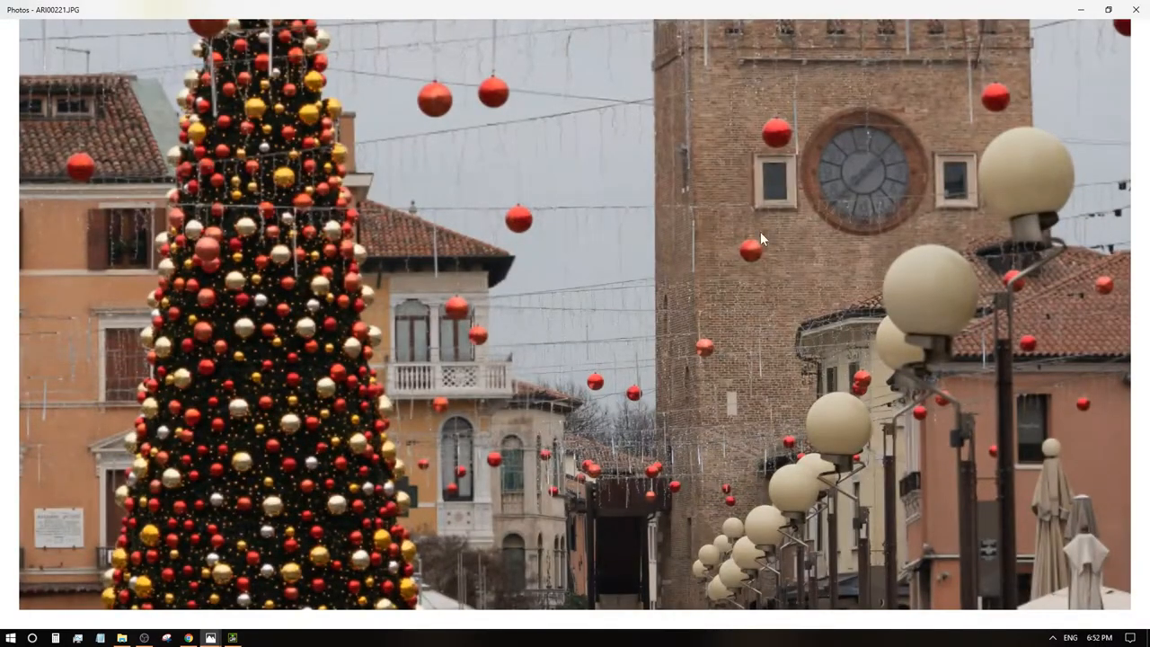
pyautogui.scroll(2, 620, 337)
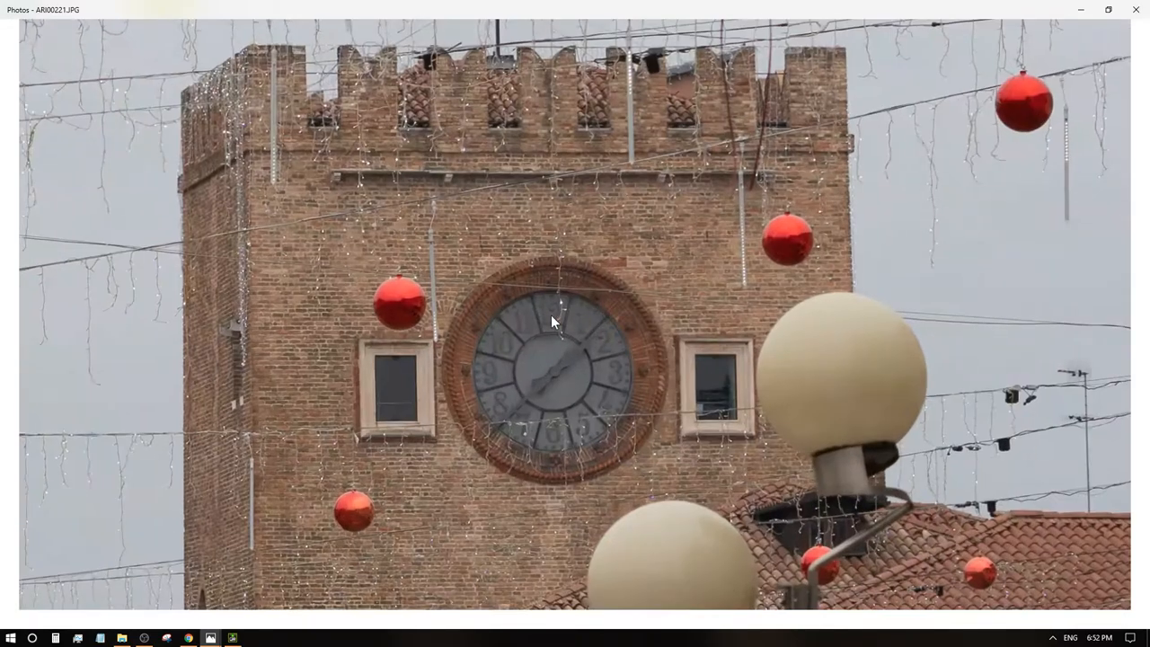
pyautogui.scroll(2, 552, 317)
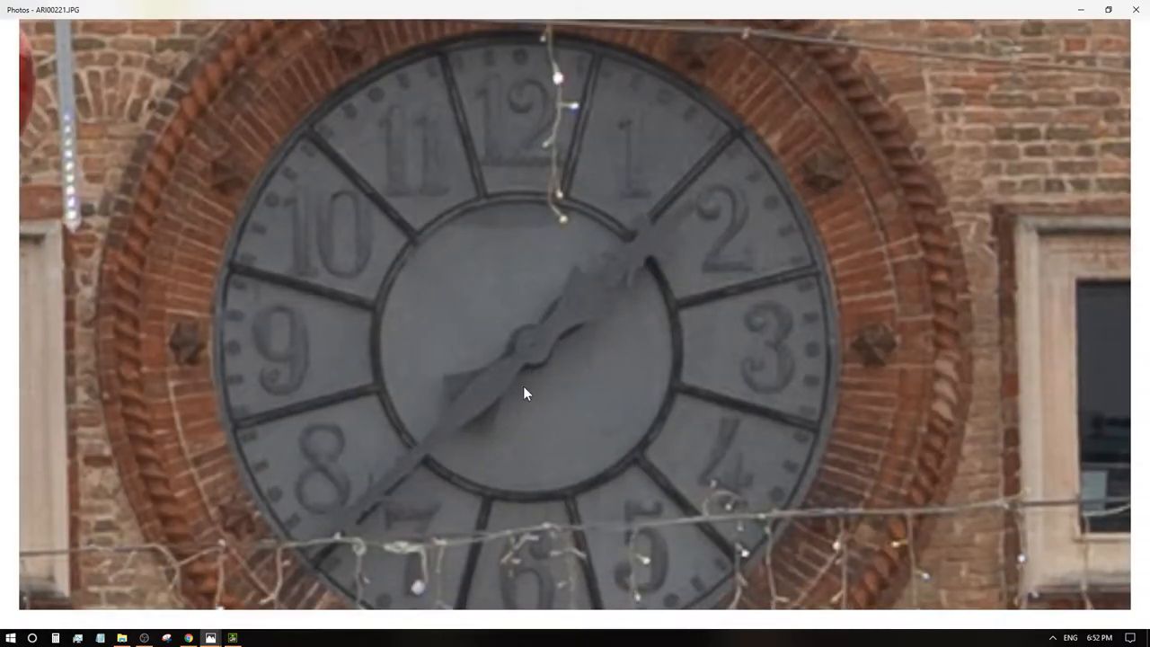
pyautogui.scroll(-5, 606, 371)
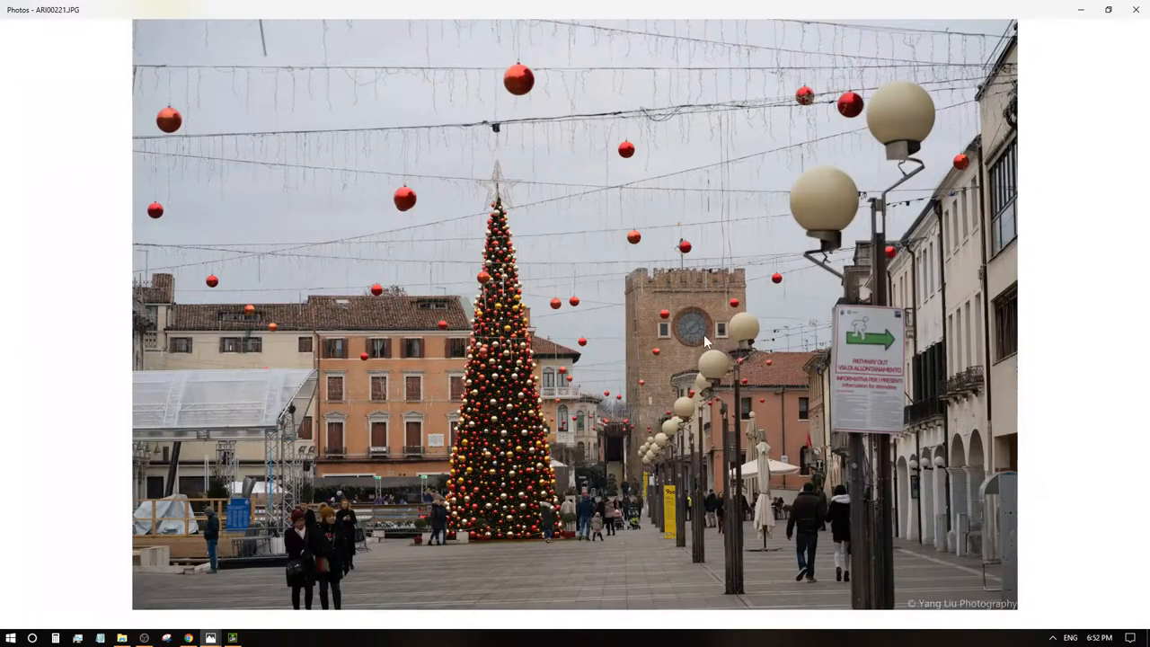
pyautogui.scroll(3, 692, 334)
pyautogui.scroll(-1, 672, 294)
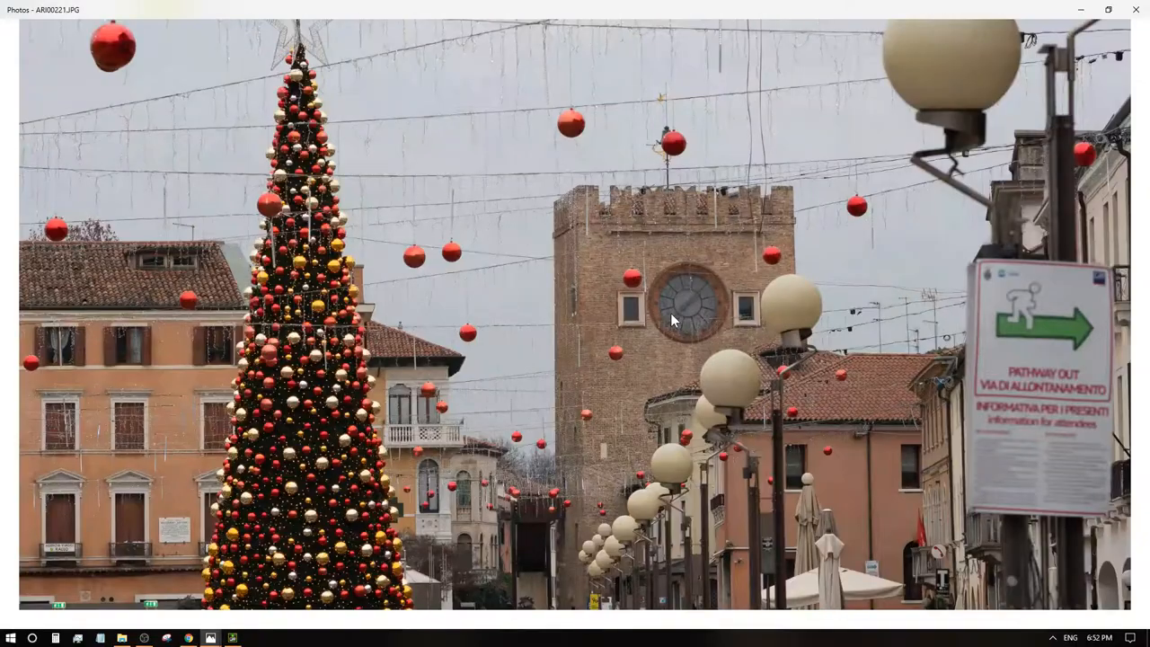
pyautogui.scroll(-2, 670, 312)
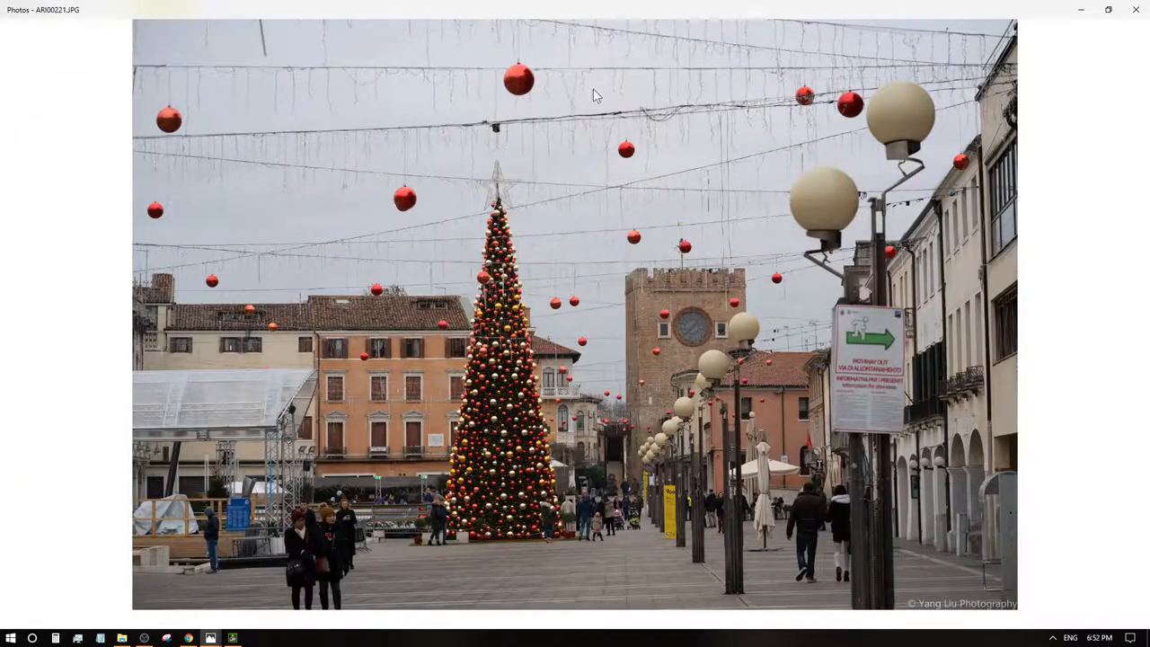
pyautogui.scroll(1, 688, 341)
pyautogui.scroll(1, 686, 341)
pyautogui.scroll(1, 656, 287)
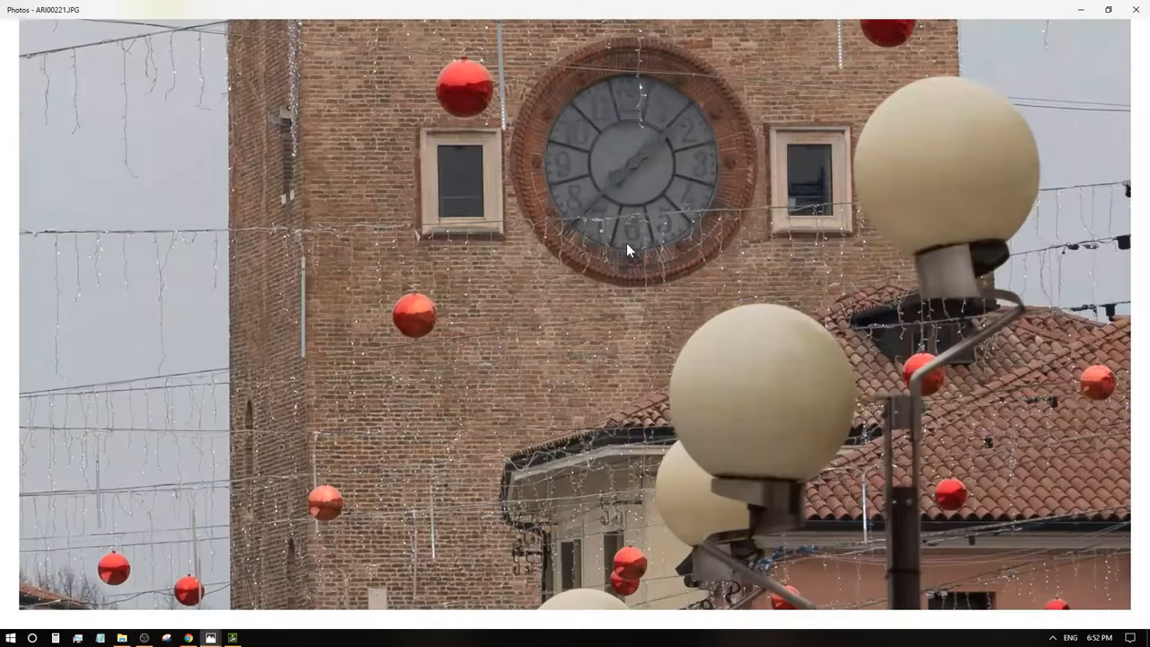
pyautogui.scroll(1, 626, 242)
pyautogui.scroll(1, 623, 205)
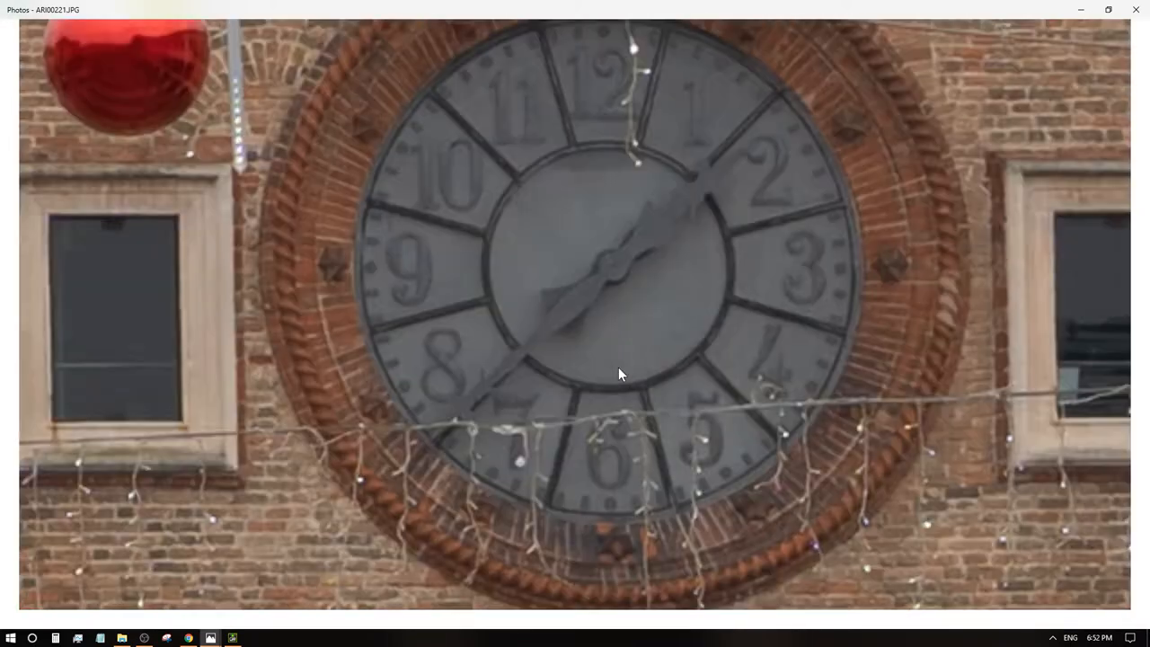
pyautogui.scroll(1, 618, 375)
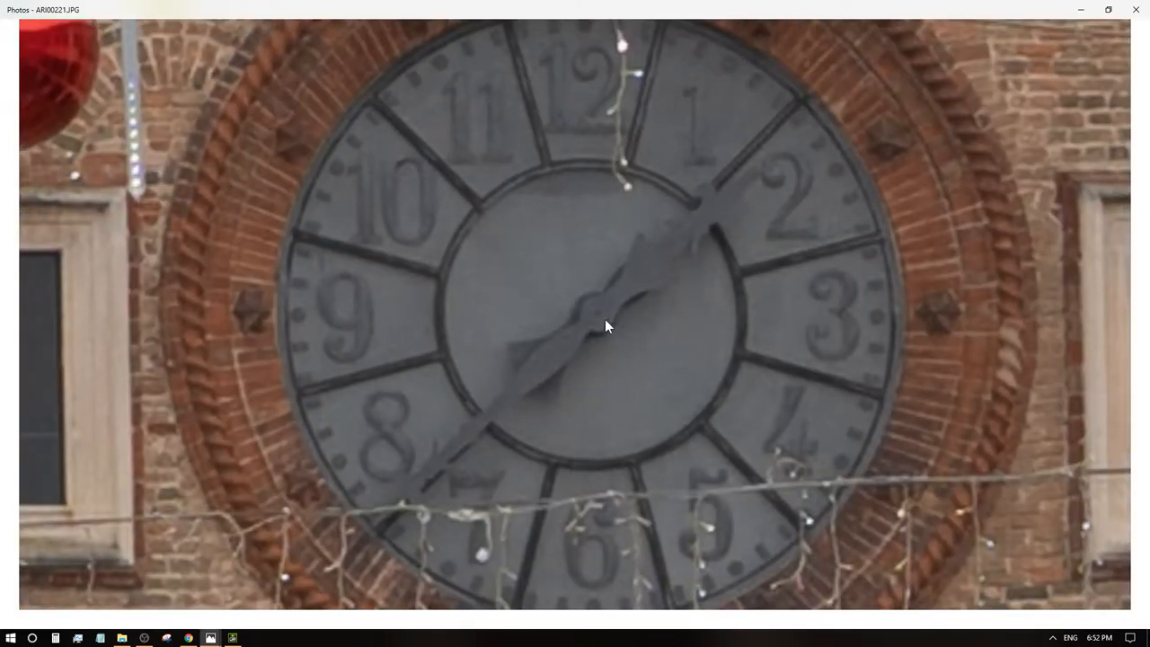
pyautogui.scroll(-5, 604, 319)
pyautogui.scroll(2, 903, 385)
pyautogui.scroll(1, 903, 385)
pyautogui.scroll(2, 860, 380)
pyautogui.scroll(-4, 774, 290)
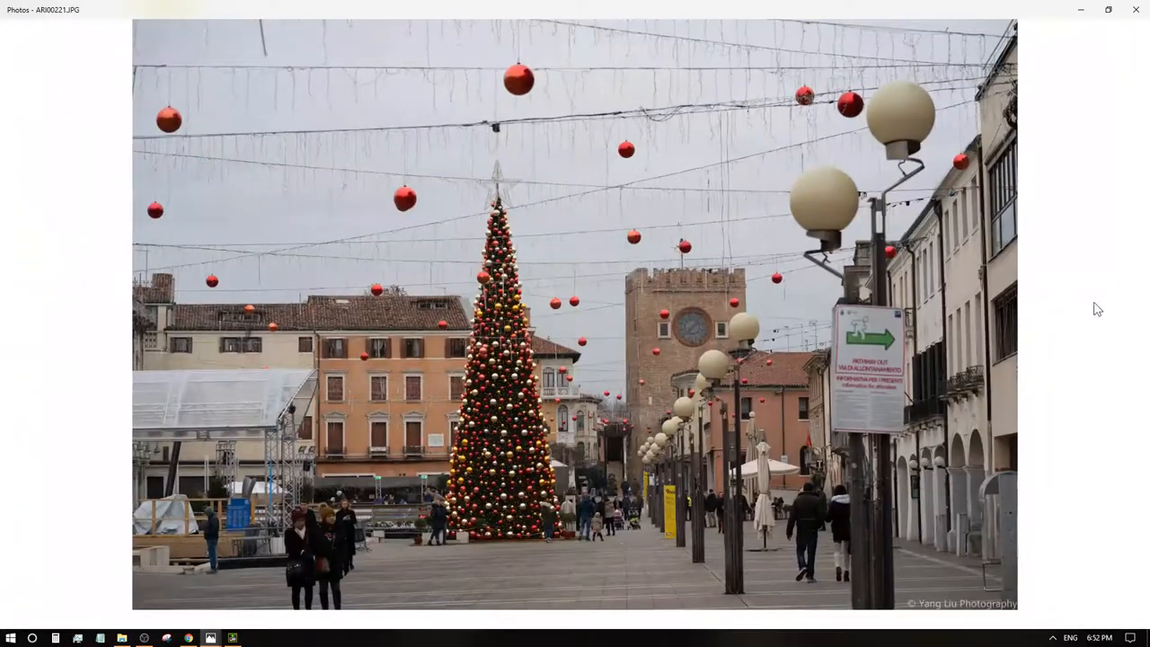
pyautogui.click(1121, 326)
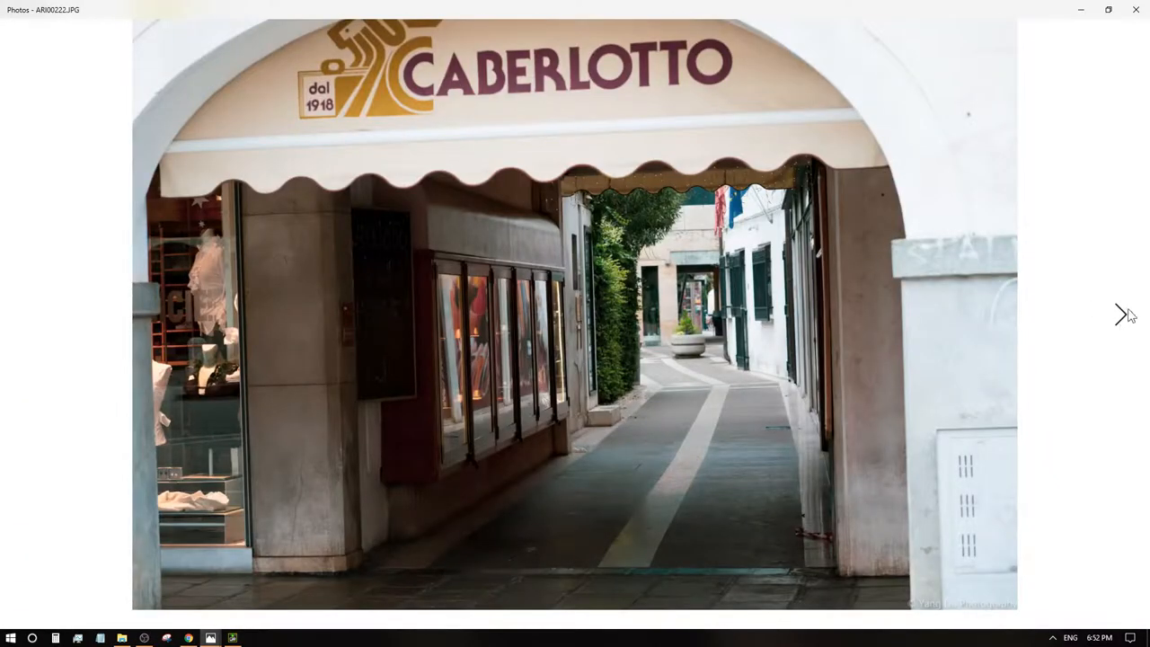
pyautogui.click(1128, 315)
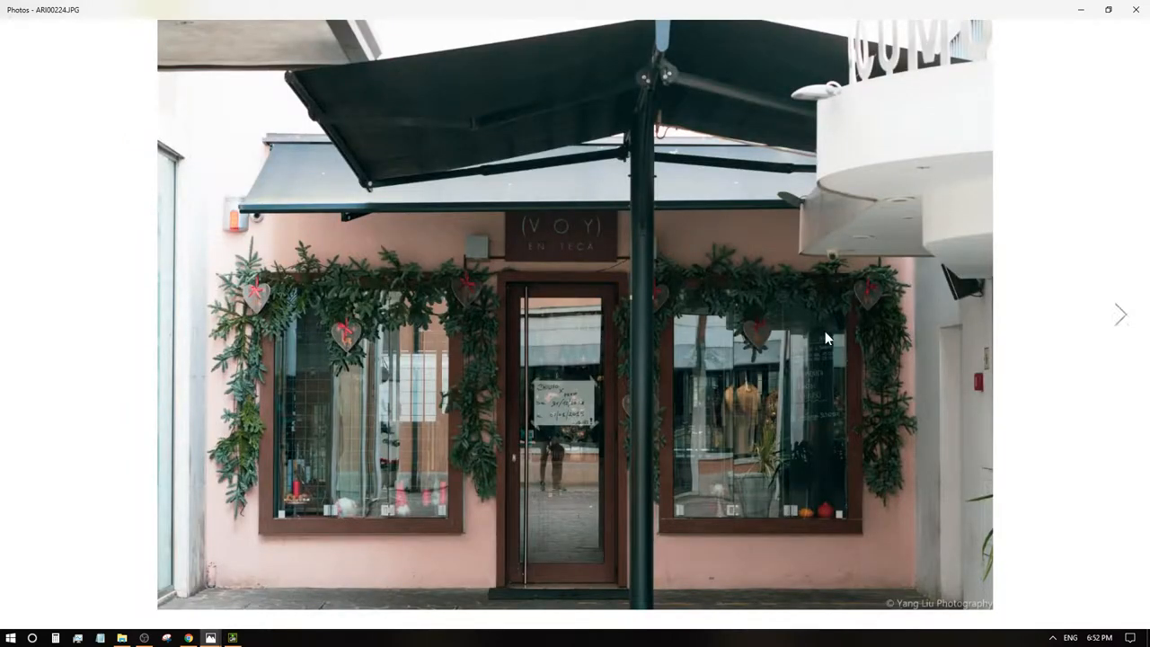
pyautogui.click(1138, 315)
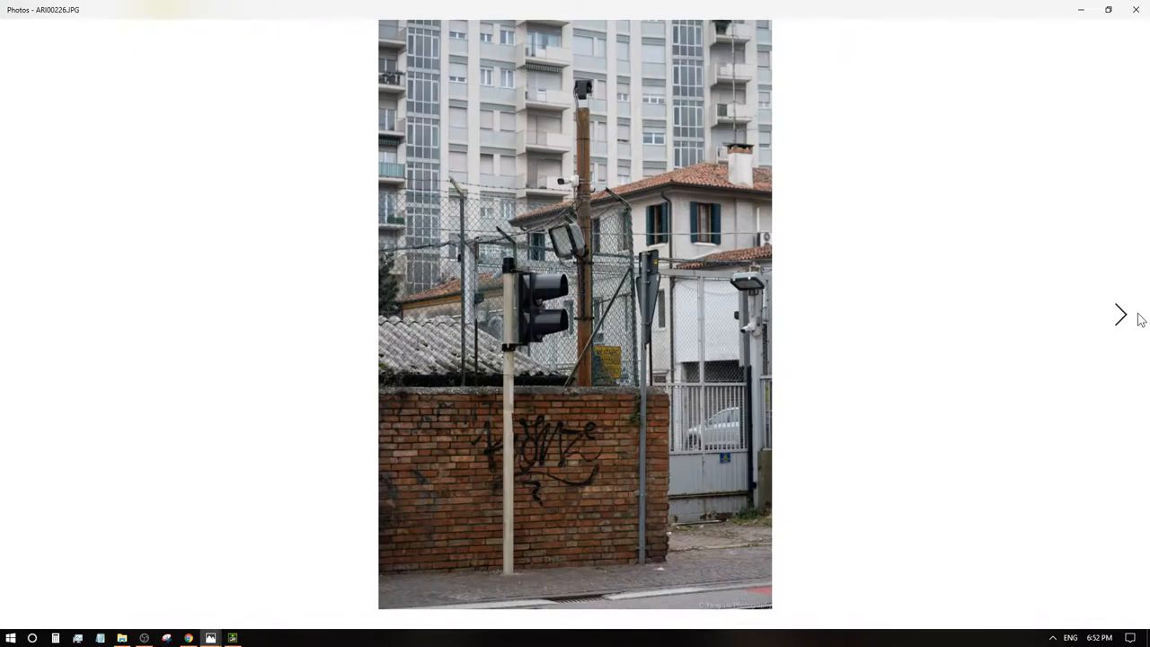
pyautogui.click(1140, 320)
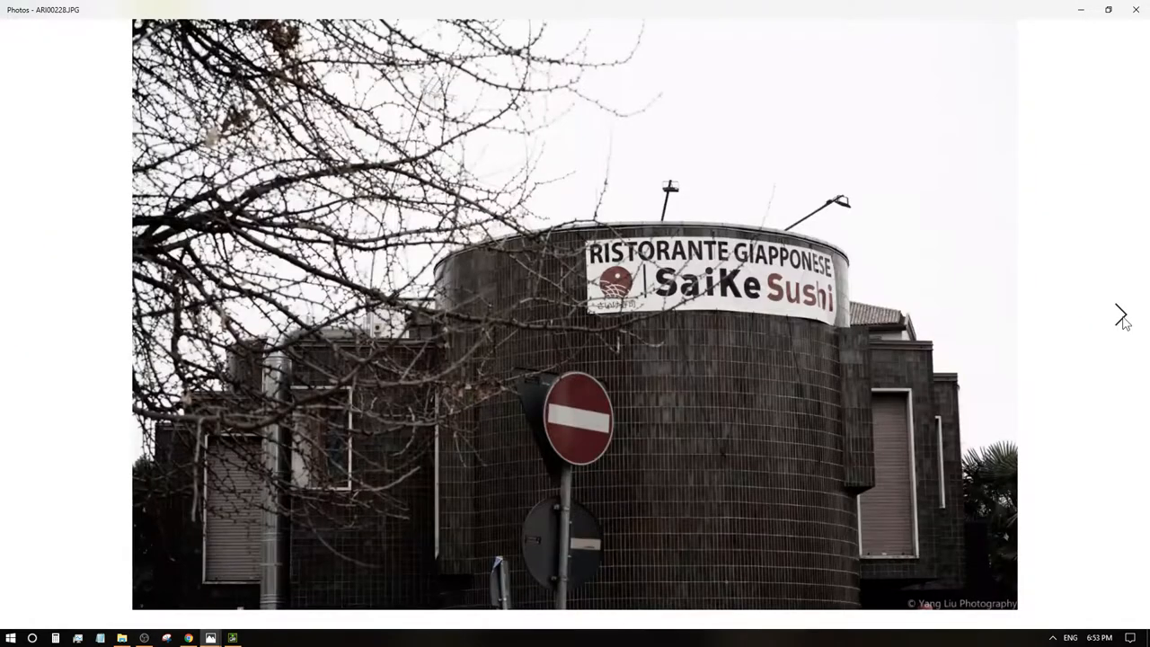
pyautogui.click(1119, 325)
# - Advance to the beige house, zoom and pan up to its chimney and antenna, then move on to ARI00230
pyautogui.doubleClick(566, 353)
pyautogui.moveTo(523, 243); pyautogui.dragTo(662, 416)
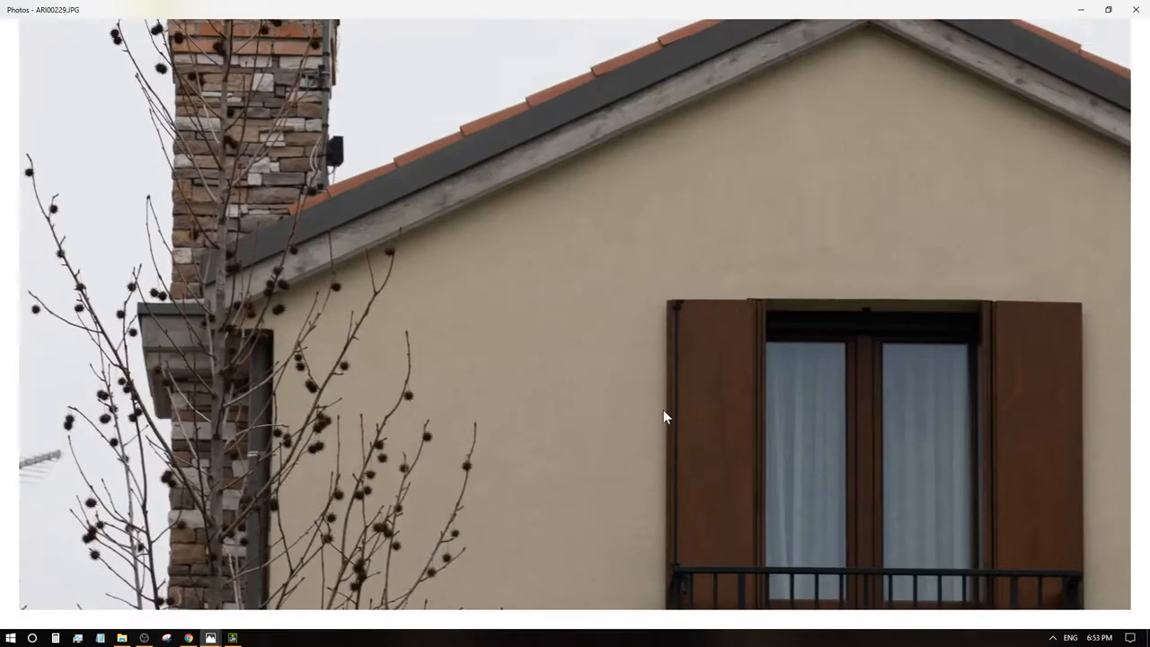
pyautogui.moveTo(470, 141)
pyautogui.mouseDown()
pyautogui.moveTo(581, 277)
pyautogui.moveTo(569, 398)
pyautogui.mouseUp()
pyautogui.scroll(1, 493, 428)
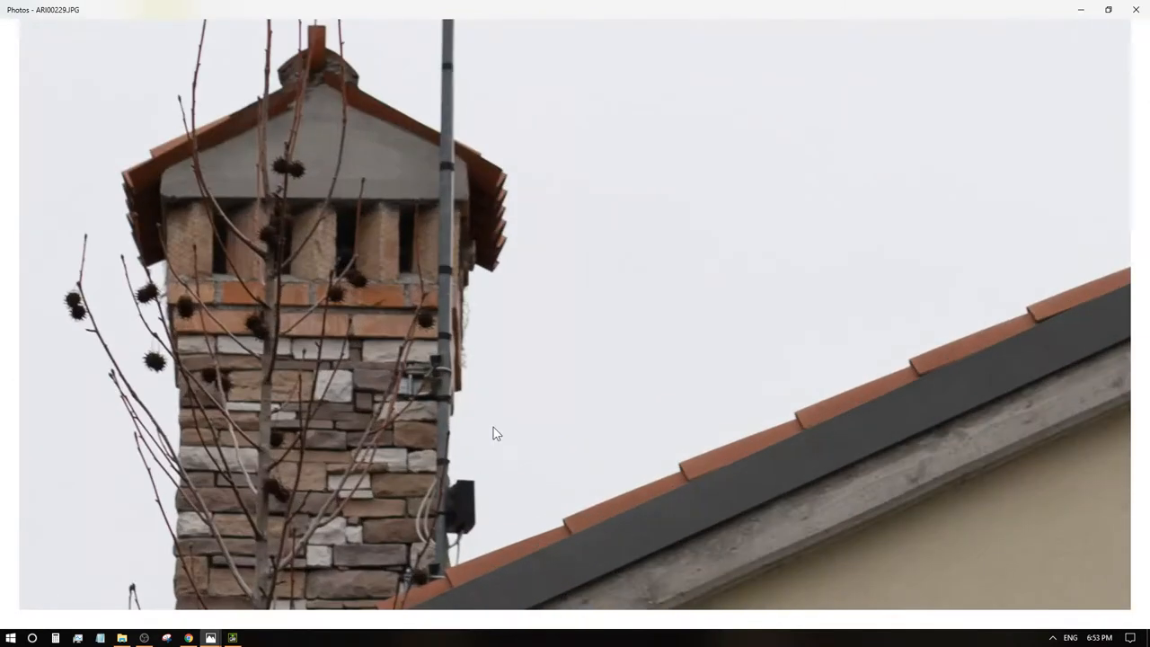
pyautogui.scroll(1, 494, 428)
pyautogui.moveTo(528, 407)
pyautogui.mouseDown()
pyautogui.moveTo(530, 448)
pyautogui.moveTo(570, 365)
pyautogui.mouseUp()
pyautogui.scroll(1, 498, 480)
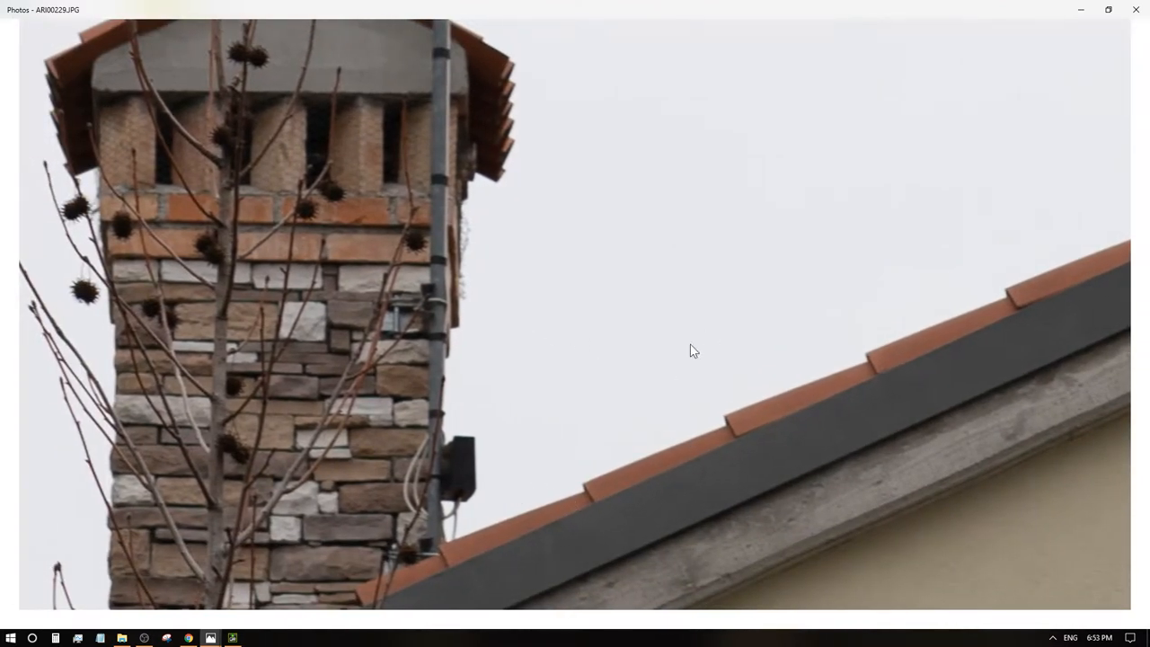
pyautogui.scroll(2, 365, 195)
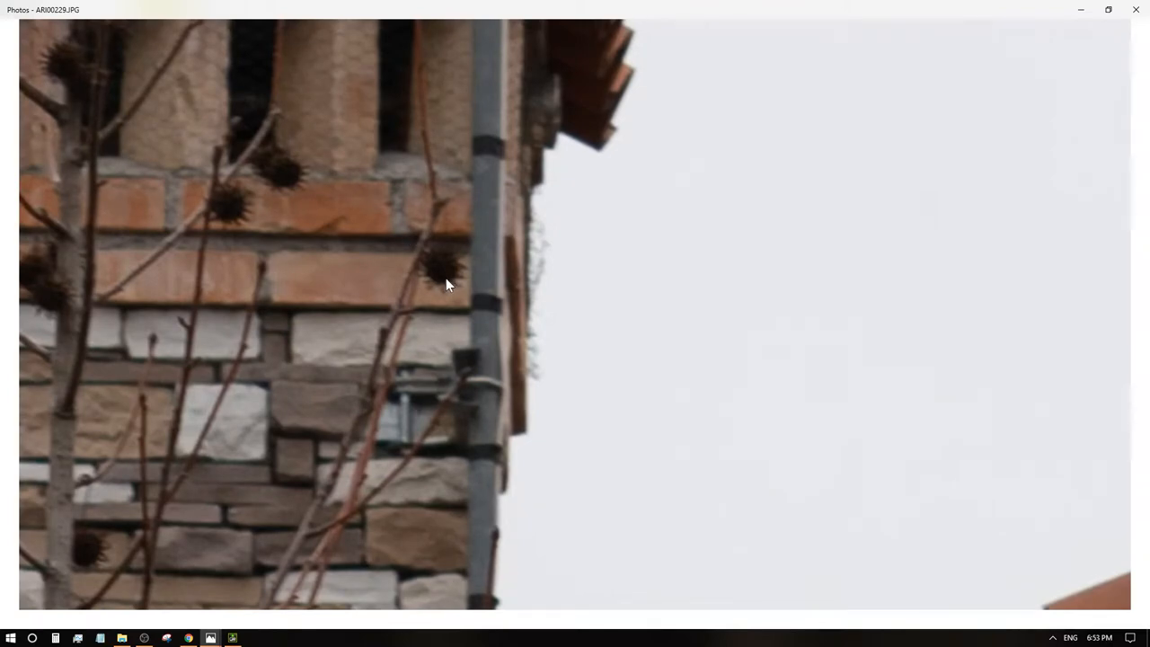
pyautogui.scroll(-3, 446, 278)
pyautogui.scroll(-2, 445, 277)
pyautogui.scroll(-2, 444, 278)
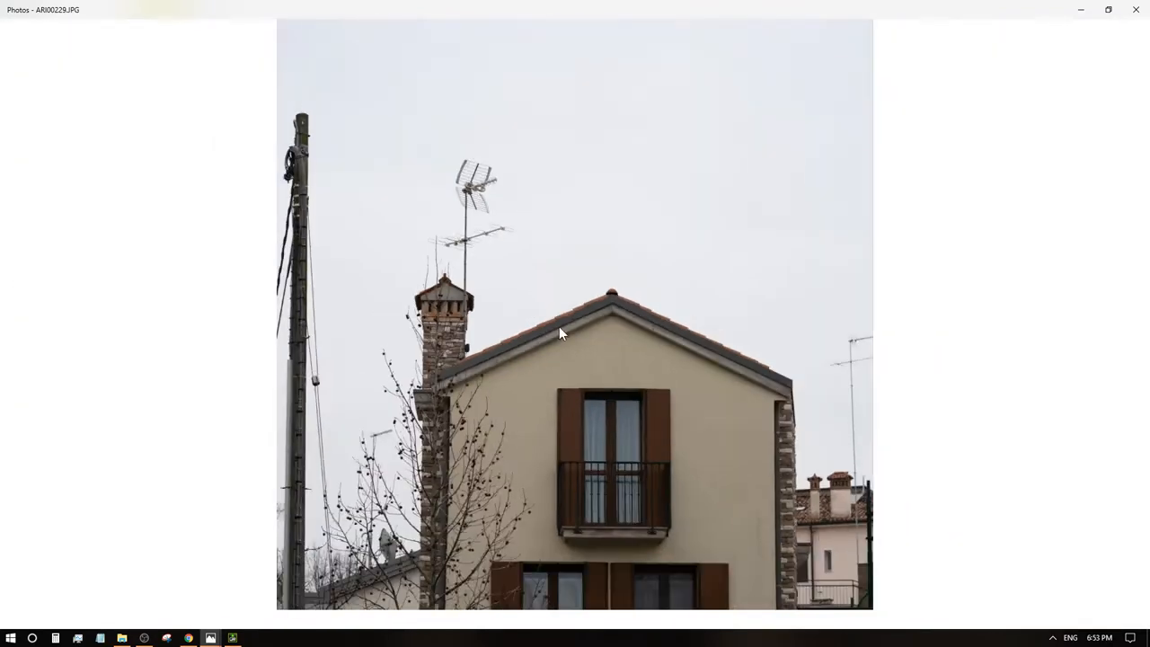
pyautogui.scroll(-1, 559, 333)
pyautogui.scroll(1, 692, 332)
pyautogui.scroll(1, 701, 326)
pyautogui.scroll(-1, 714, 365)
pyautogui.scroll(-1, 716, 372)
pyautogui.moveTo(1121, 317)
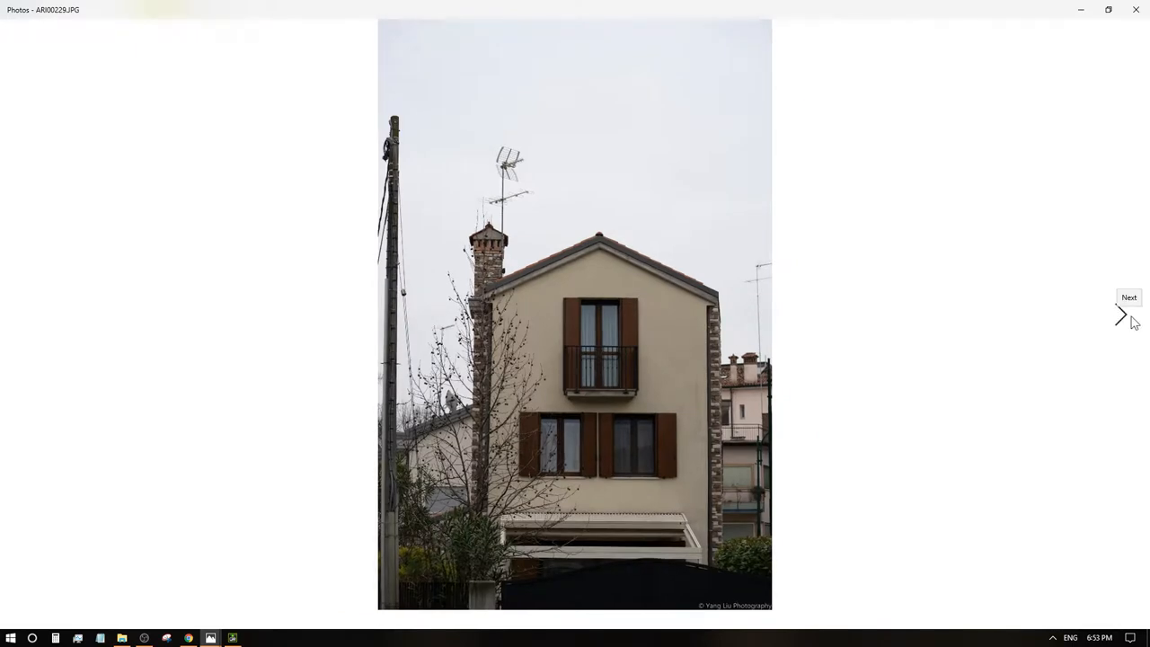
pyautogui.click(1130, 322)
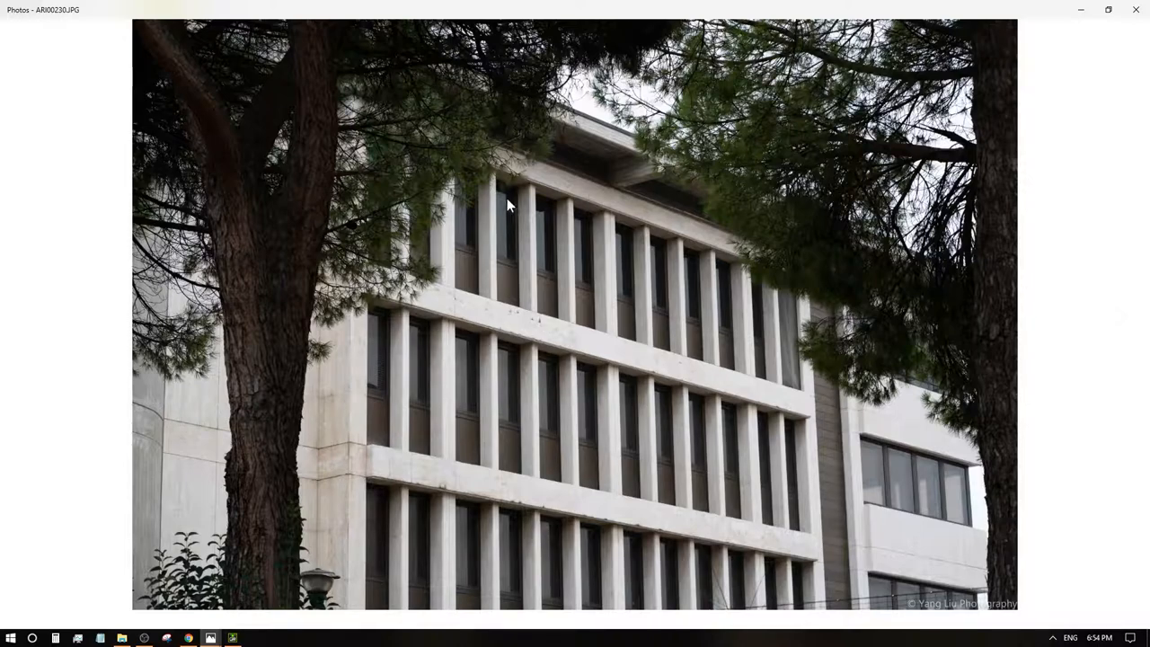
pyautogui.scroll(2, 504, 204)
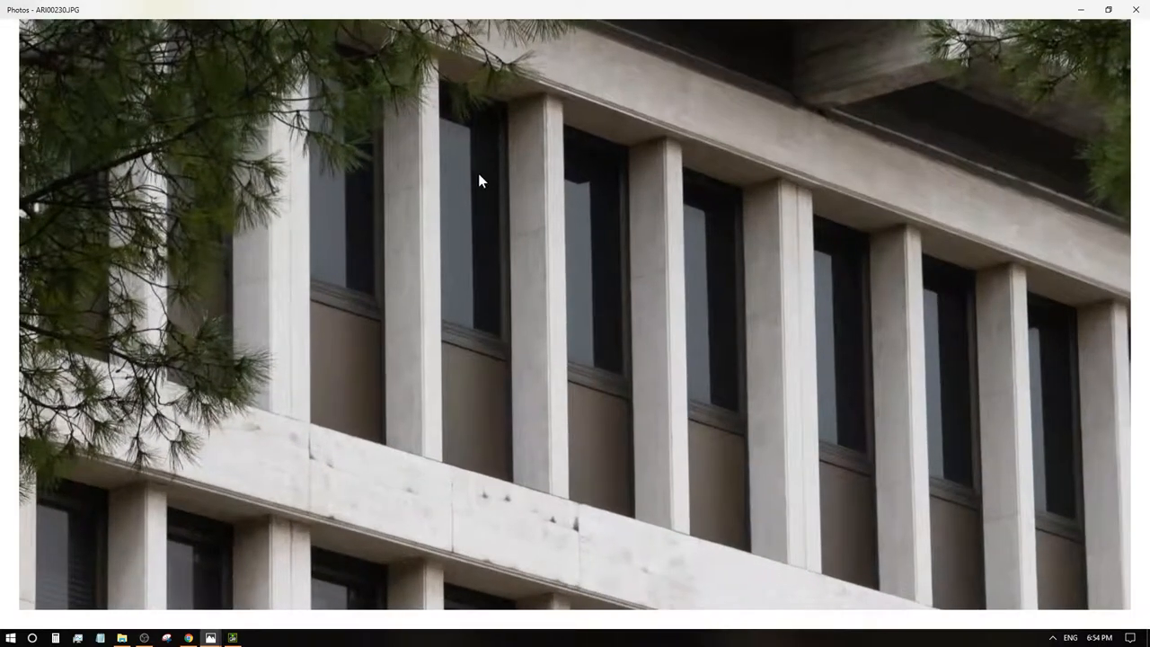
pyautogui.scroll(2, 478, 179)
pyautogui.scroll(1, 542, 447)
pyautogui.scroll(1, 521, 404)
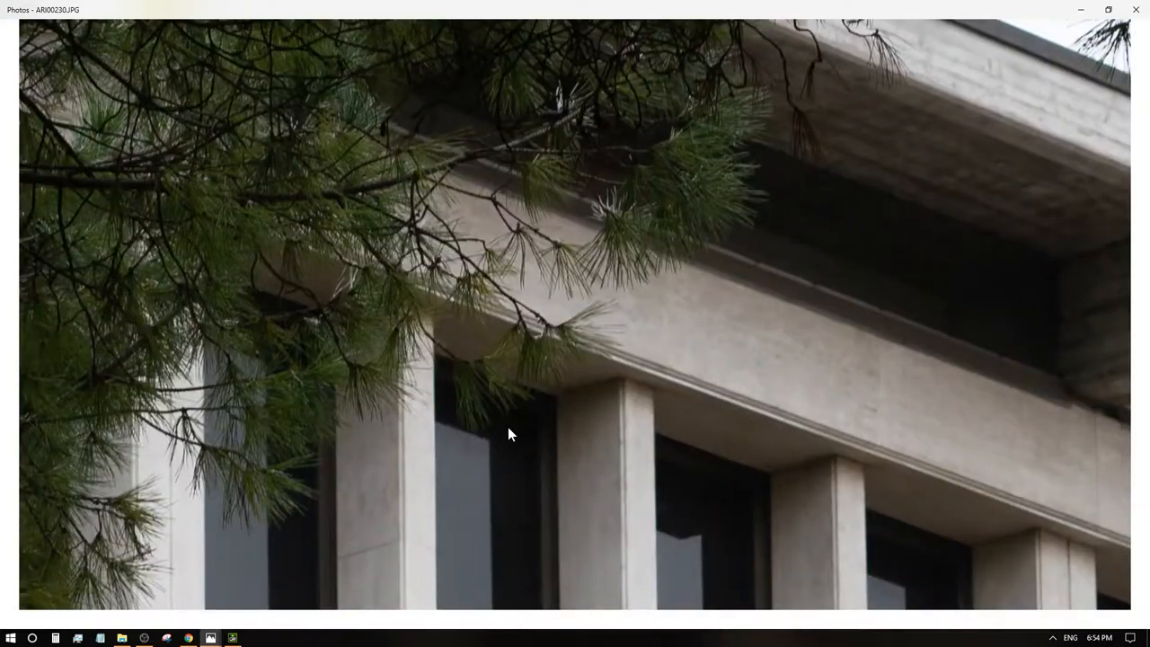
pyautogui.scroll(1, 503, 395)
pyautogui.scroll(1, 557, 413)
pyautogui.scroll(1, 601, 399)
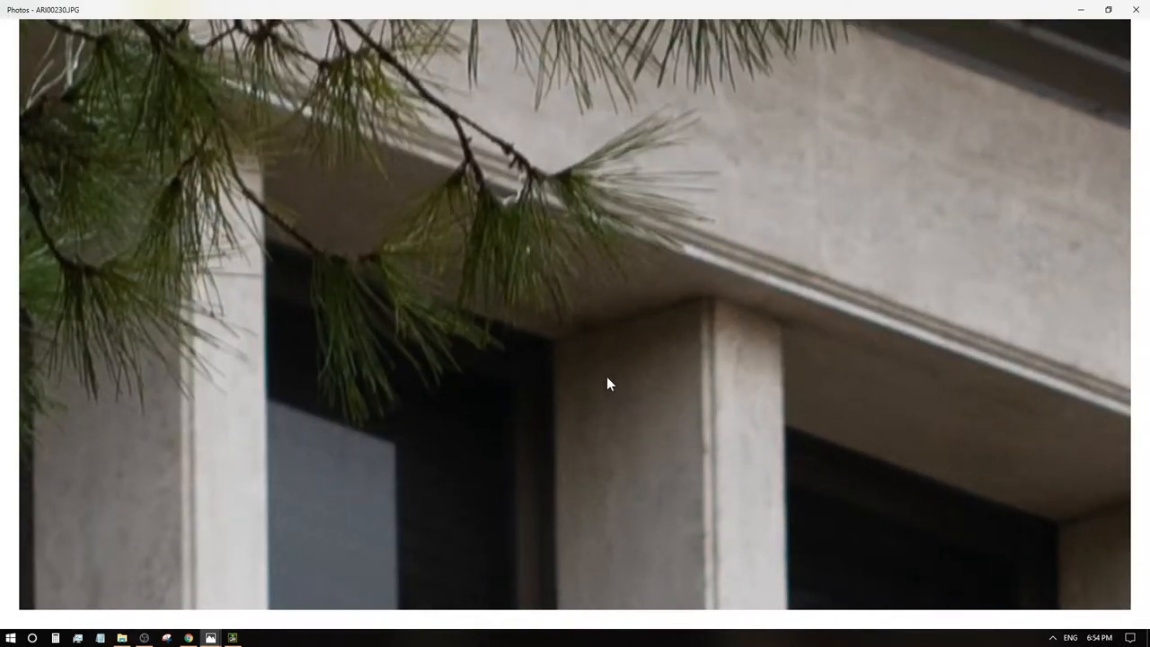
pyautogui.scroll(-2, 602, 395)
pyautogui.scroll(-1, 600, 407)
pyautogui.scroll(-1, 600, 407)
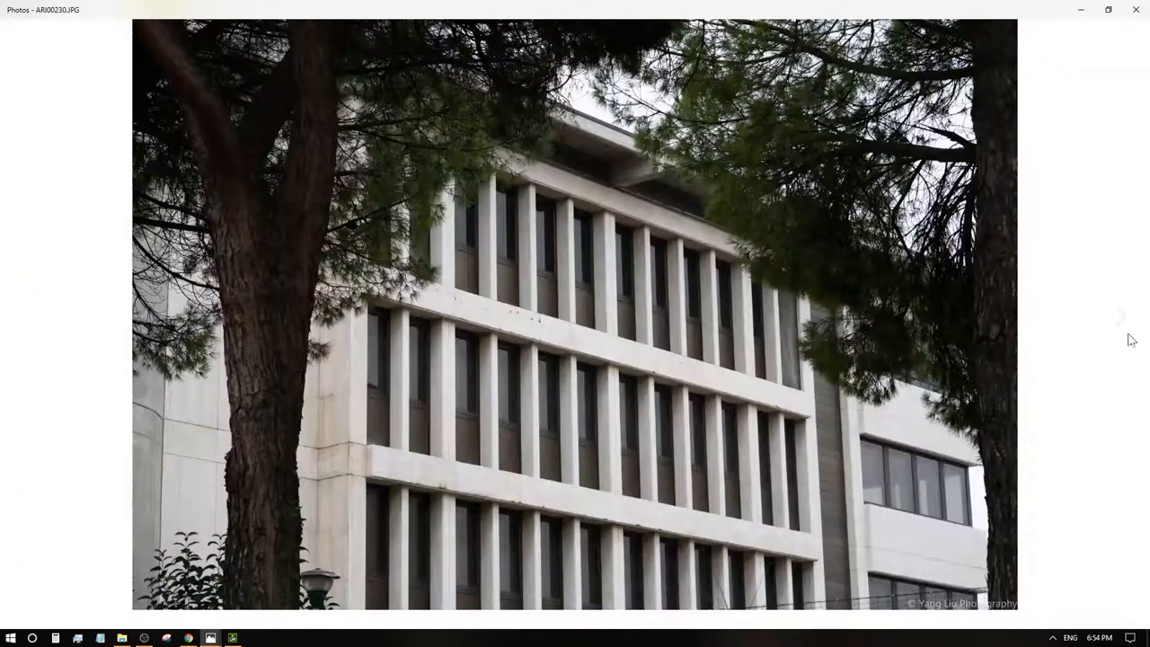
# - Advance from ARI00230 to the concrete-fin building photo ARI00231
pyautogui.click(1120, 316)
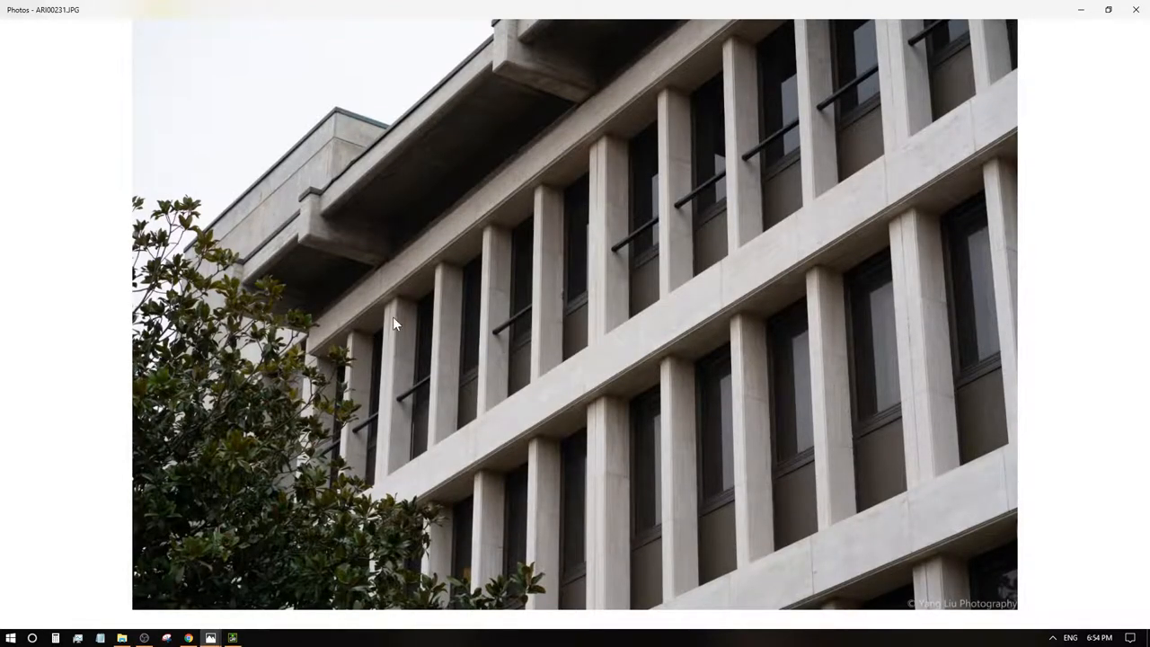
pyautogui.scroll(2, 351, 207)
pyautogui.scroll(2, 328, 200)
pyautogui.scroll(2, 301, 193)
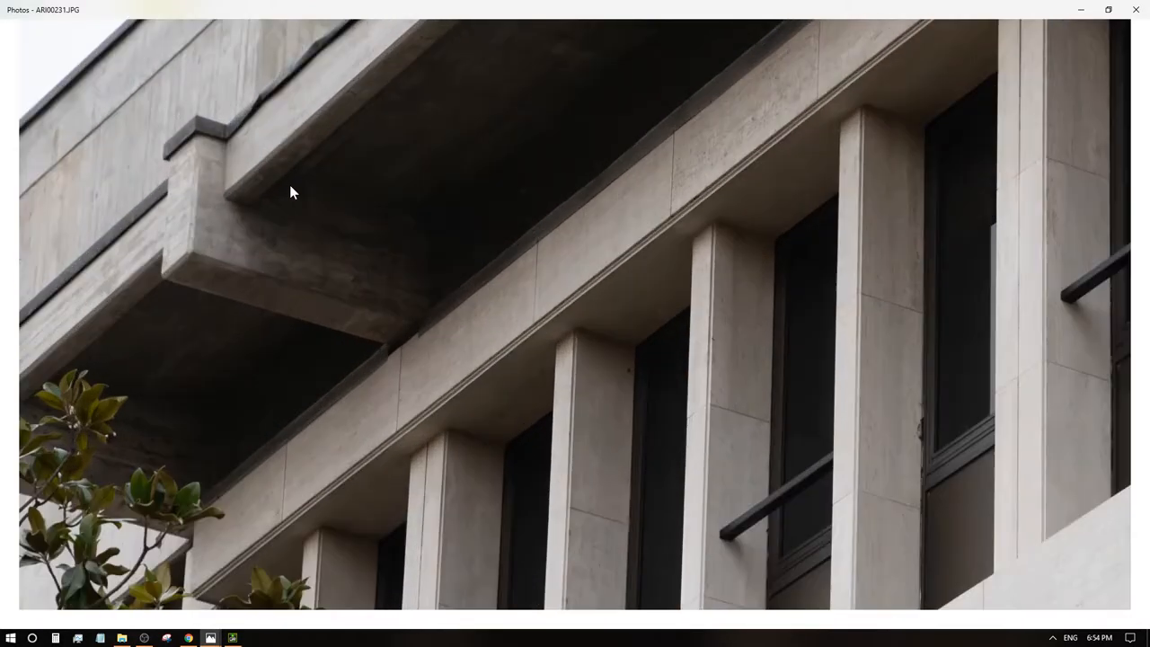
pyautogui.scroll(2, 360, 269)
pyautogui.scroll(2, 400, 331)
pyautogui.scroll(2, 341, 373)
pyautogui.scroll(2, 341, 373)
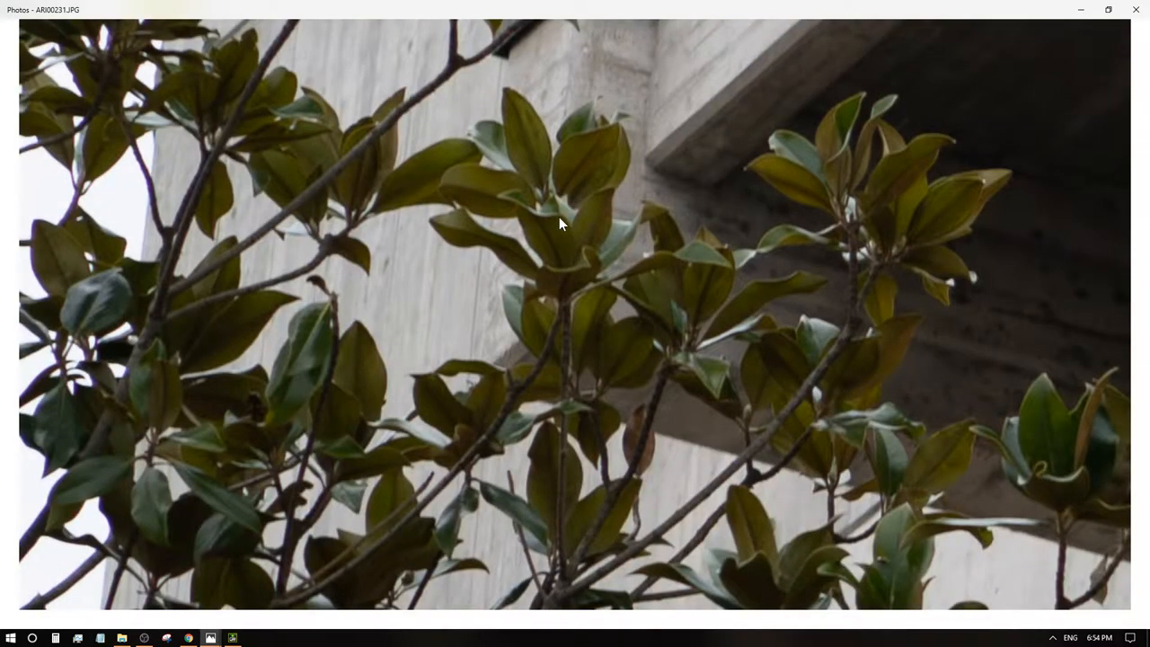
pyautogui.scroll(-5, 755, 251)
pyautogui.scroll(-3, 800, 307)
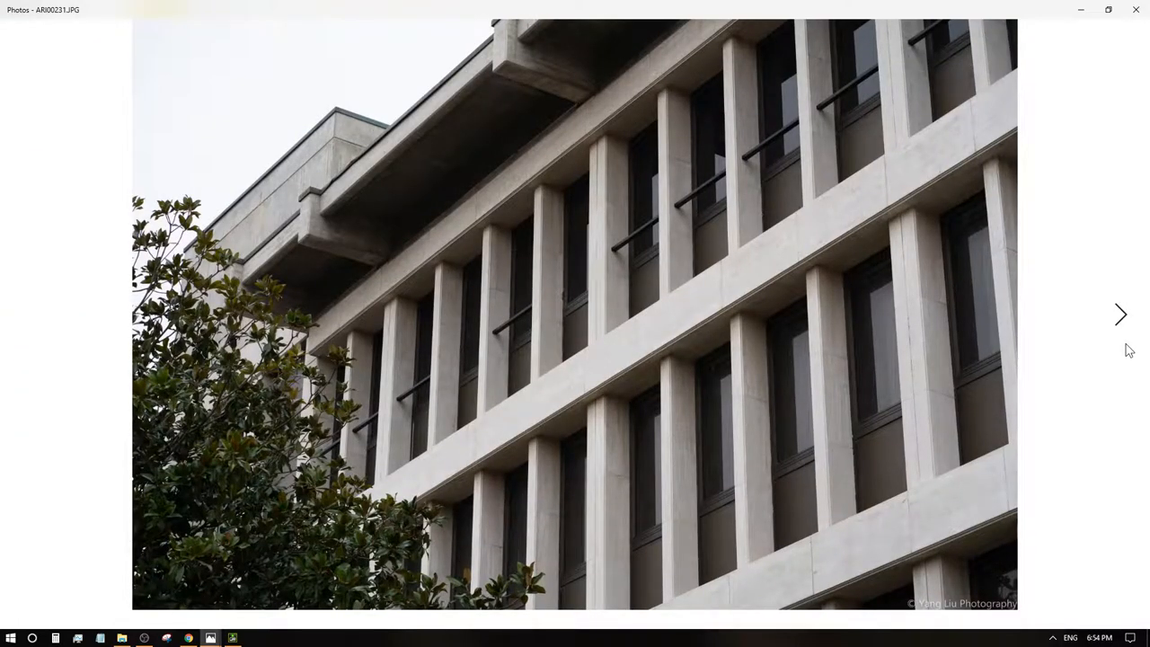
# - Step through the white Beetle photos ARI00232–234, panning the car and fitting the mirror shot, then advance to ARI00235
pyautogui.click(1121, 314)
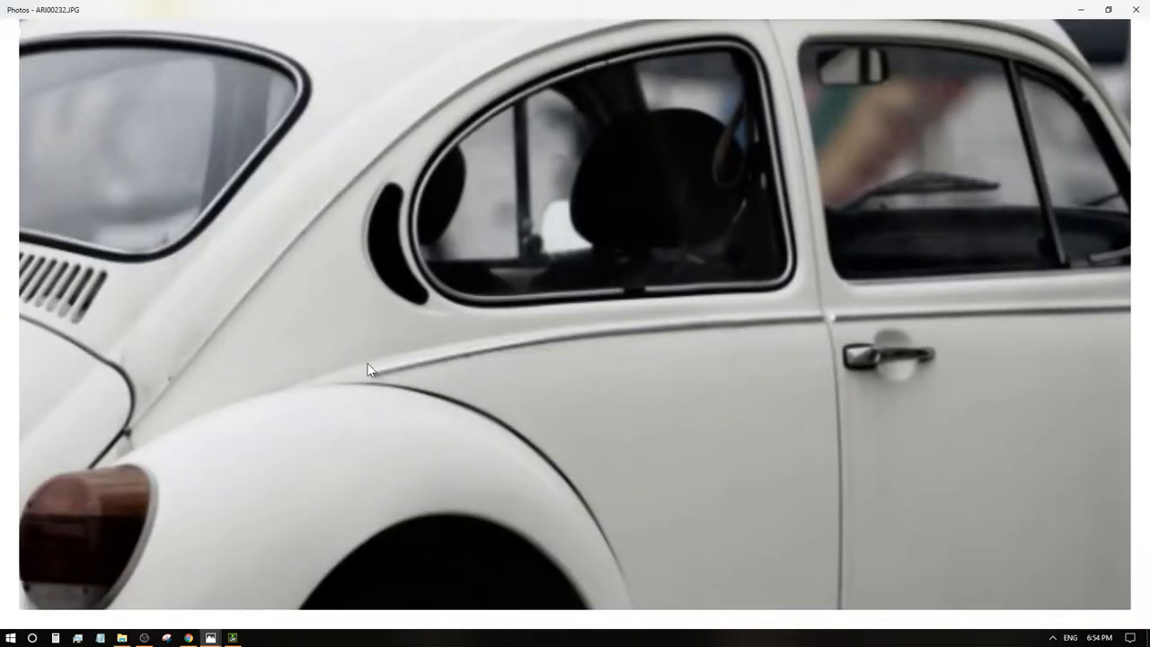
pyautogui.press('Right')
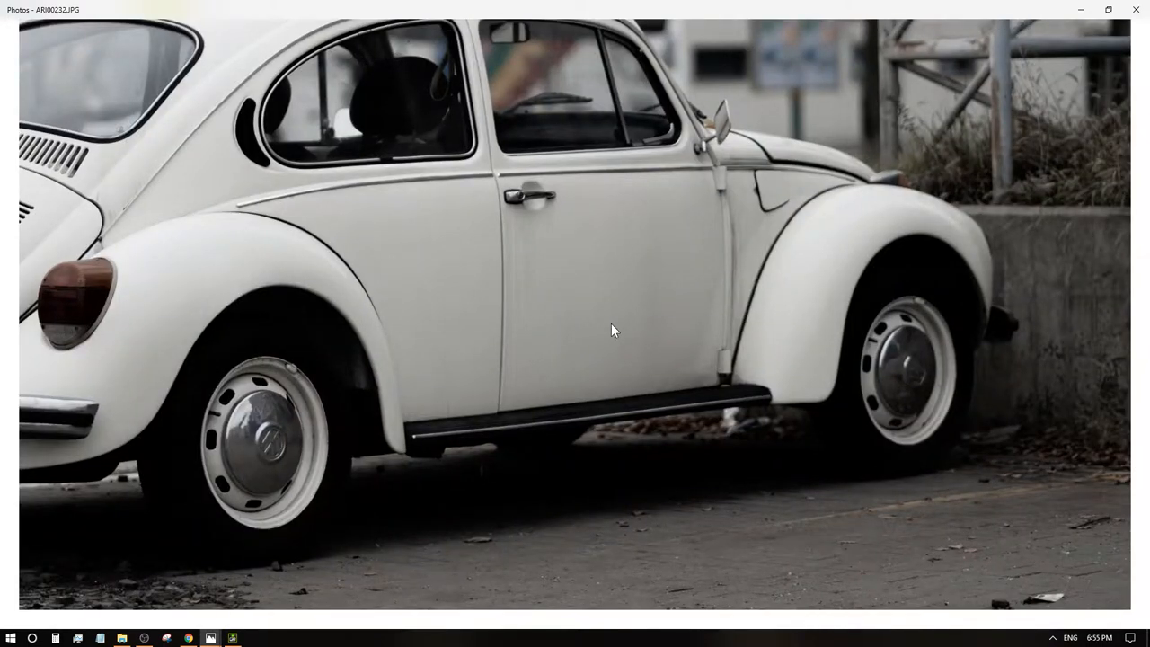
pyautogui.click(1131, 322)
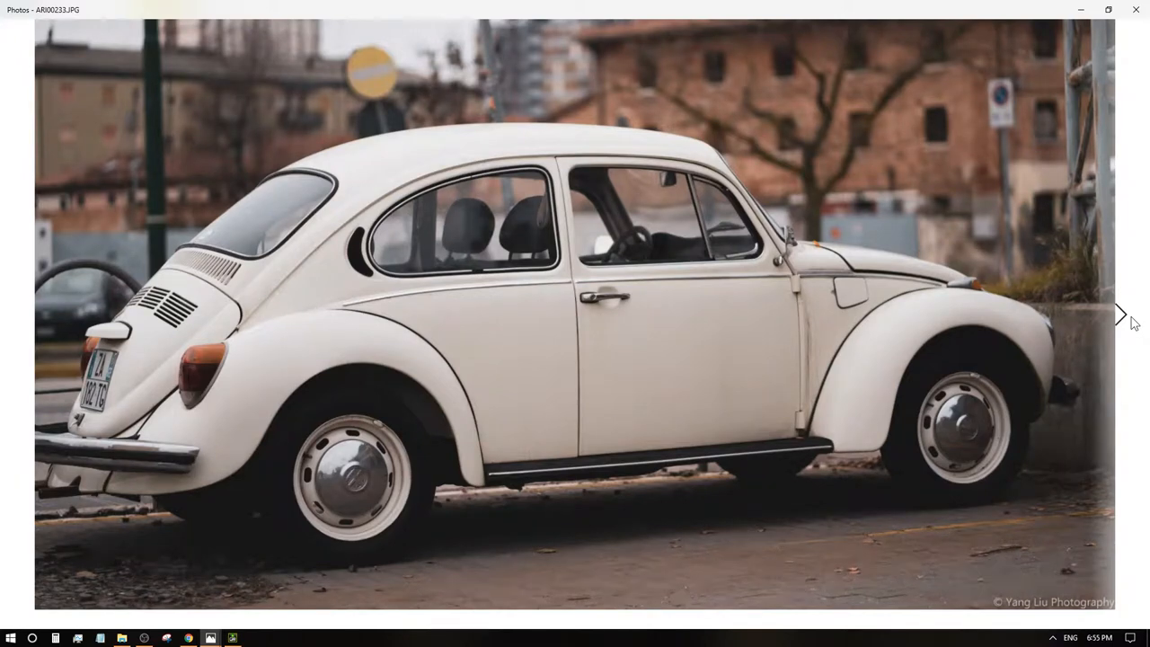
pyautogui.click(1132, 321)
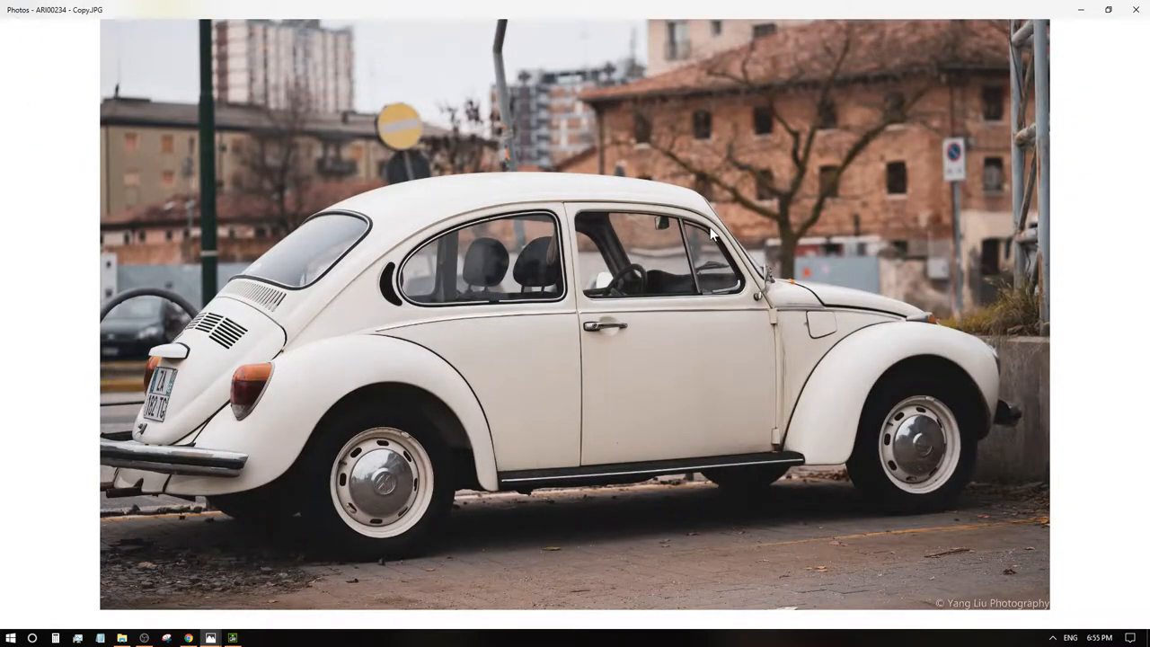
pyautogui.scroll(3, 615, 461)
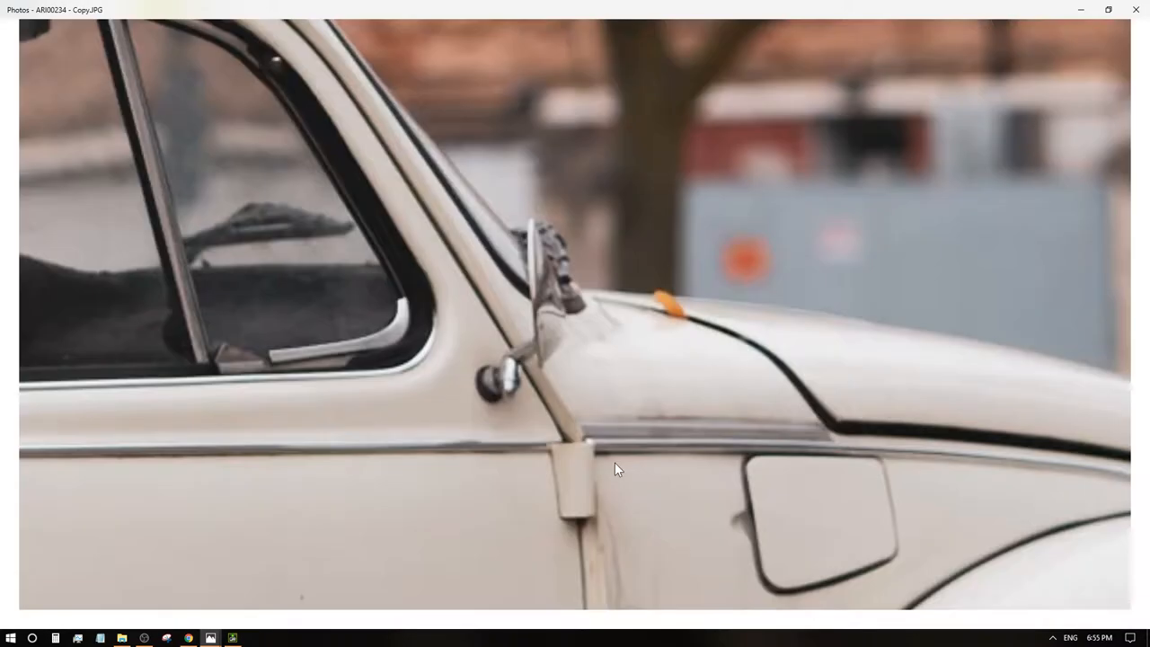
pyautogui.scroll(1, 615, 462)
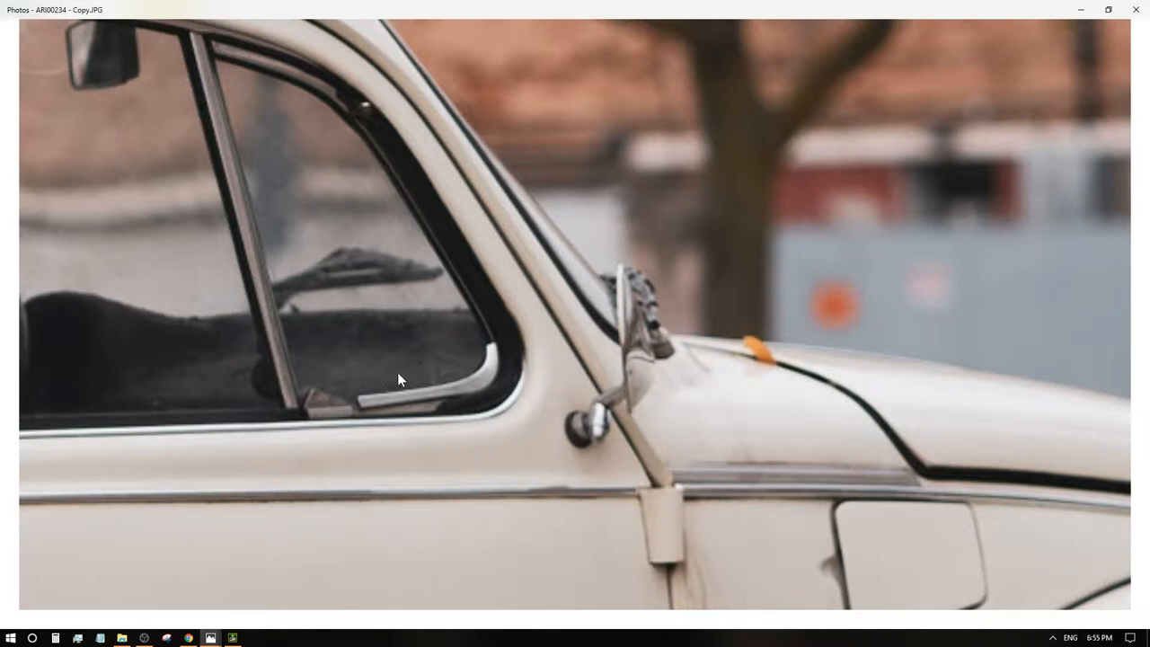
pyautogui.scroll(2, 626, 345)
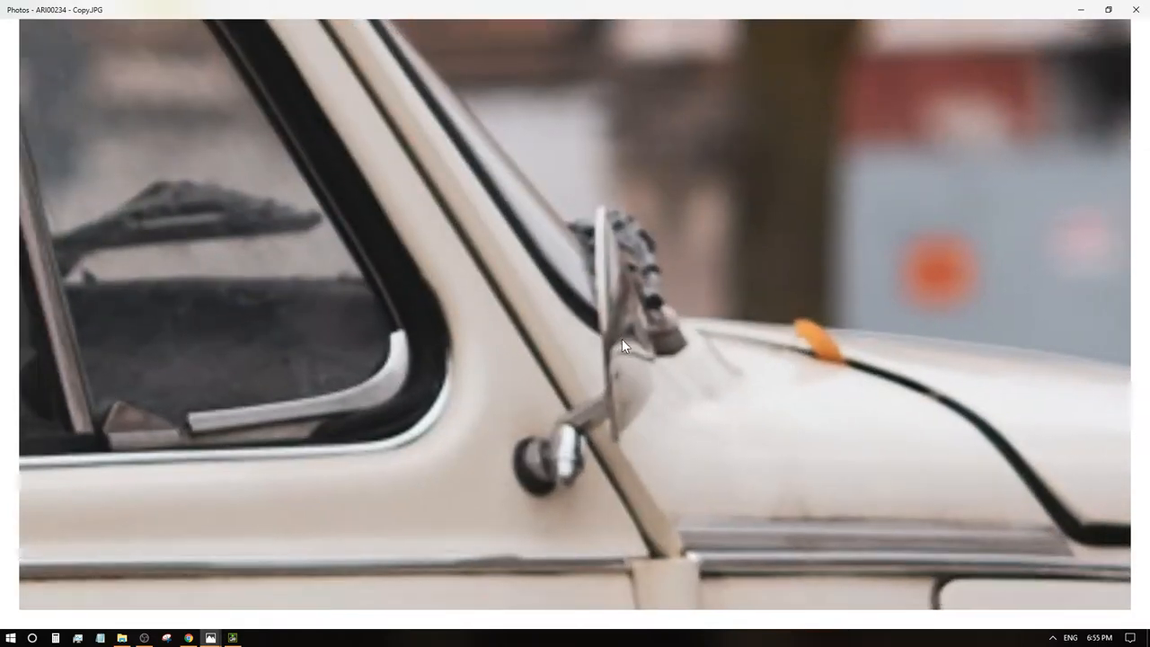
pyautogui.scroll(1, 626, 345)
pyautogui.doubleClick(622, 339)
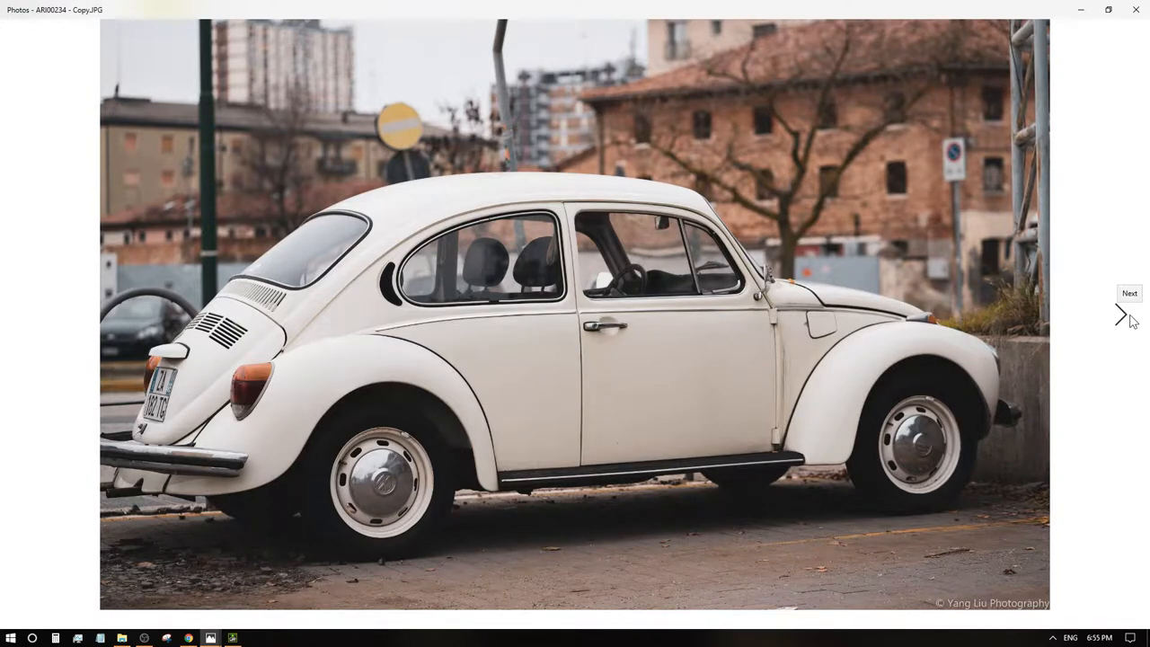
pyautogui.click(1130, 320)
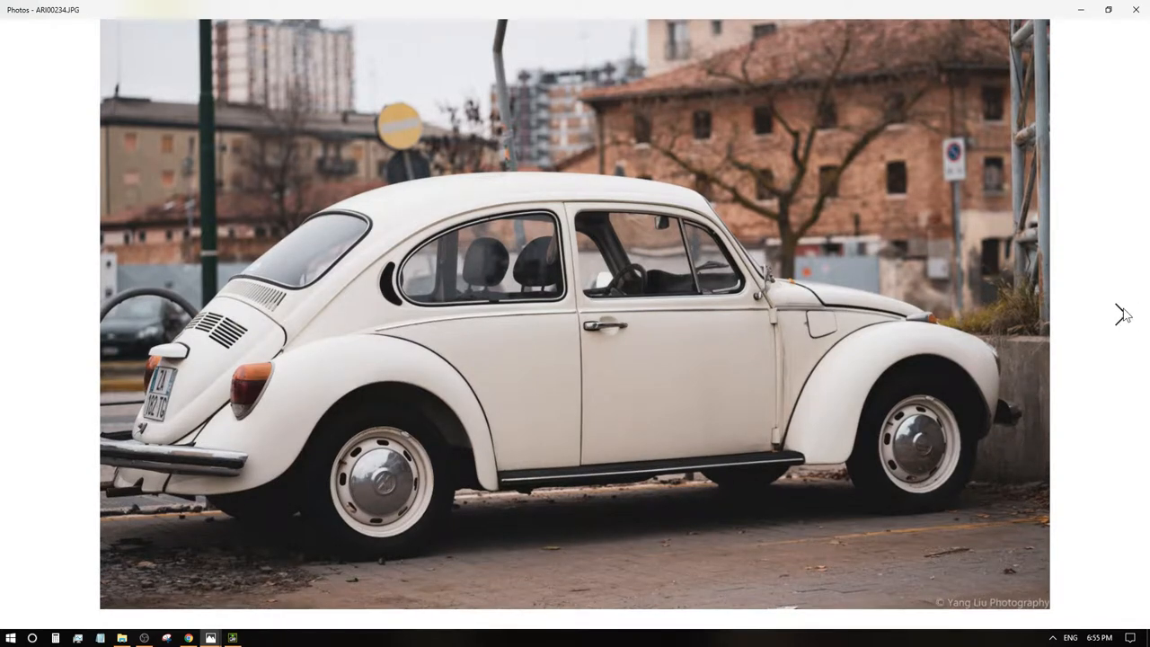
# - Browse past the boats, harbour houses and canal bridge to the ducks photo ARI00238, stepping back after overshooting
pyautogui.click(1120, 316)
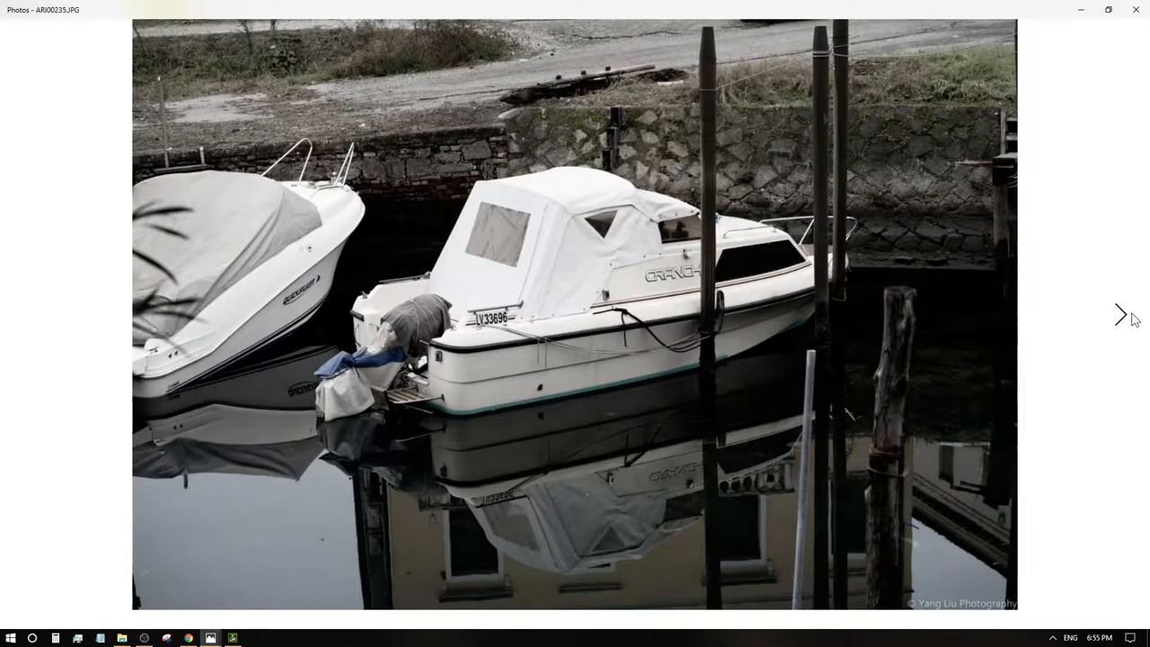
pyautogui.click(1133, 320)
pyautogui.click(1134, 320)
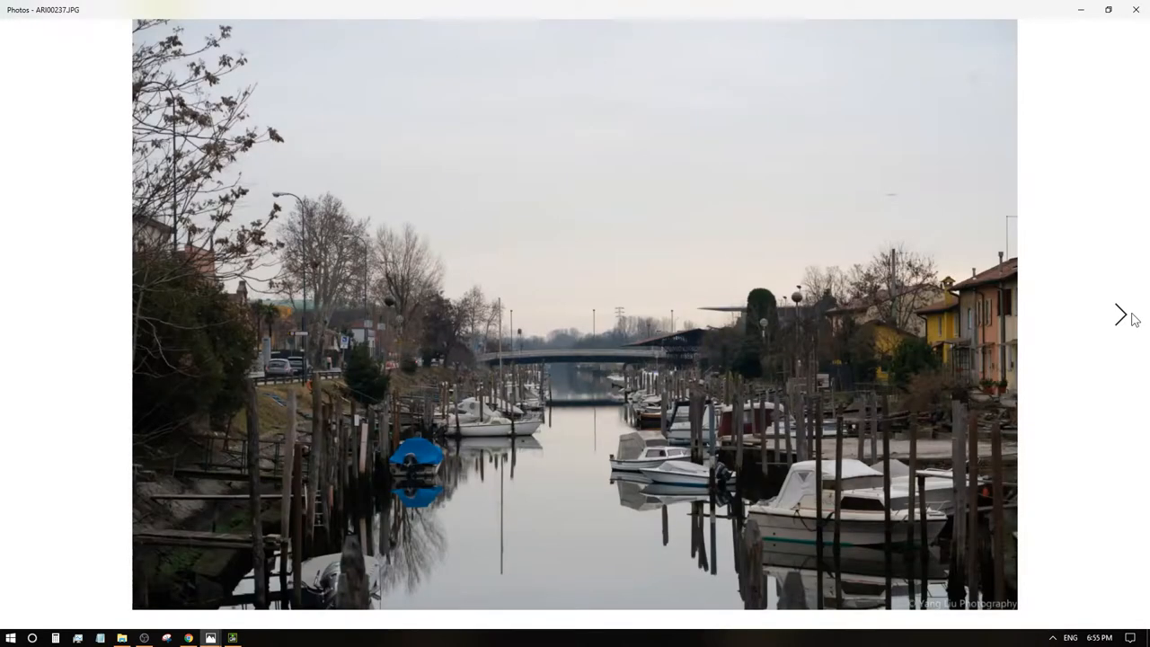
pyautogui.click(1134, 319)
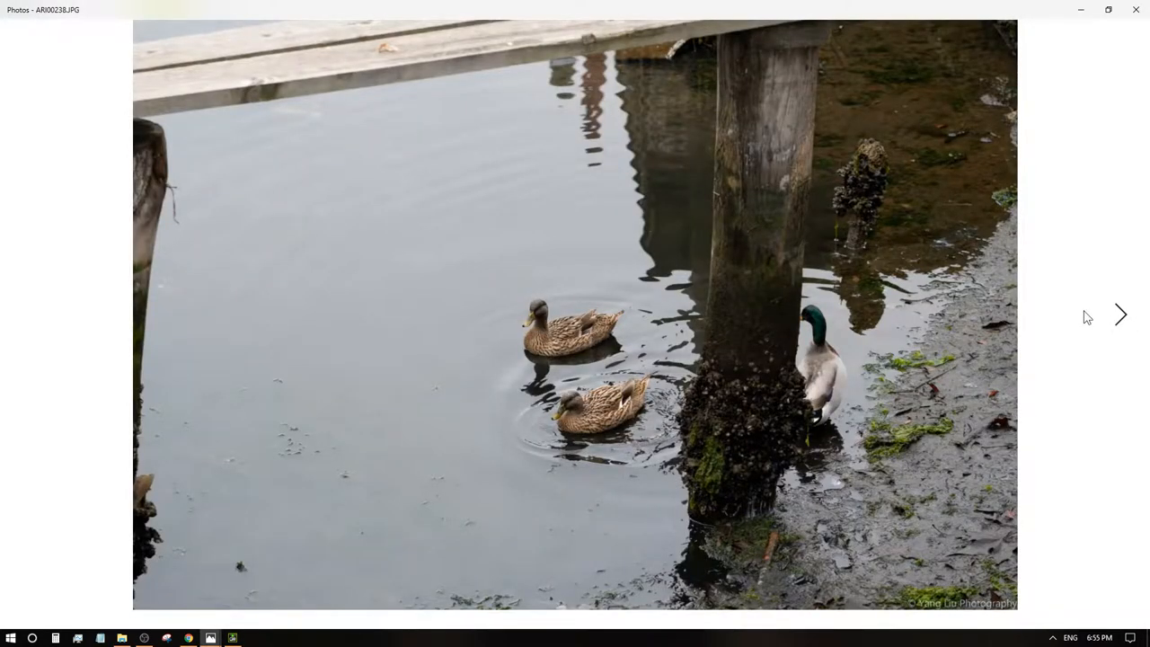
pyautogui.click(1127, 341)
pyautogui.click(40, 323)
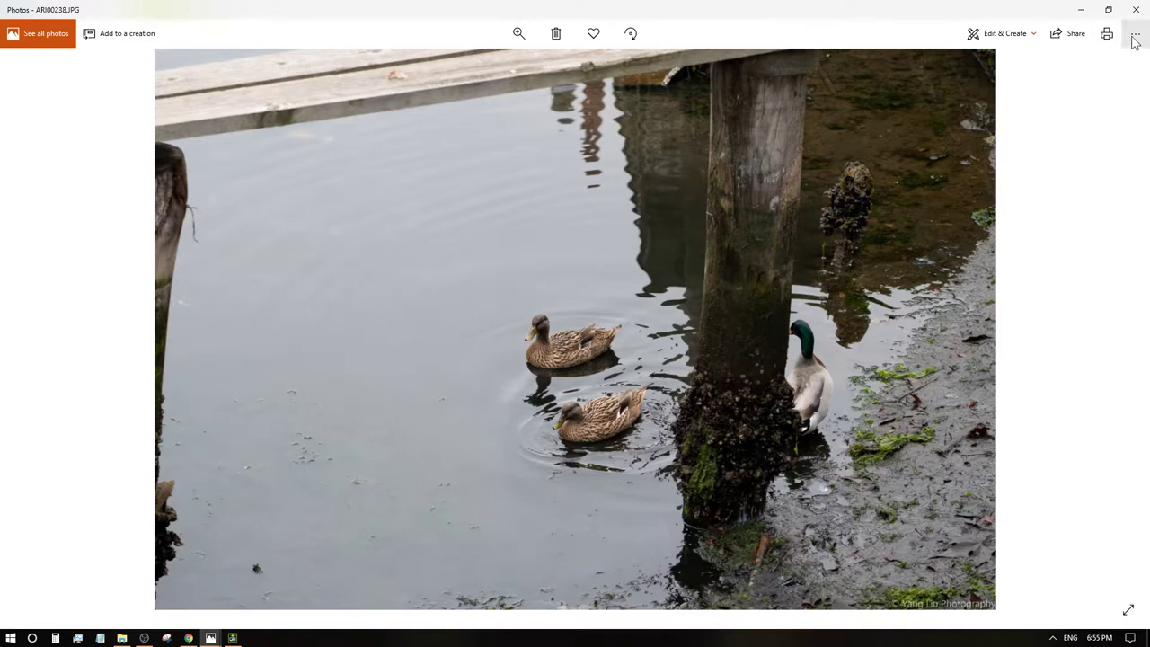
# - Show the ducks photo's file information, return it to full view, and move on to corridor photo ARI00239
pyautogui.click(1136, 33)
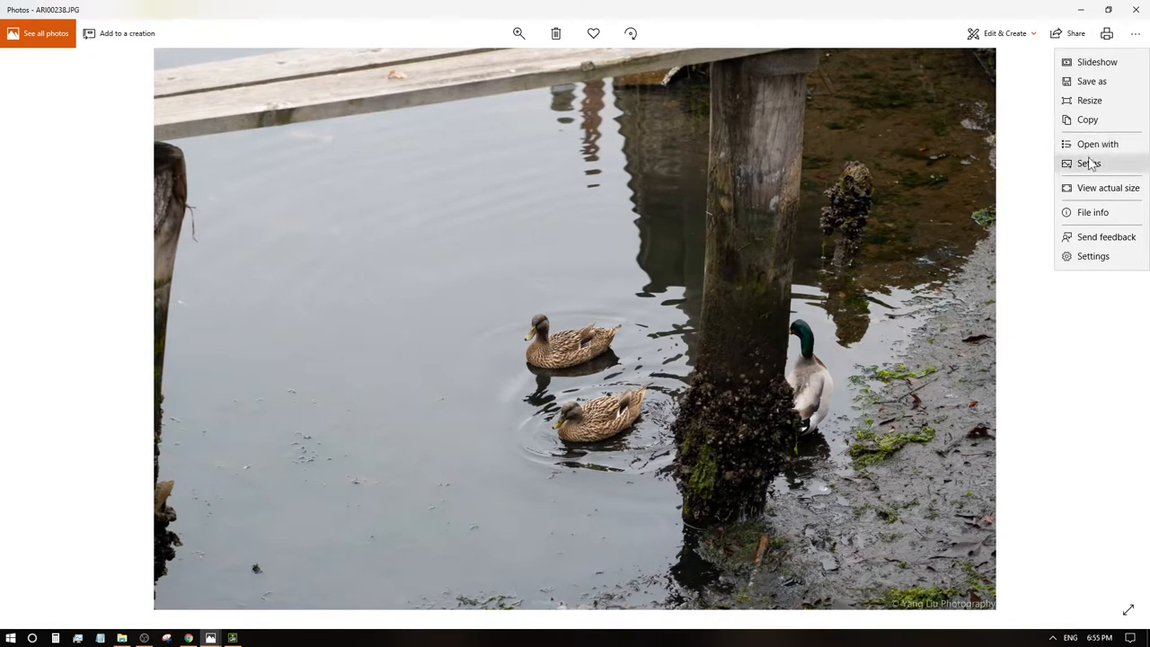
pyautogui.click(1093, 216)
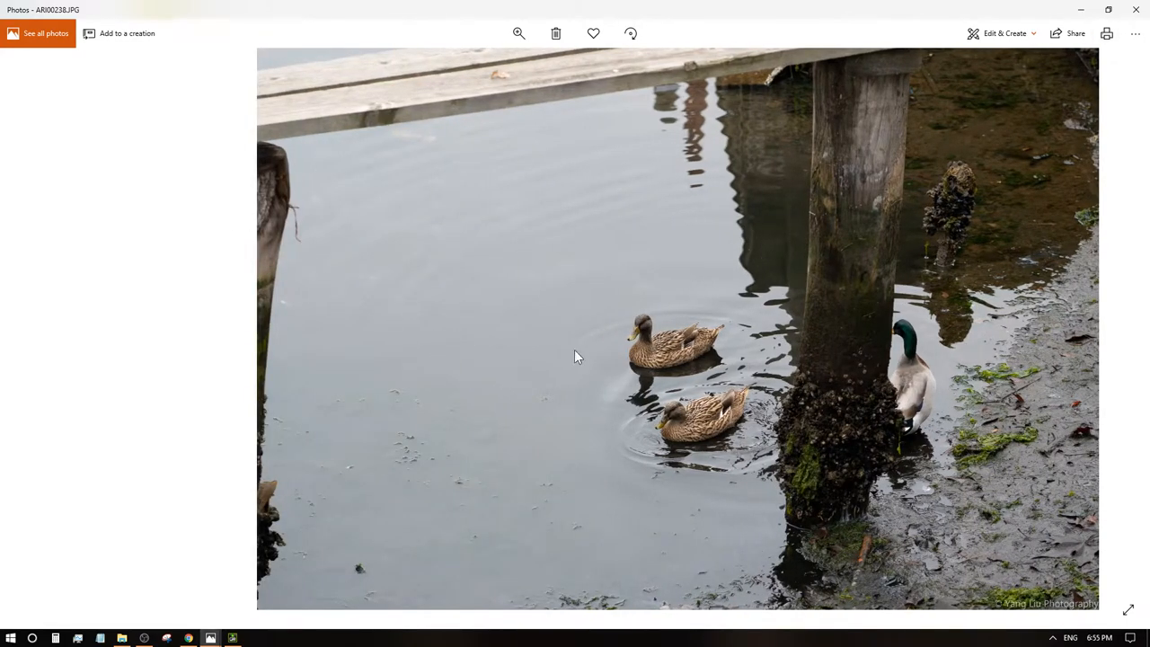
pyautogui.scroll(2, 607, 382)
pyautogui.scroll(-1, 606, 382)
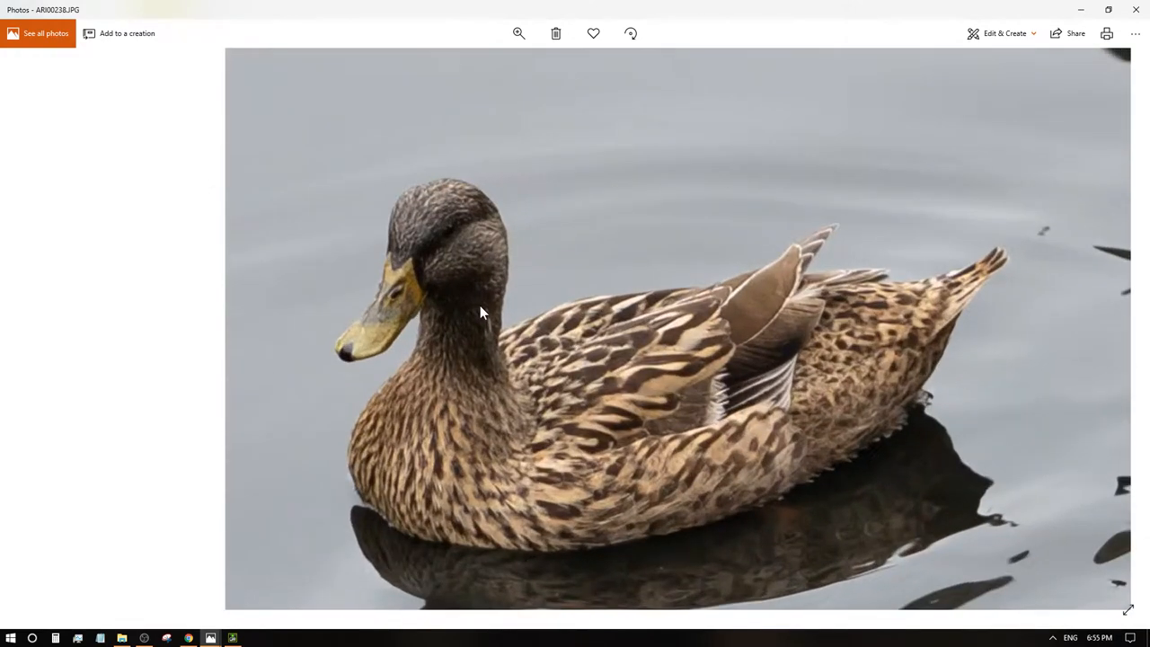
pyautogui.scroll(1, 517, 315)
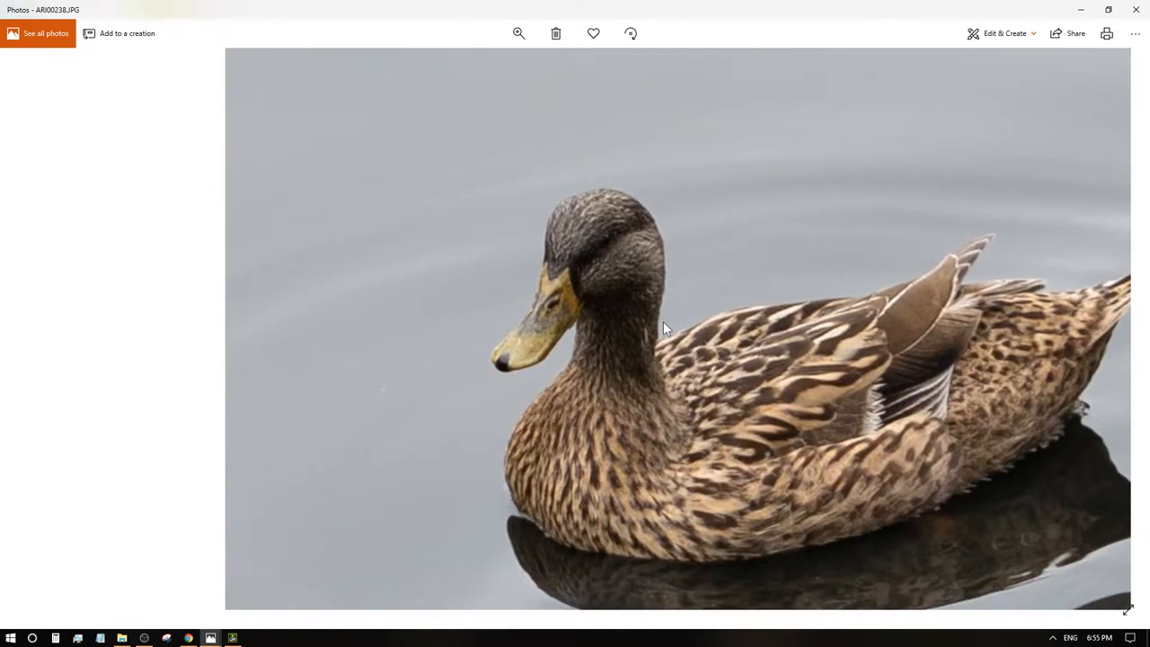
pyautogui.press('Right')
pyautogui.click(1135, 33)
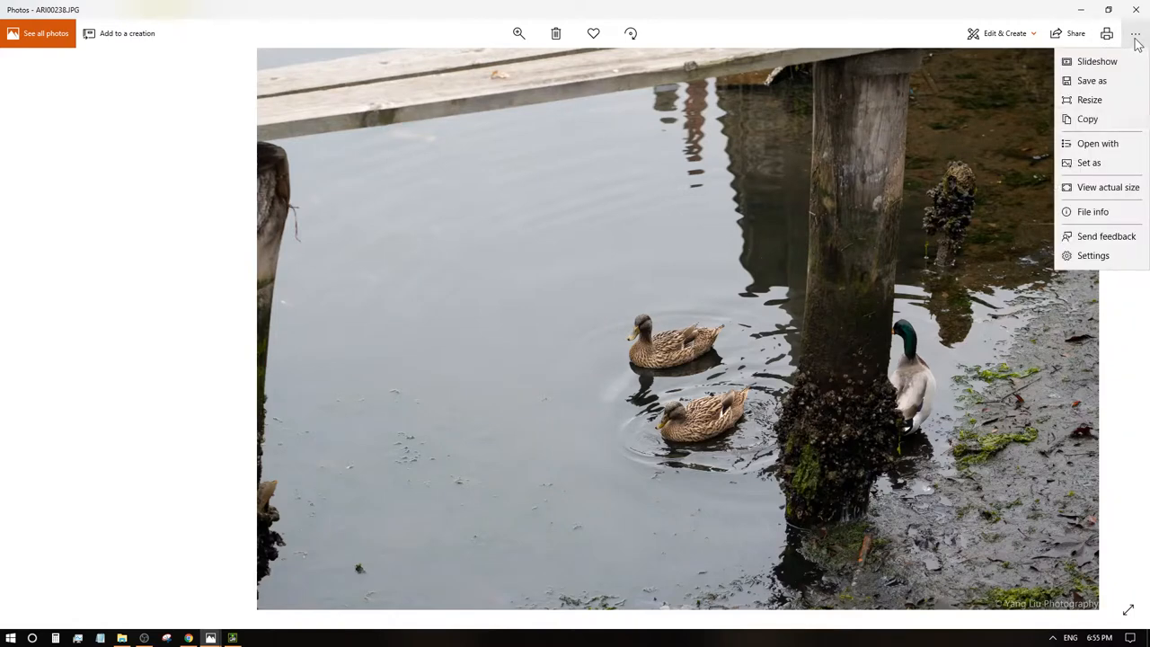
pyautogui.click(1120, 328)
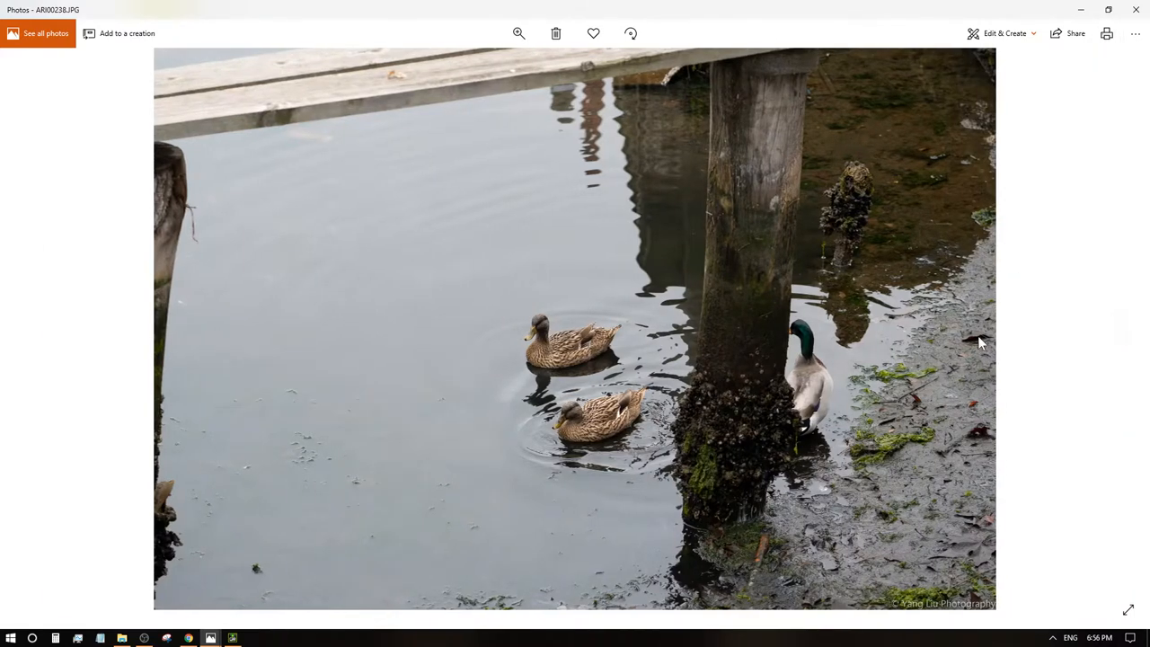
# - Advance past the corridor and bare tree photos to the foggy canal bridges photo ARI00247
pyautogui.click(1120, 337)
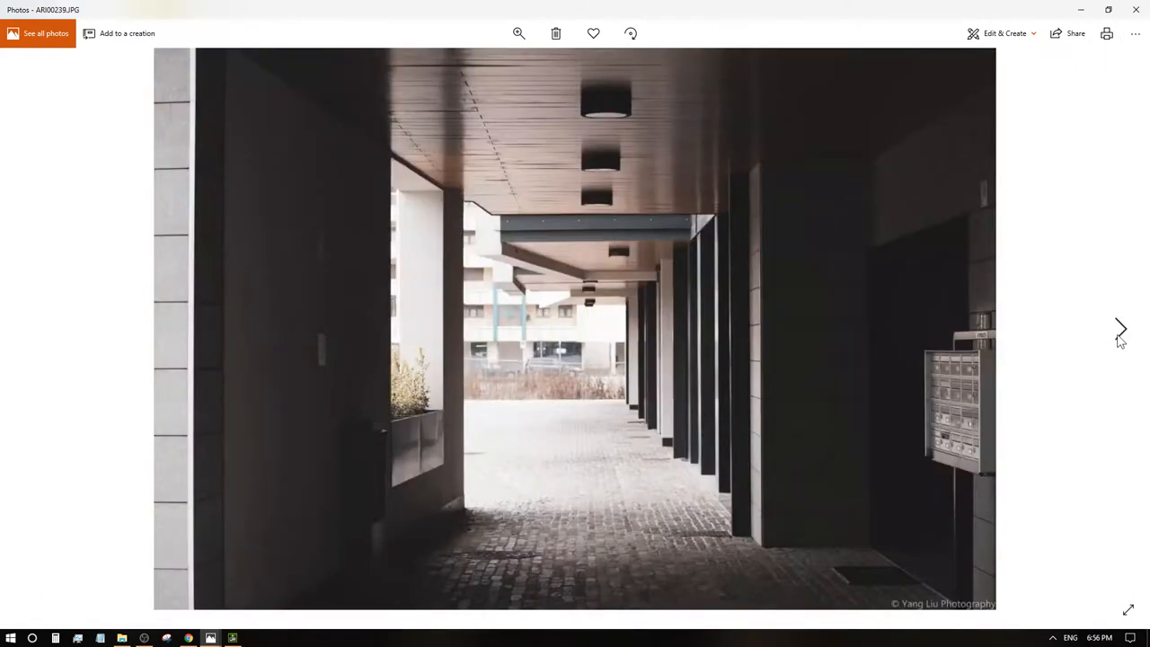
pyautogui.click(1120, 338)
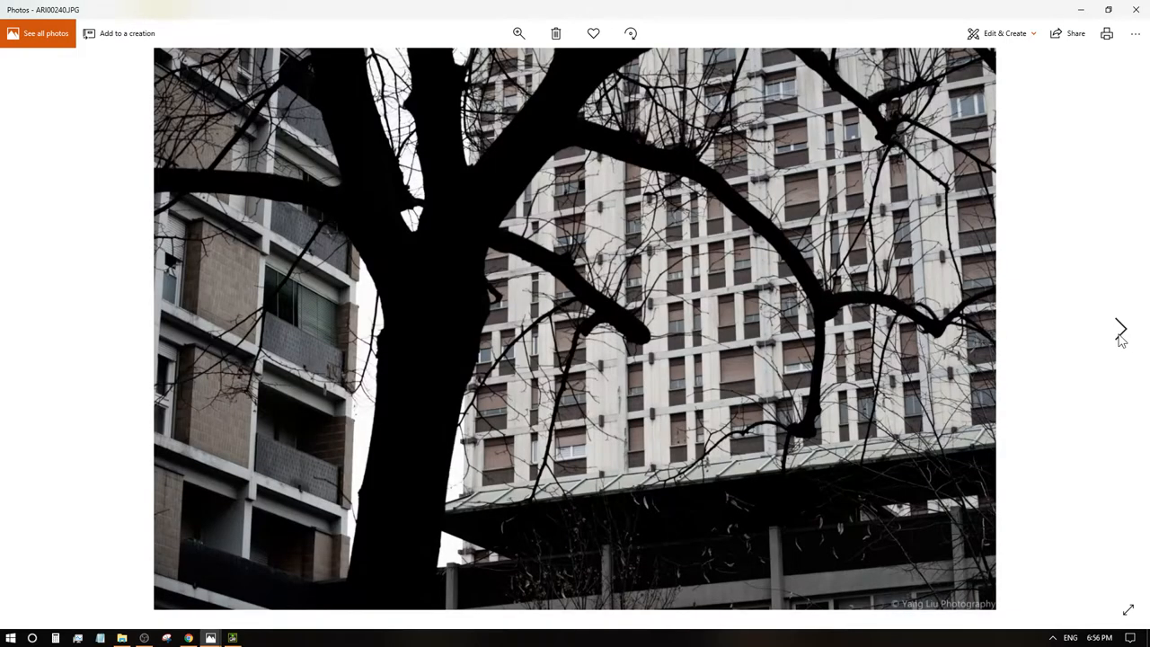
pyautogui.click(1121, 339)
pyautogui.click(1120, 340)
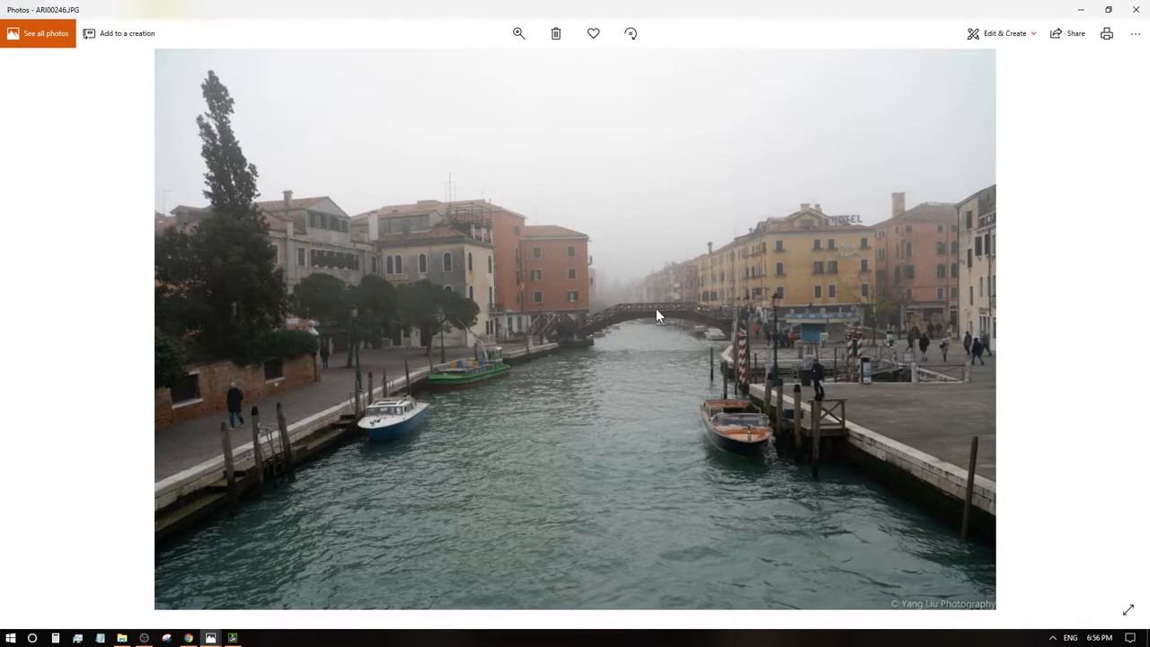
pyautogui.scroll(5, 629, 305)
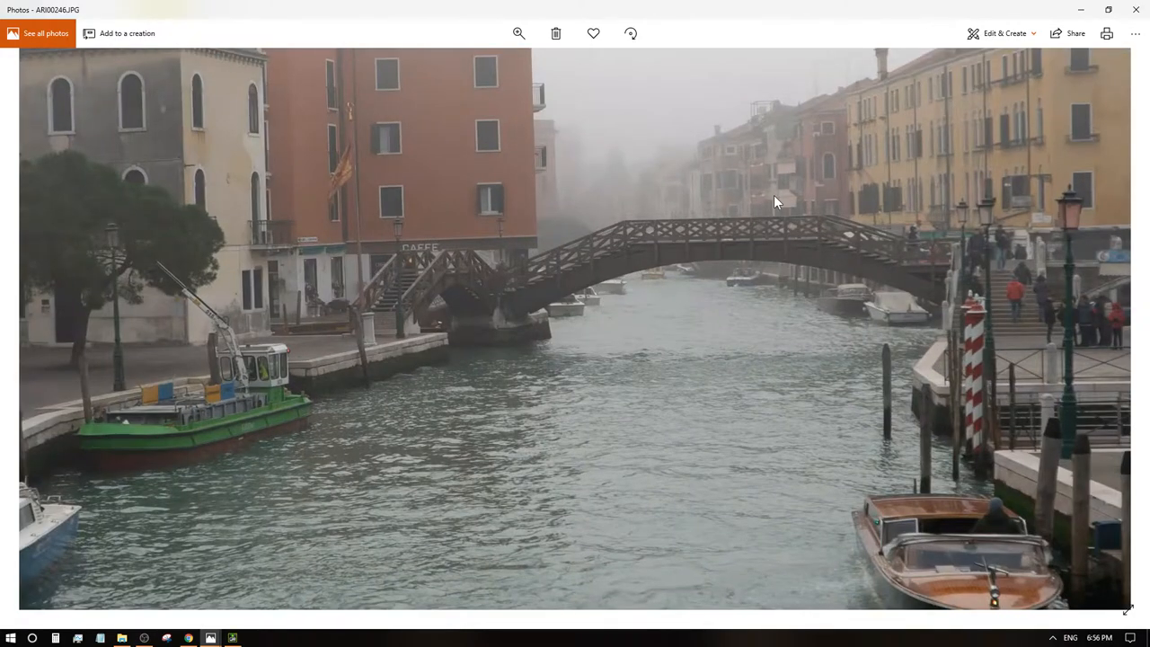
# - Pan the magnified canal view across the left buildings, CAFFE staircase, bridge arch, stairs and lower bridge
pyautogui.moveTo(773, 195)
pyautogui.mouseDown()
pyautogui.moveTo(714, 379)
pyautogui.moveTo(586, 438)
pyautogui.moveTo(538, 259)
pyautogui.mouseUp()
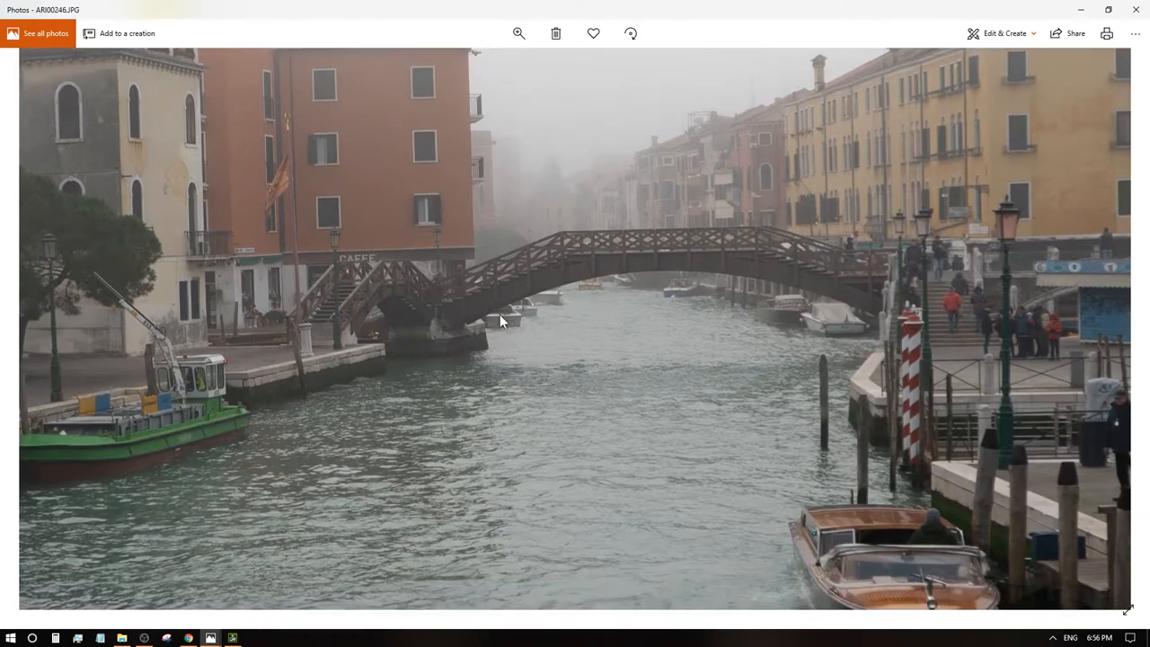
pyautogui.moveTo(500, 315); pyautogui.dragTo(541, 323)
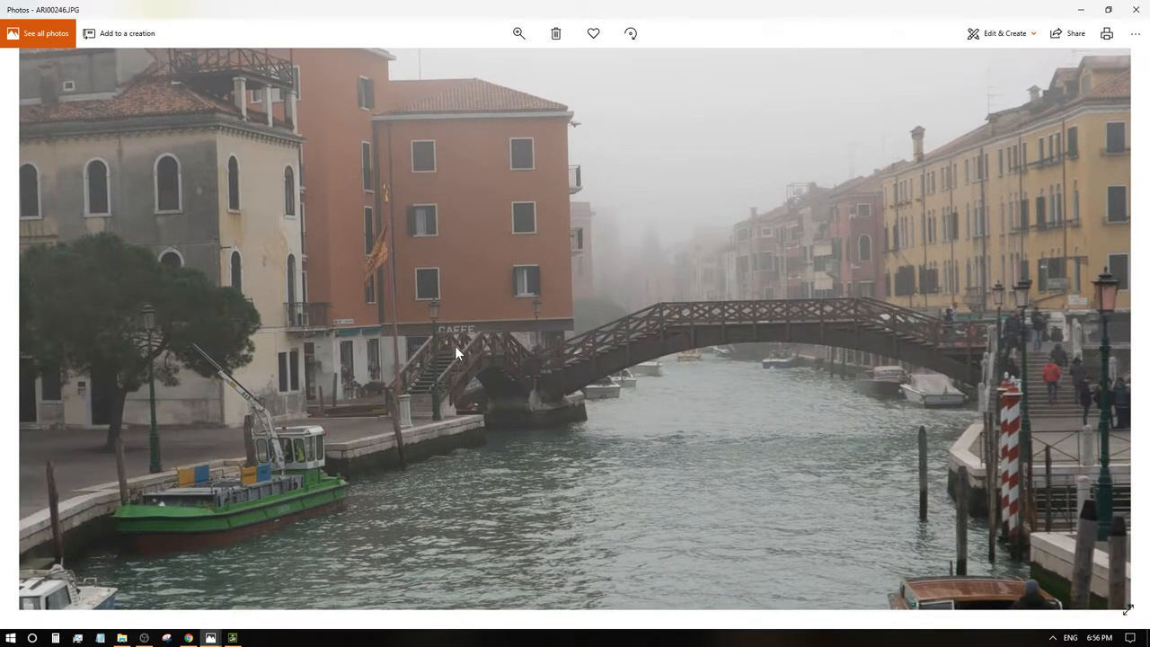
pyautogui.scroll(2, 482, 329)
pyautogui.scroll(2, 452, 320)
pyautogui.scroll(2, 488, 336)
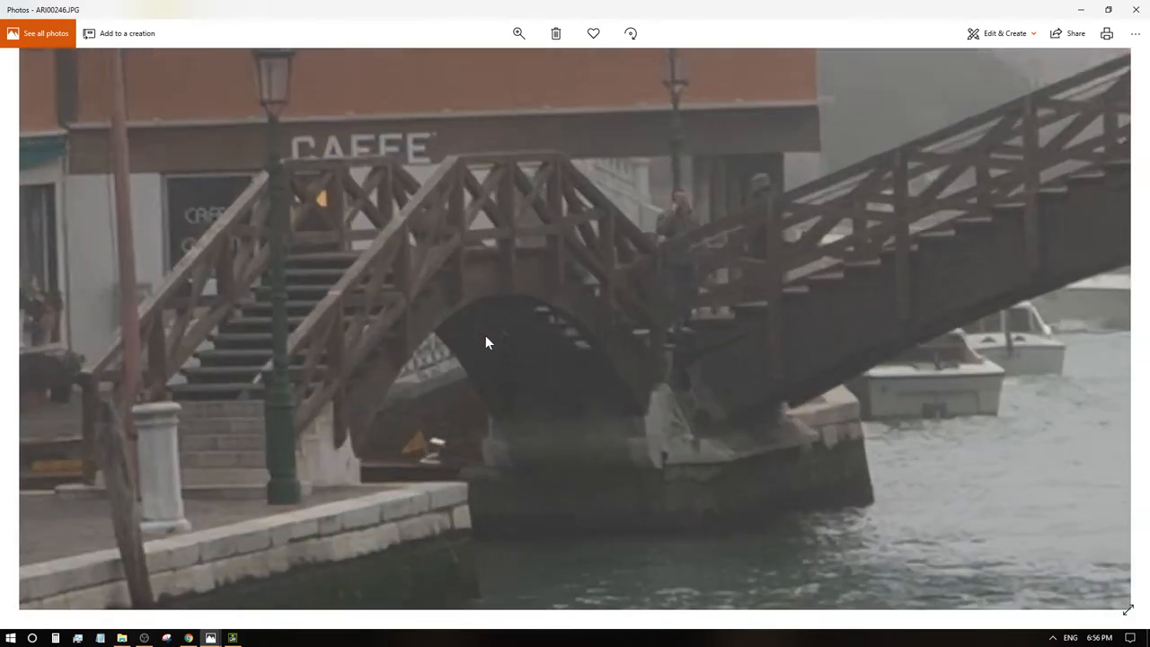
pyautogui.moveTo(618, 306); pyautogui.dragTo(208, 292)
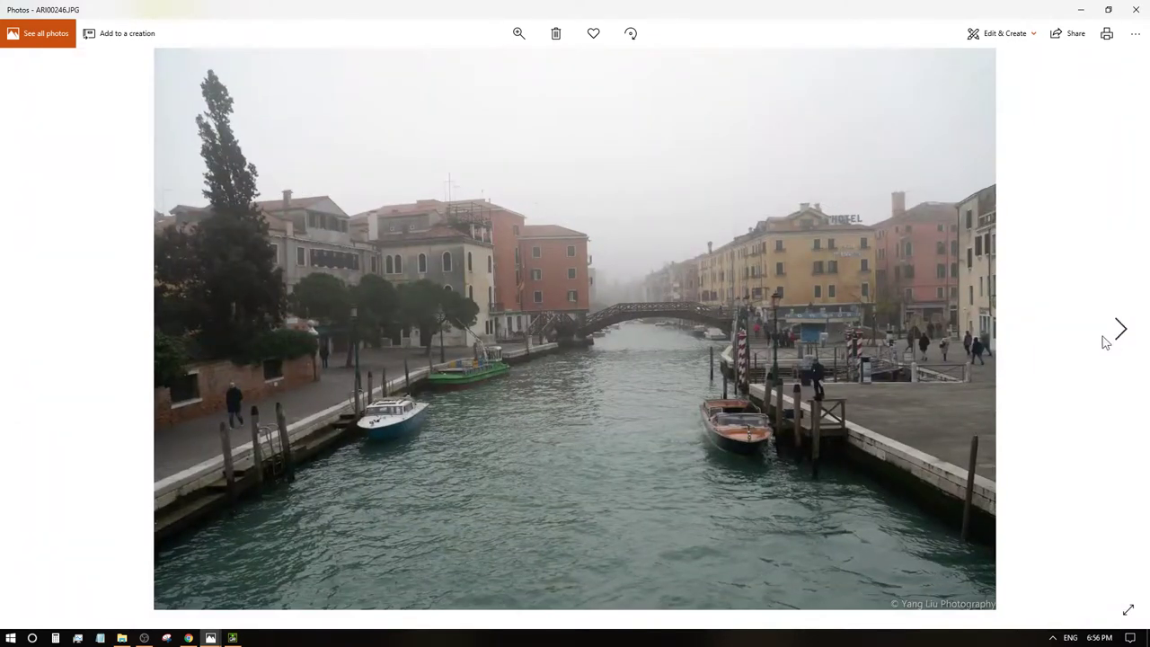
pyautogui.click(1120, 333)
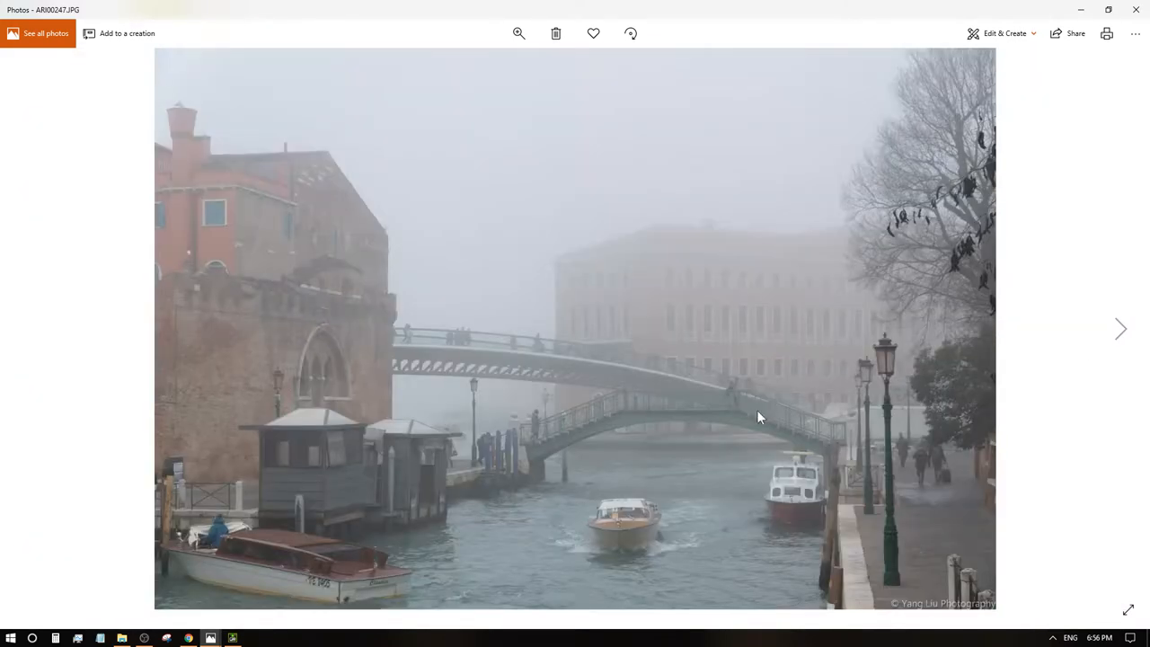
pyautogui.scroll(2, 658, 420)
pyautogui.scroll(2, 507, 420)
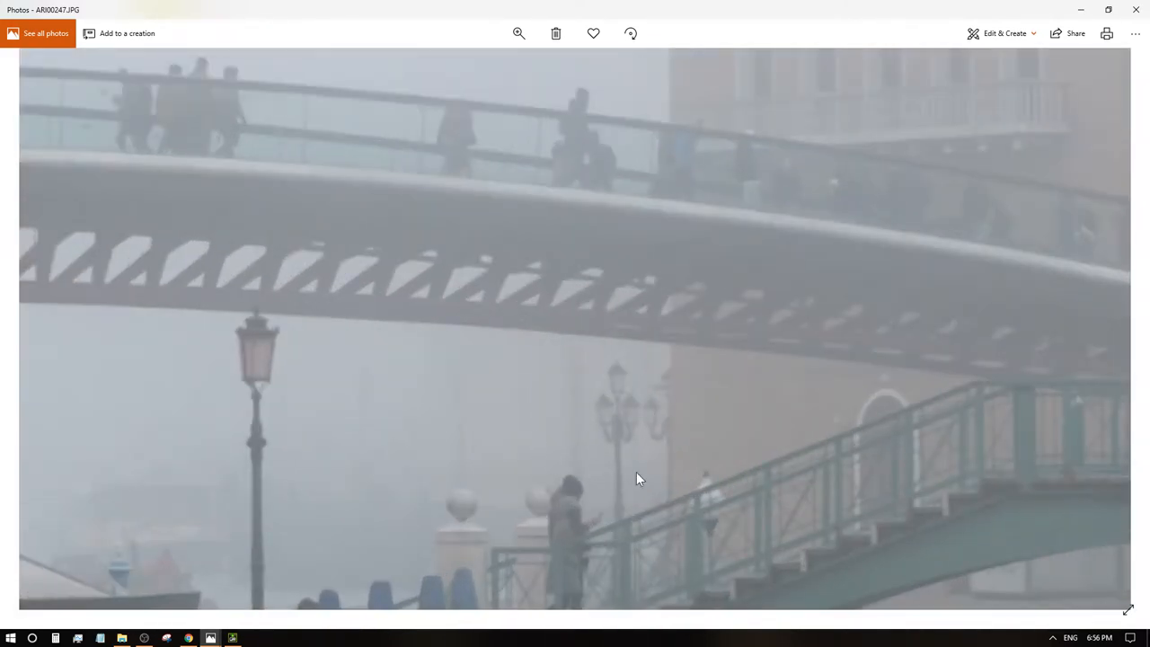
pyautogui.moveTo(667, 398); pyautogui.dragTo(683, 197)
pyautogui.moveTo(598, 402); pyautogui.dragTo(767, 434)
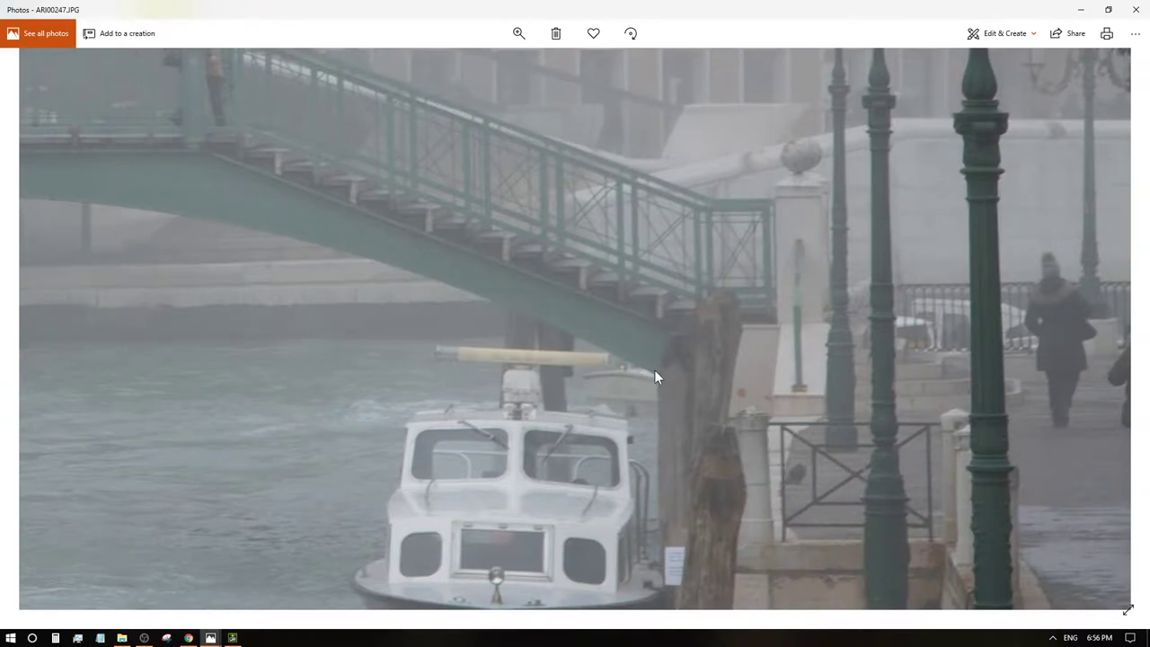
pyautogui.moveTo(654, 370)
pyautogui.mouseDown()
pyautogui.moveTo(320, 201)
pyautogui.moveTo(470, 416)
pyautogui.moveTo(780, 333)
pyautogui.mouseUp()
pyautogui.scroll(-5, 797, 363)
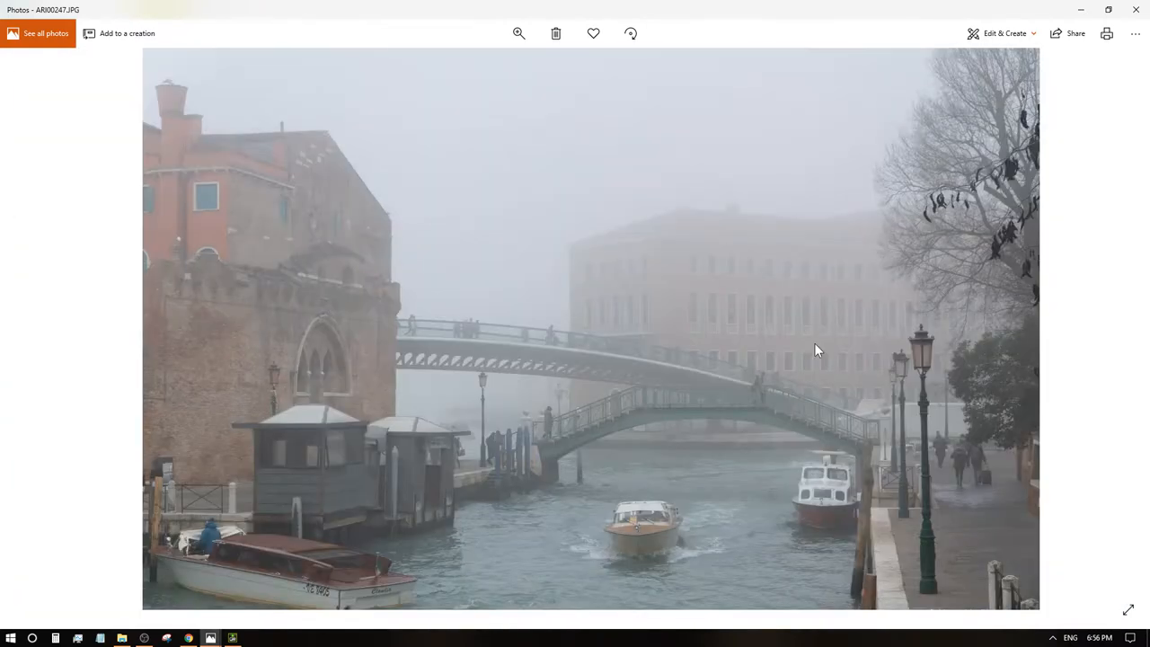
# - Advance to ARI00248 and pan its close-up down to the canal, the right-hand wall and the group of walkers
pyautogui.click(1120, 328)
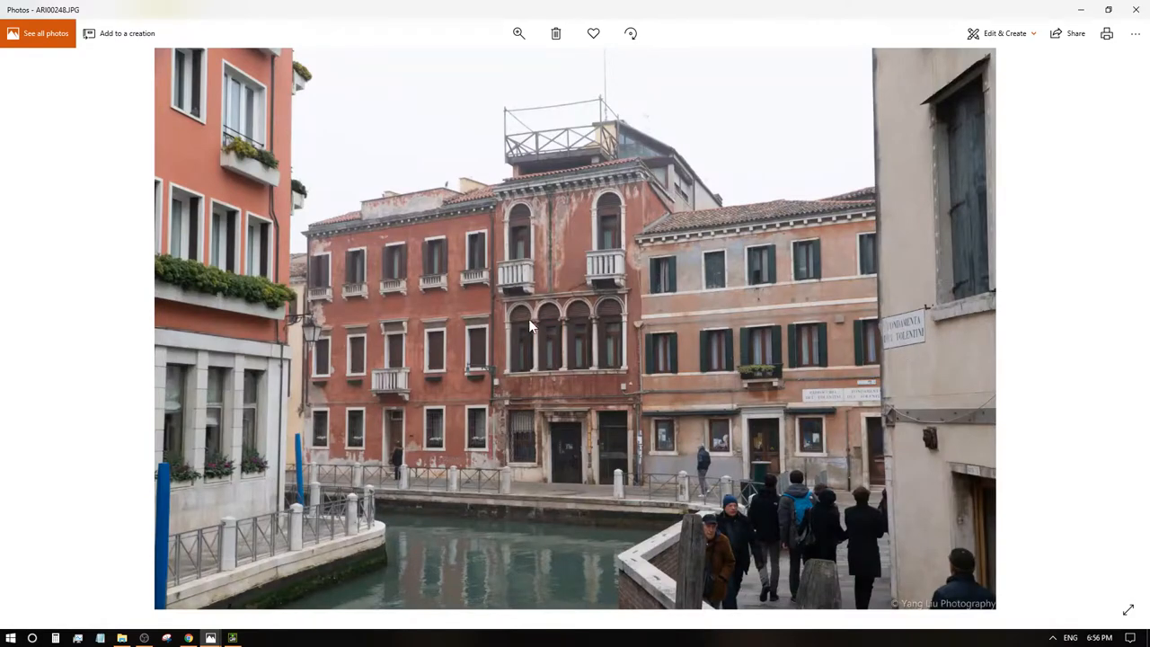
pyautogui.scroll(2, 604, 337)
pyautogui.scroll(2, 608, 348)
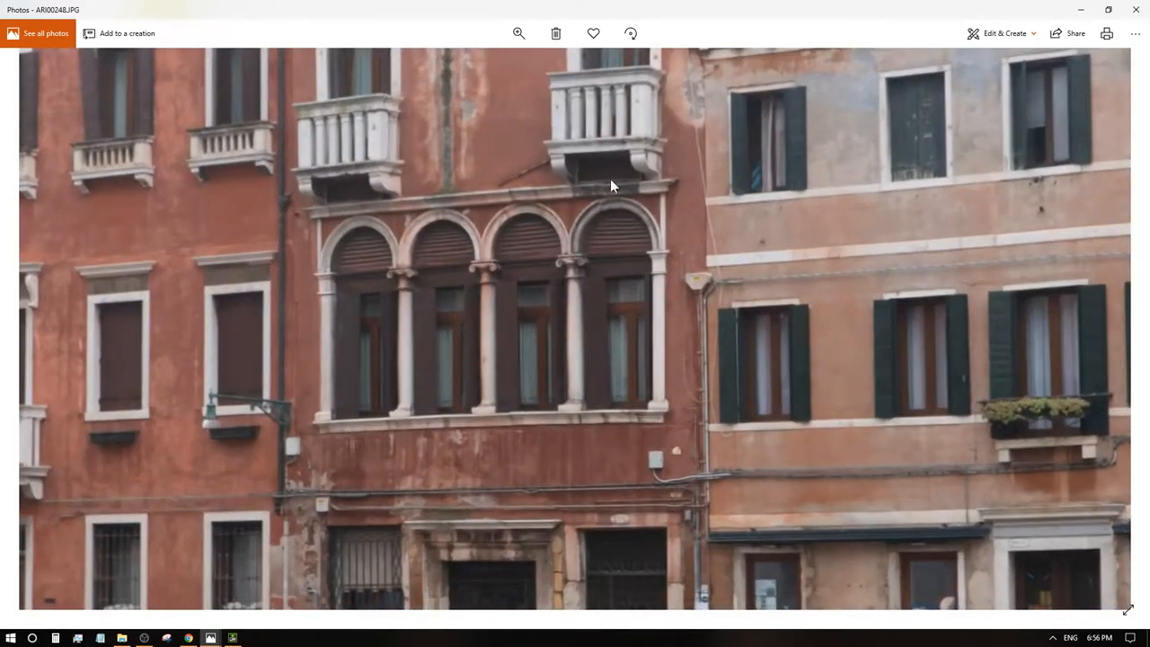
pyautogui.moveTo(604, 435); pyautogui.dragTo(597, 195)
pyautogui.moveTo(613, 602)
pyautogui.mouseDown()
pyautogui.moveTo(612, 401)
pyautogui.moveTo(357, 295)
pyautogui.mouseUp()
pyautogui.moveTo(680, 409); pyautogui.dragTo(489, 331)
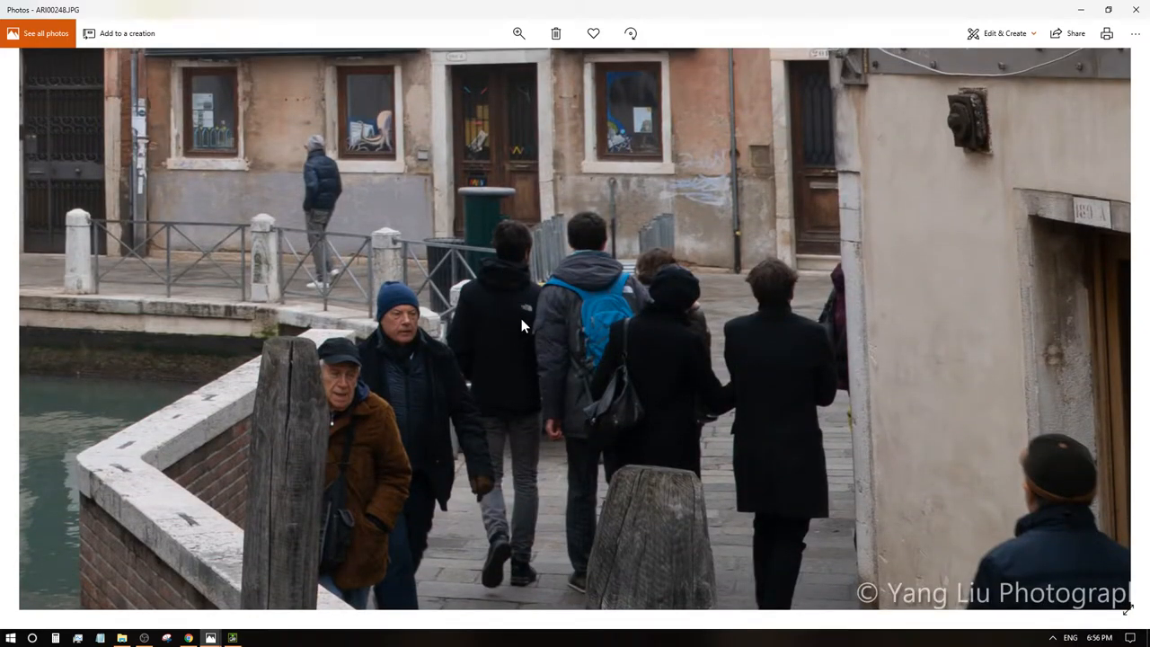
pyautogui.moveTo(472, 340); pyautogui.dragTo(627, 320)
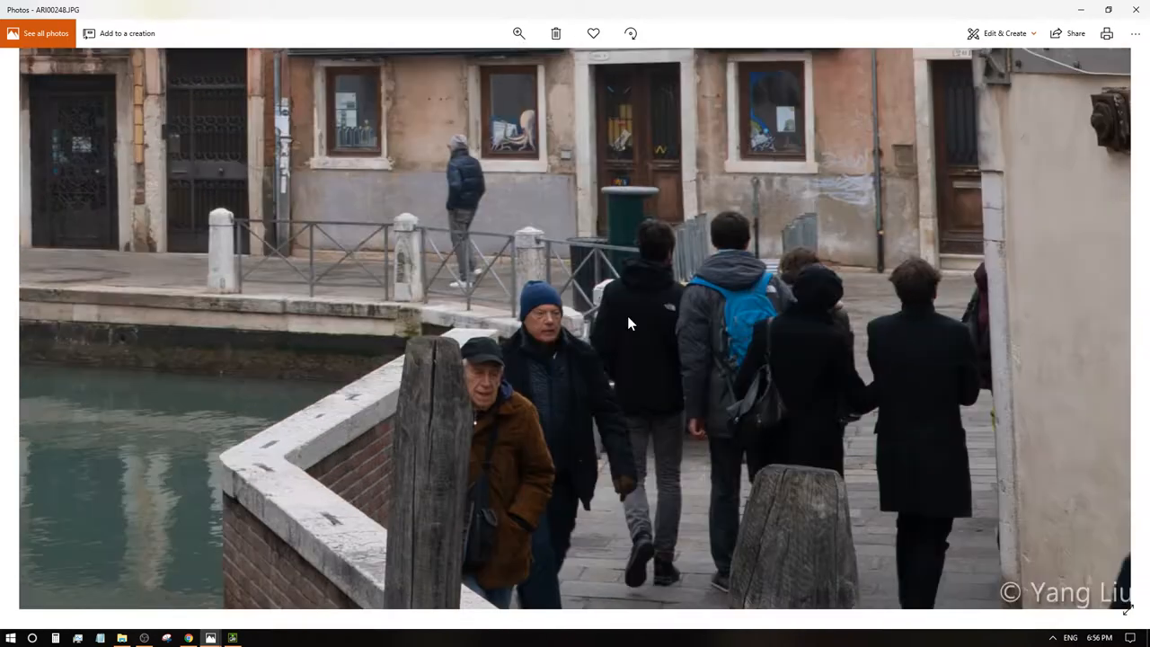
pyautogui.scroll(2, 496, 395)
pyautogui.scroll(2, 524, 376)
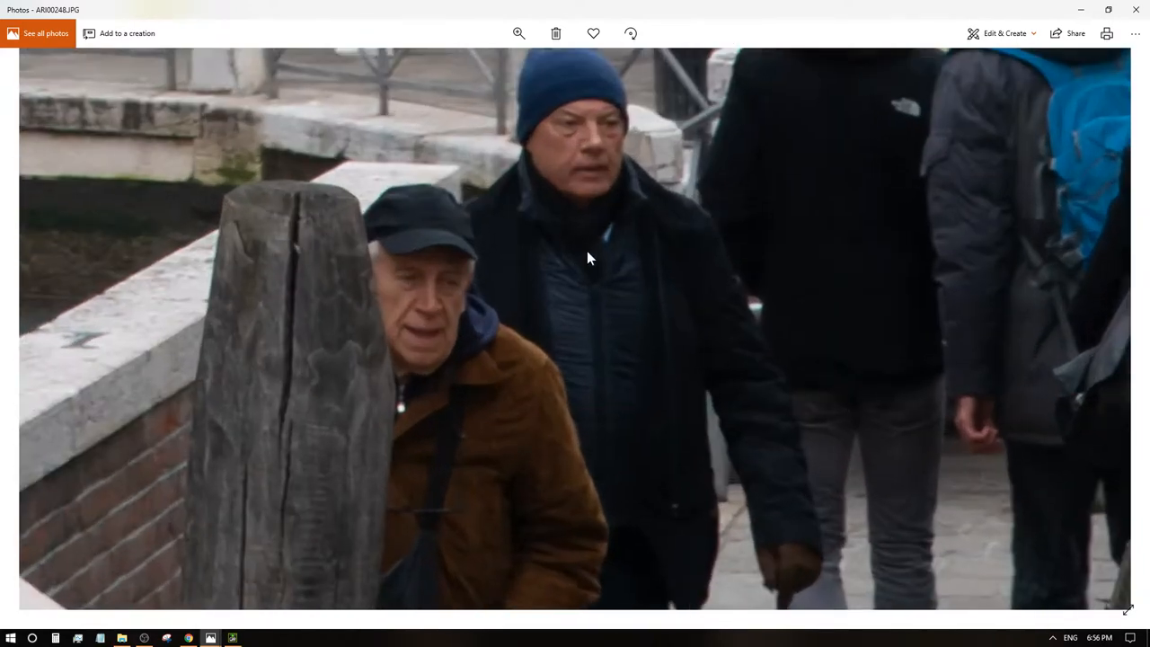
# - Pan on to the door behind, the octopus window and across the red building's arched windows
pyautogui.moveTo(603, 246); pyautogui.dragTo(513, 455)
pyautogui.moveTo(647, 301); pyautogui.dragTo(519, 519)
pyautogui.scroll(-2, 518, 519)
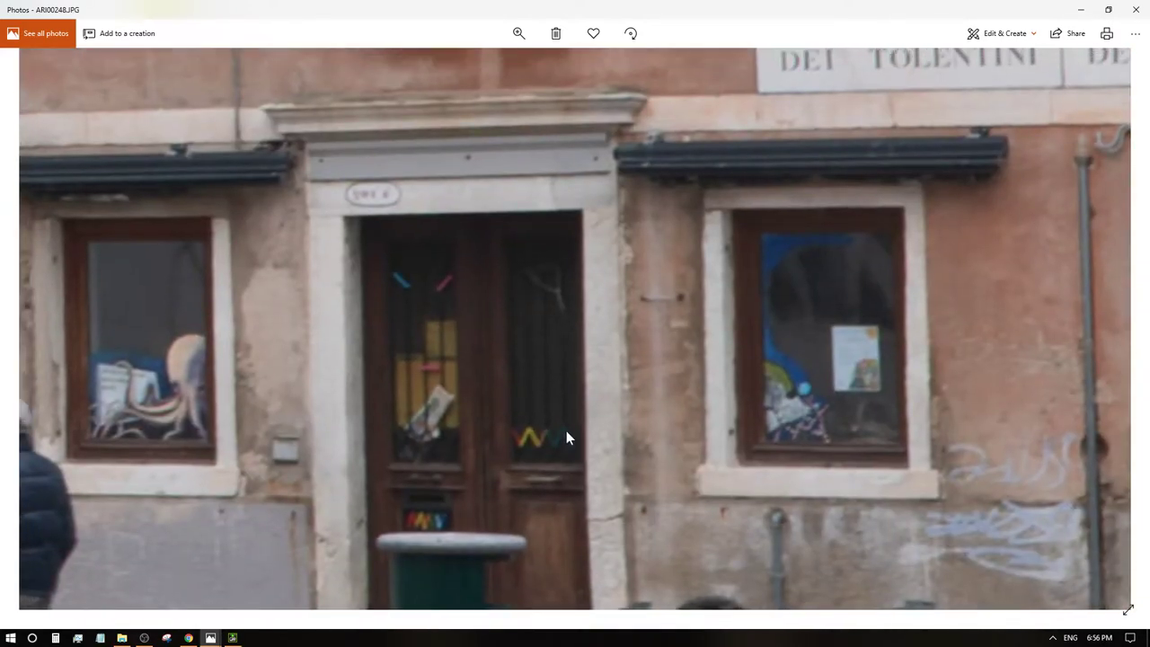
pyautogui.scroll(2, 566, 430)
pyautogui.moveTo(515, 368)
pyautogui.mouseDown()
pyautogui.moveTo(749, 419)
pyautogui.moveTo(641, 404)
pyautogui.mouseUp()
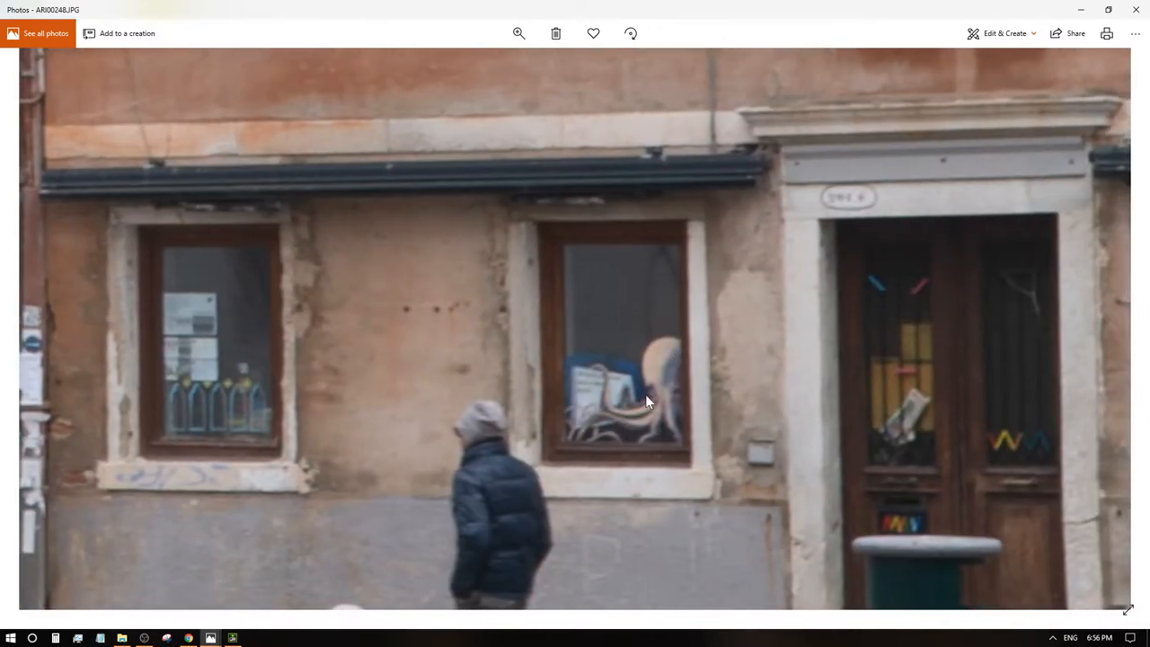
pyautogui.scroll(-5, 414, 376)
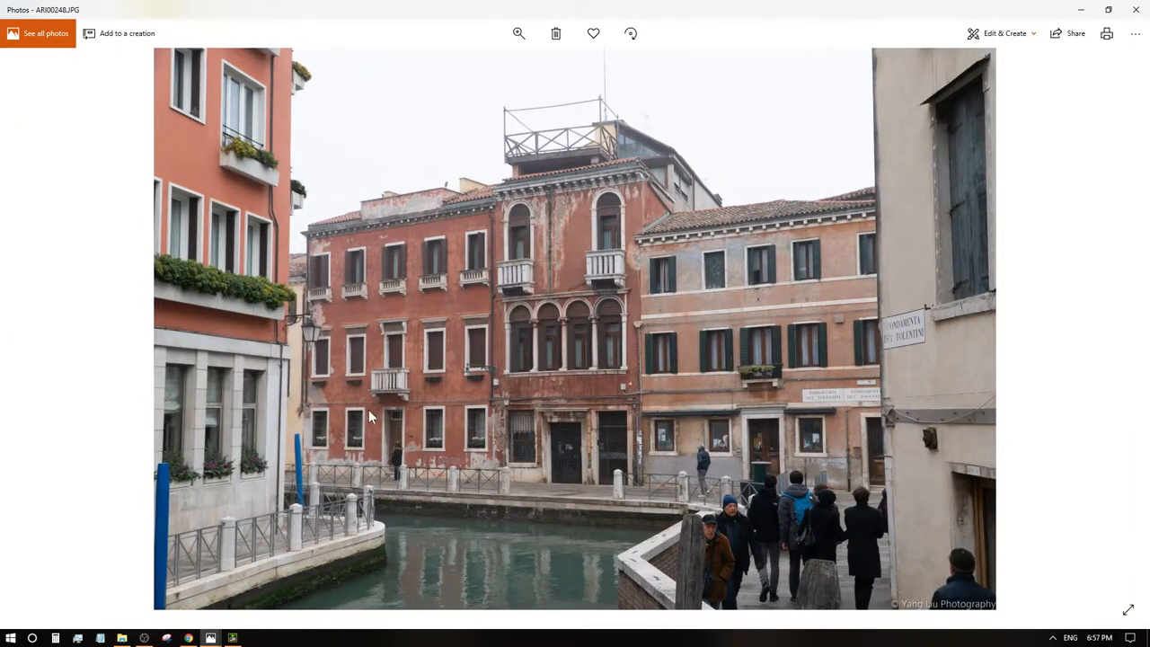
pyautogui.scroll(2, 360, 428)
pyautogui.scroll(1, 363, 430)
pyautogui.scroll(1, 555, 388)
pyautogui.scroll(-2, 555, 391)
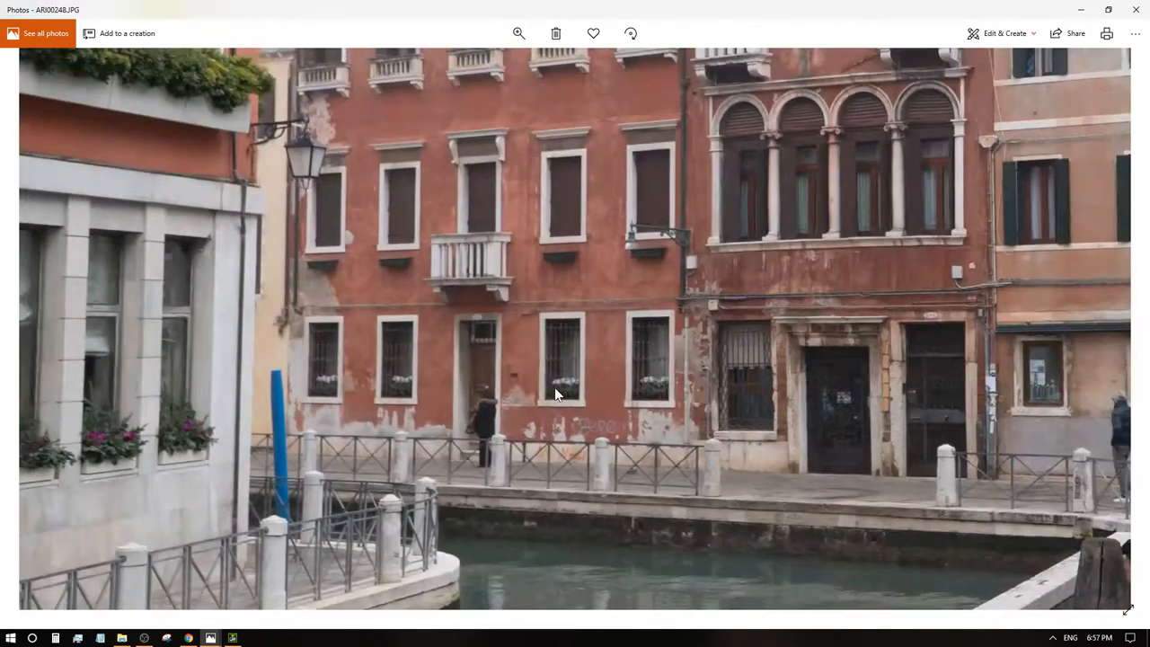
pyautogui.scroll(-3, 556, 393)
pyautogui.scroll(2, 604, 302)
pyautogui.scroll(2, 540, 278)
pyautogui.moveTo(474, 202); pyautogui.dragTo(487, 382)
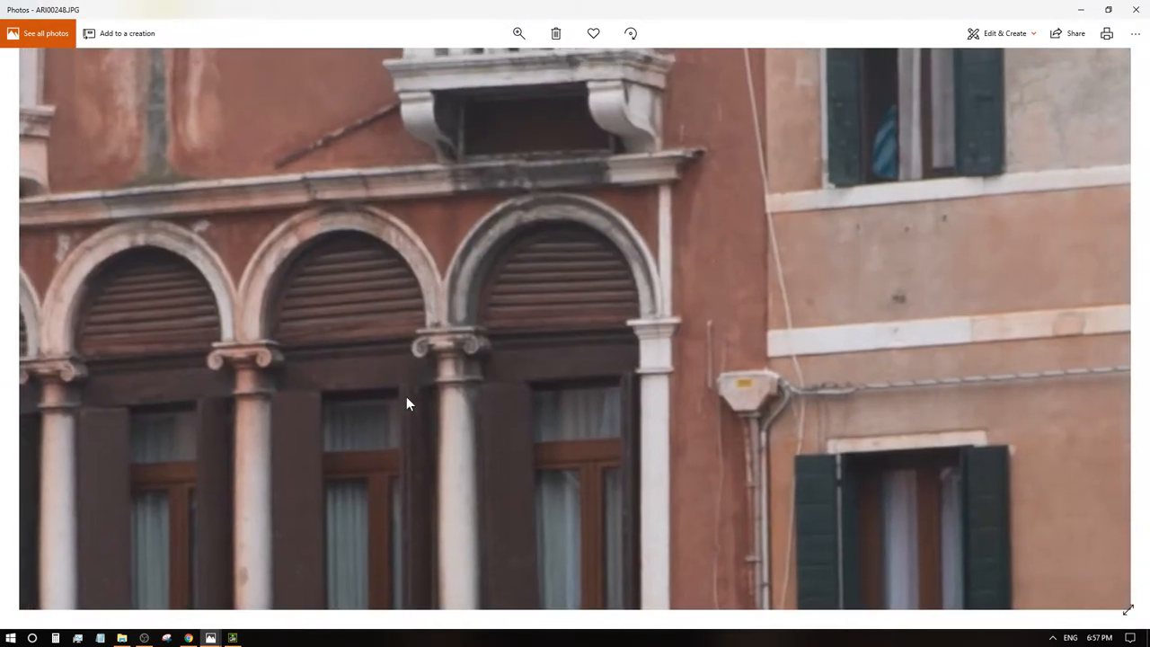
pyautogui.moveTo(408, 399)
pyautogui.mouseDown()
pyautogui.moveTo(547, 170)
pyautogui.moveTo(562, 390)
pyautogui.mouseUp()
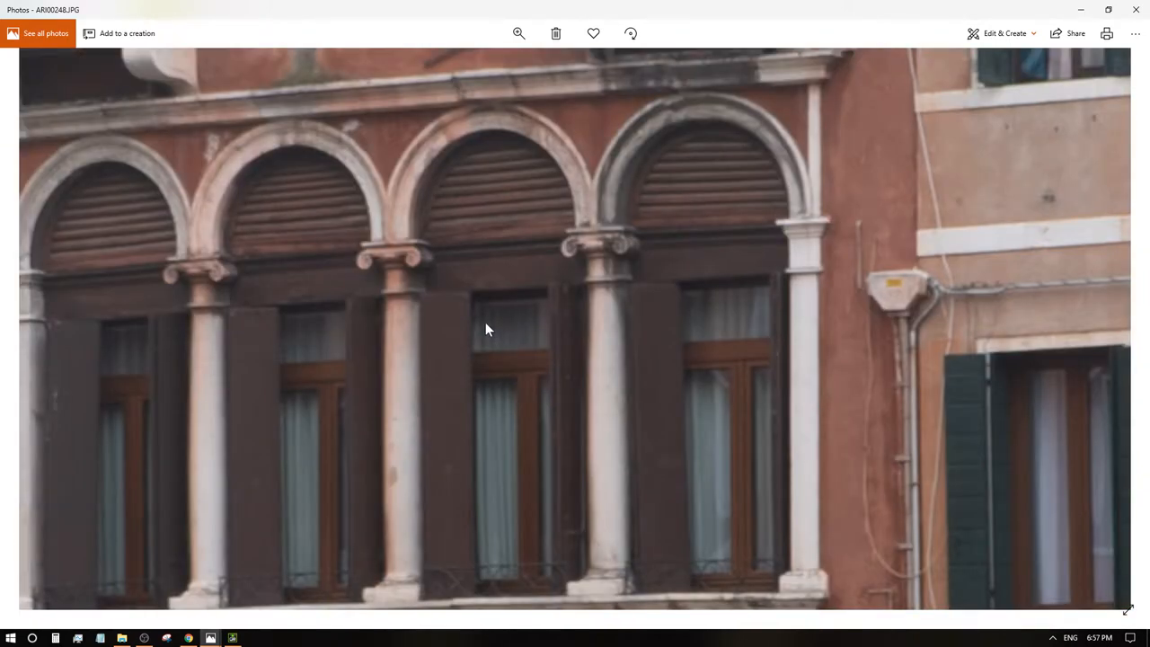
pyautogui.scroll(1, 485, 330)
pyautogui.moveTo(525, 294); pyautogui.dragTo(562, 353)
pyautogui.scroll(1, 562, 355)
pyautogui.scroll(-5, 562, 356)
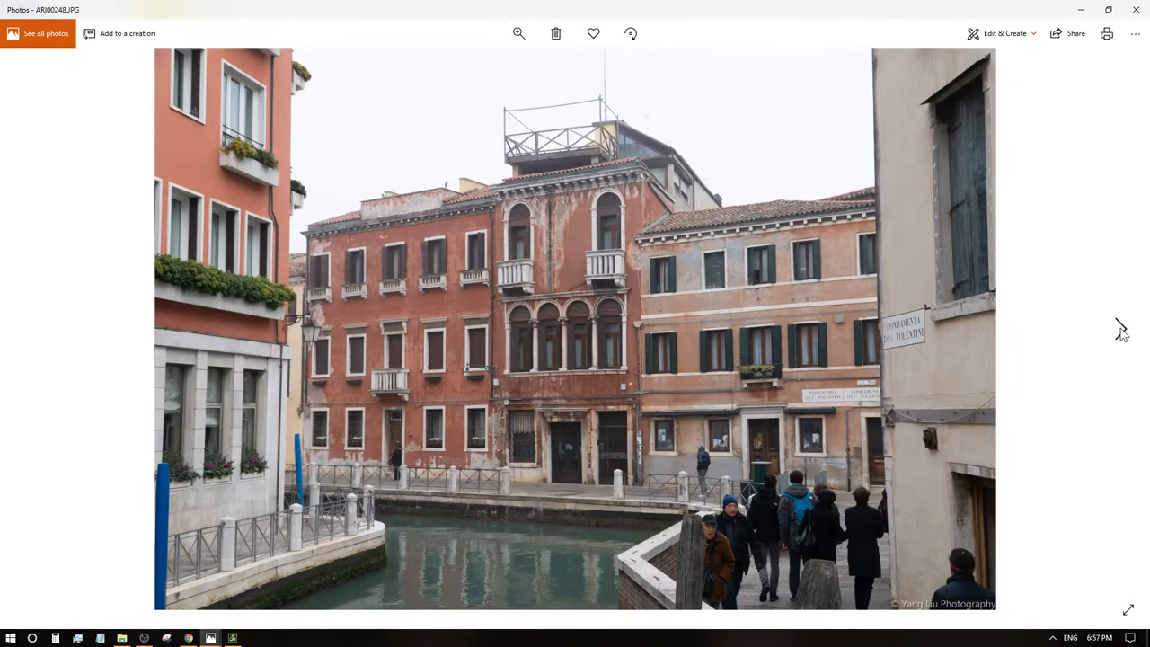
# - Advance through bell tower photo ARI00249 to church ARI00250 and pan its close-up toward the tower top
pyautogui.click(1121, 329)
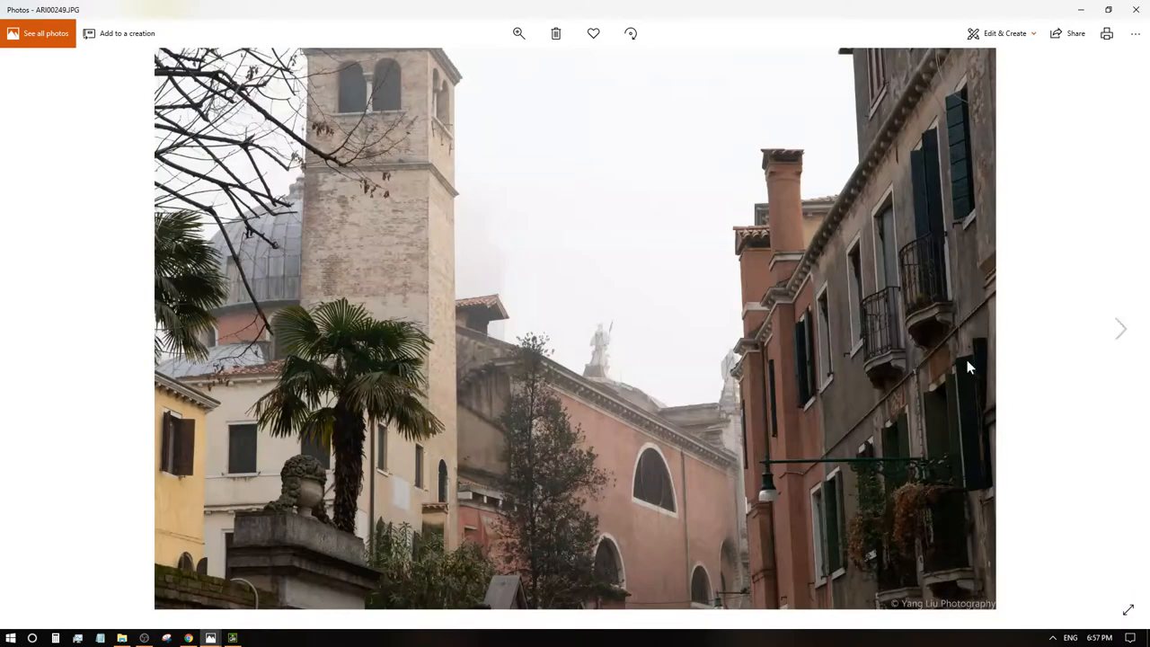
pyautogui.scroll(2, 744, 363)
pyautogui.scroll(2, 827, 405)
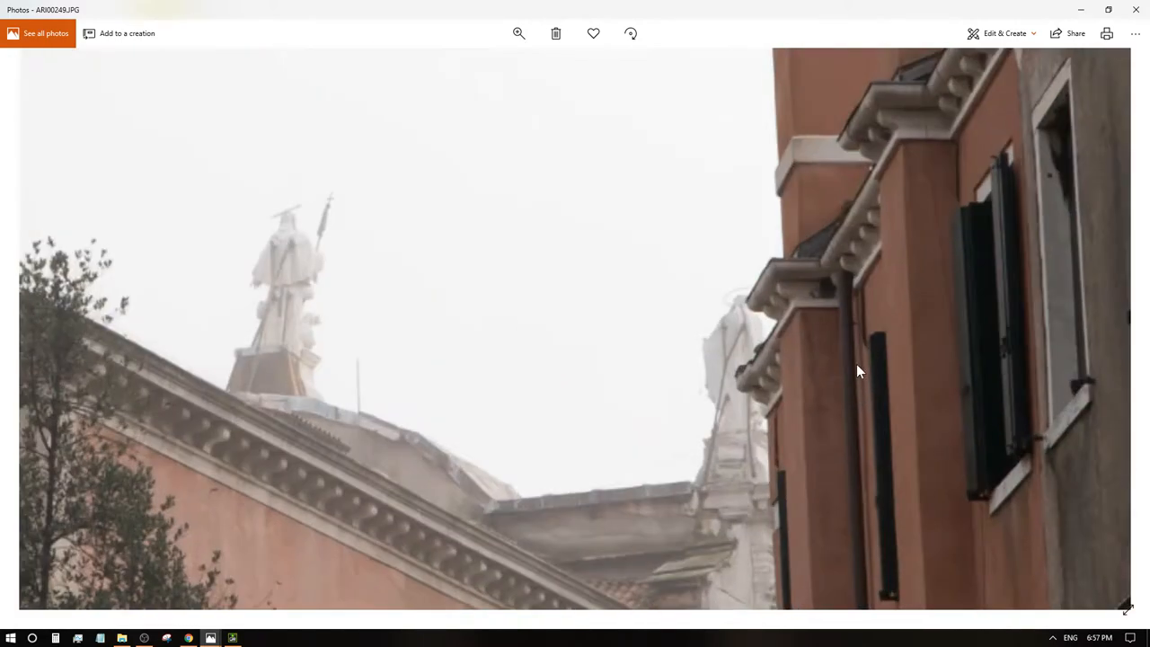
pyautogui.scroll(1, 857, 365)
pyautogui.scroll(1, 605, 360)
pyautogui.scroll(1, 616, 503)
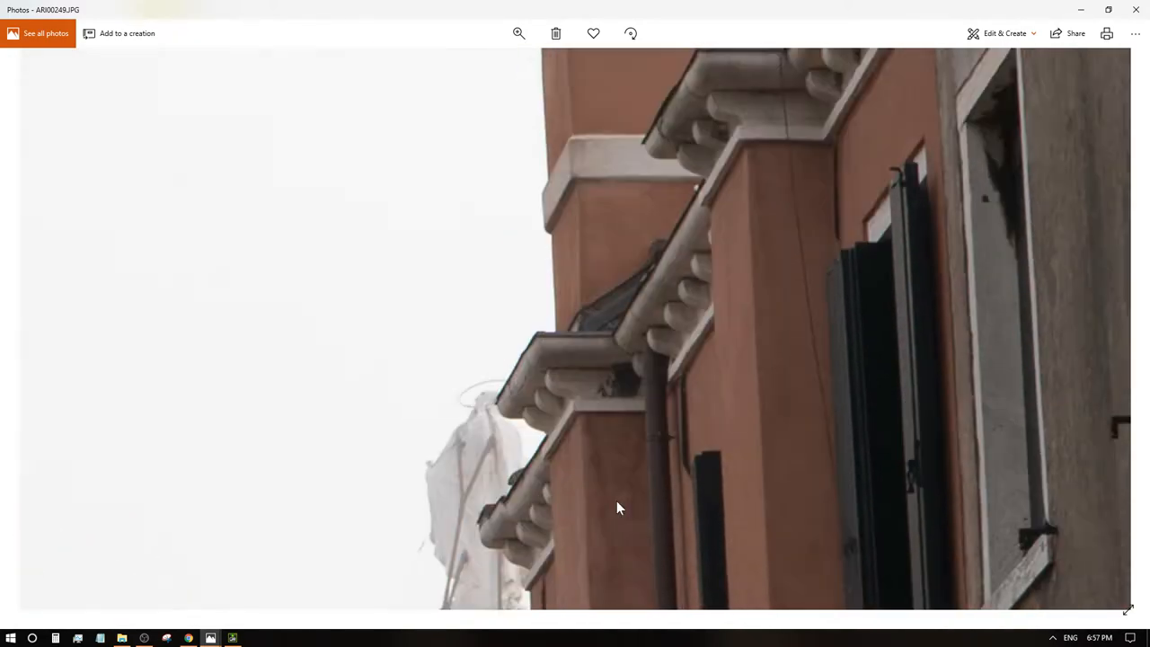
pyautogui.scroll(1, 593, 475)
pyautogui.scroll(1, 624, 466)
pyautogui.scroll(-1, 757, 324)
pyautogui.scroll(-1, 660, 383)
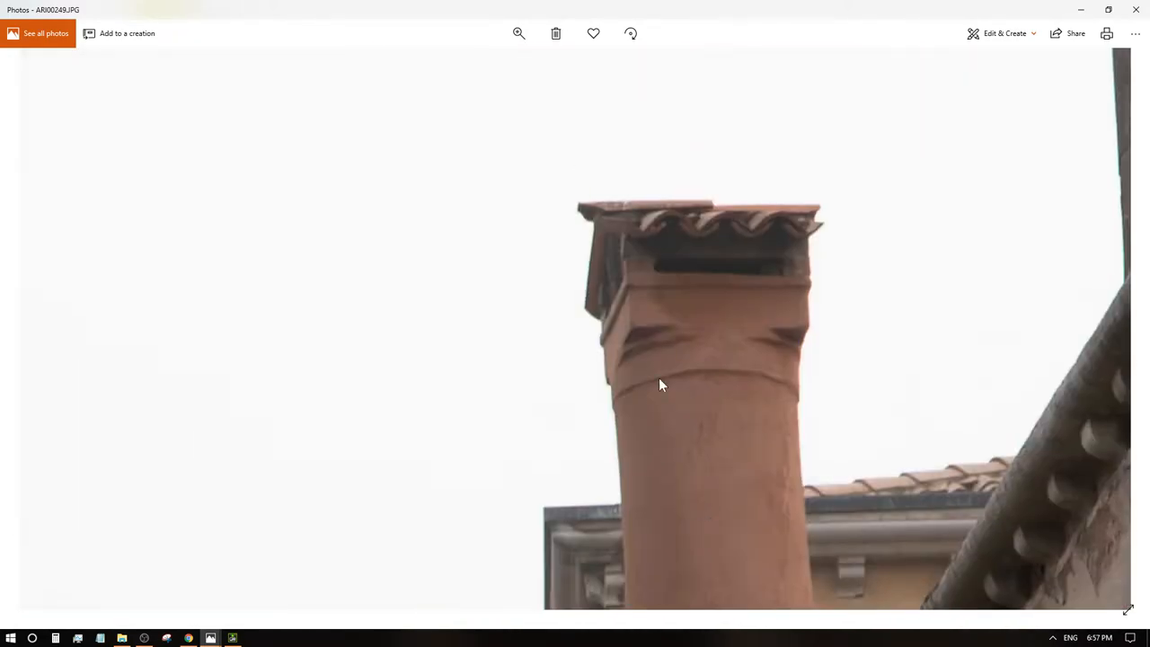
pyautogui.scroll(-2, 679, 431)
pyautogui.scroll(-1, 679, 431)
pyautogui.scroll(2, 318, 372)
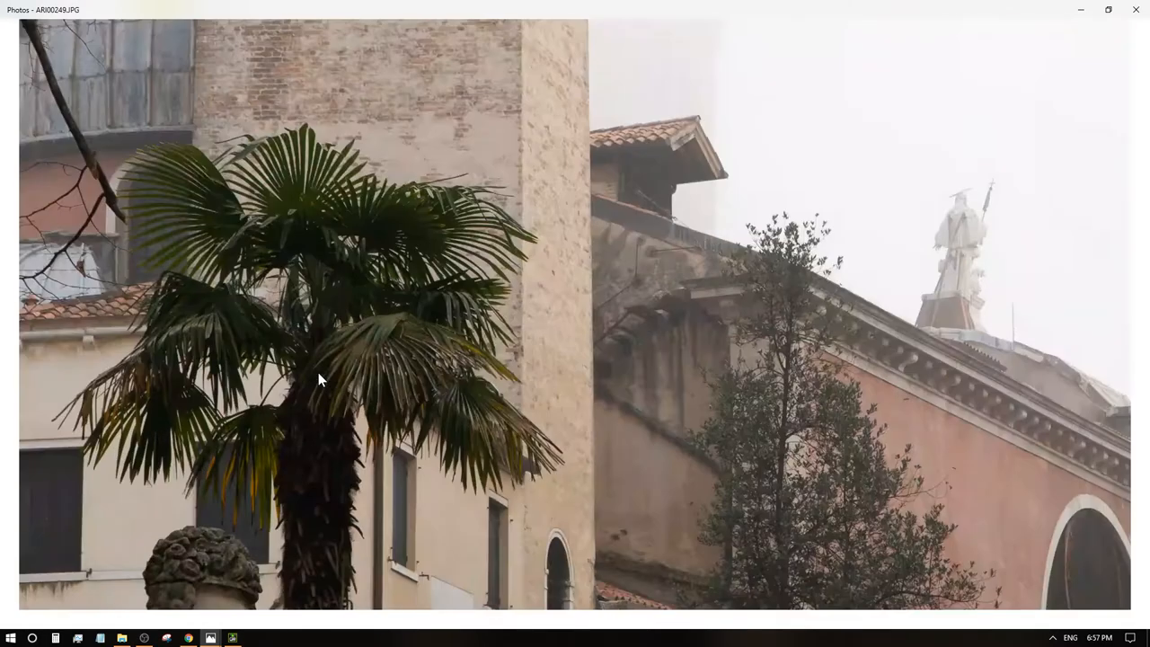
pyautogui.scroll(1, 319, 372)
pyautogui.scroll(1, 318, 371)
pyautogui.scroll(1, 421, 247)
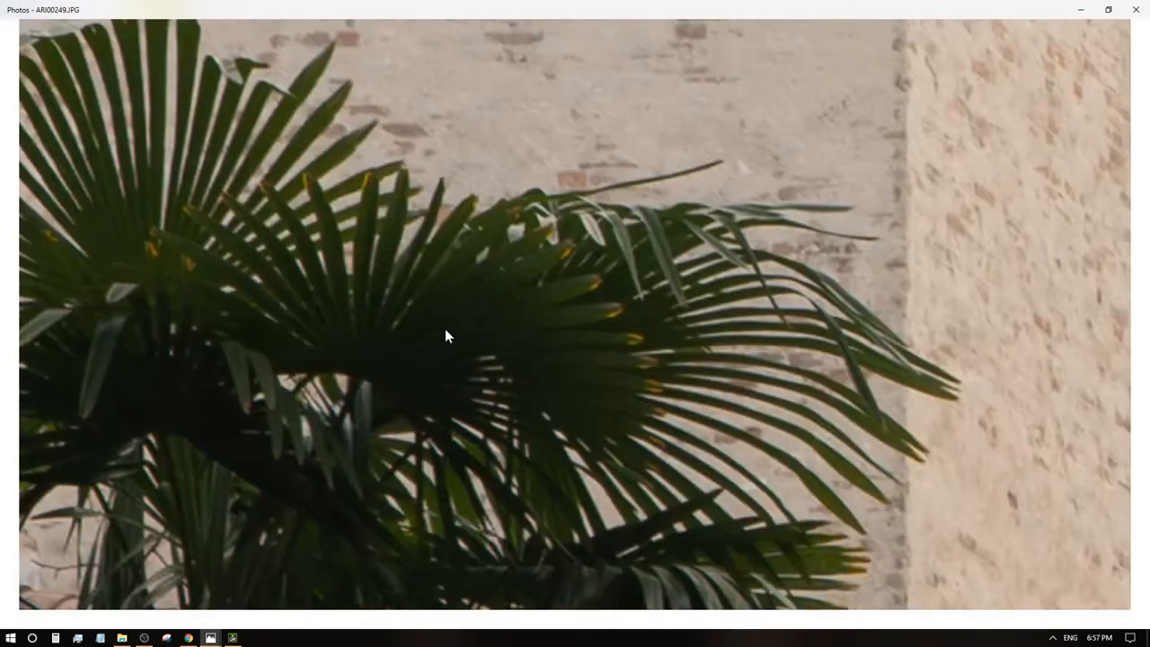
pyautogui.scroll(1, 446, 333)
pyautogui.scroll(-3, 645, 344)
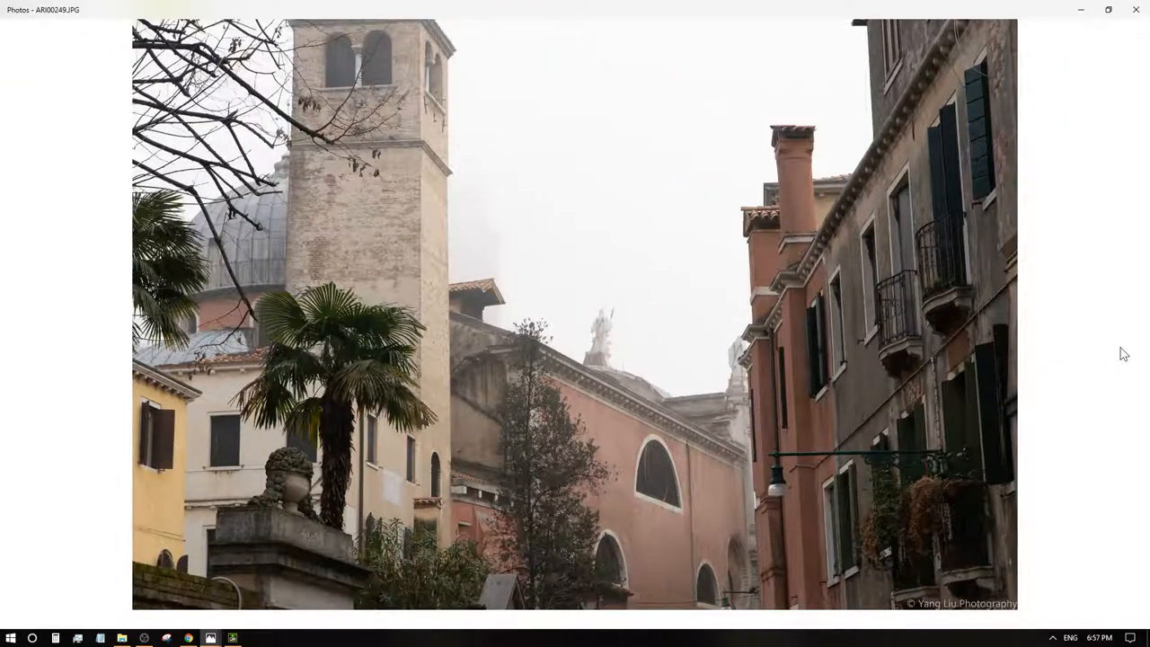
pyautogui.click(1123, 346)
pyautogui.scroll(2, 616, 334)
pyautogui.scroll(1, 617, 341)
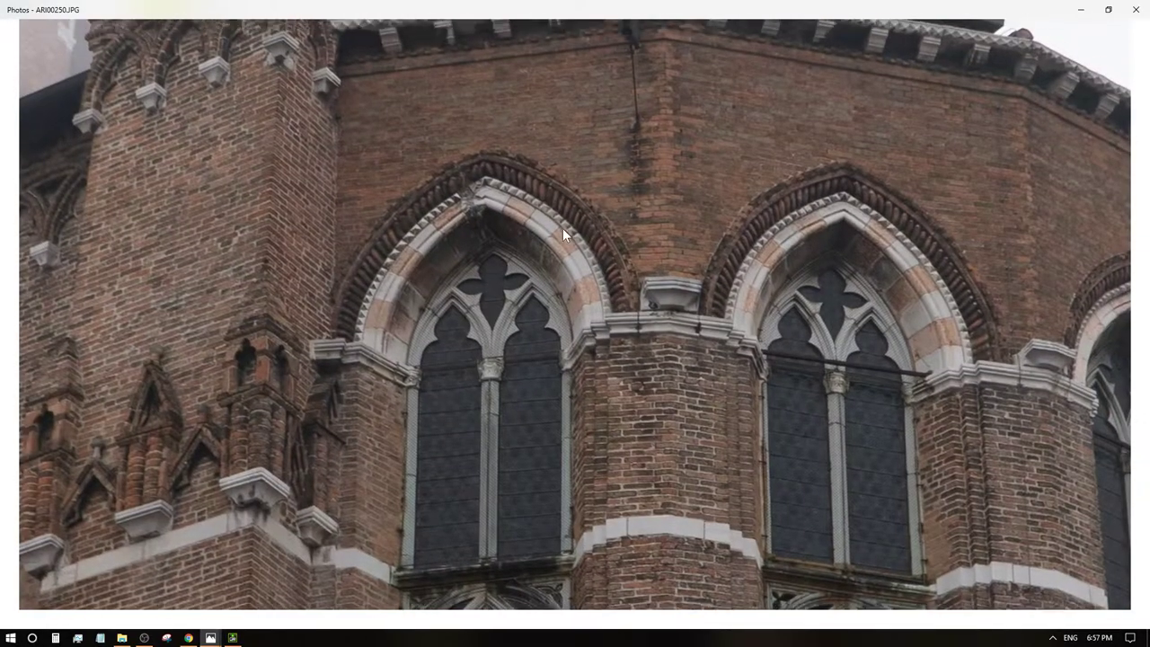
pyautogui.moveTo(563, 228); pyautogui.dragTo(663, 337)
pyautogui.moveTo(527, 266); pyautogui.dragTo(607, 375)
pyautogui.scroll(1, 606, 381)
pyautogui.scroll(1, 506, 377)
# - Pan the lower brickwork, roof ledge and other tower windows, then fit the whole church photo
pyautogui.moveTo(633, 477); pyautogui.dragTo(545, 159)
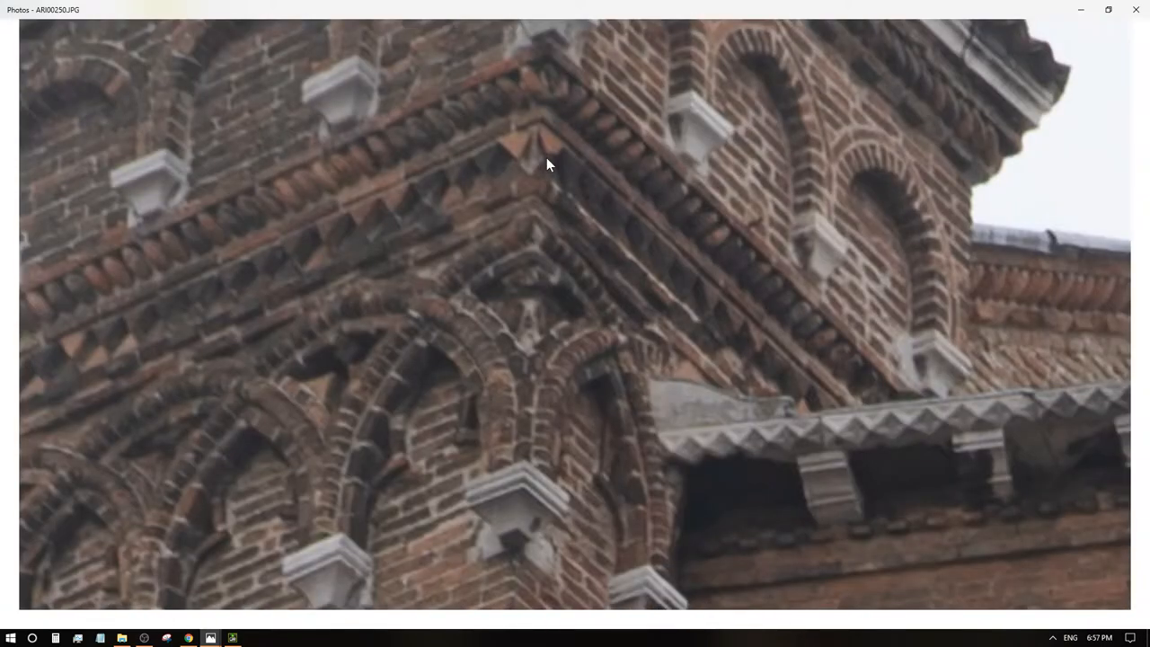
pyautogui.scroll(2, 490, 254)
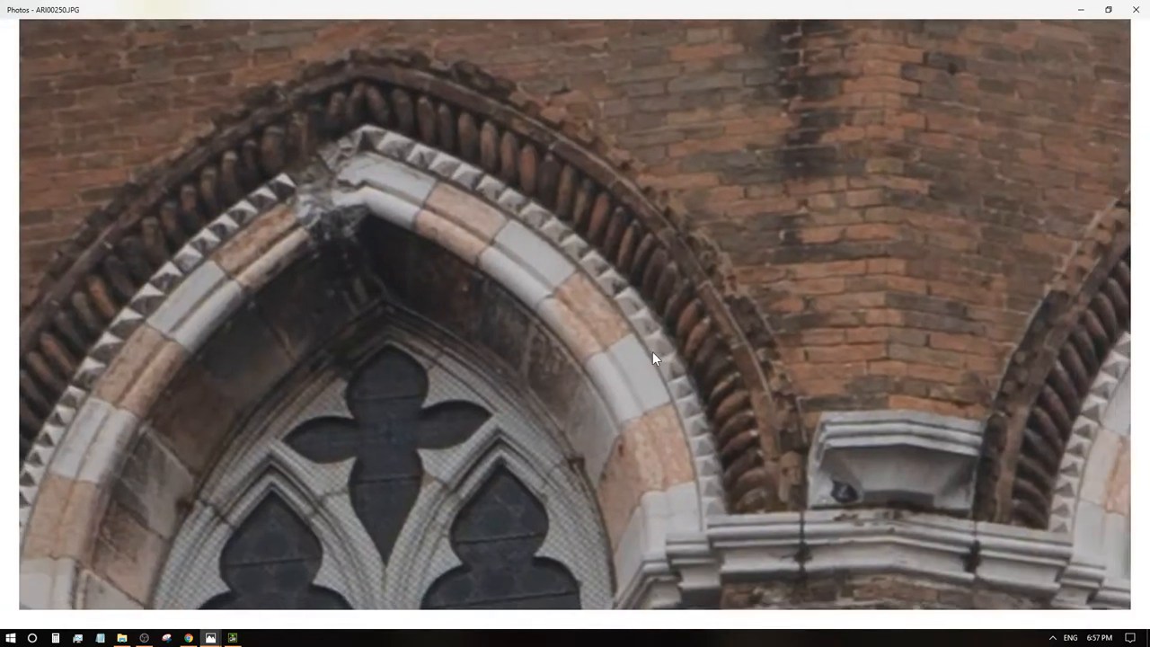
pyautogui.scroll(-3, 653, 351)
pyautogui.scroll(2, 639, 328)
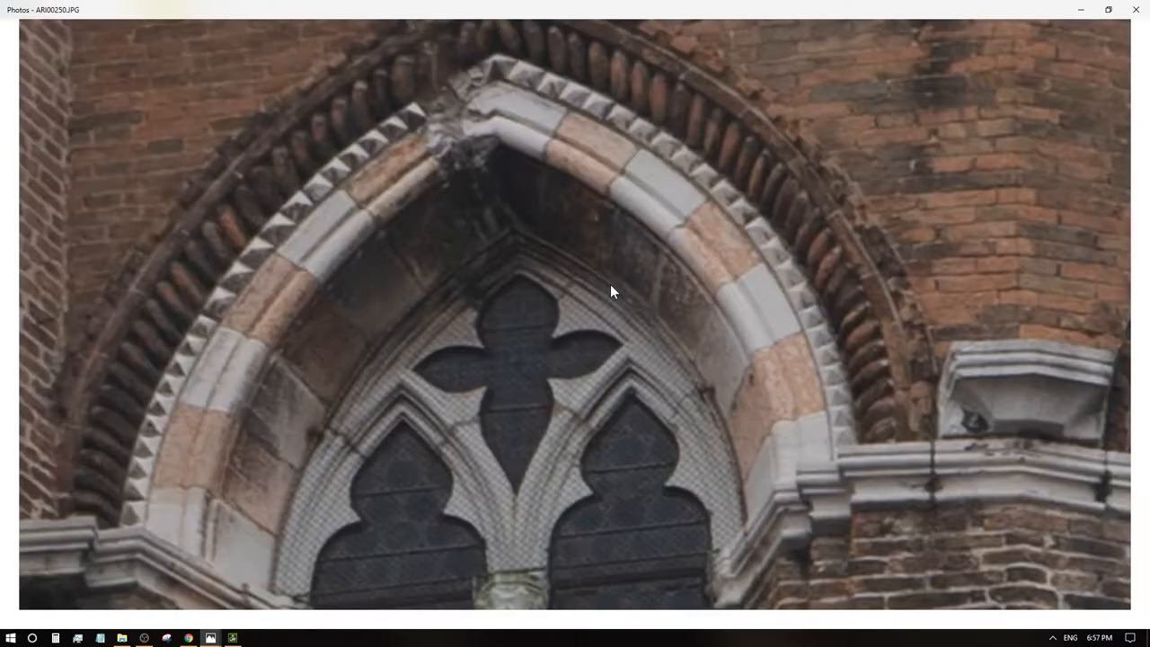
pyautogui.scroll(2, 610, 284)
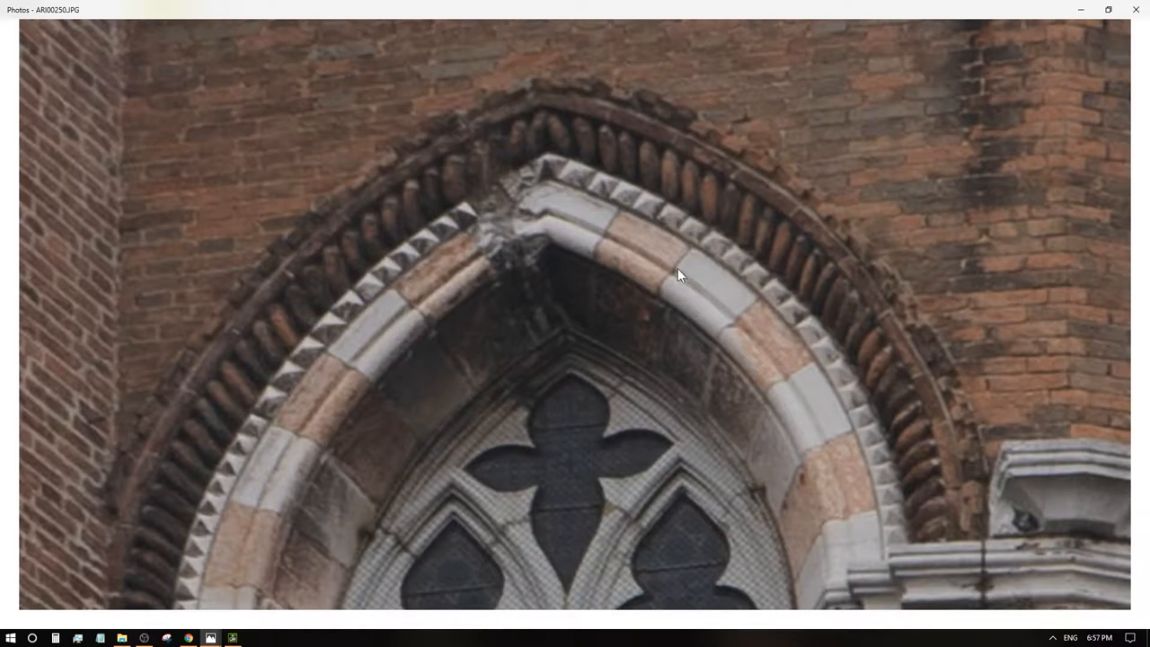
pyautogui.moveTo(677, 275); pyautogui.dragTo(272, 34)
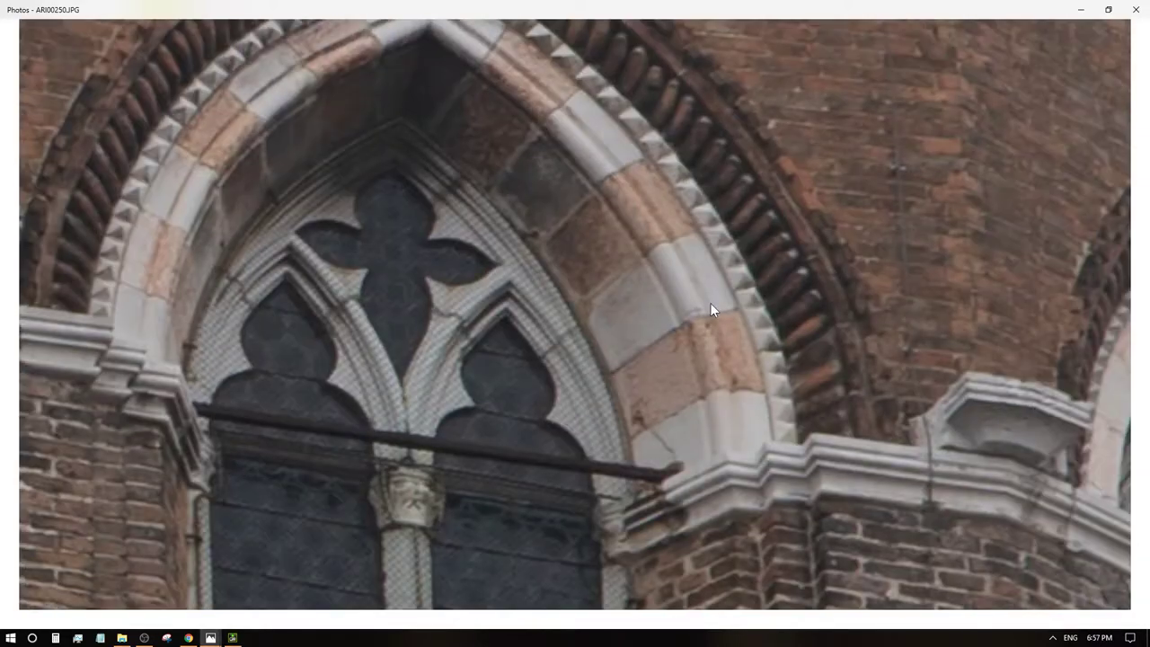
pyautogui.moveTo(709, 302); pyautogui.dragTo(624, 295)
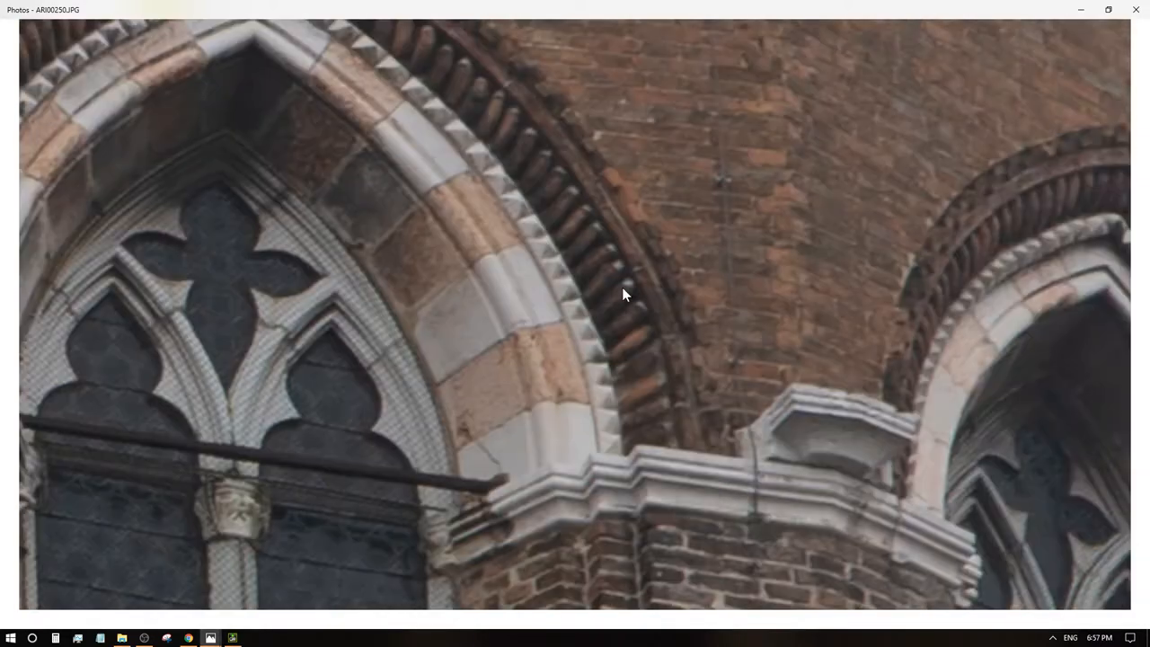
pyautogui.doubleClick(624, 294)
# - Flip past ARI00252 and return to the canal-palace photo ARI00251, panning its close-up toward the flagged palazzo
pyautogui.click(1119, 330)
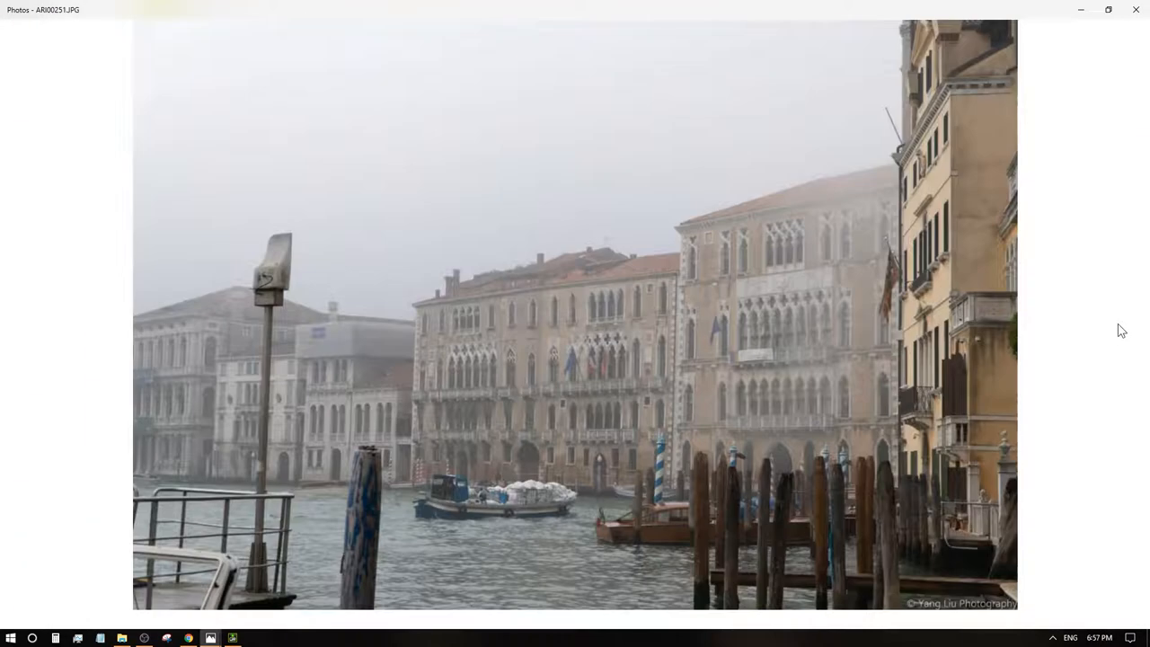
pyautogui.click(1122, 331)
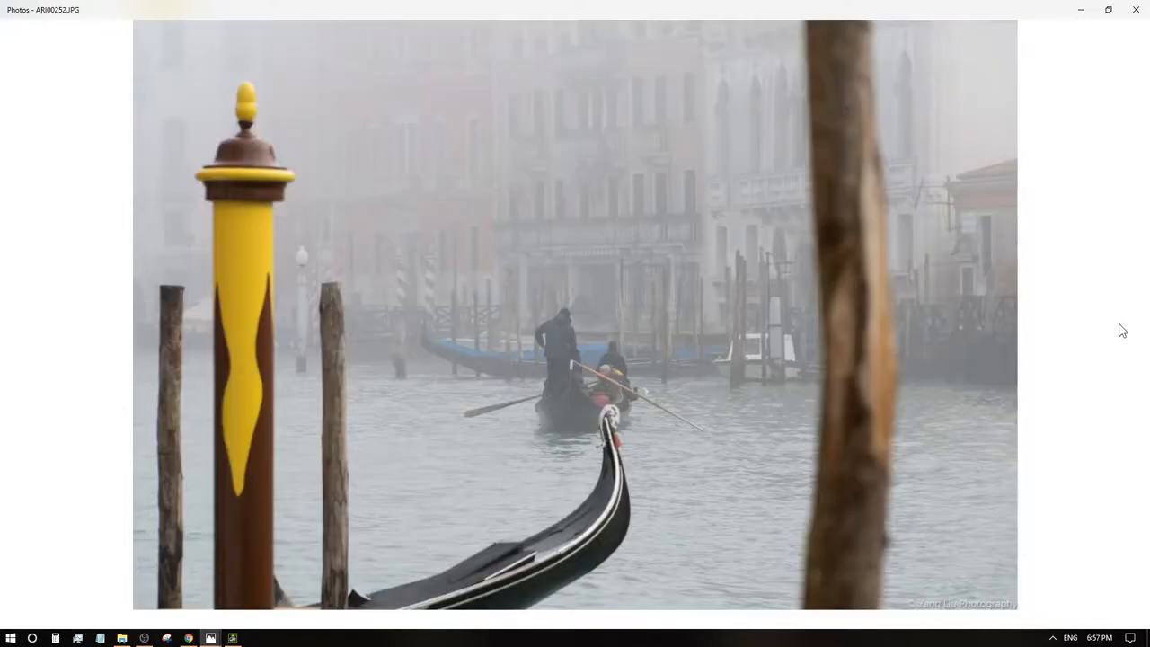
pyautogui.click(35, 316)
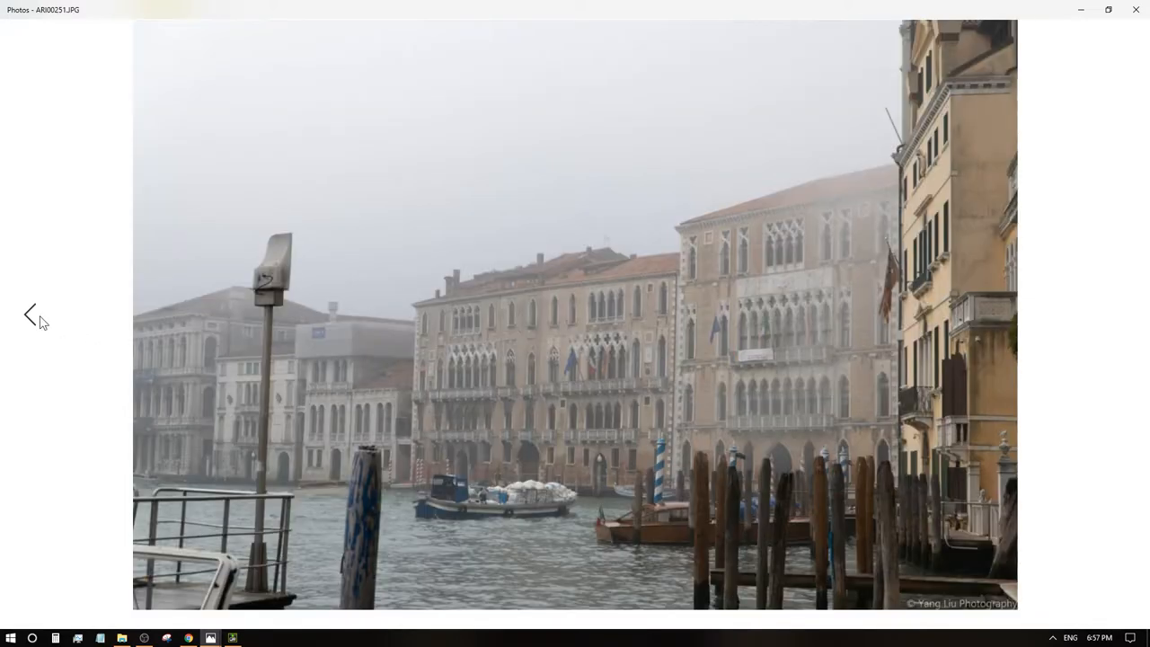
pyautogui.scroll(2, 718, 398)
pyautogui.scroll(2, 752, 395)
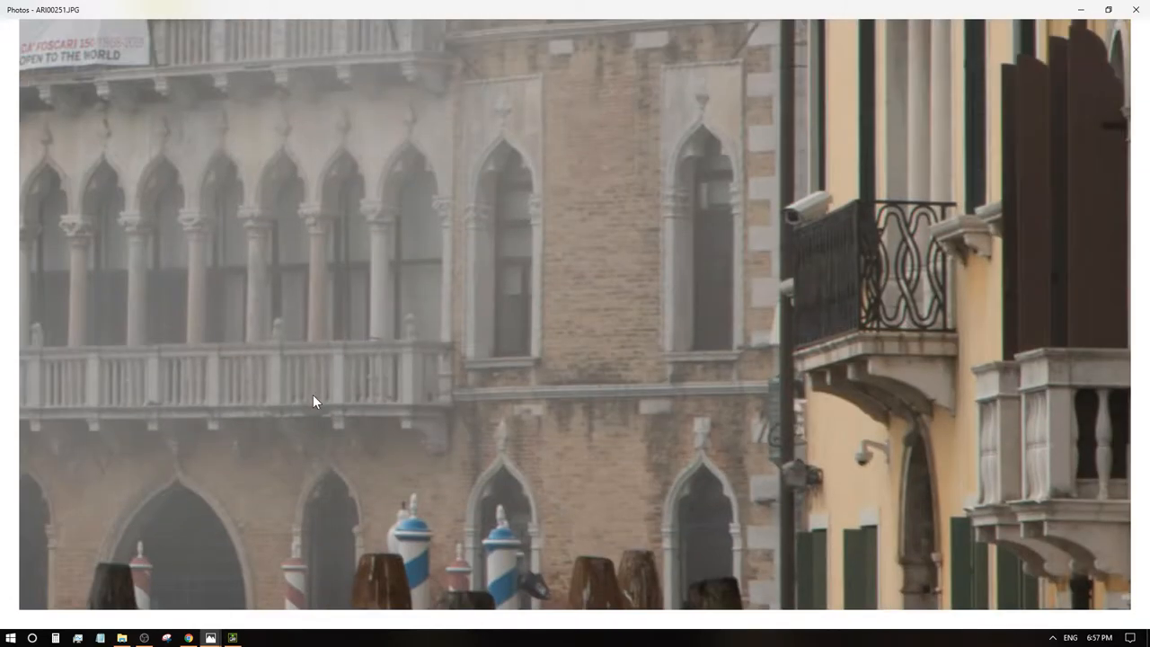
pyautogui.moveTo(312, 395)
pyautogui.mouseDown()
pyautogui.moveTo(169, 398)
pyautogui.moveTo(699, 355)
pyautogui.moveTo(618, 434)
pyautogui.moveTo(832, 255)
pyautogui.mouseUp()
pyautogui.scroll(2, 665, 279)
pyautogui.scroll(-1, 539, 269)
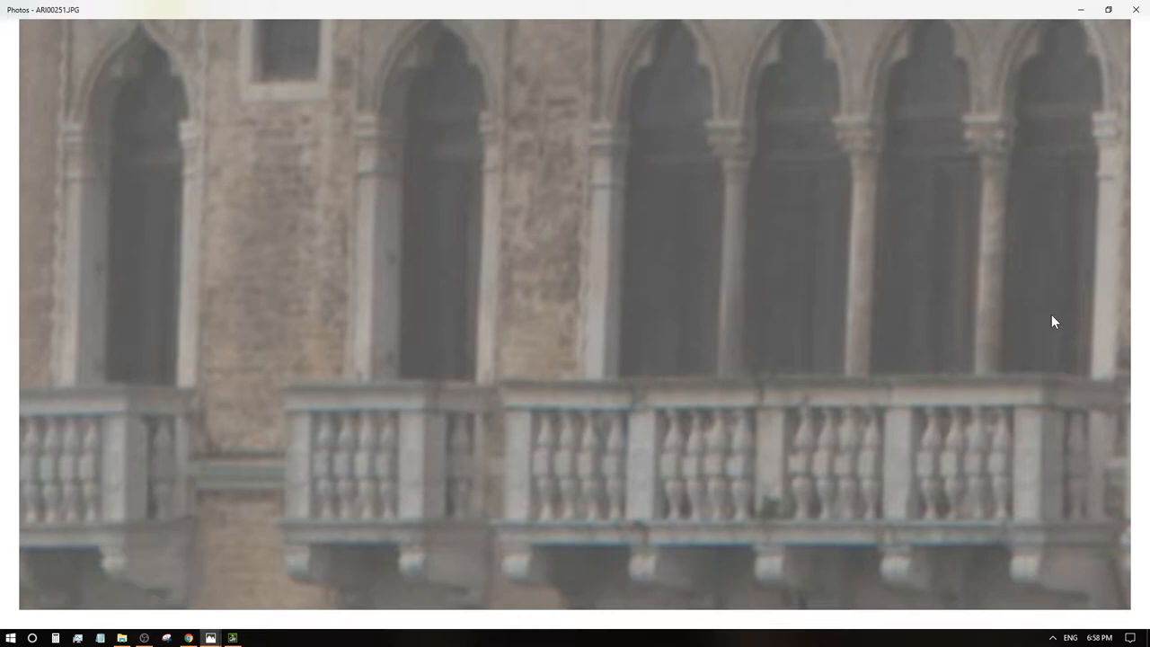
pyautogui.scroll(-5, 1051, 314)
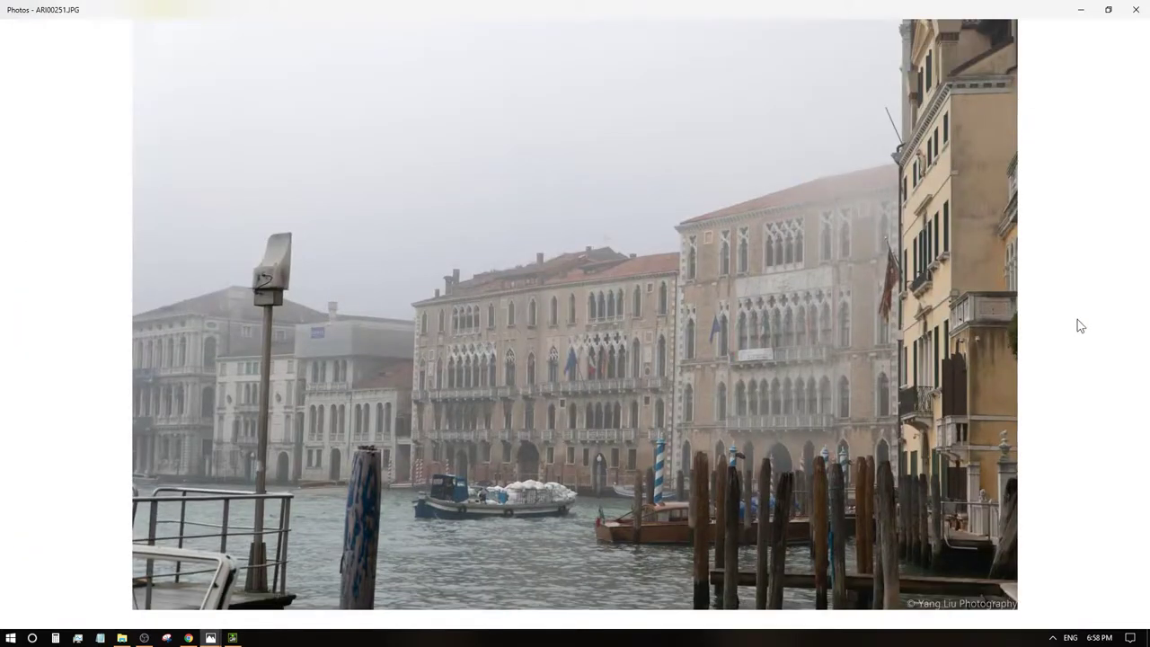
# - Inspect the umbrella lamp's shade hub and jewelled crown up close, then advance to the iron dragon lamp photo
pyautogui.click(1122, 315)
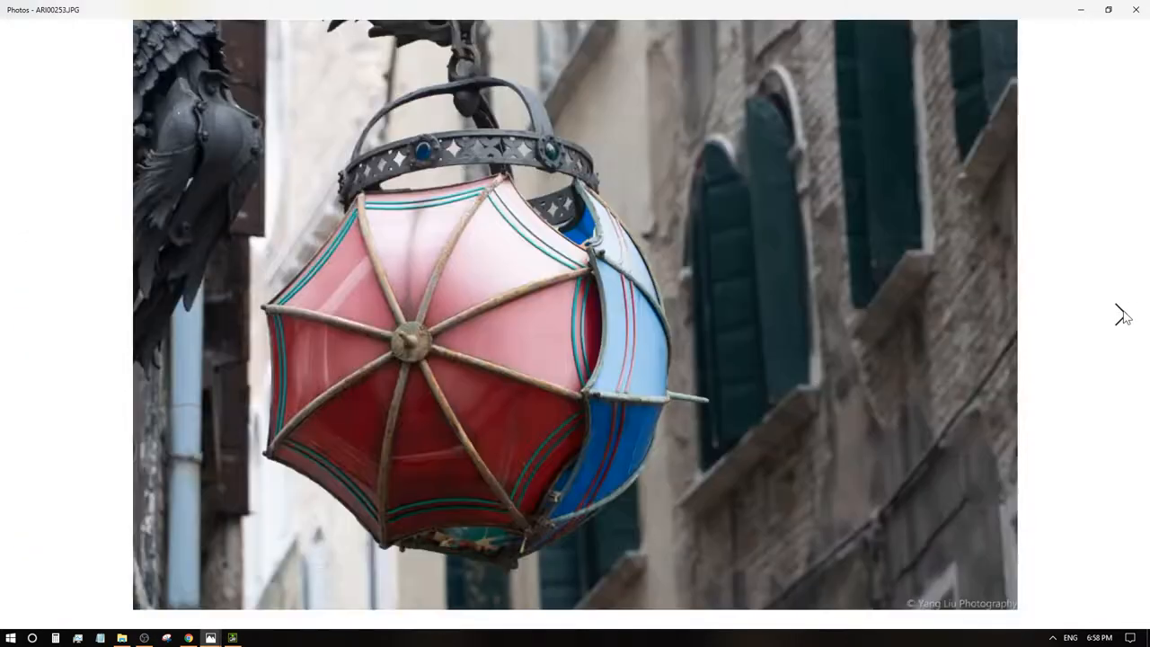
pyautogui.scroll(3, 533, 112)
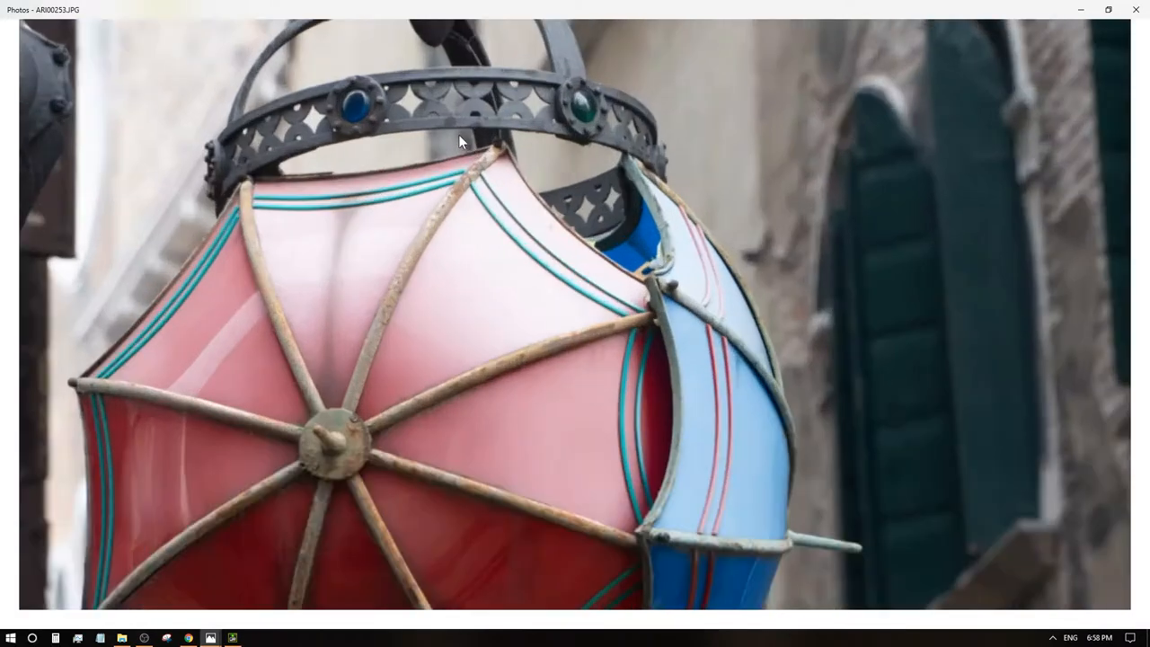
pyautogui.scroll(3, 568, 105)
pyautogui.scroll(2, 648, 334)
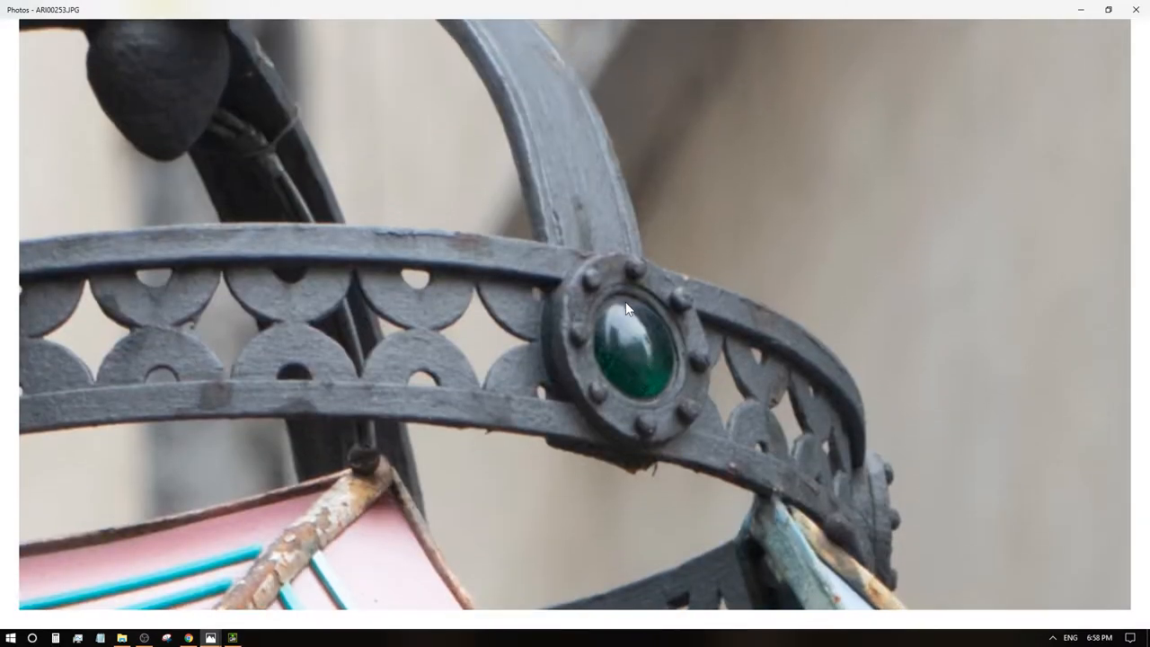
pyautogui.scroll(2, 616, 315)
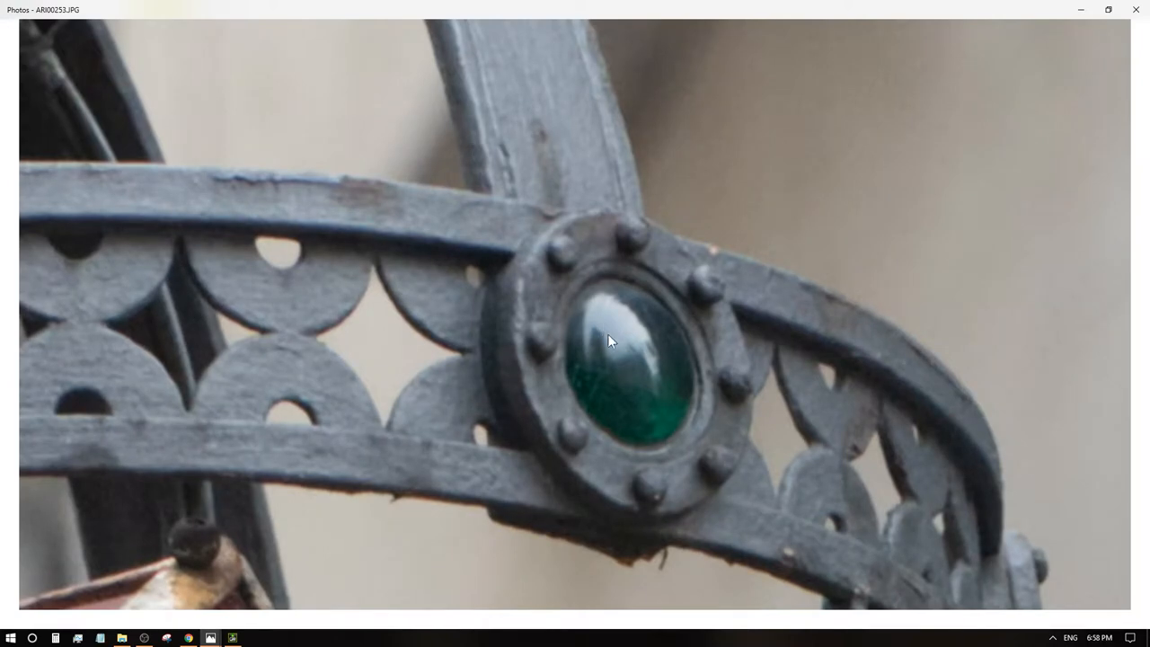
pyautogui.scroll(-2, 555, 351)
pyautogui.scroll(-1, 555, 349)
pyautogui.scroll(-1, 553, 345)
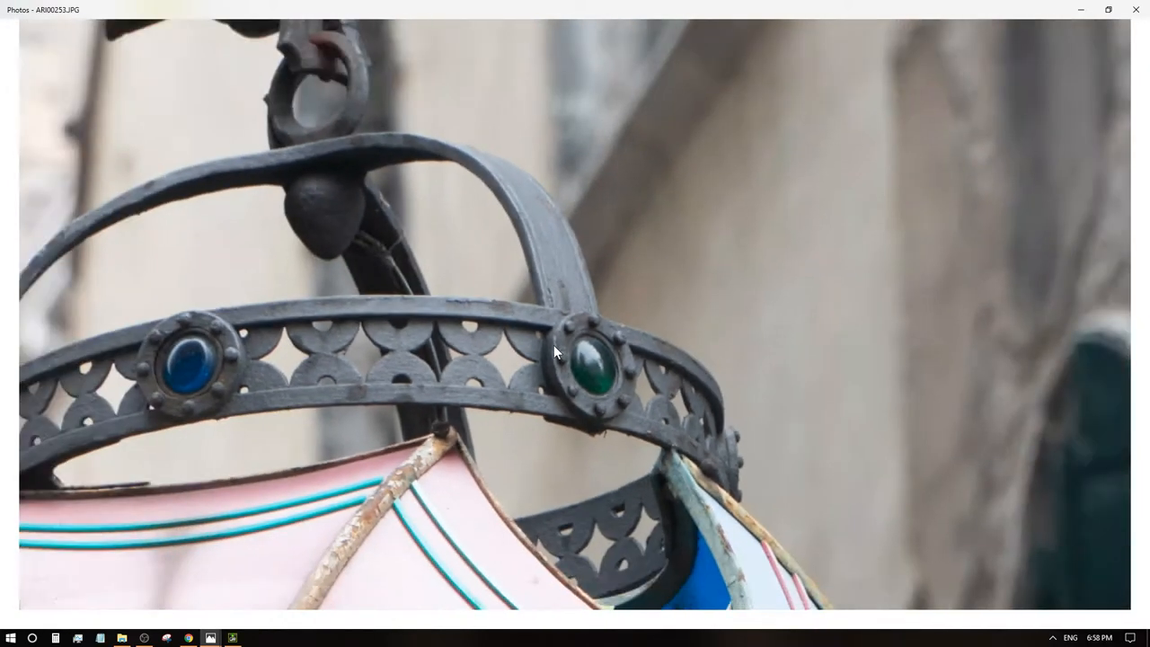
pyautogui.scroll(-1, 554, 345)
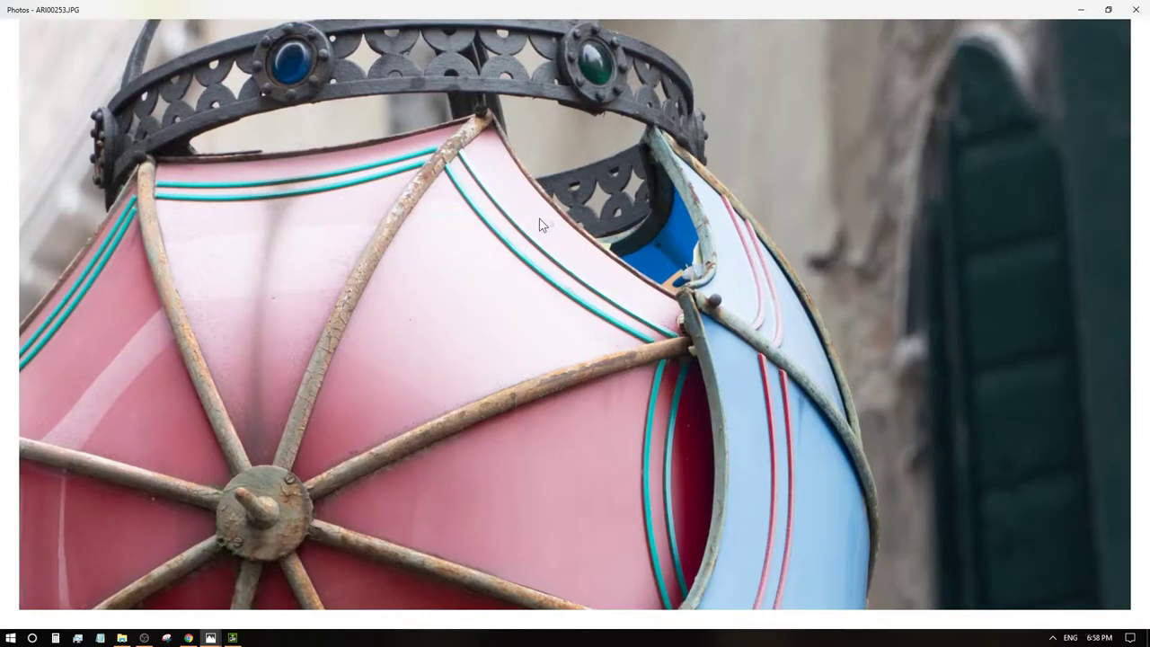
pyautogui.moveTo(554, 344); pyautogui.dragTo(550, 345)
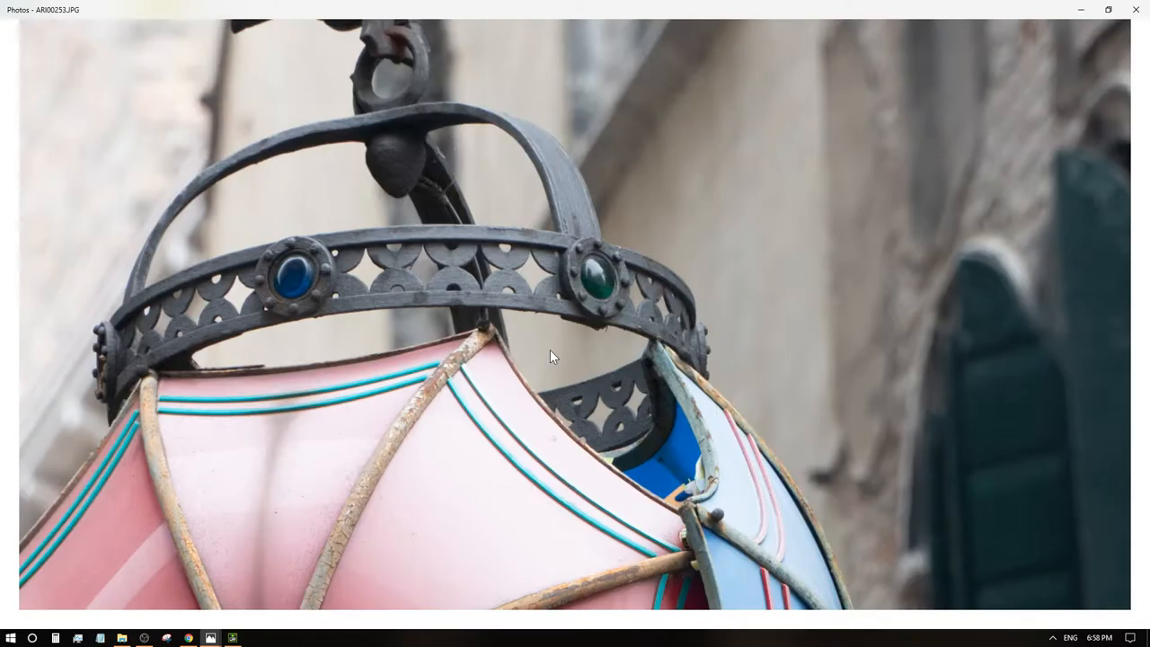
pyautogui.scroll(-1, 548, 322)
pyautogui.scroll(-1, 549, 329)
pyautogui.moveTo(575, 403)
pyautogui.mouseDown()
pyautogui.moveTo(567, 237)
pyautogui.moveTo(604, 395)
pyautogui.mouseUp()
pyautogui.scroll(1, 553, 301)
pyautogui.moveTo(552, 301); pyautogui.dragTo(577, 243)
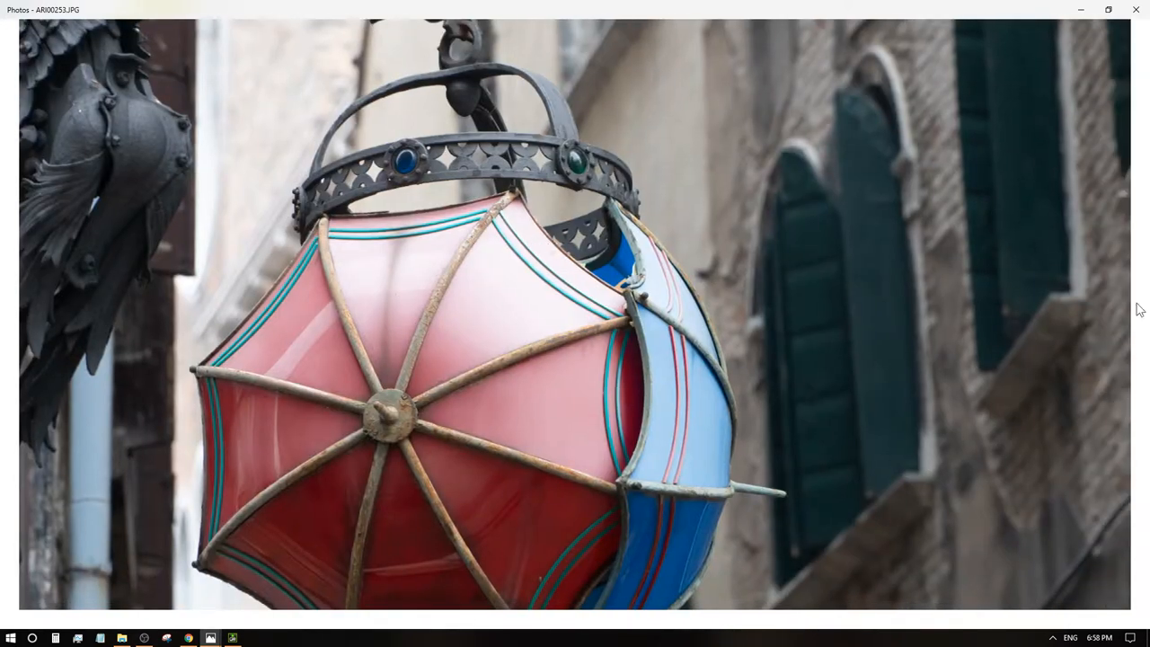
pyautogui.scroll(-2, 1095, 339)
pyautogui.moveTo(1119, 331)
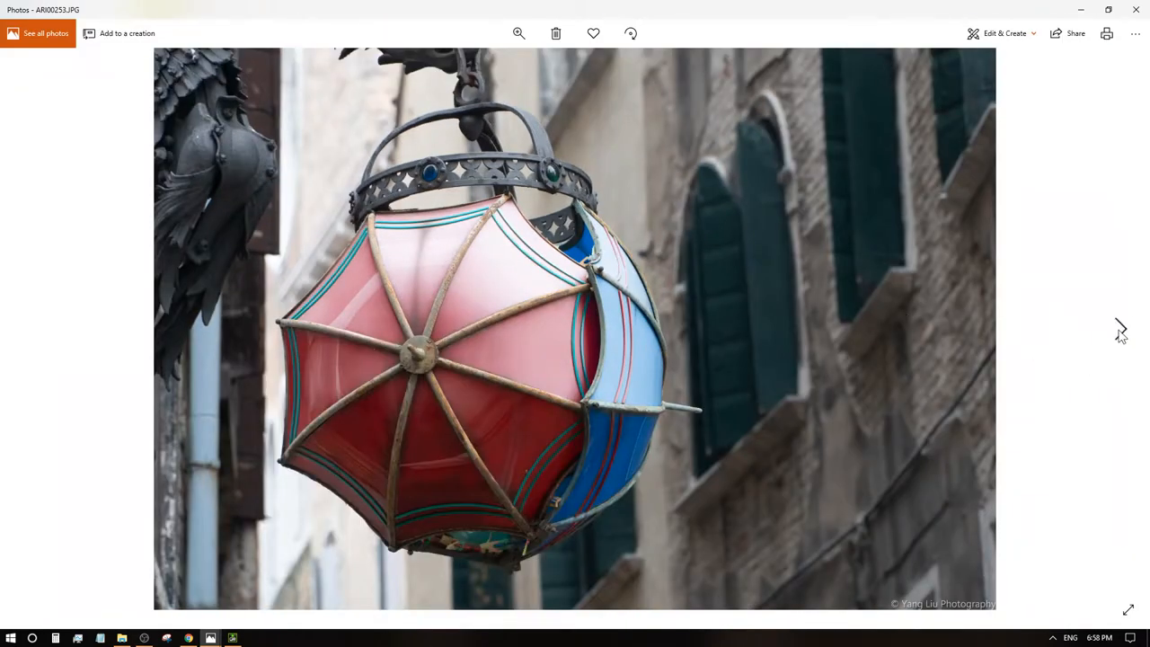
pyautogui.click(1117, 334)
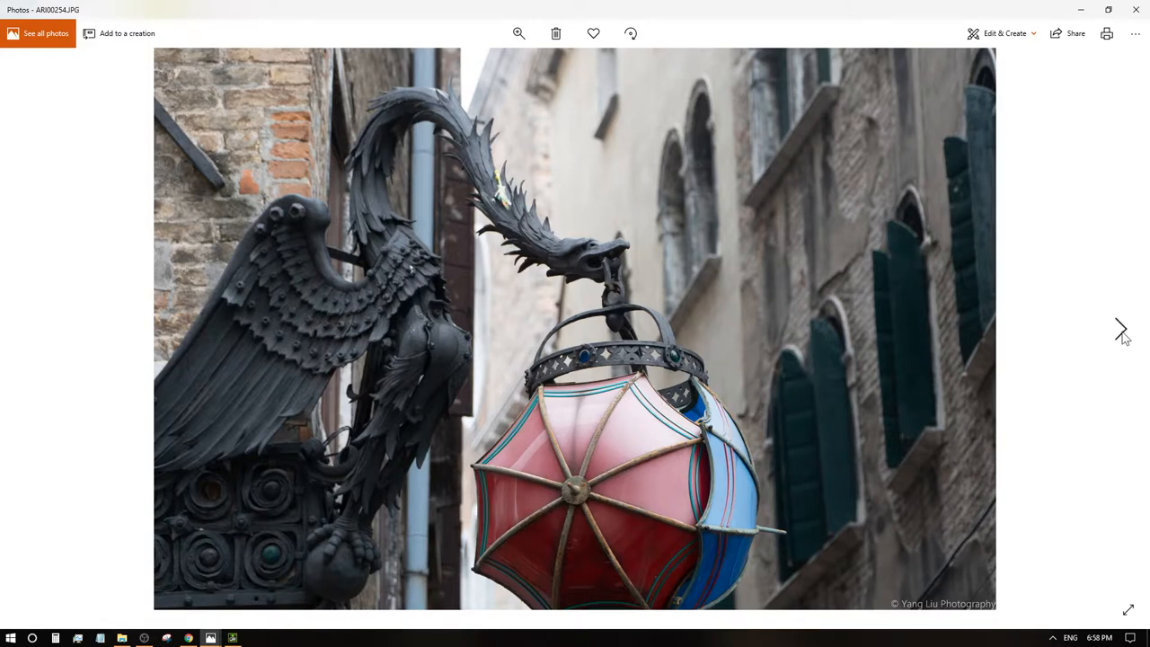
# - Move to the night bridge photo and show its file information from the ... menu
pyautogui.click(1121, 331)
pyautogui.scroll(3, 513, 315)
pyautogui.scroll(2, 509, 312)
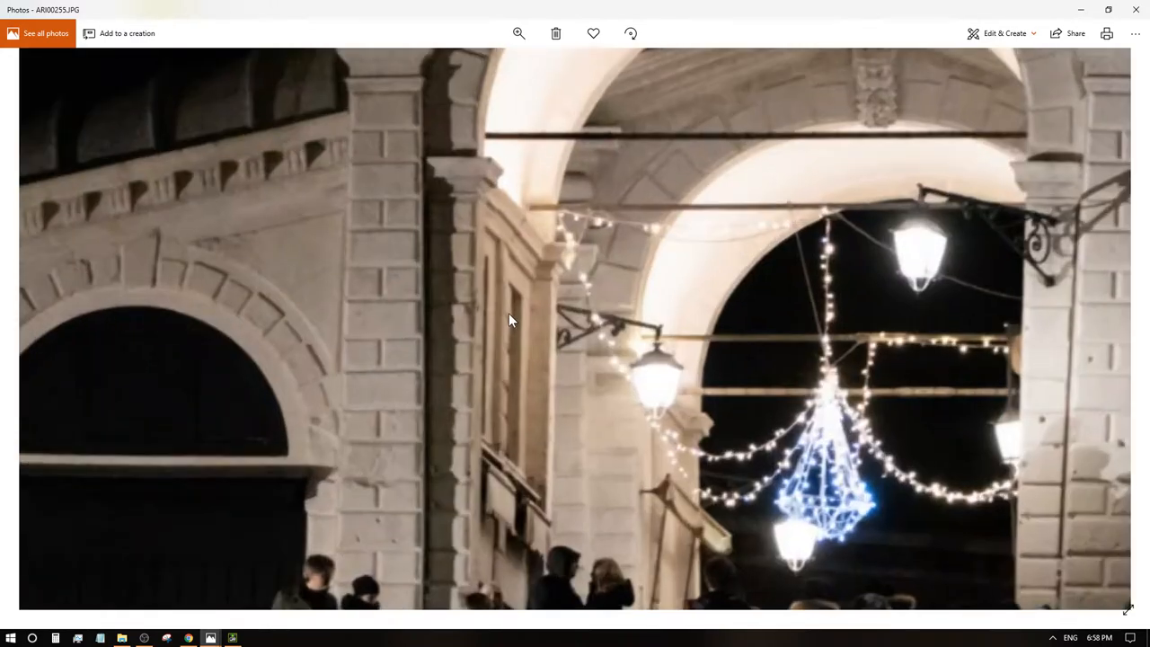
pyautogui.scroll(-1, 755, 360)
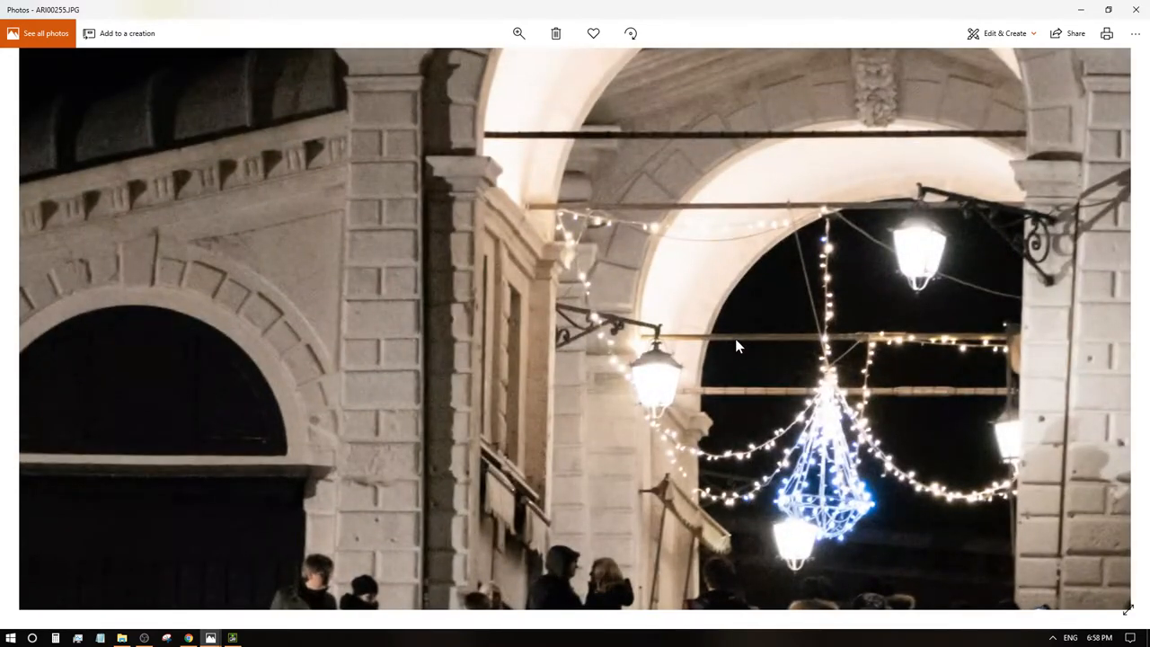
pyautogui.scroll(-3, 735, 338)
pyautogui.scroll(2, 579, 454)
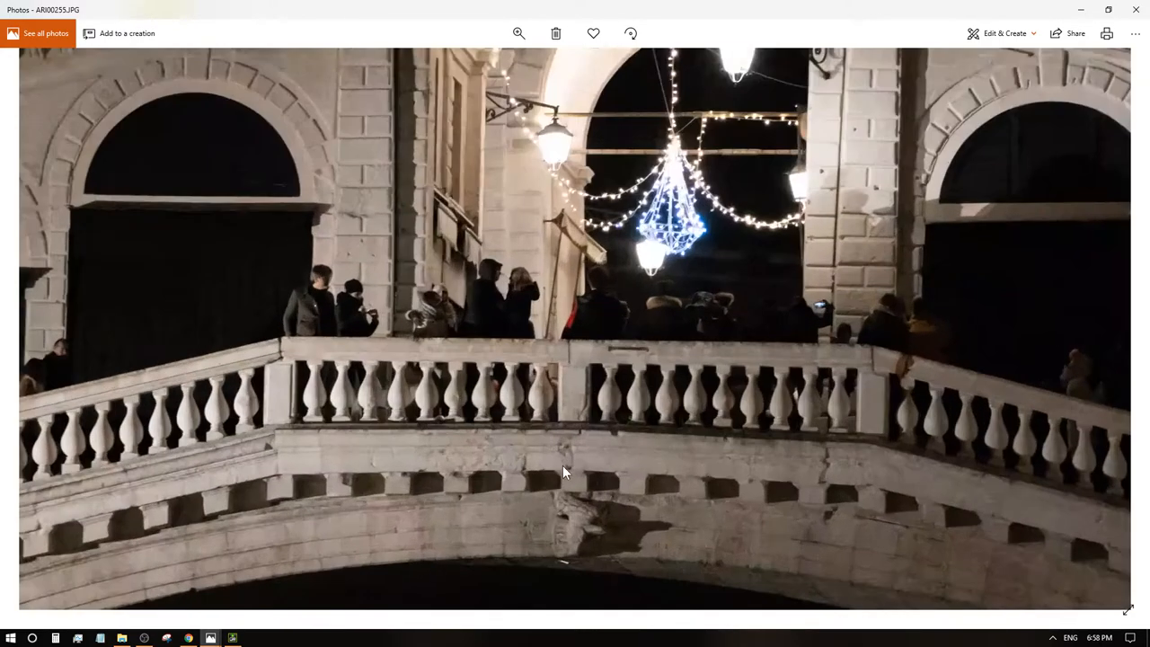
pyautogui.scroll(1, 582, 357)
pyautogui.scroll(-1, 540, 315)
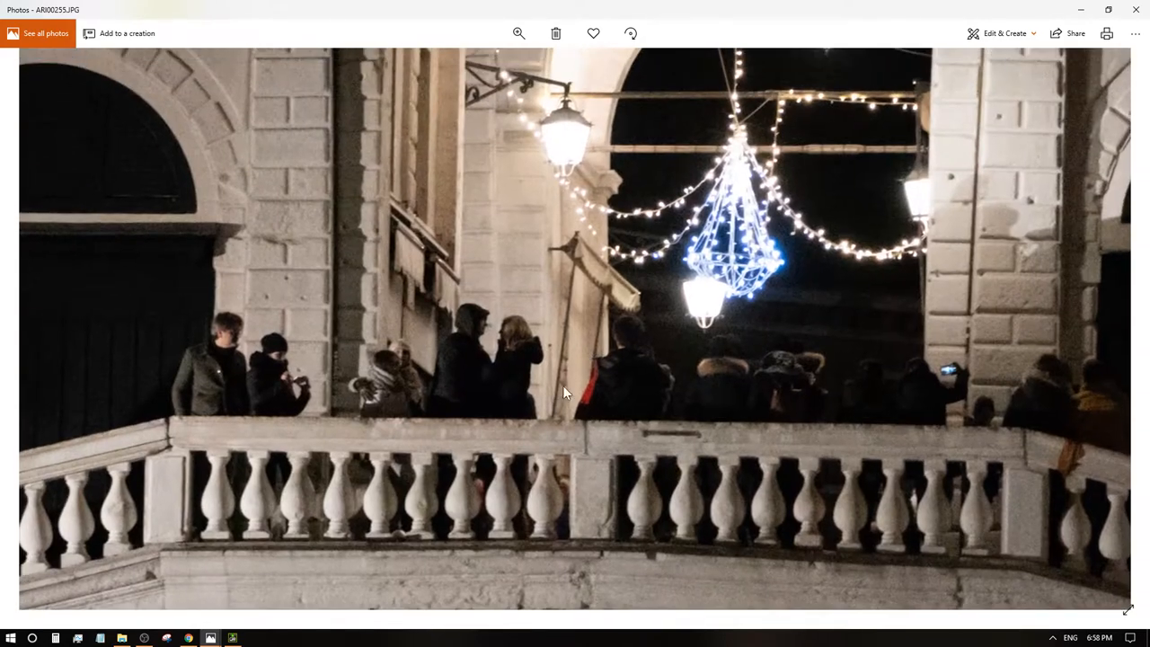
pyautogui.scroll(-2, 559, 393)
pyautogui.click(1135, 34)
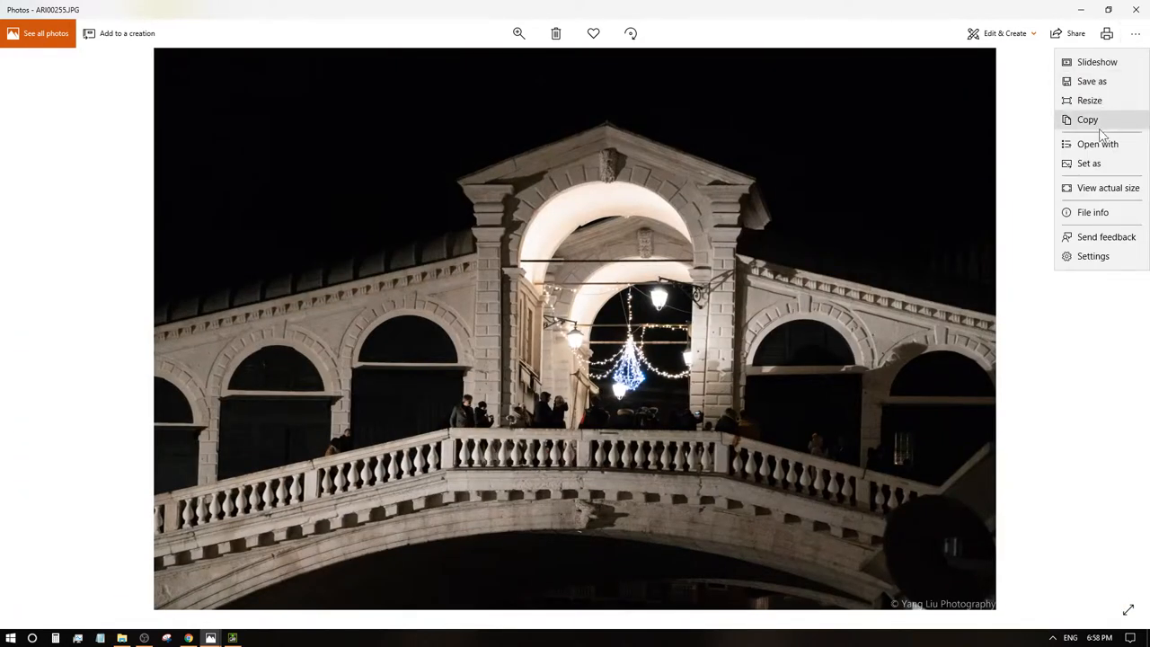
pyautogui.click(1101, 214)
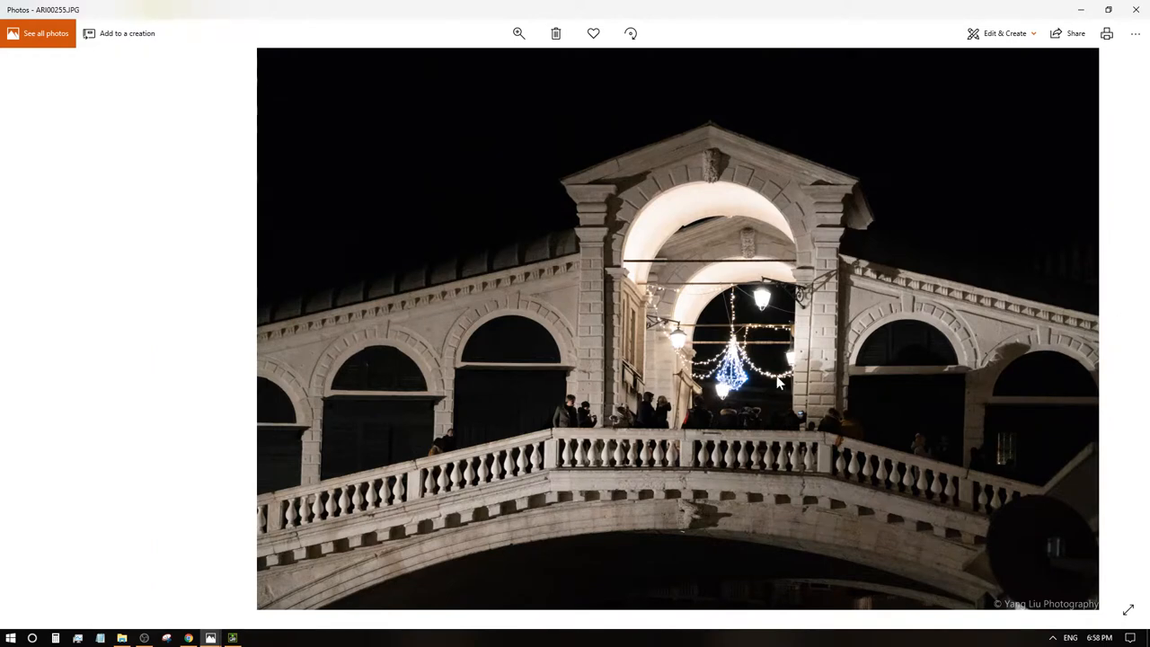
# - Close the file details and advance to the daytime palazzo photo ARI00267
pyautogui.click(1133, 34)
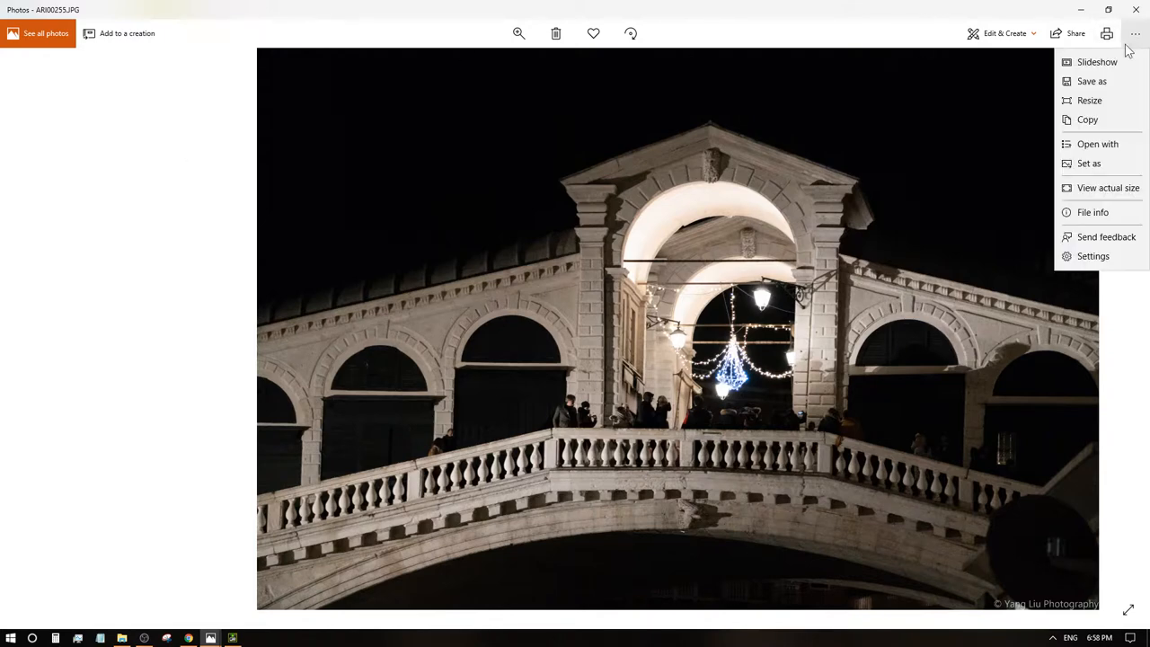
pyautogui.click(1104, 218)
pyautogui.click(1127, 327)
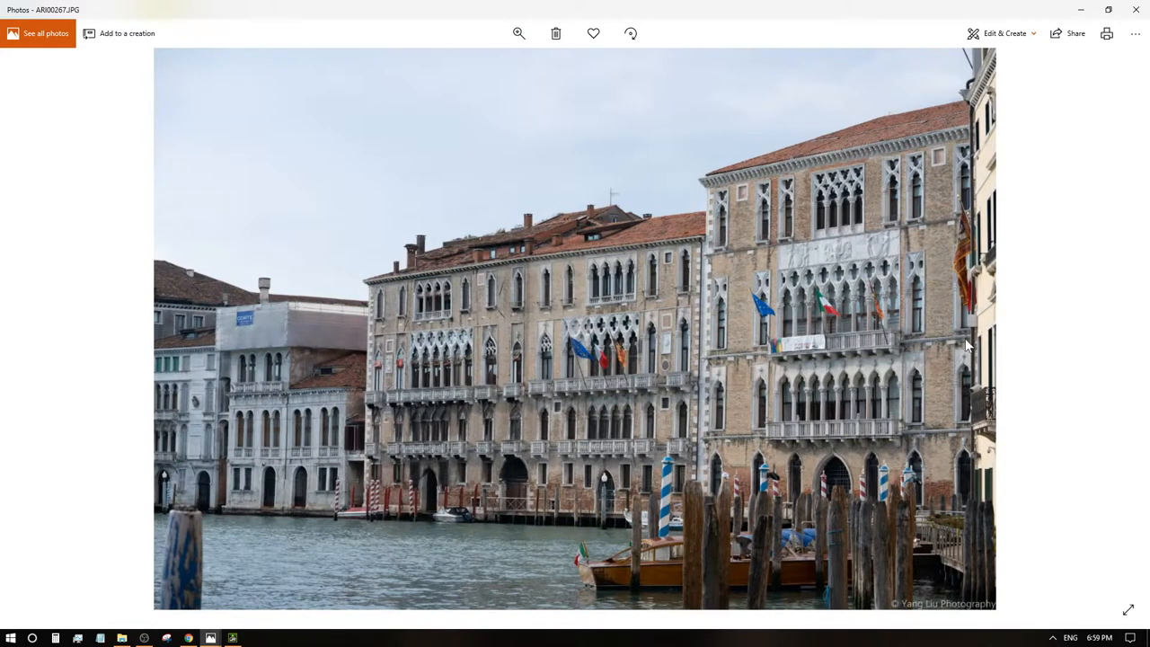
pyautogui.scroll(2, 685, 414)
pyautogui.scroll(2, 676, 417)
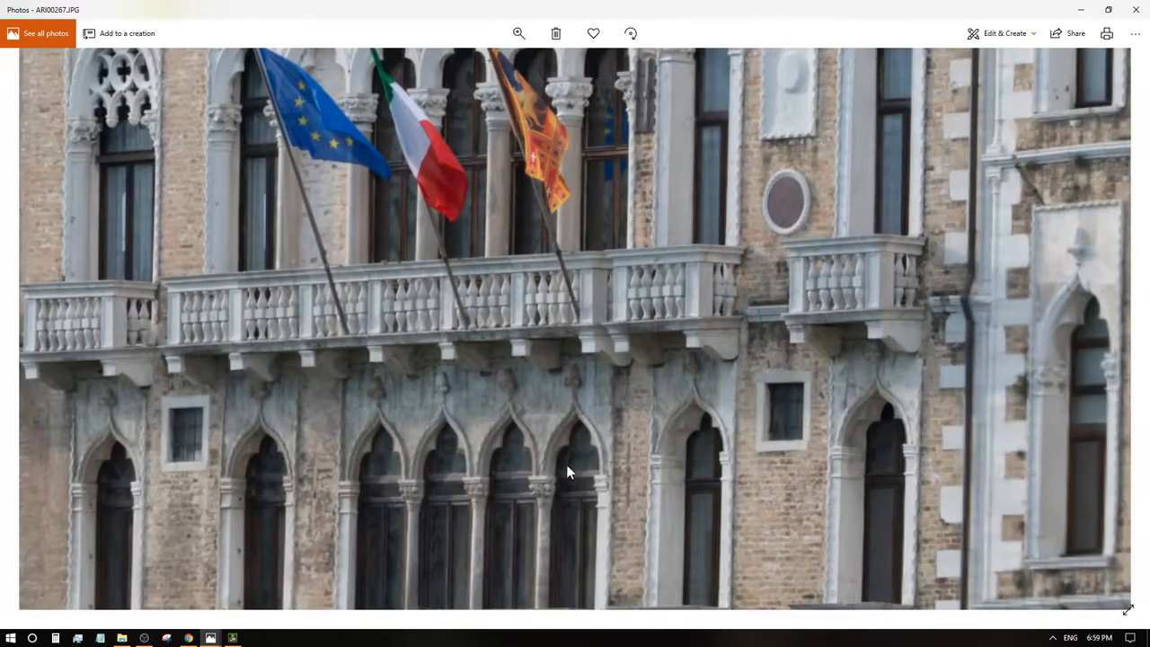
pyautogui.scroll(2, 566, 464)
pyautogui.scroll(2, 710, 323)
pyautogui.scroll(2, 674, 384)
pyautogui.scroll(2, 620, 400)
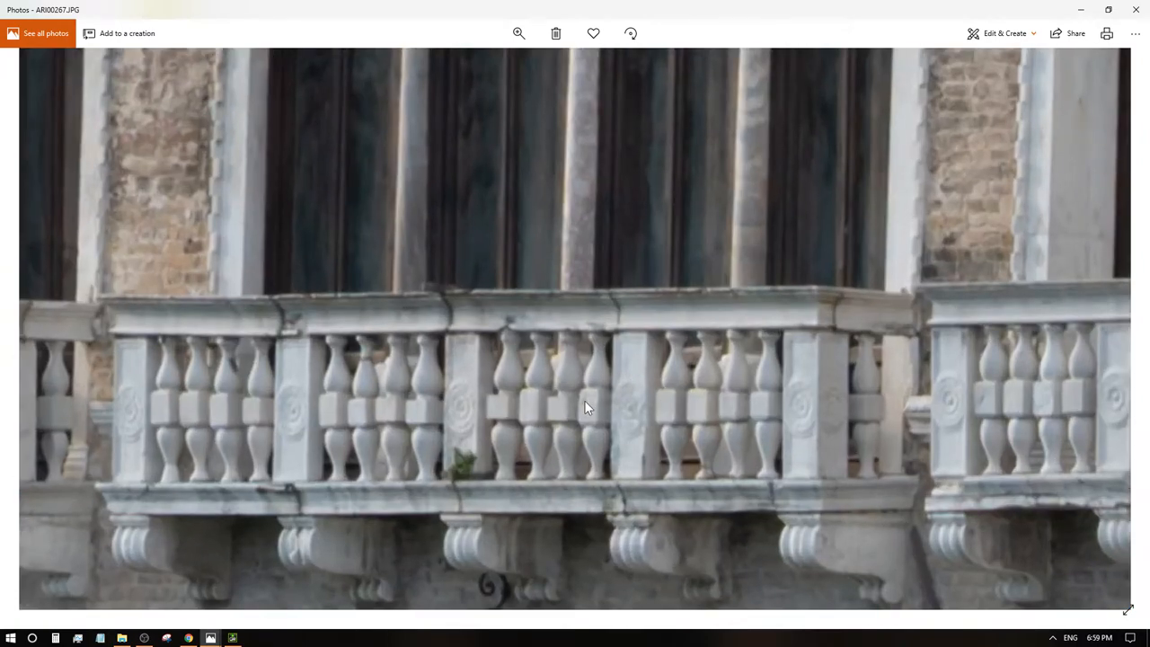
pyautogui.scroll(-2, 557, 457)
pyautogui.scroll(-1, 579, 462)
pyautogui.scroll(2, 582, 544)
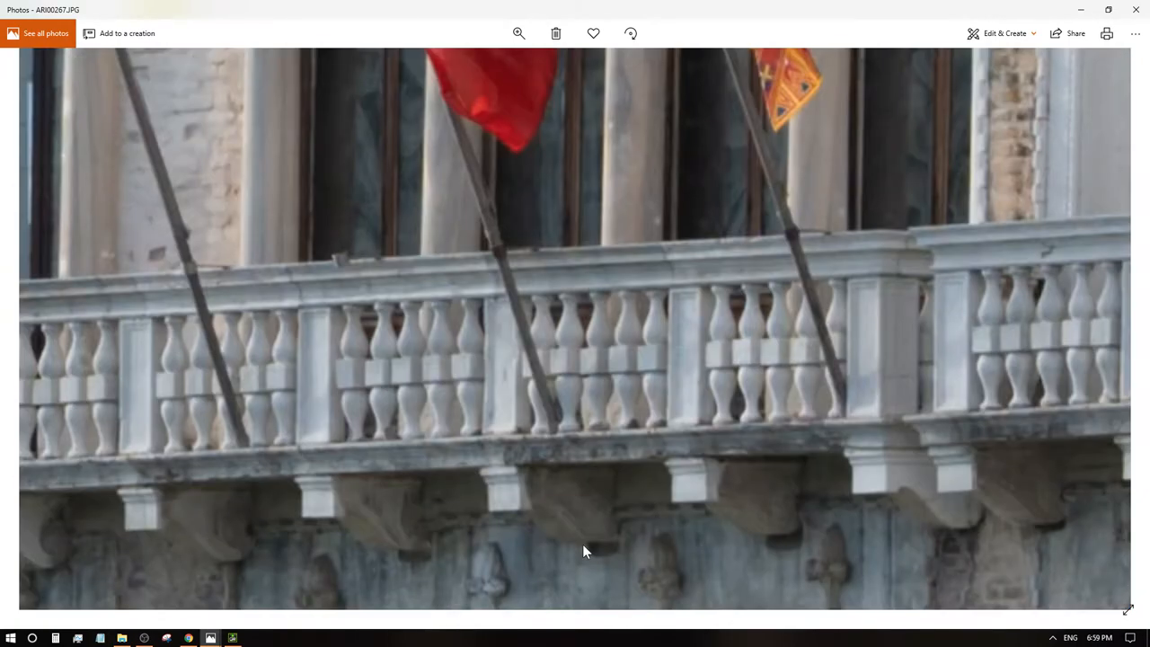
pyautogui.scroll(-2, 583, 543)
pyautogui.scroll(1, 646, 447)
pyautogui.scroll(2, 711, 542)
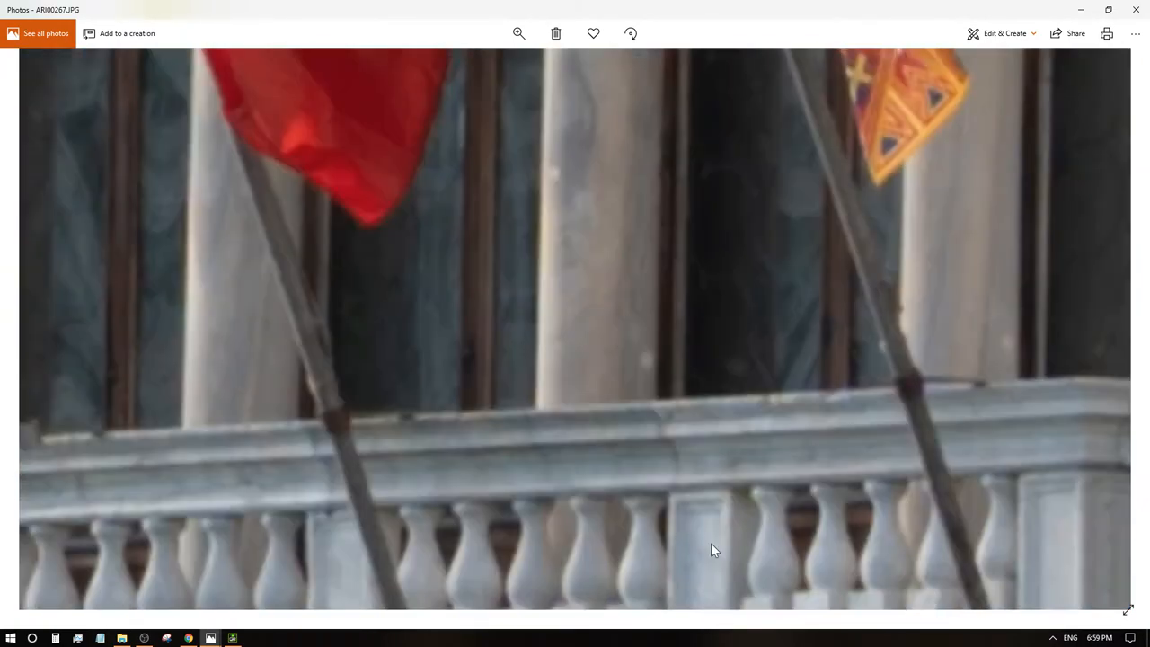
pyautogui.scroll(-2, 709, 476)
pyautogui.scroll(2, 607, 281)
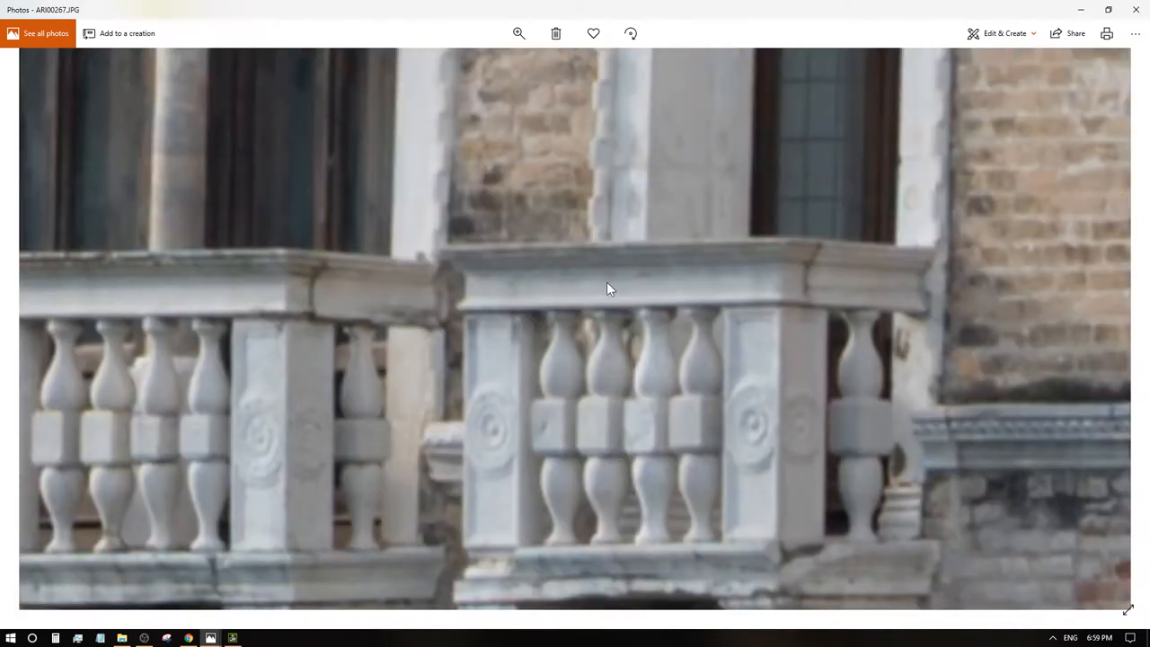
pyautogui.scroll(-2, 607, 281)
pyautogui.scroll(2, 610, 378)
pyautogui.scroll(-5, 611, 385)
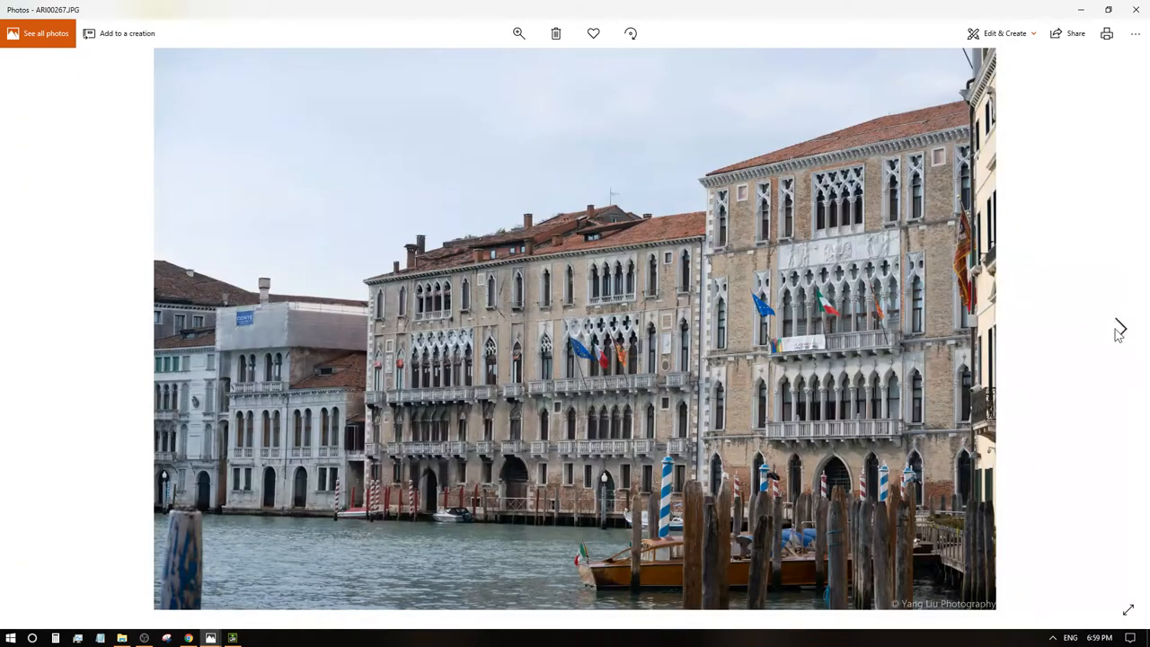
# - Advance from the flagged palazzo photo ARI00267 to the canal photo ARI00268
pyautogui.click(1118, 333)
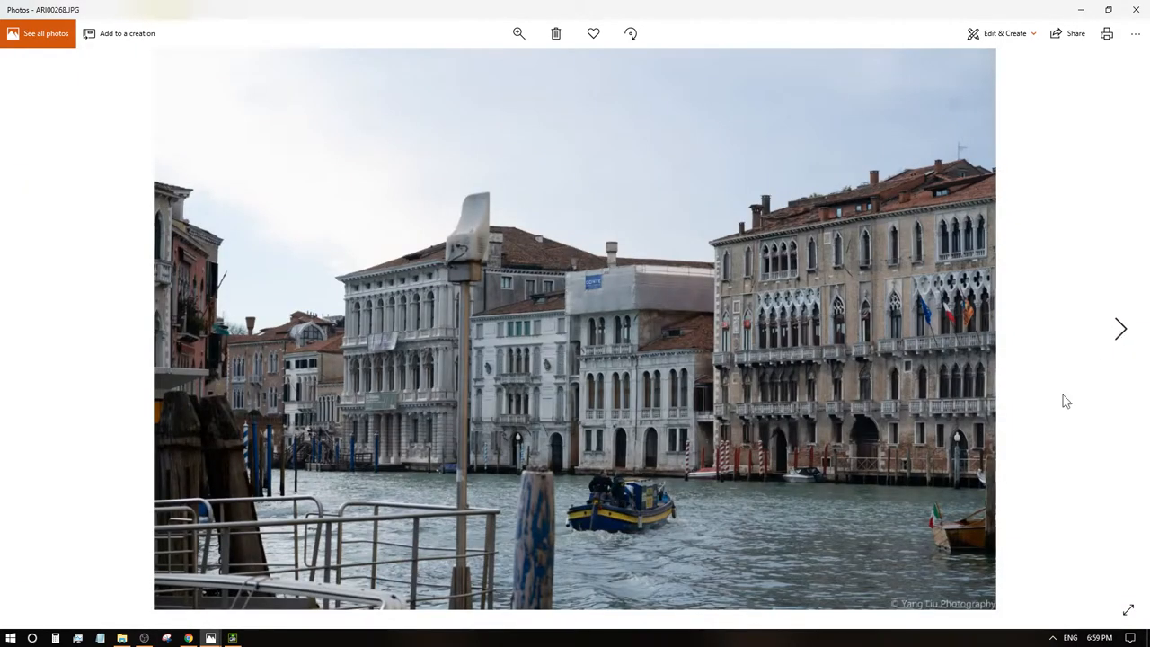
pyautogui.scroll(3, 894, 392)
pyautogui.scroll(3, 890, 393)
pyautogui.scroll(2, 894, 393)
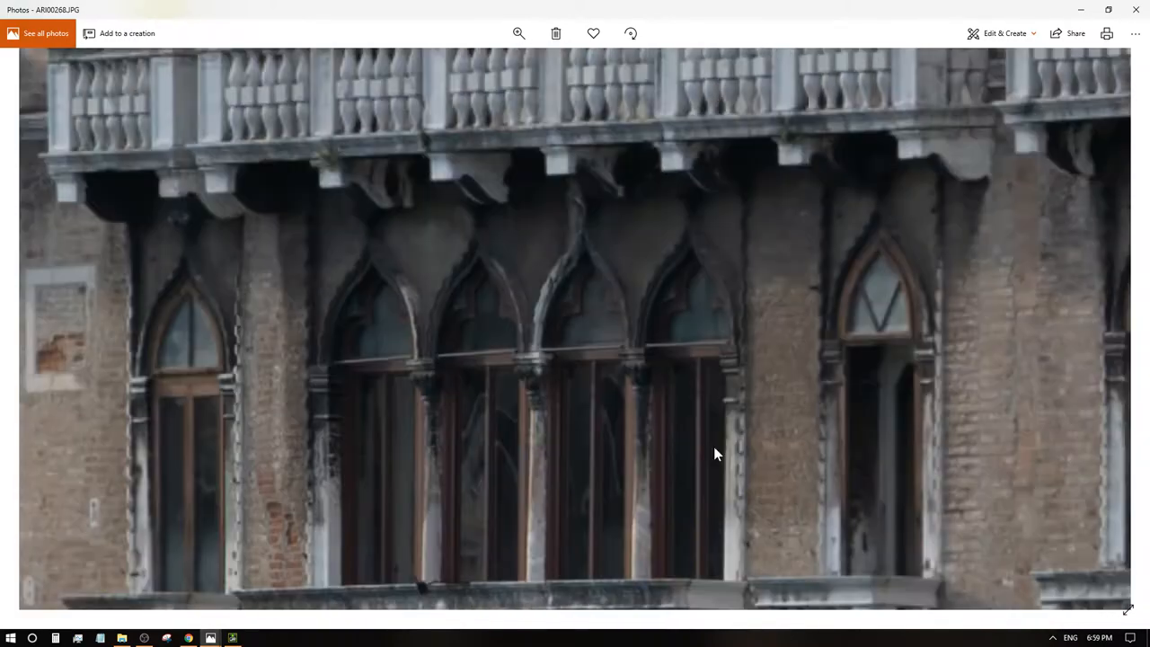
pyautogui.scroll(-2, 713, 447)
pyautogui.scroll(2, 690, 281)
pyautogui.scroll(2, 702, 438)
pyautogui.scroll(2, 718, 423)
pyautogui.scroll(1, 717, 423)
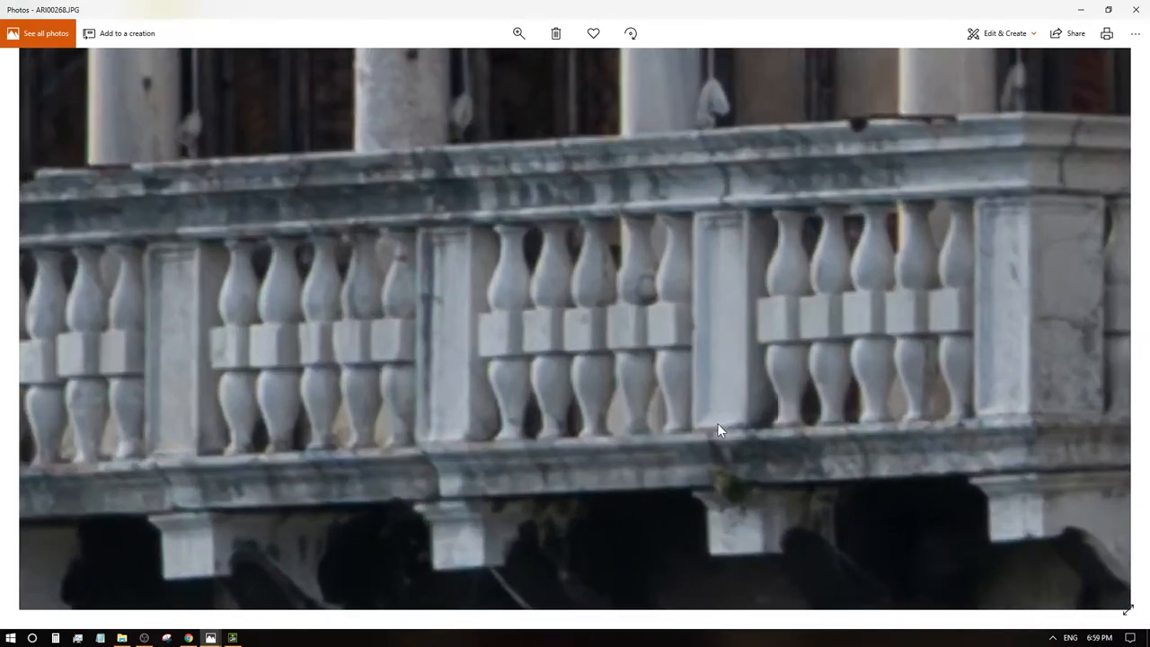
pyautogui.scroll(-2, 717, 430)
pyautogui.scroll(2, 651, 416)
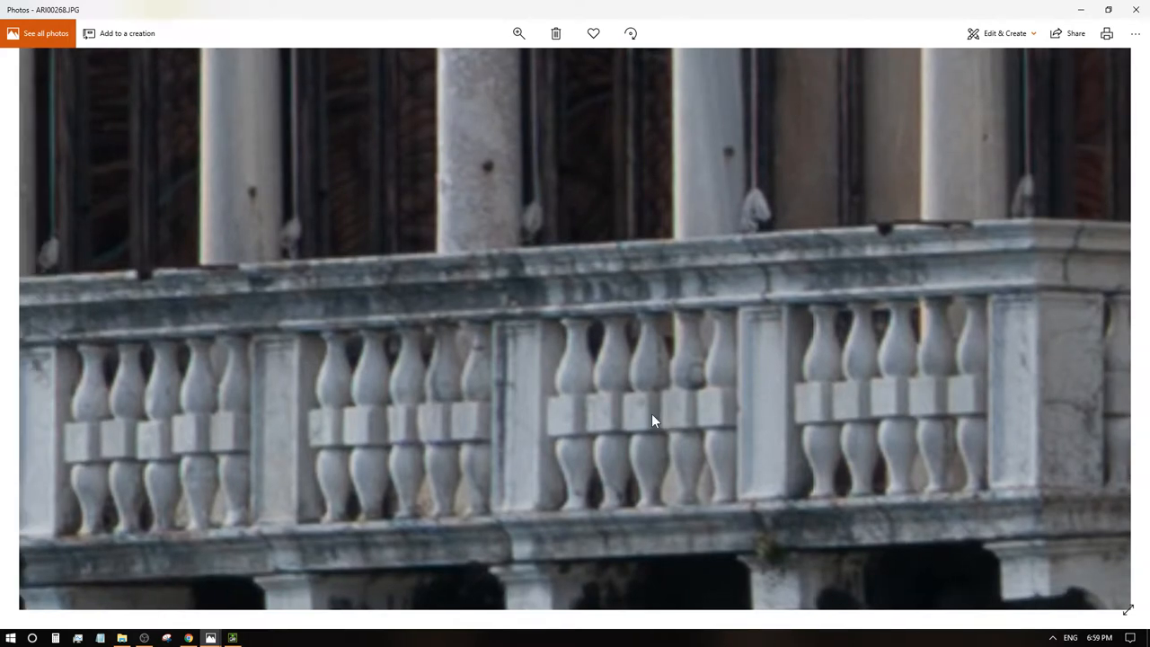
pyautogui.scroll(-1, 652, 437)
pyautogui.scroll(-1, 652, 436)
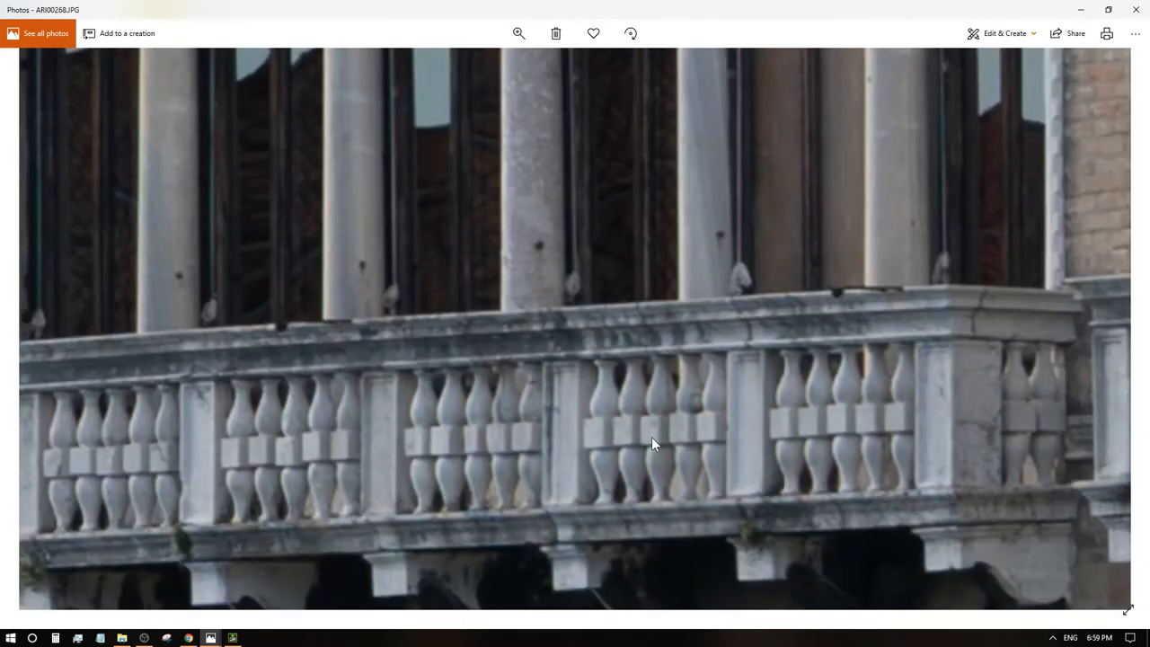
pyautogui.scroll(-1, 651, 436)
pyautogui.scroll(-1, 652, 437)
pyautogui.scroll(-2, 651, 437)
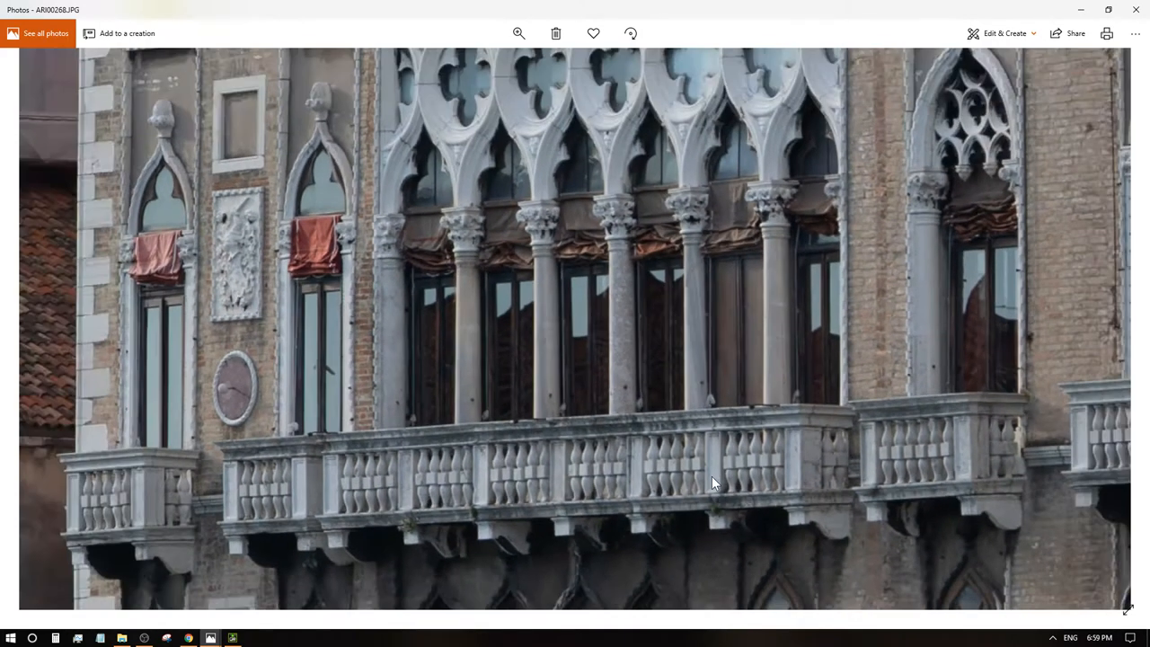
# - Pan ARI00268's close-up across the lower balconies, doors and upper windows, then advance to ARI00269
pyautogui.moveTo(711, 476); pyautogui.dragTo(717, 313)
pyautogui.scroll(1, 660, 429)
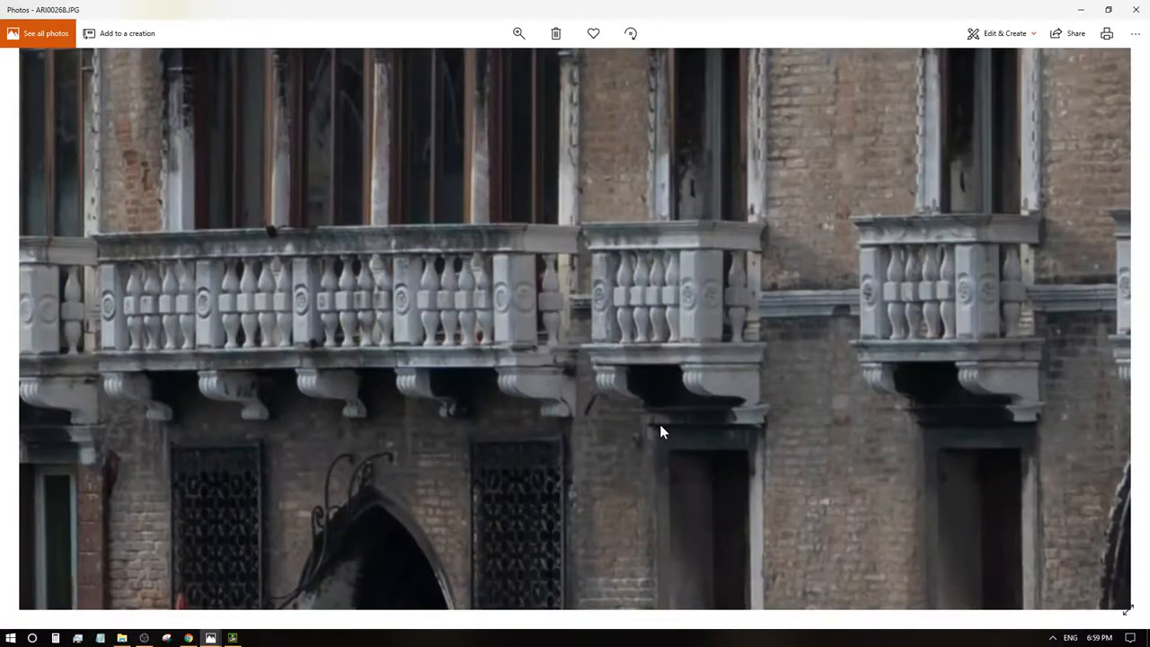
pyautogui.scroll(1, 516, 377)
pyautogui.moveTo(626, 427)
pyautogui.mouseDown()
pyautogui.moveTo(662, 315)
pyautogui.moveTo(709, 531)
pyautogui.mouseUp()
pyautogui.moveTo(665, 220); pyautogui.dragTo(626, 463)
pyautogui.scroll(-5, 625, 455)
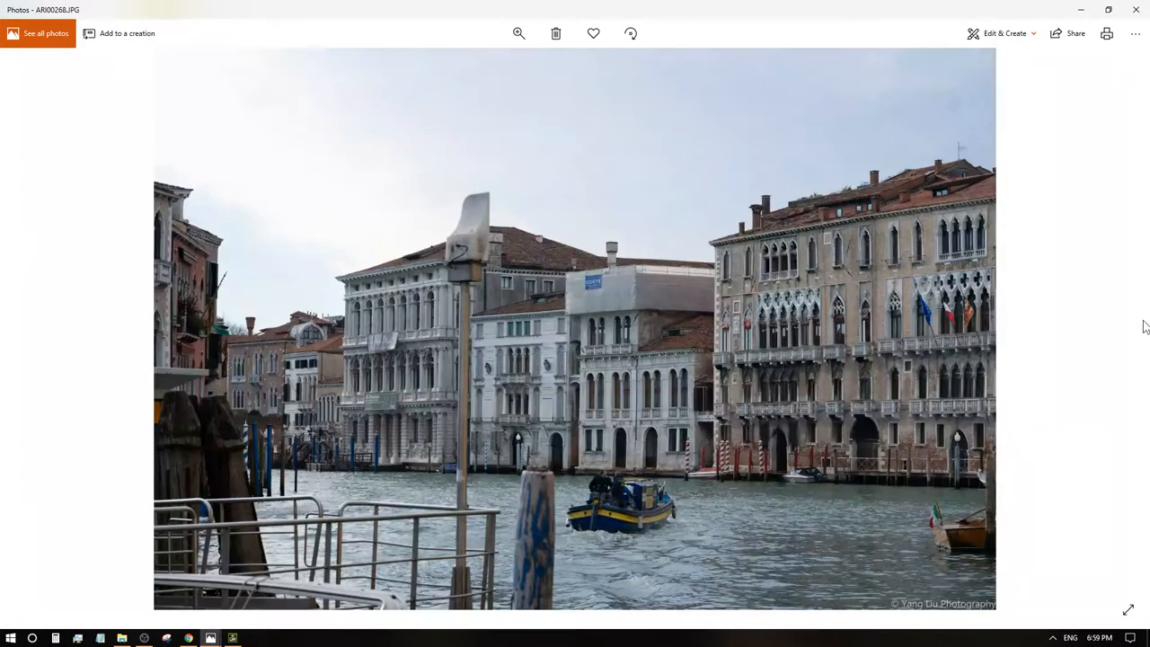
pyautogui.click(1134, 332)
pyautogui.scroll(1, 612, 397)
pyautogui.scroll(1, 620, 383)
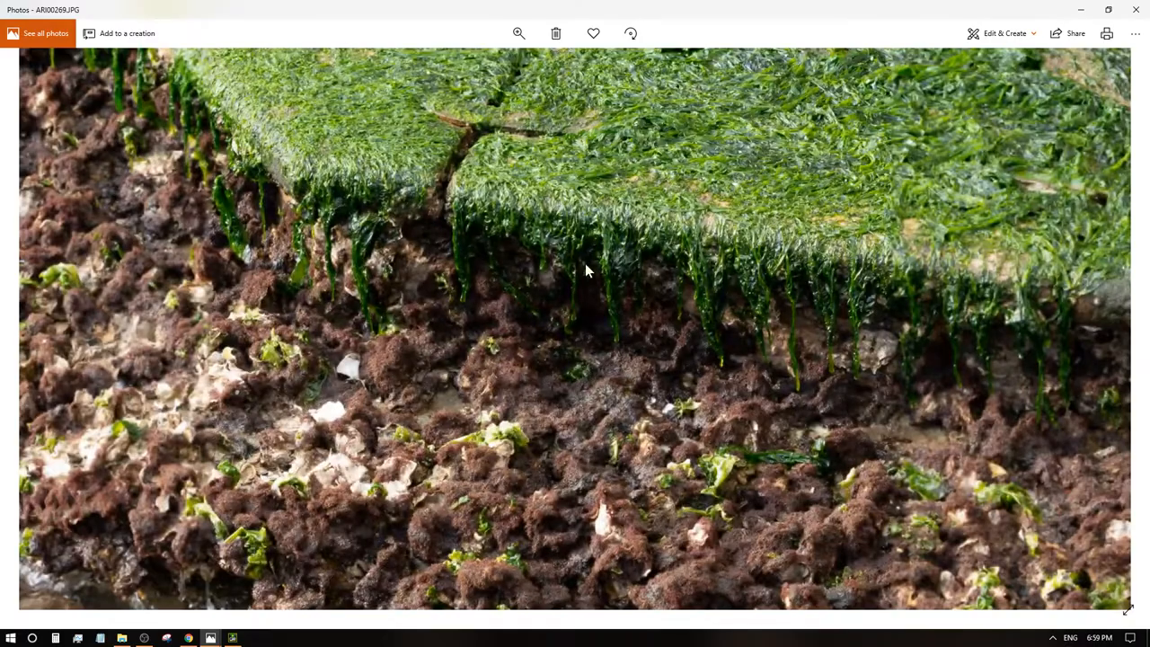
# - Reveal the seaweed-covered ledge top of ARI00269, then advance to ARI00270
pyautogui.moveTo(585, 265)
pyautogui.mouseDown()
pyautogui.moveTo(633, 473)
pyautogui.moveTo(619, 419)
pyautogui.moveTo(580, 430)
pyautogui.mouseUp()
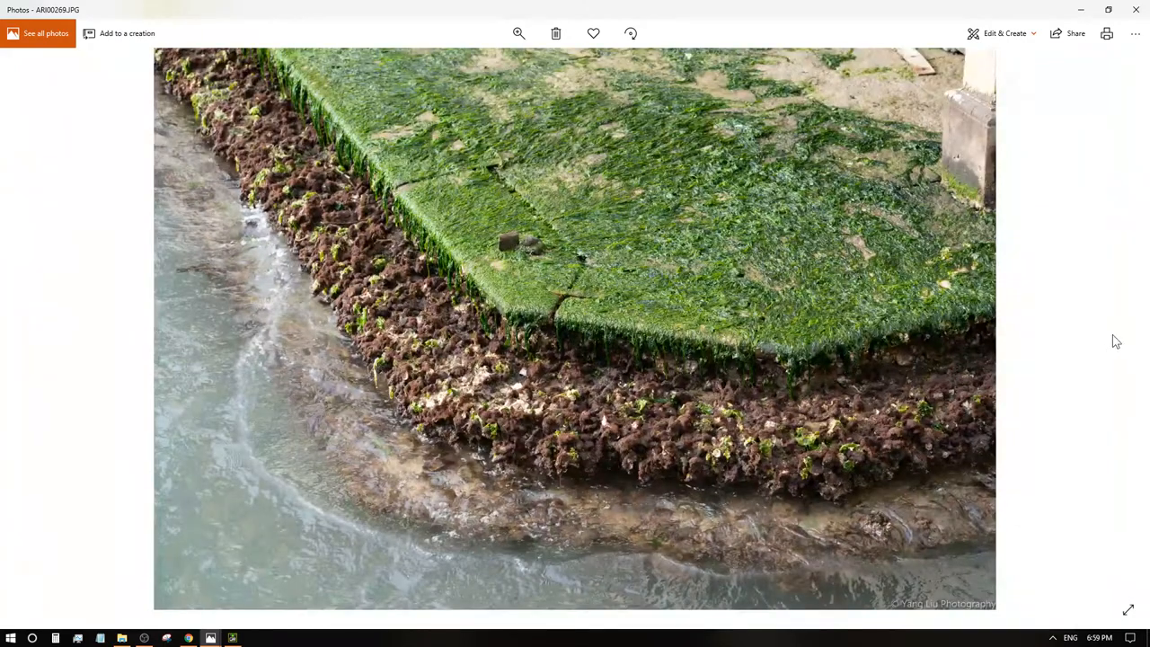
pyautogui.press('Right')
pyautogui.scroll(2, 574, 343)
pyautogui.scroll(2, 769, 332)
pyautogui.scroll(1, 769, 330)
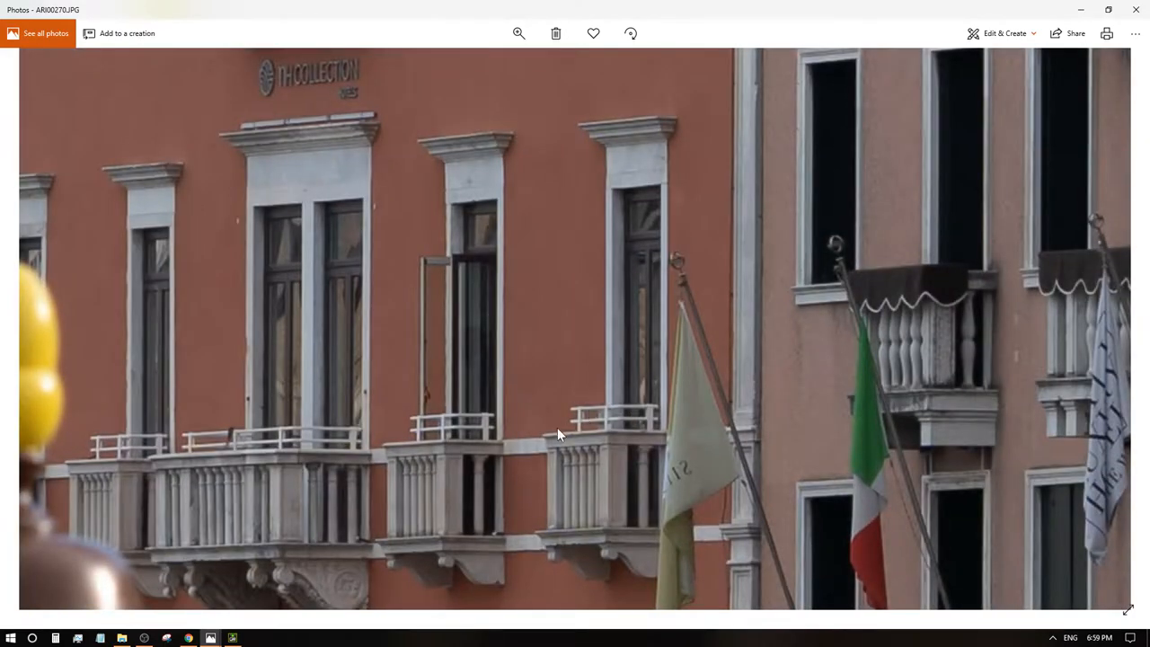
# - Pan ARI00270's close-up over the yellow bollard, taxi boat, lamp-lit entrance and balconies
pyautogui.moveTo(556, 438); pyautogui.dragTo(770, 168)
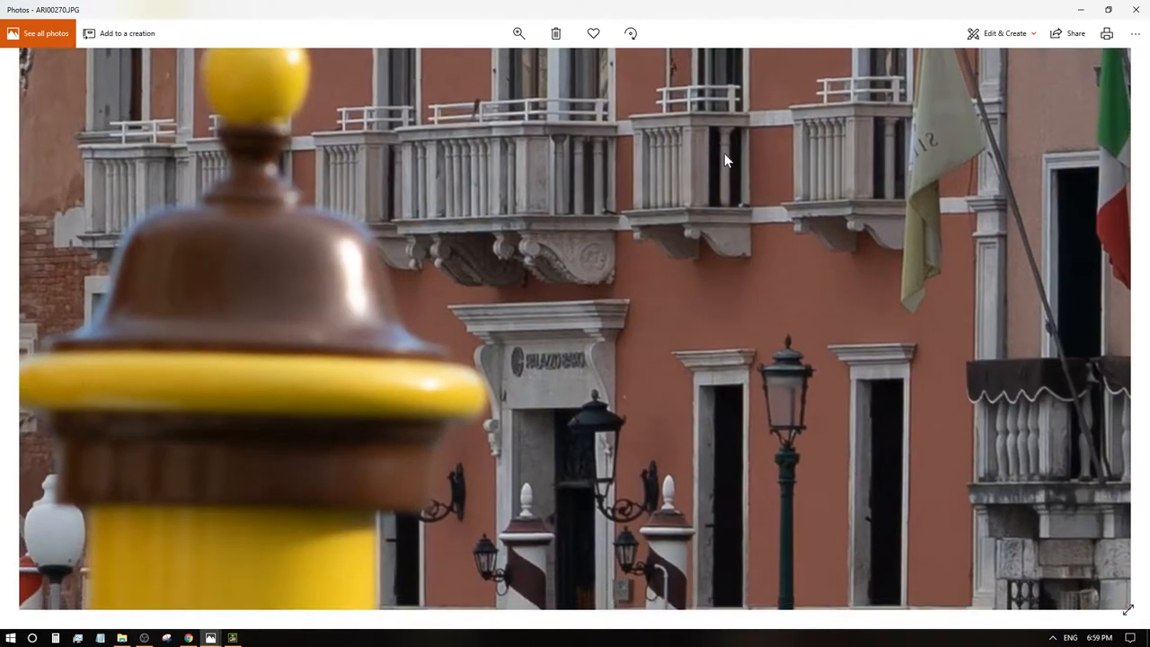
pyautogui.moveTo(625, 403); pyautogui.dragTo(720, 136)
pyautogui.moveTo(763, 490)
pyautogui.mouseDown()
pyautogui.moveTo(723, 356)
pyautogui.moveTo(708, 106)
pyautogui.mouseUp()
pyautogui.moveTo(834, 195); pyautogui.dragTo(372, 229)
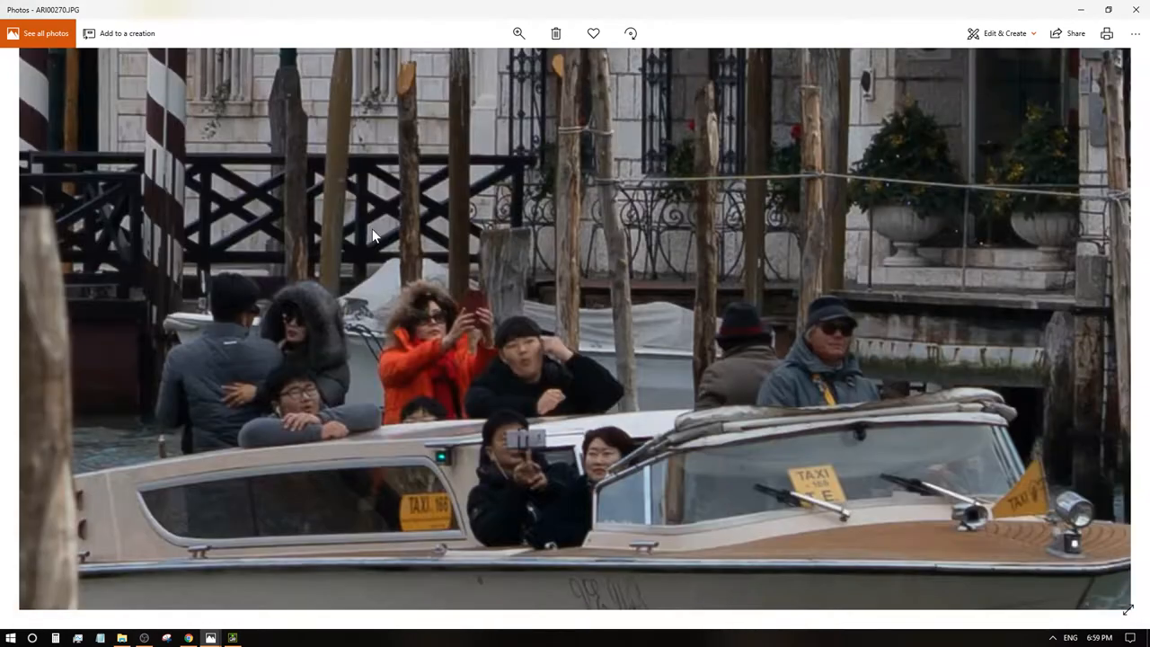
pyautogui.moveTo(657, 262); pyautogui.dragTo(454, 377)
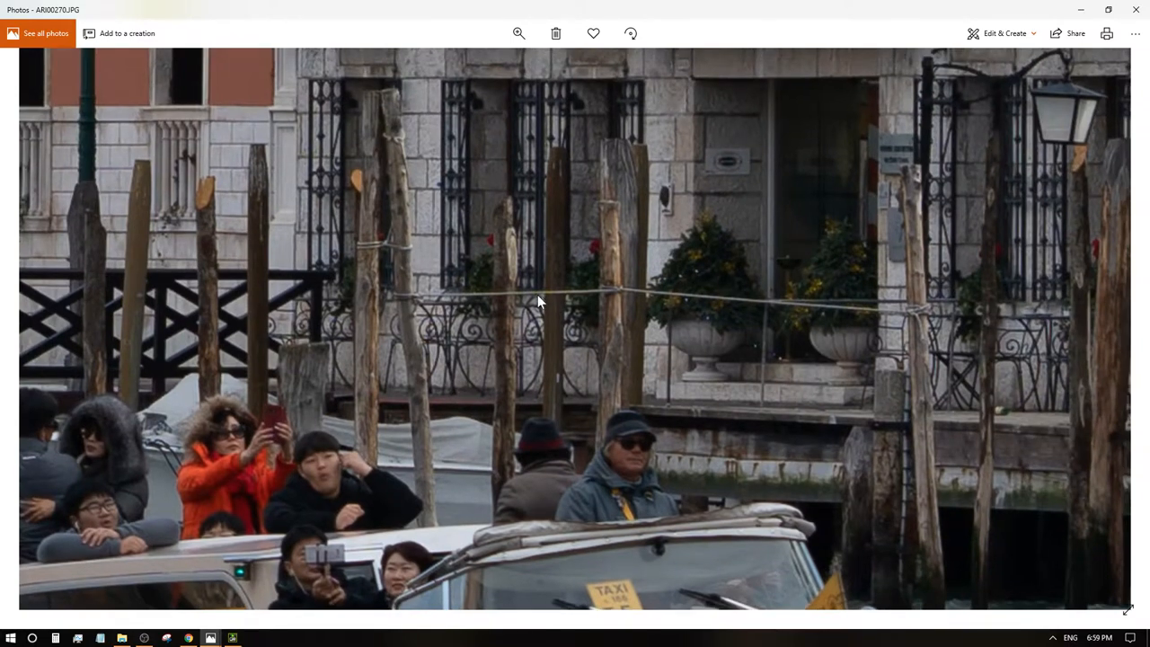
pyautogui.moveTo(537, 295)
pyautogui.mouseDown()
pyautogui.moveTo(609, 168)
pyautogui.moveTo(724, 153)
pyautogui.moveTo(500, 408)
pyautogui.moveTo(586, 414)
pyautogui.moveTo(583, 441)
pyautogui.mouseUp()
pyautogui.scroll(2, 679, 336)
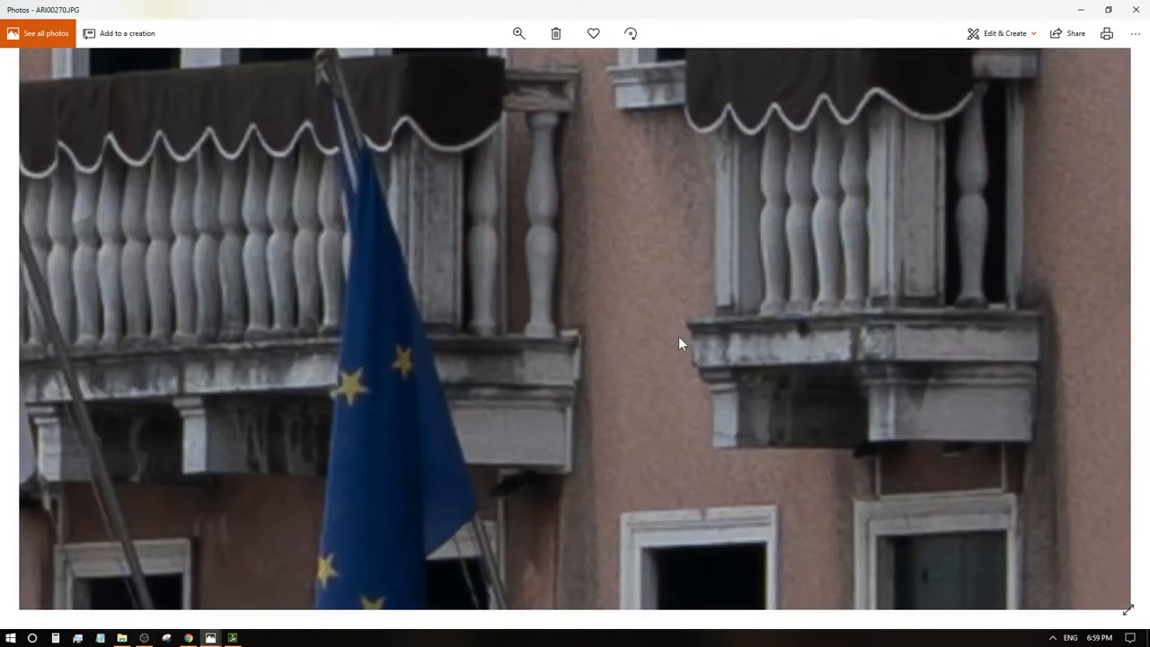
pyautogui.scroll(-3, 678, 340)
# - Open ARI00271 and inspect the blue pole's stone top and the boat railing beside it up close
pyautogui.click(1131, 345)
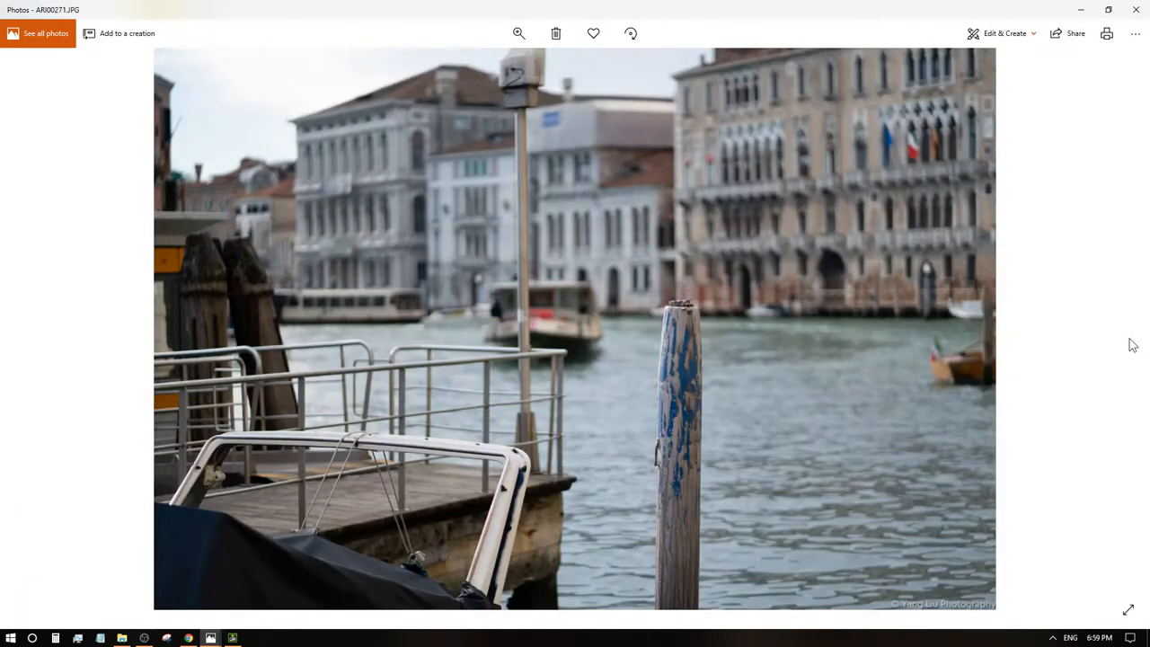
pyautogui.scroll(2, 686, 350)
pyautogui.scroll(2, 712, 362)
pyautogui.scroll(1, 726, 265)
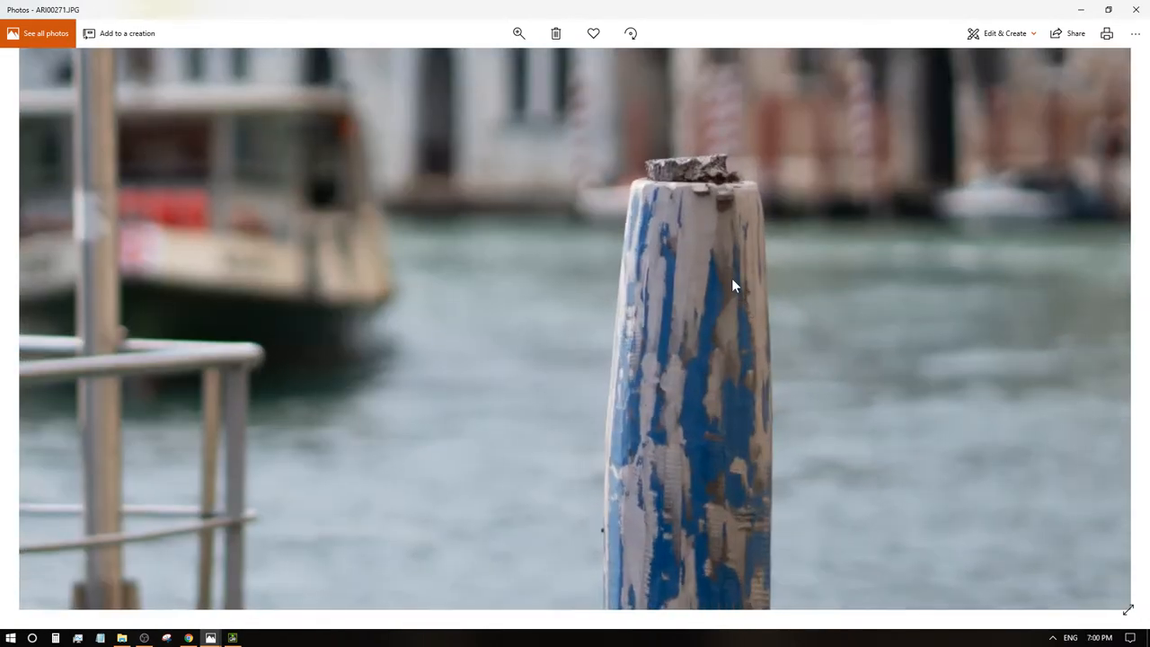
pyautogui.scroll(2, 660, 193)
pyautogui.scroll(1, 665, 188)
pyautogui.moveTo(665, 187)
pyautogui.mouseDown()
pyautogui.moveTo(617, 460)
pyautogui.moveTo(608, 339)
pyautogui.moveTo(609, 367)
pyautogui.mouseUp()
pyautogui.scroll(2, 665, 360)
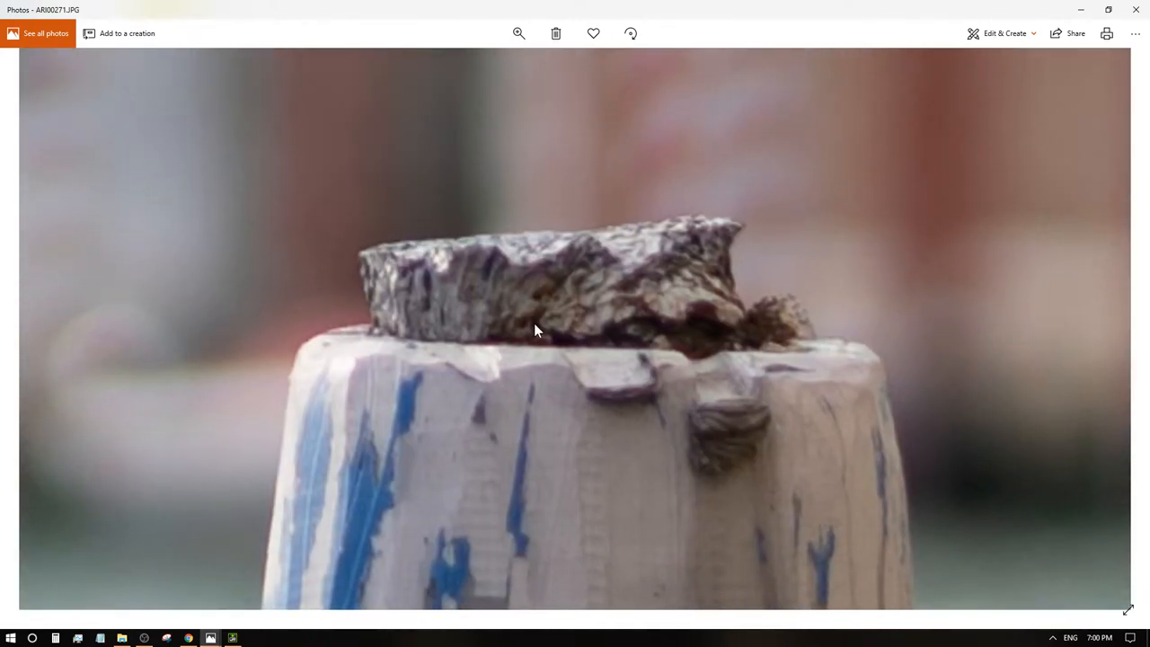
pyautogui.scroll(-2, 529, 364)
pyautogui.scroll(2, 521, 365)
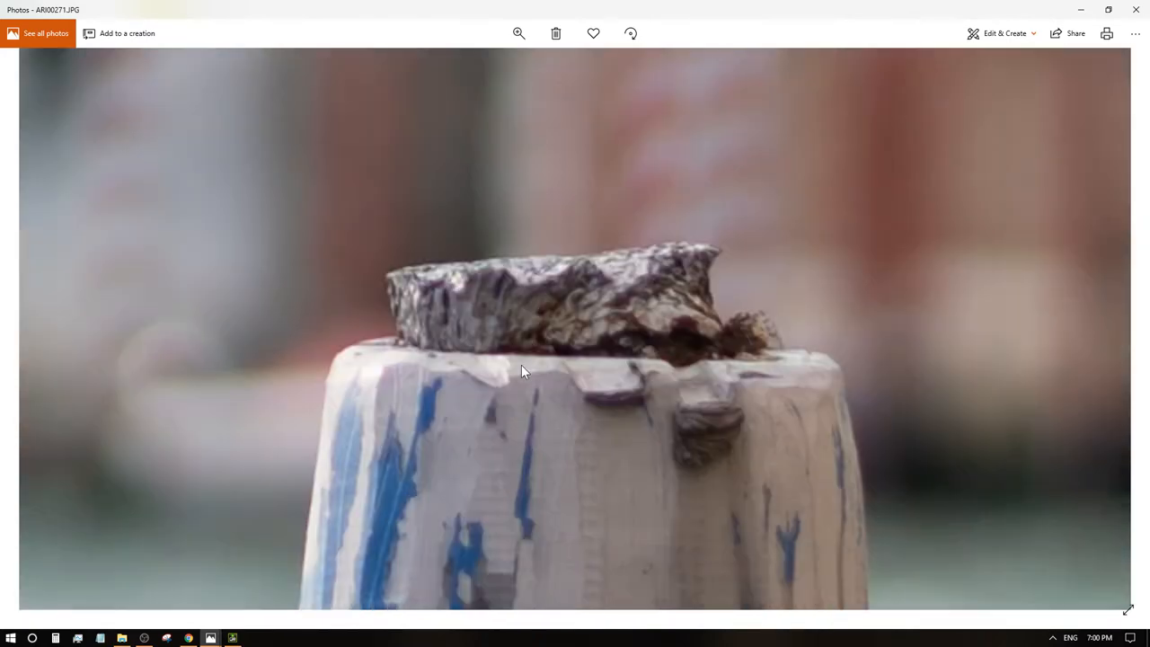
pyautogui.scroll(1, 522, 366)
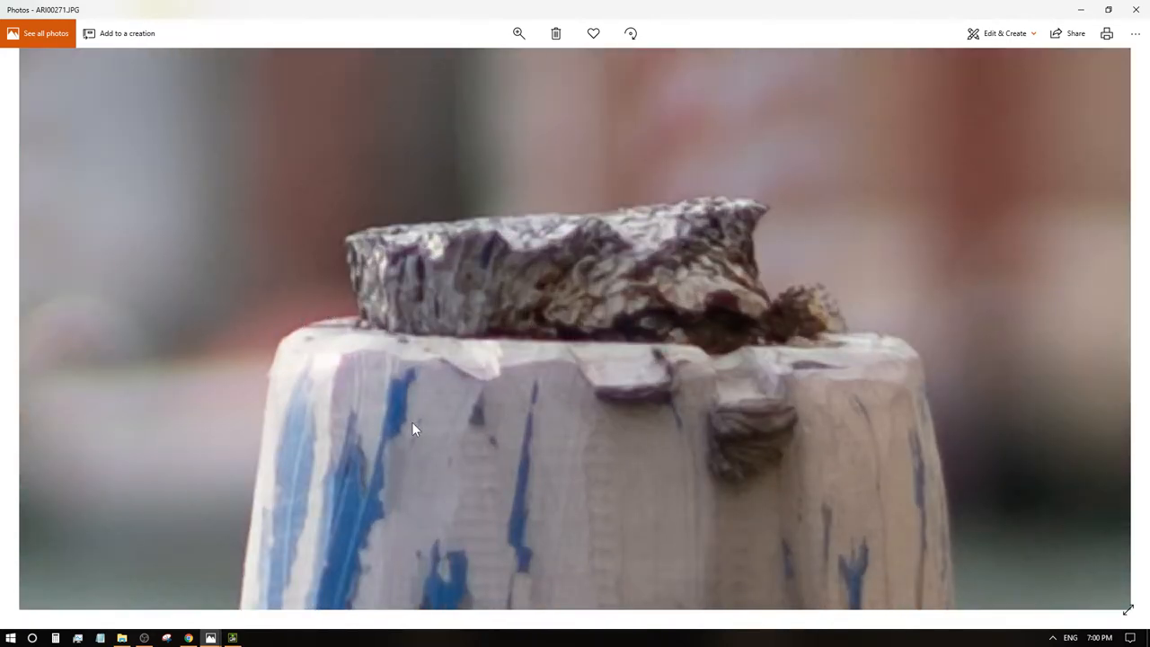
pyautogui.scroll(-2, 412, 421)
pyautogui.scroll(-2, 429, 414)
pyautogui.scroll(-2, 451, 398)
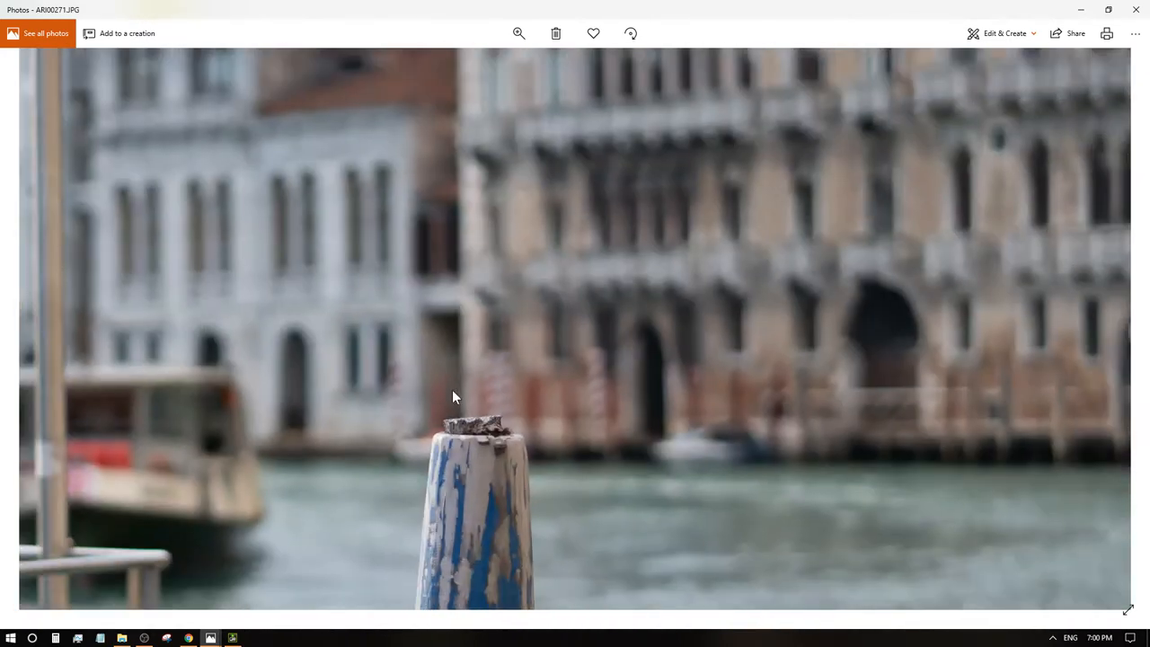
pyautogui.moveTo(452, 398); pyautogui.dragTo(733, 228)
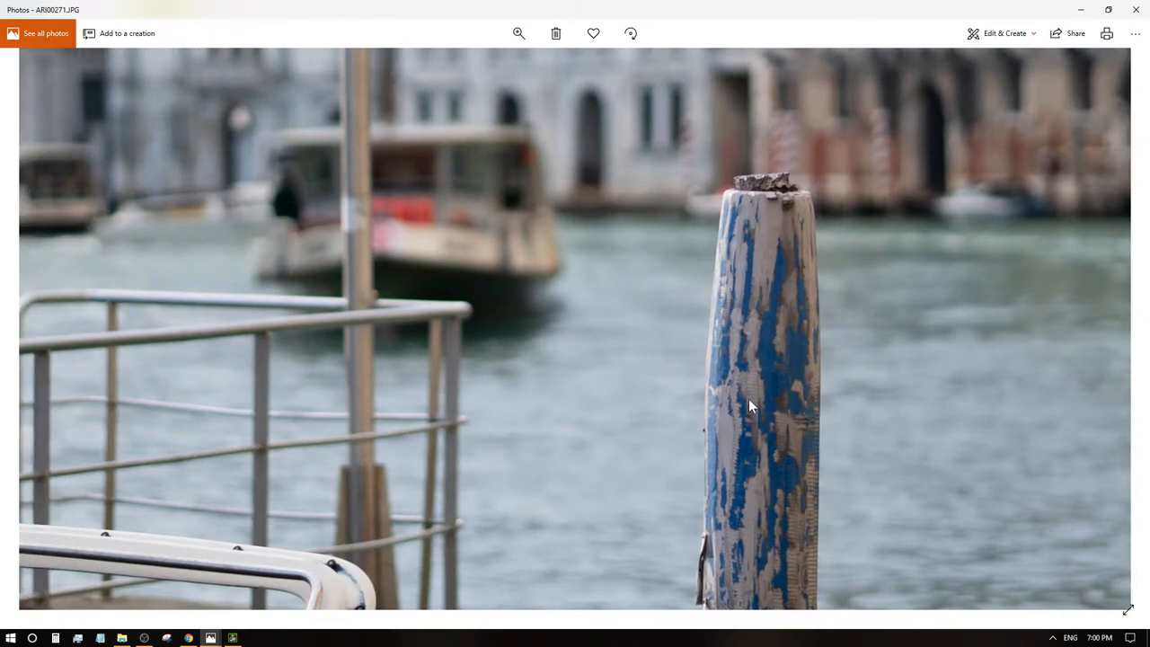
pyautogui.scroll(1, 749, 398)
pyautogui.scroll(-2, 665, 345)
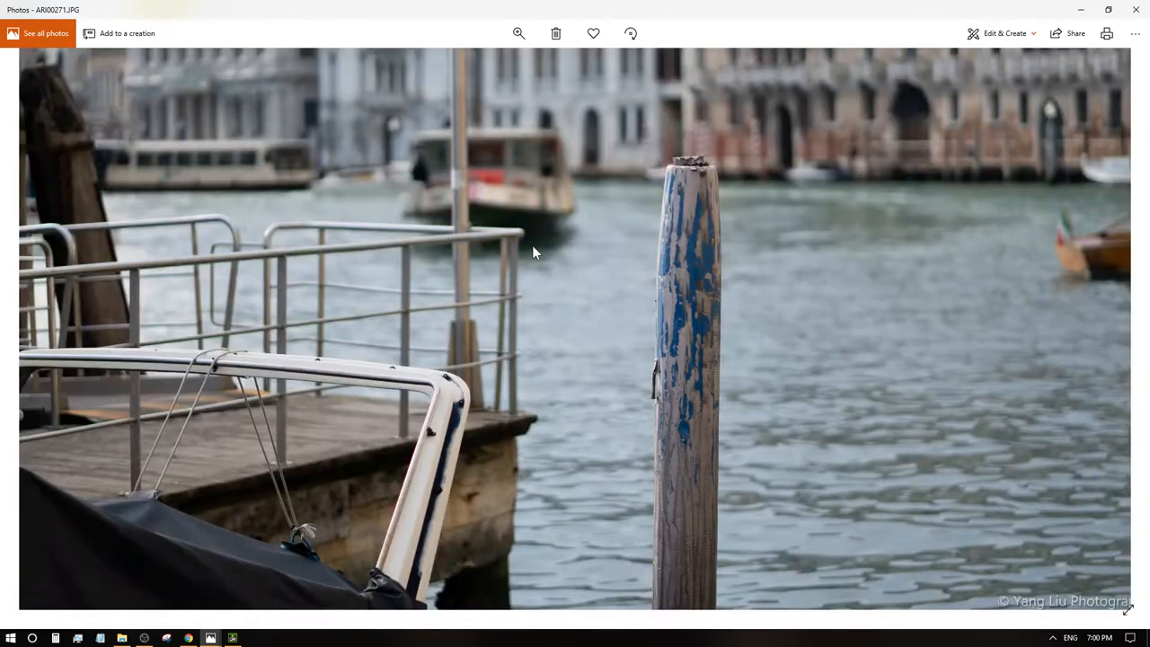
pyautogui.scroll(1, 352, 405)
pyautogui.scroll(2, 397, 402)
pyautogui.scroll(1, 399, 410)
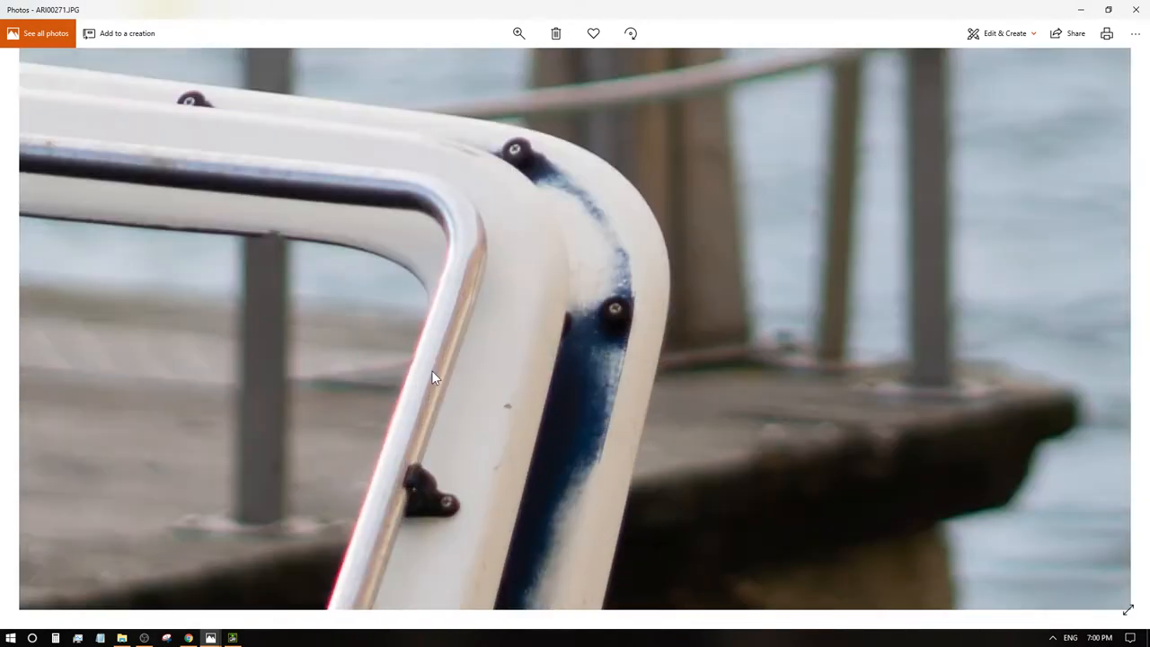
pyautogui.scroll(1, 507, 344)
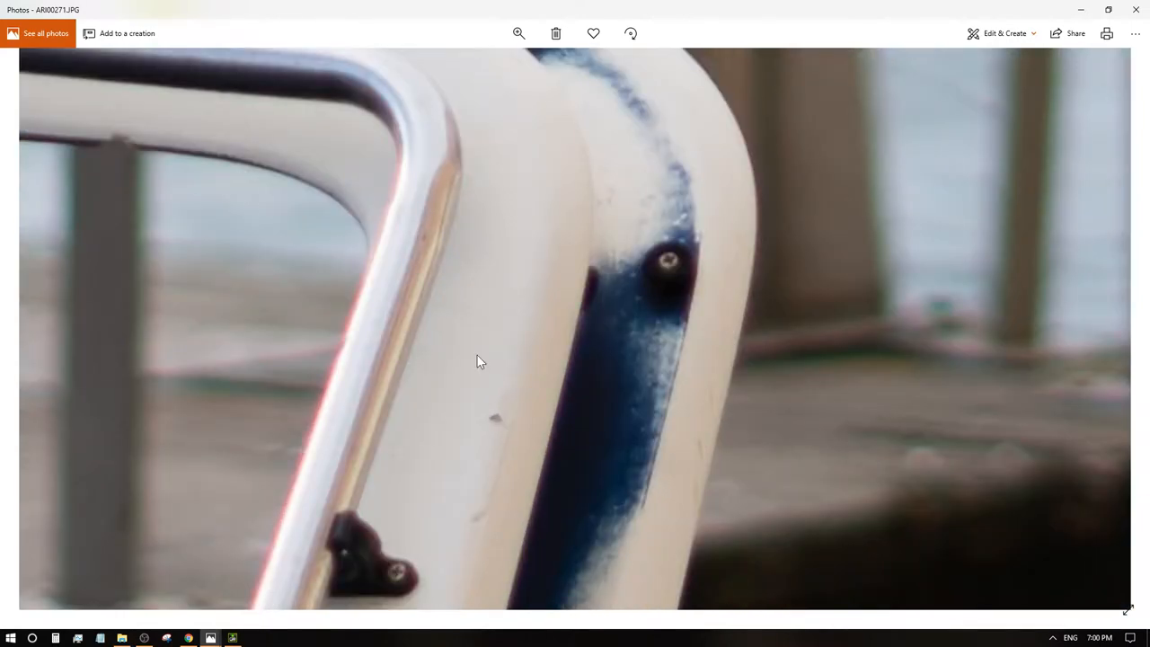
pyautogui.scroll(-1, 478, 358)
pyautogui.scroll(-2, 461, 367)
pyautogui.scroll(-2, 461, 367)
pyautogui.moveTo(376, 375); pyautogui.dragTo(657, 327)
pyautogui.scroll(-3, 683, 333)
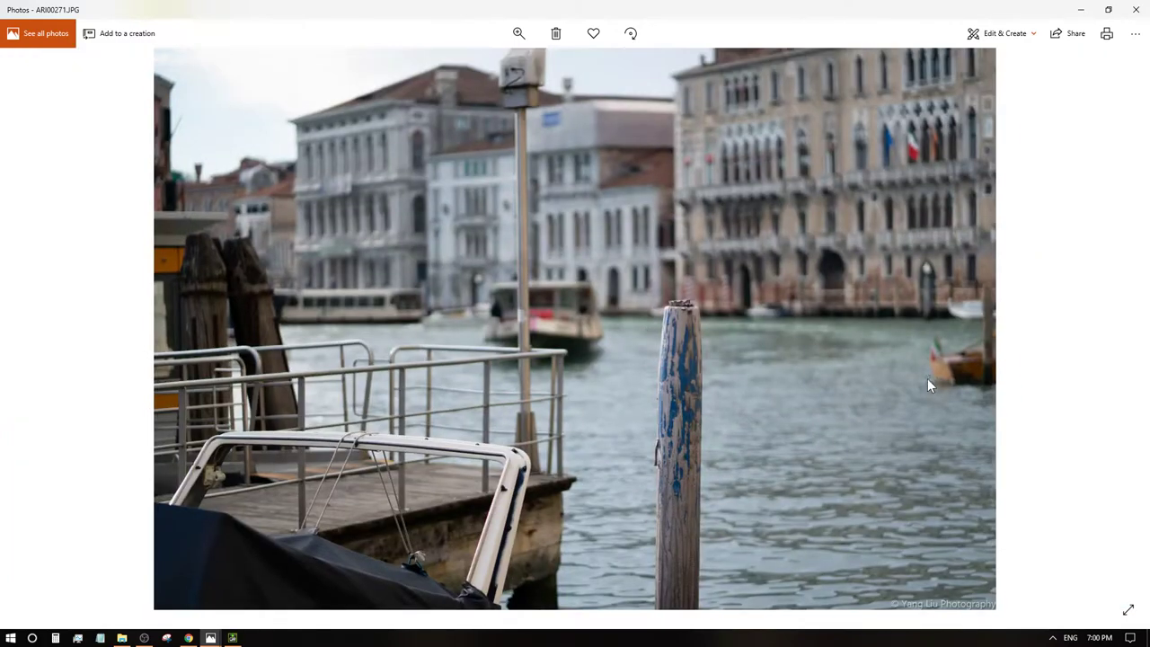
# - Open ARI00272 and inspect the bell tower top and the buildings below the belfry
pyautogui.click(1120, 331)
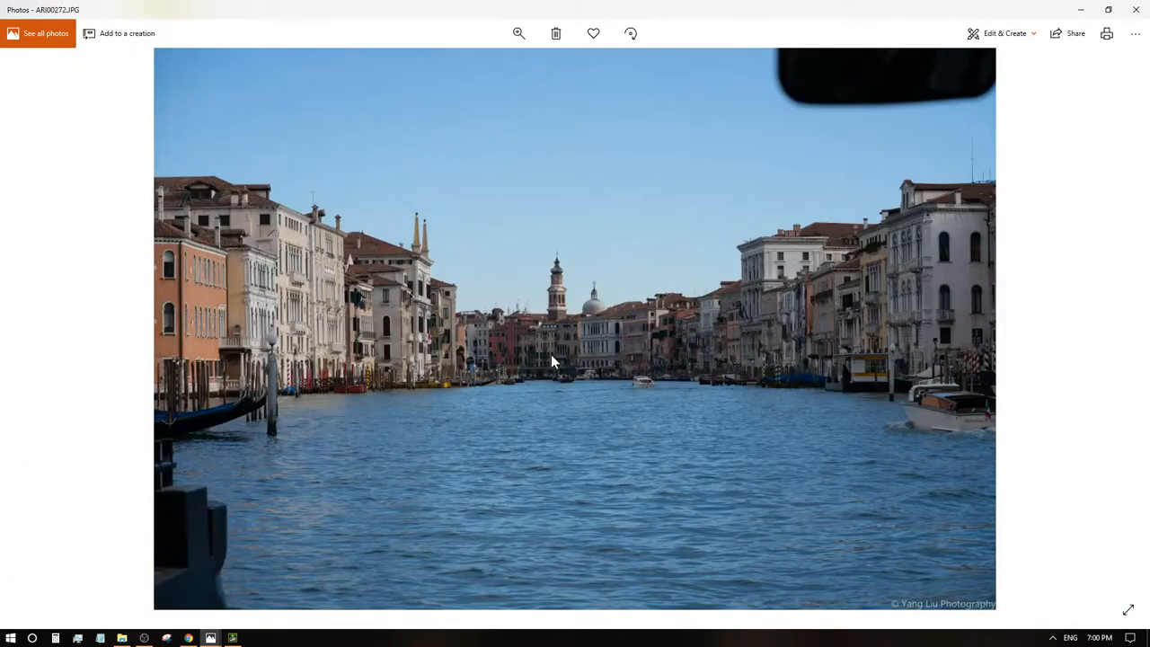
pyautogui.scroll(1, 550, 358)
pyautogui.scroll(2, 550, 359)
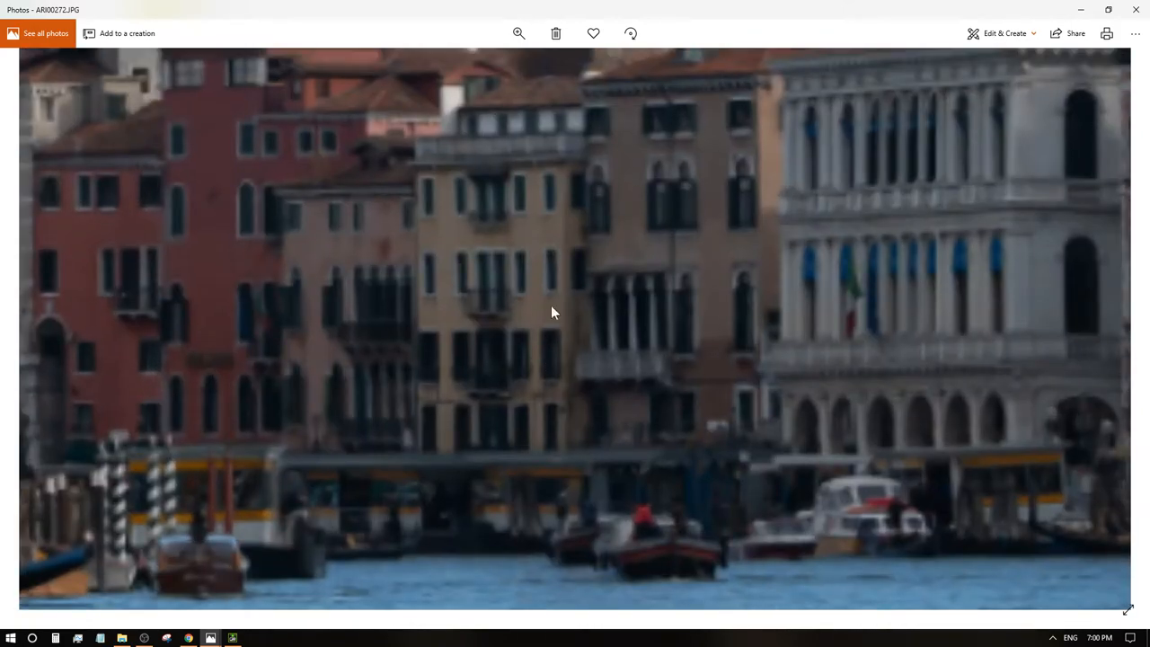
pyautogui.scroll(1, 547, 406)
pyautogui.moveTo(546, 409); pyautogui.dragTo(550, 494)
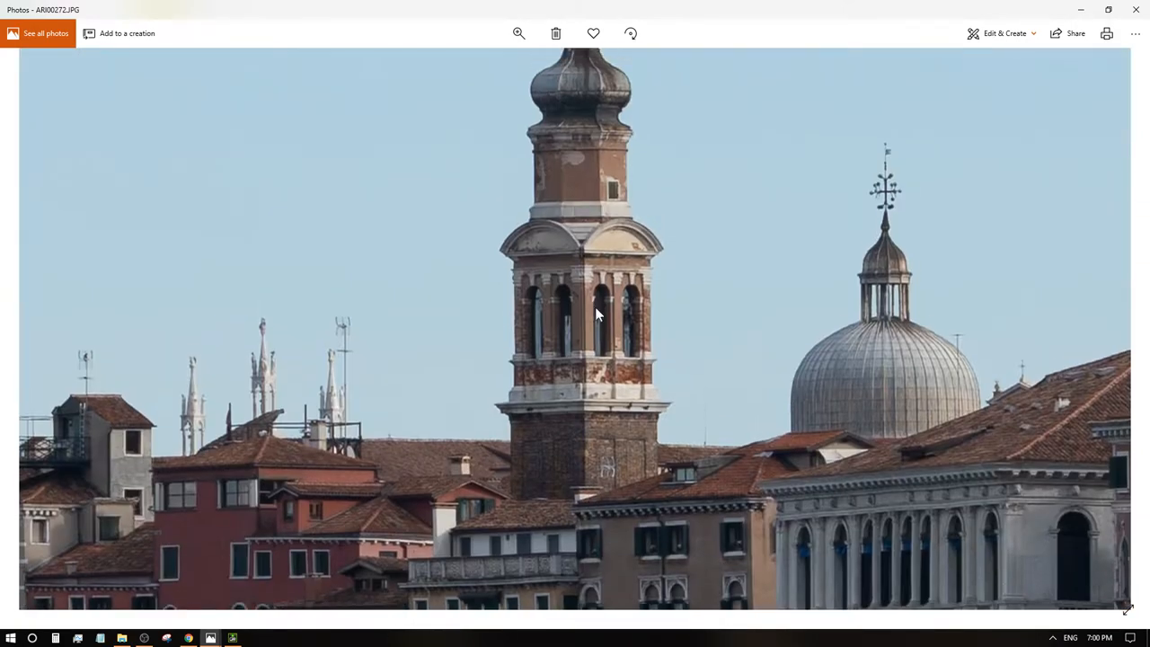
pyautogui.moveTo(595, 306); pyautogui.dragTo(590, 437)
pyautogui.scroll(2, 584, 440)
pyautogui.scroll(2, 584, 440)
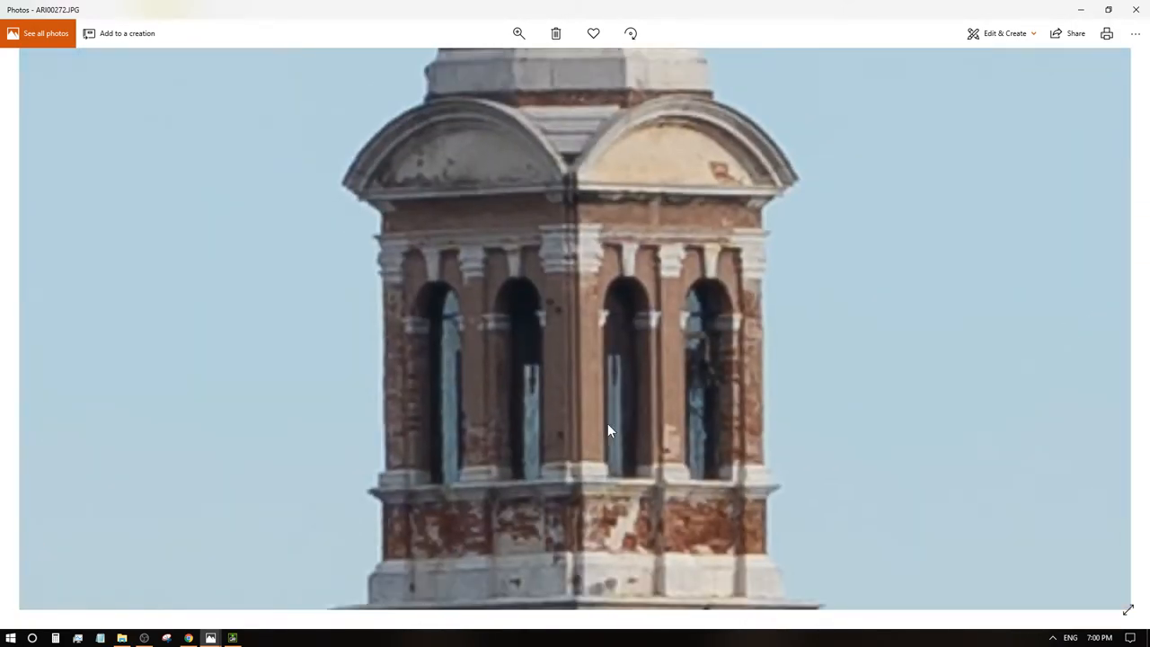
pyautogui.click(623, 429)
pyautogui.moveTo(627, 489)
pyautogui.mouseDown()
pyautogui.moveTo(602, 435)
pyautogui.moveTo(799, 311)
pyautogui.mouseUp()
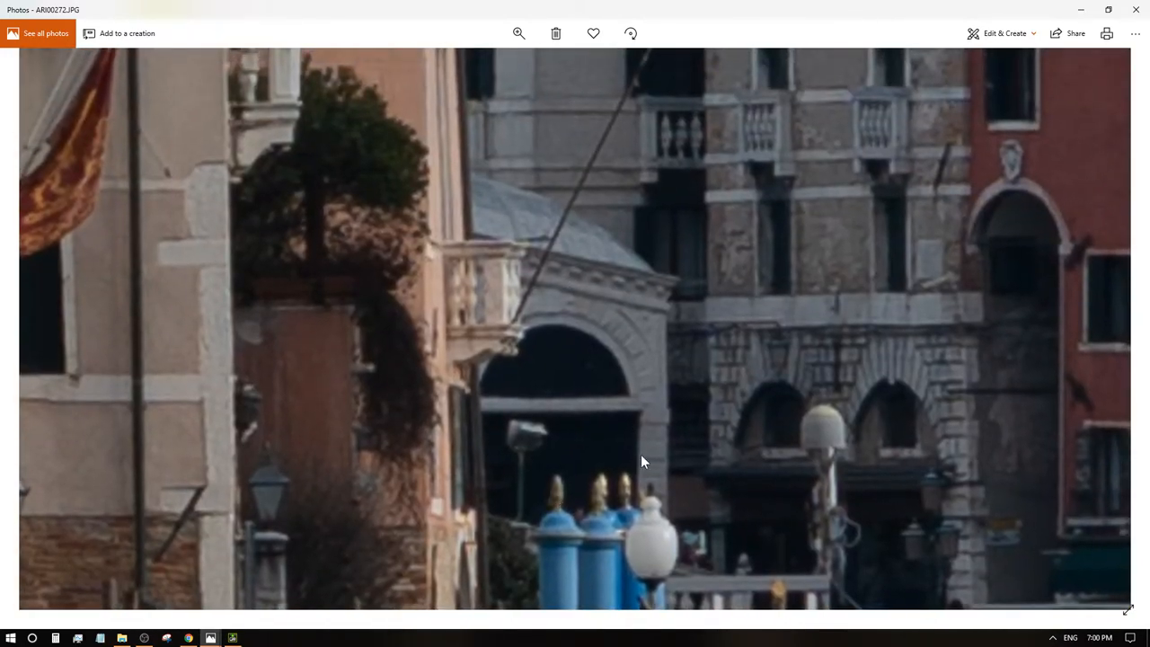
# - Pan over the arched entrance, red buildings and striped poles, then step through the gondola-pier photo to ARI00275
pyautogui.moveTo(686, 424); pyautogui.dragTo(367, 390)
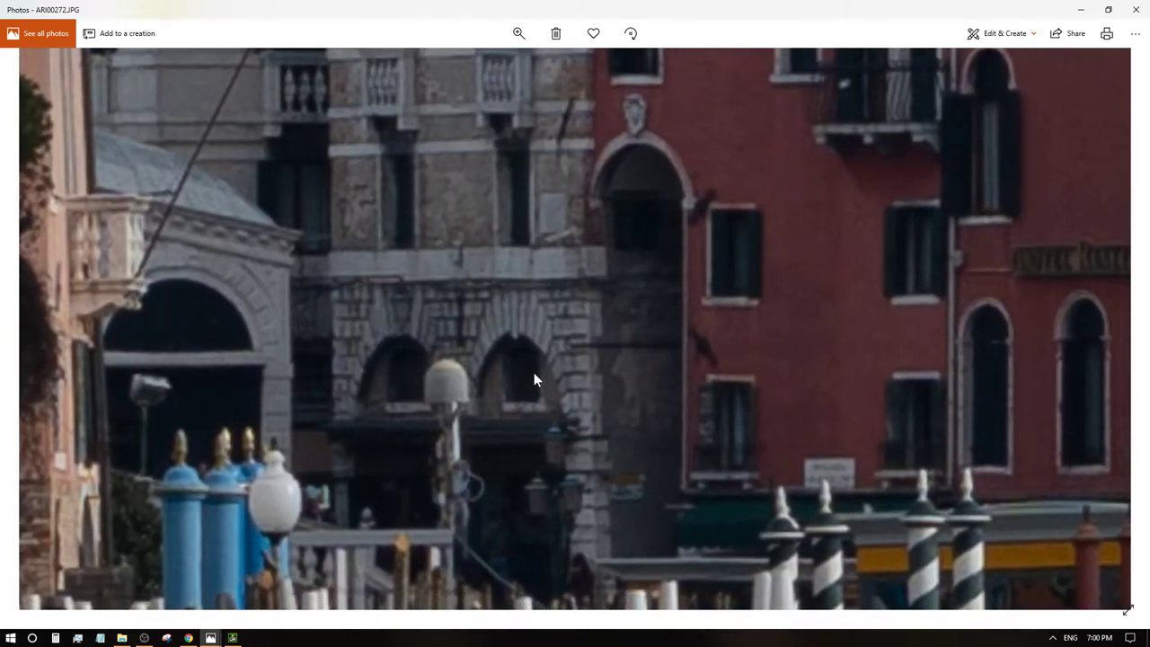
pyautogui.moveTo(533, 380); pyautogui.dragTo(457, 216)
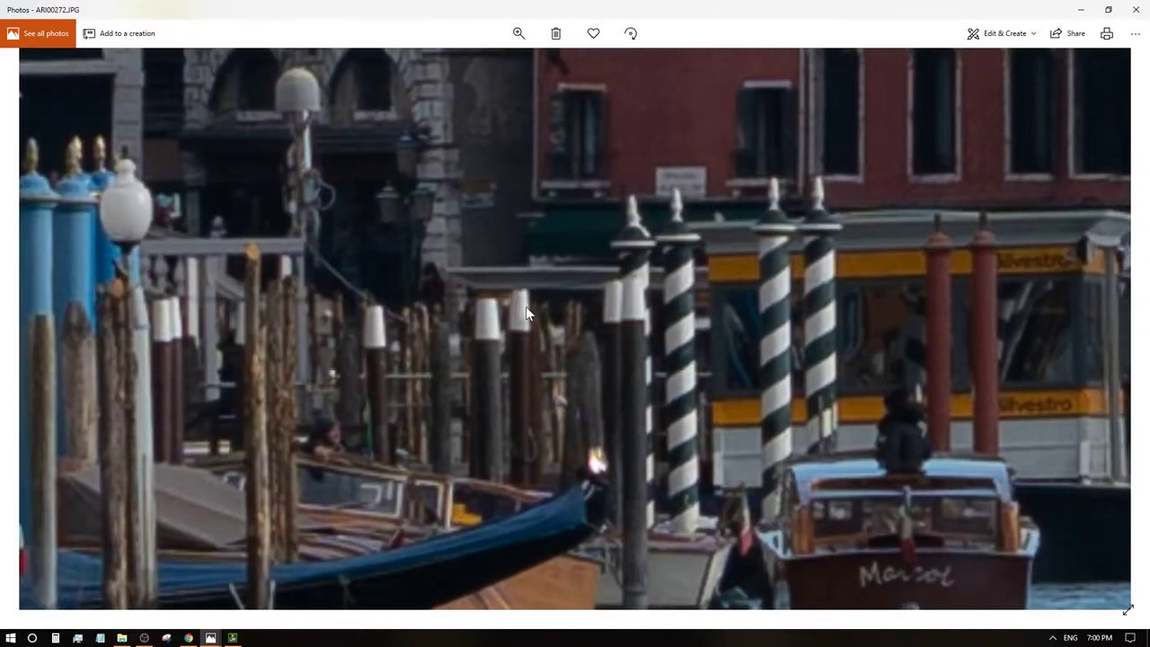
pyautogui.moveTo(533, 304); pyautogui.dragTo(218, 490)
pyautogui.scroll(-5, 218, 482)
pyautogui.scroll(-1, 623, 364)
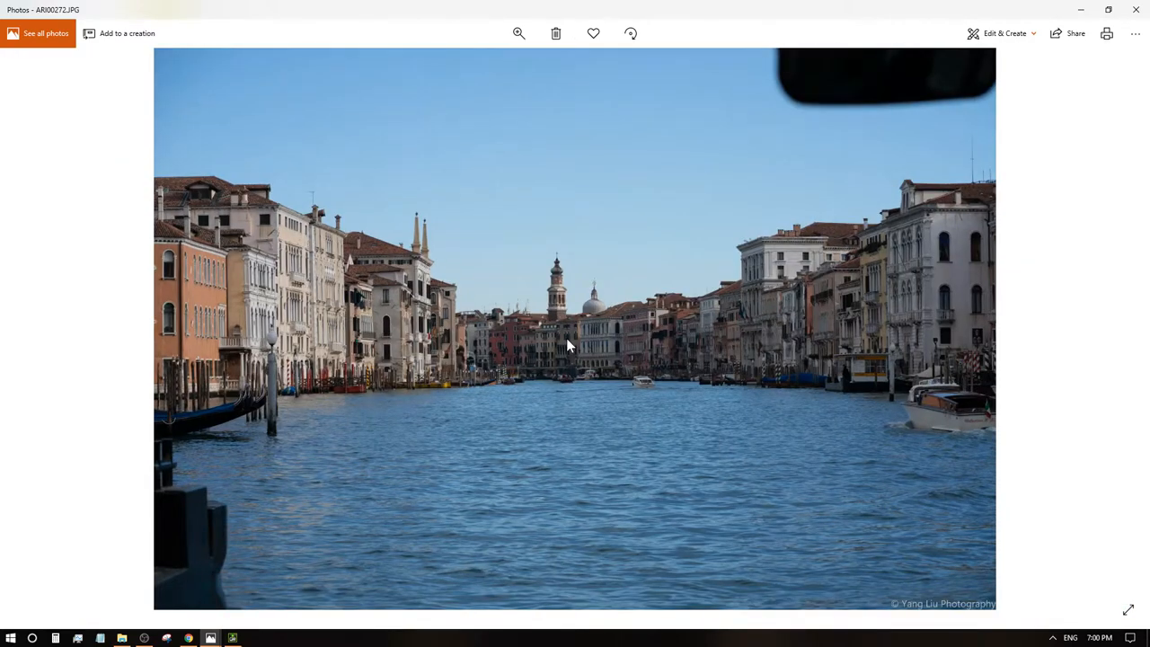
pyautogui.scroll(1, 573, 356)
pyautogui.scroll(1, 574, 356)
pyautogui.scroll(2, 580, 359)
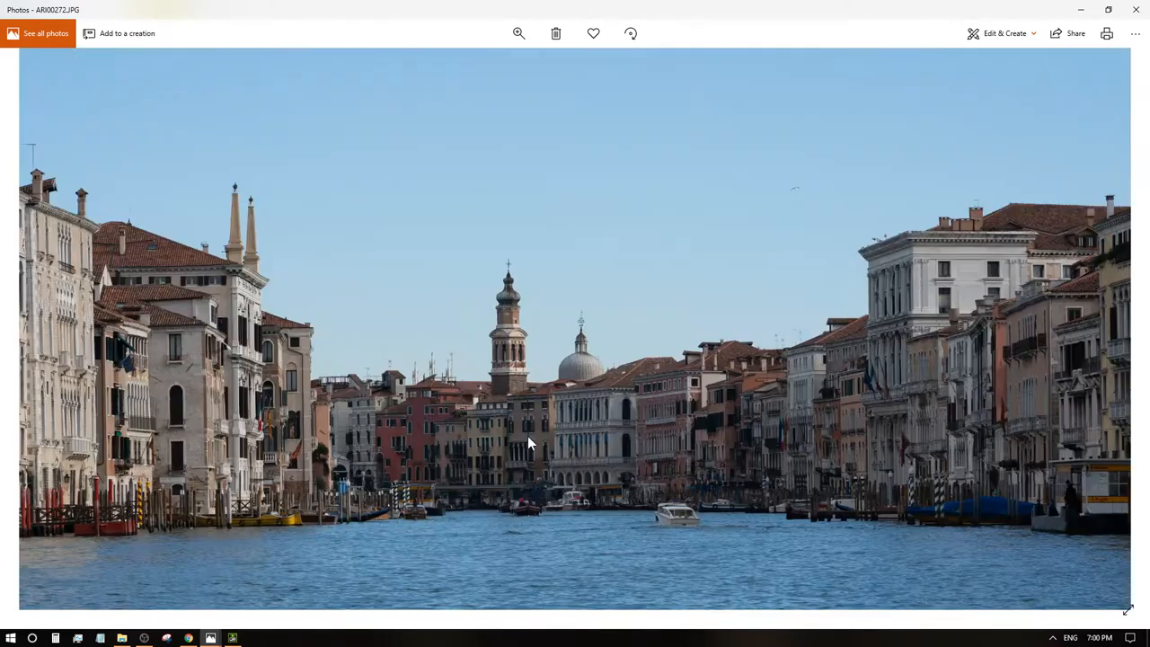
pyautogui.scroll(1, 523, 442)
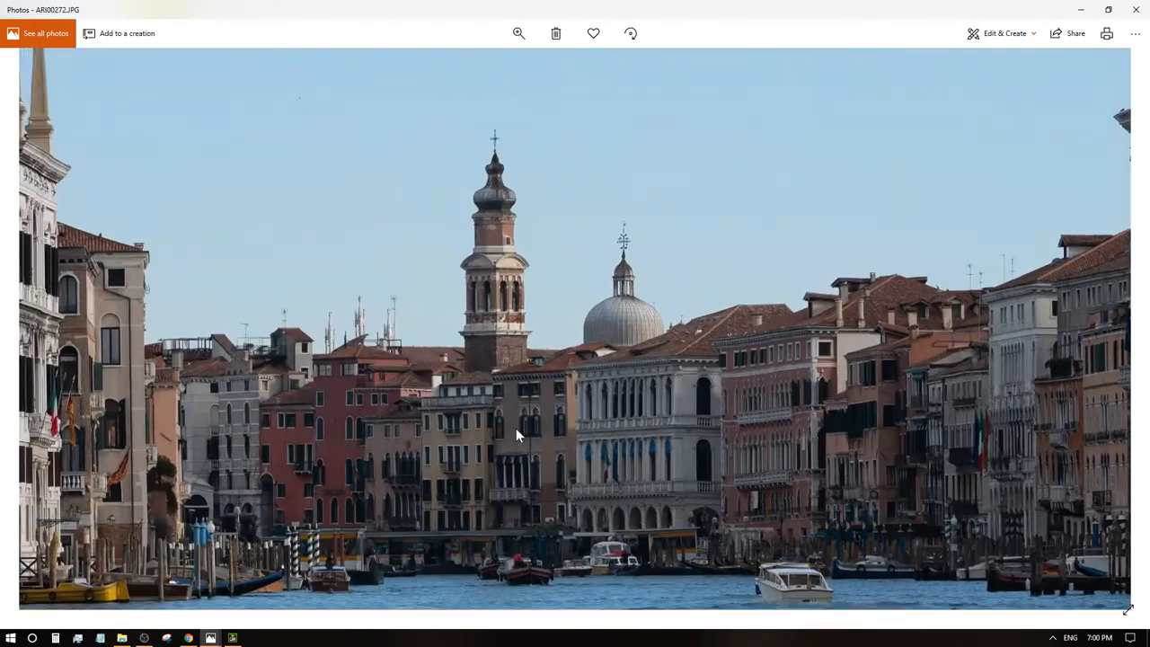
pyautogui.scroll(1, 530, 418)
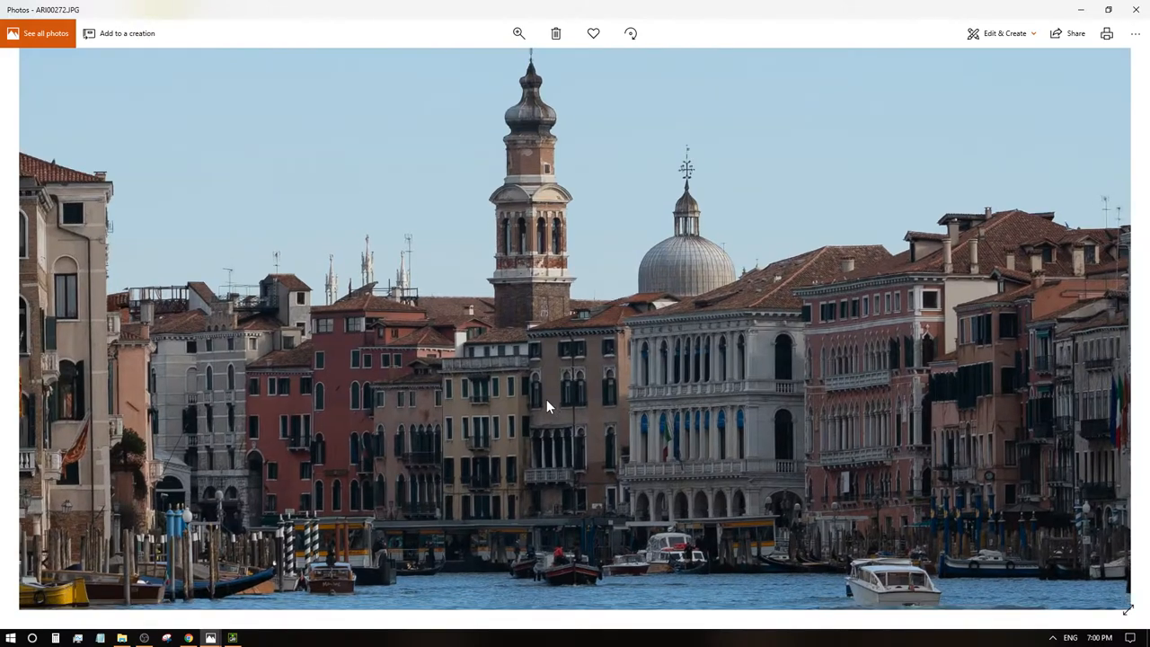
pyautogui.scroll(1, 481, 395)
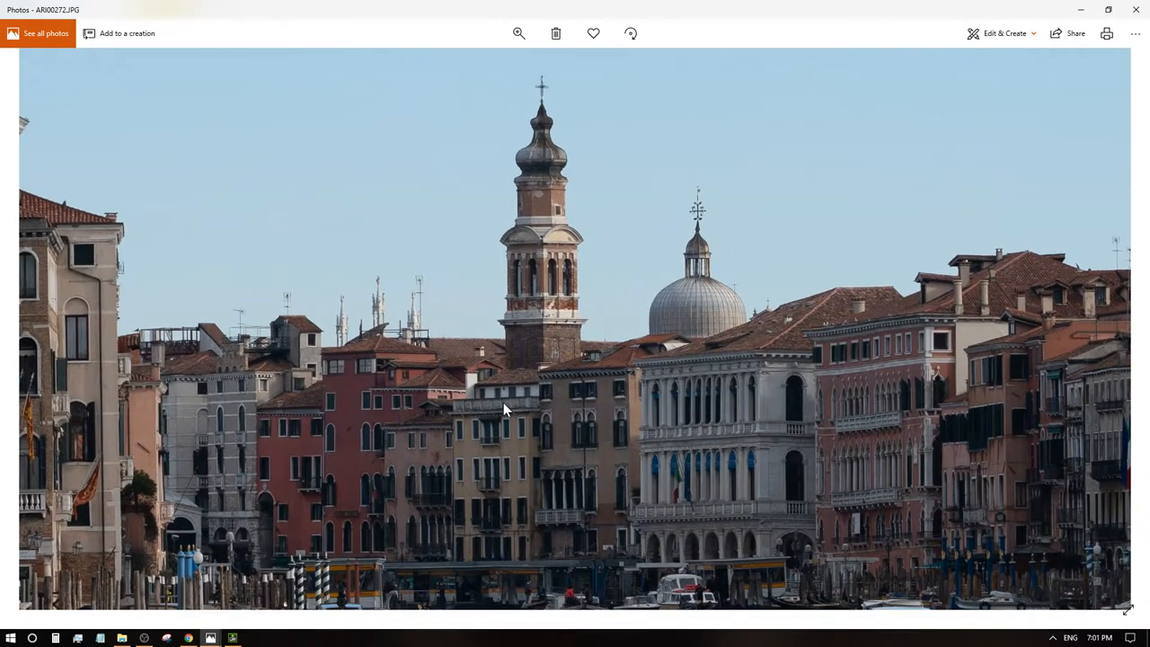
pyautogui.scroll(-1, 504, 391)
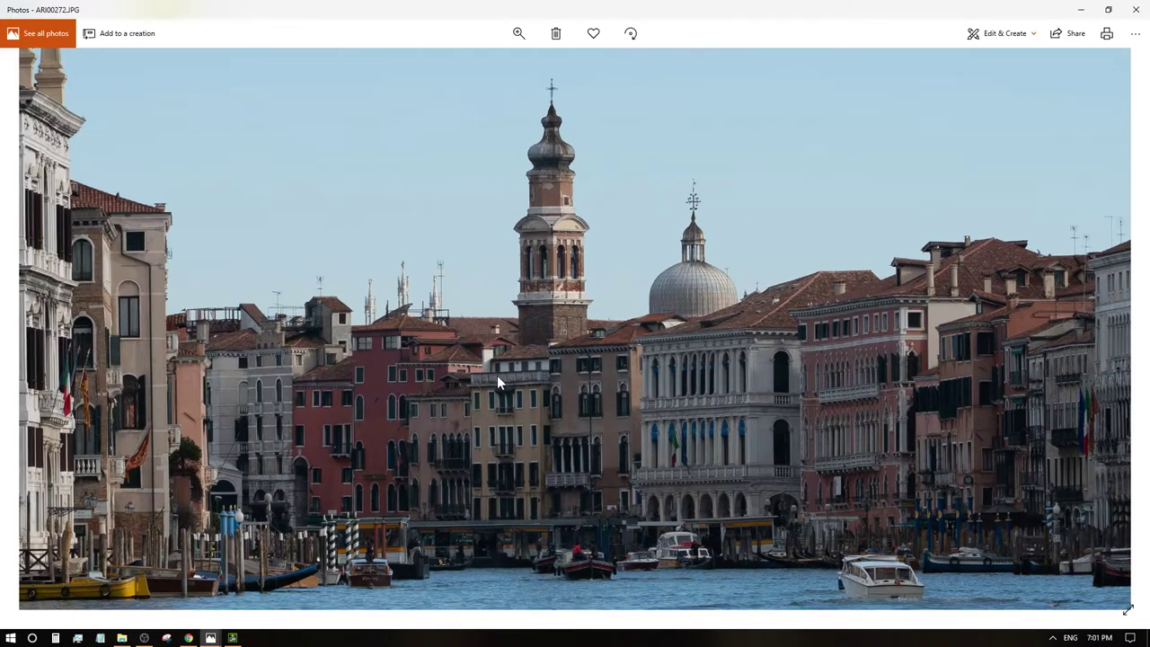
pyautogui.moveTo(497, 375); pyautogui.dragTo(411, 369)
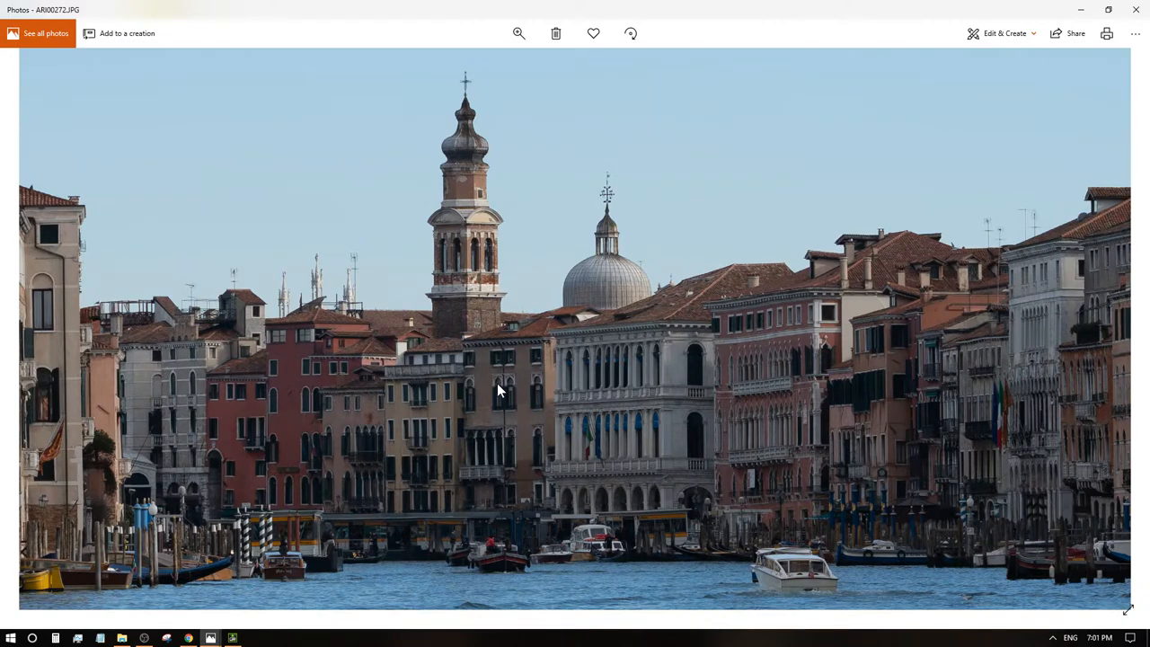
pyautogui.scroll(-3, 825, 240)
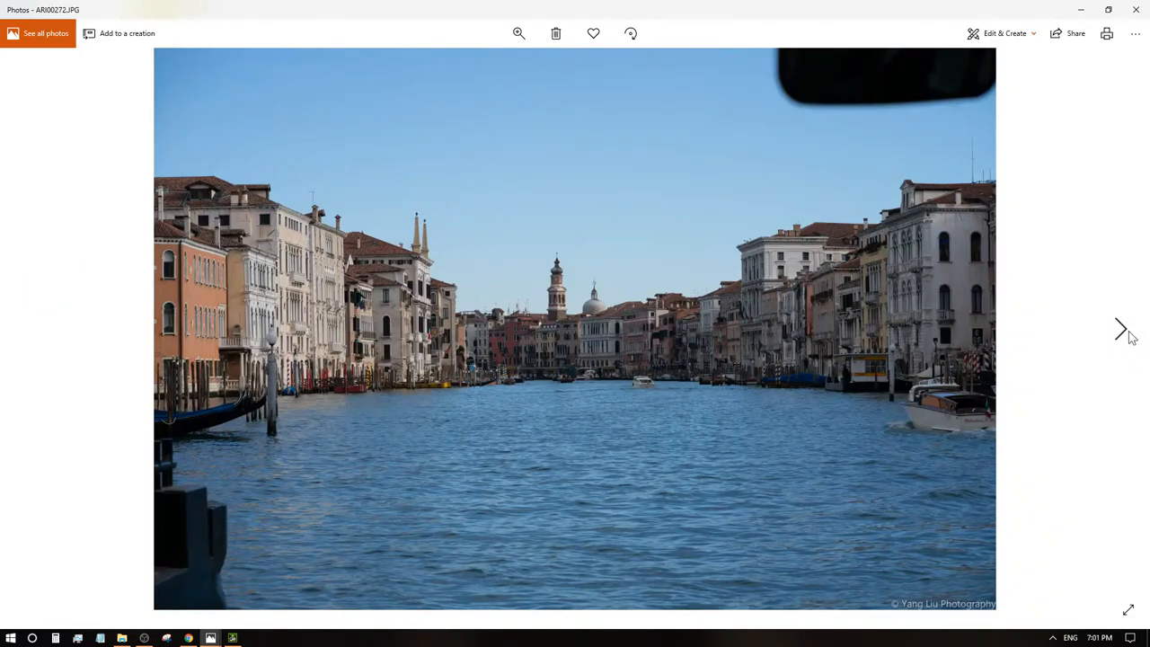
pyautogui.click(1129, 337)
pyautogui.scroll(3, 543, 379)
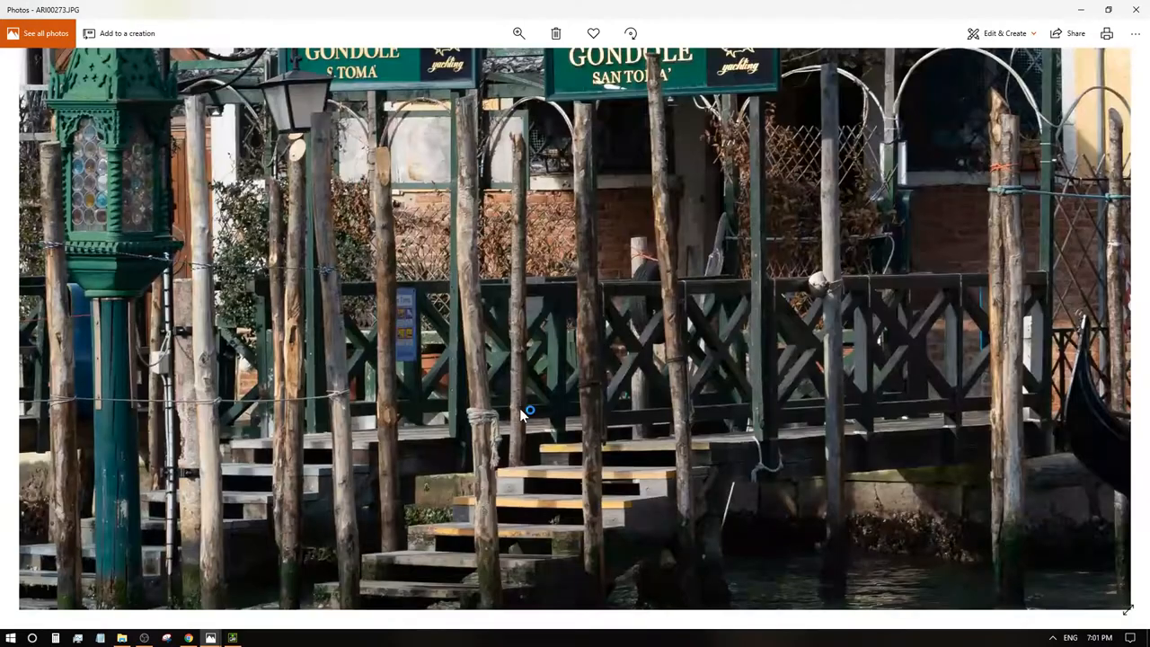
pyautogui.scroll(5, 533, 402)
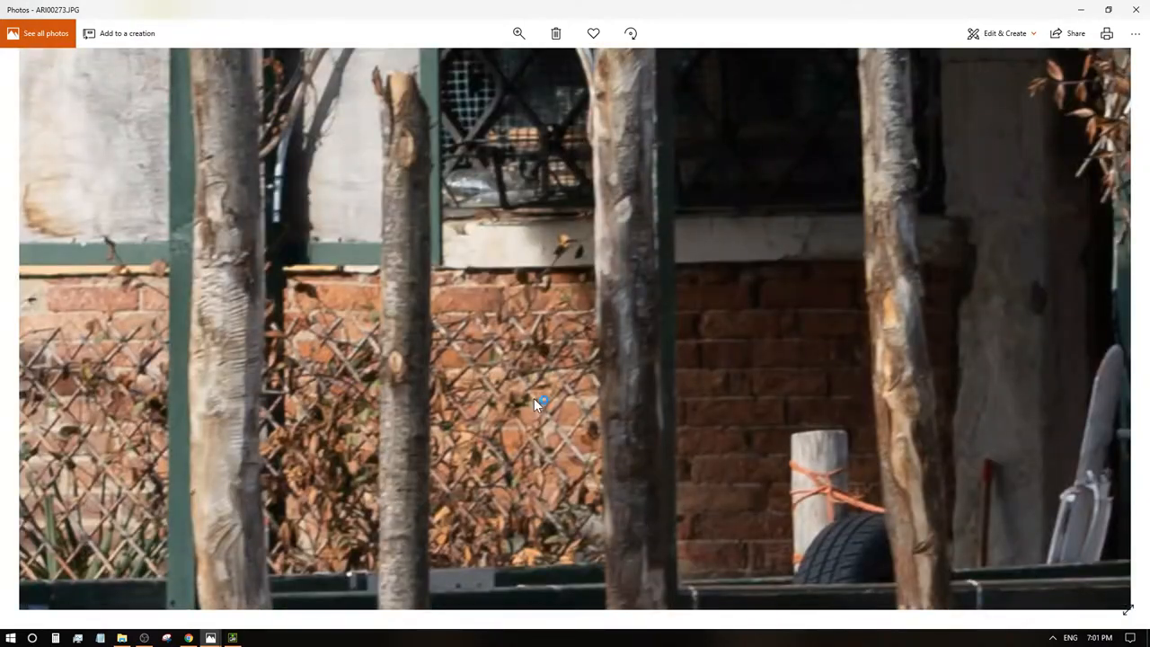
pyautogui.scroll(-5, 794, 357)
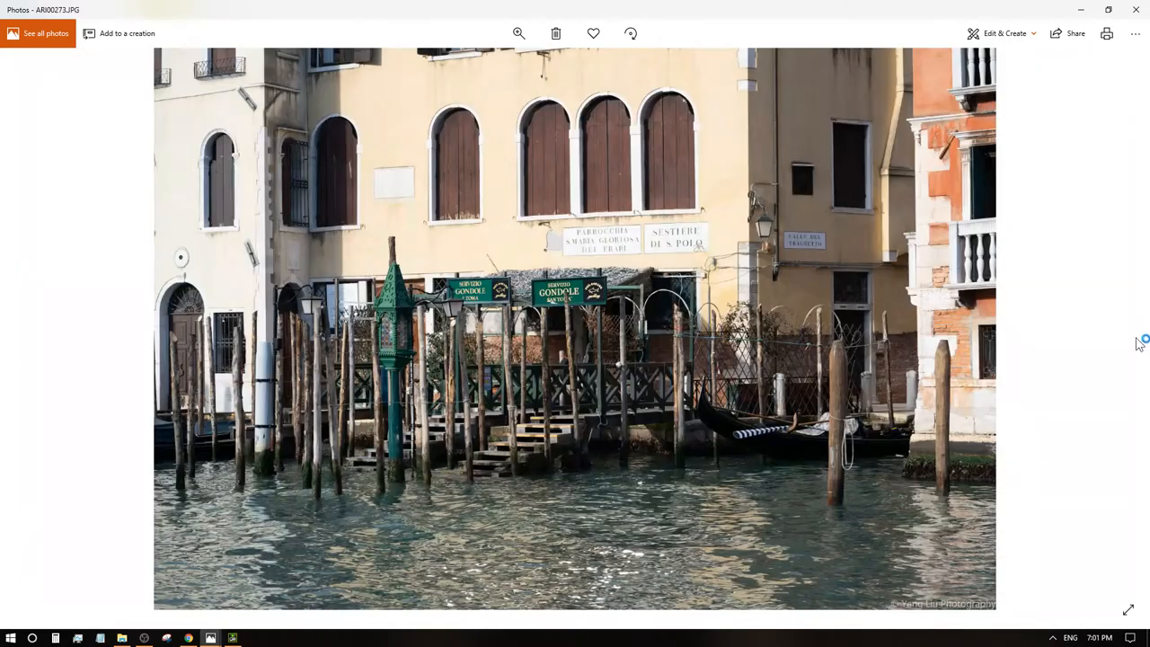
pyautogui.click(1129, 330)
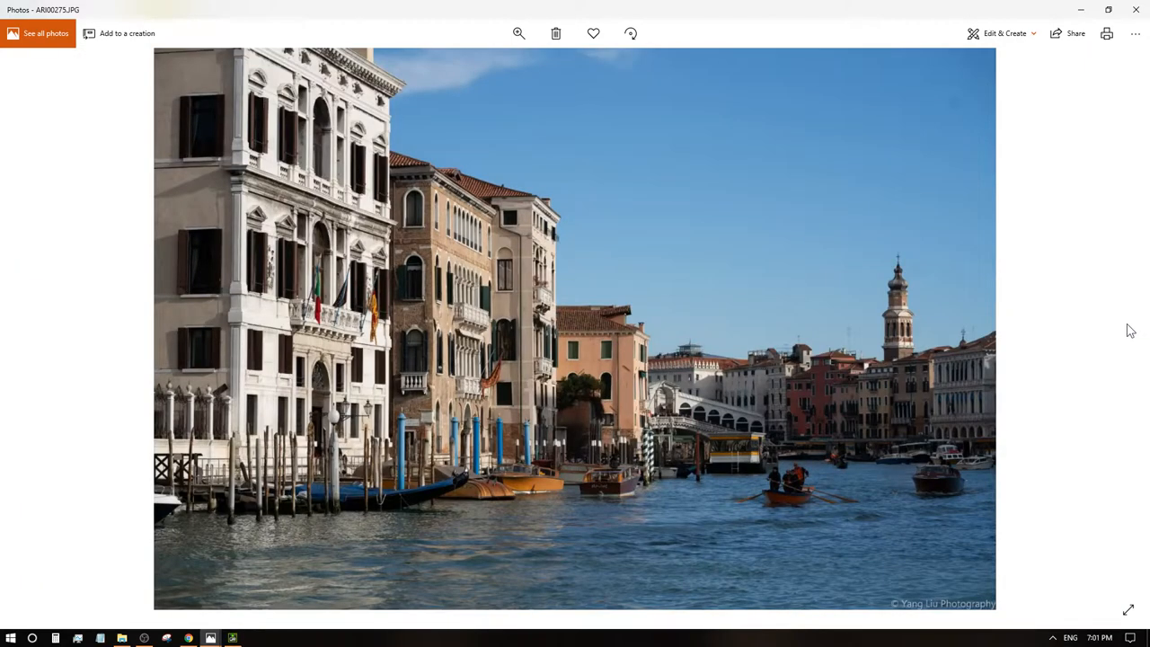
# - View the clock photo ARI00295, then inspect the Christmas tree's lower ornaments in ARI00296
pyautogui.click(1129, 330)
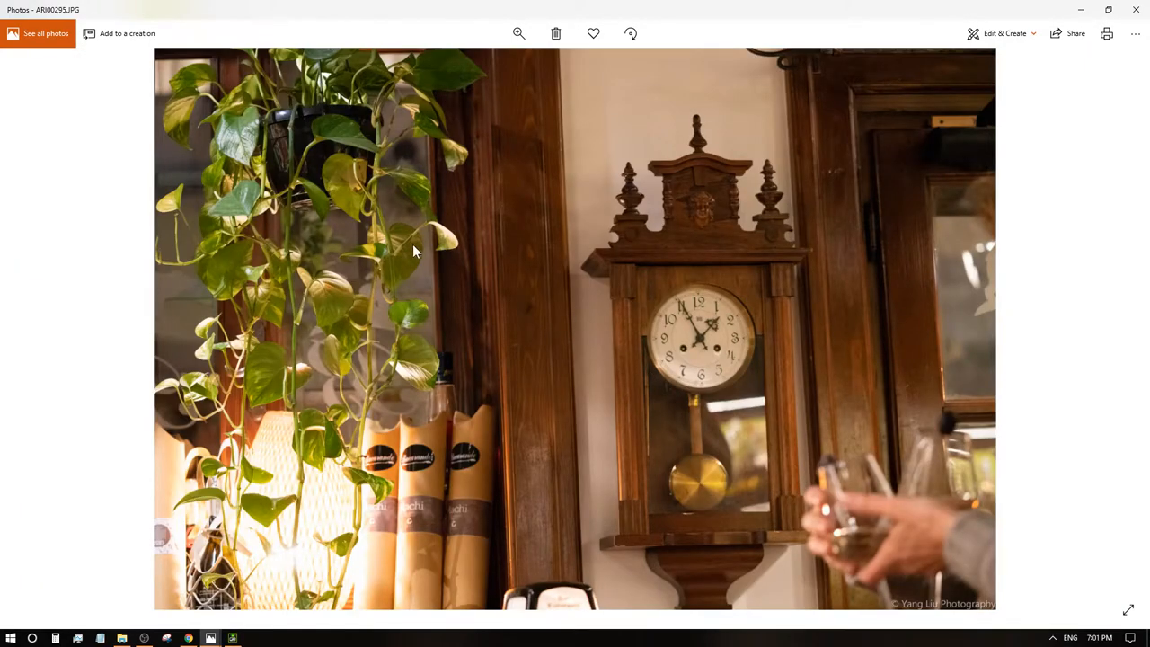
pyautogui.scroll(2, 653, 329)
pyautogui.scroll(3, 734, 331)
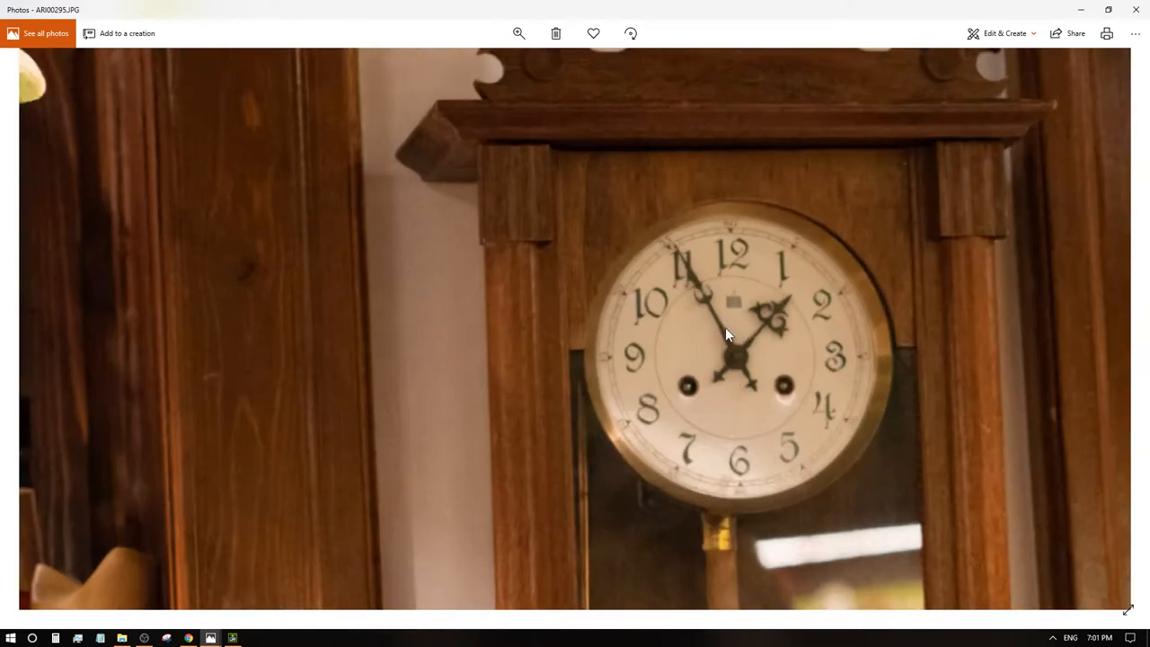
pyautogui.scroll(2, 727, 333)
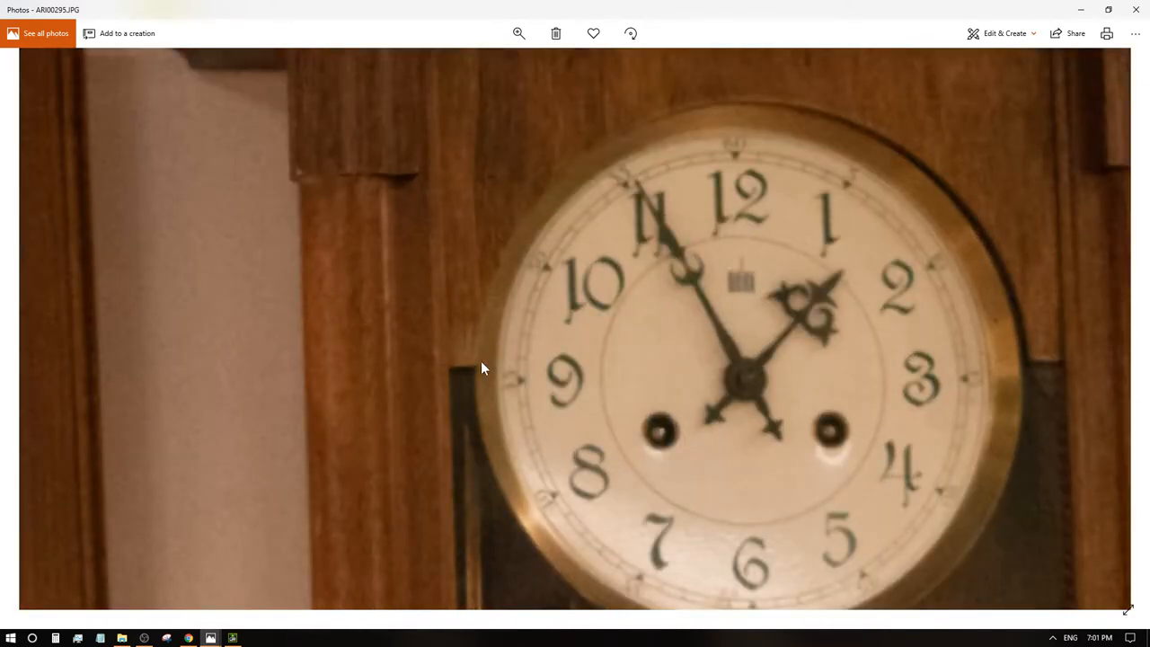
pyautogui.scroll(-5, 575, 323)
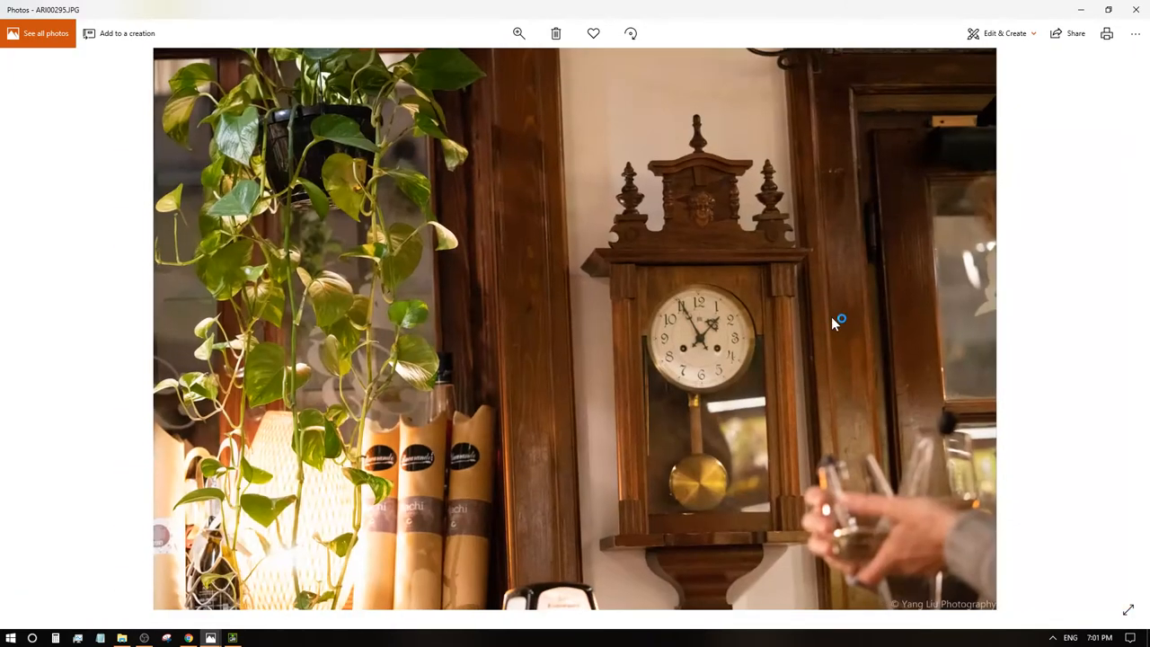
pyautogui.click(1123, 331)
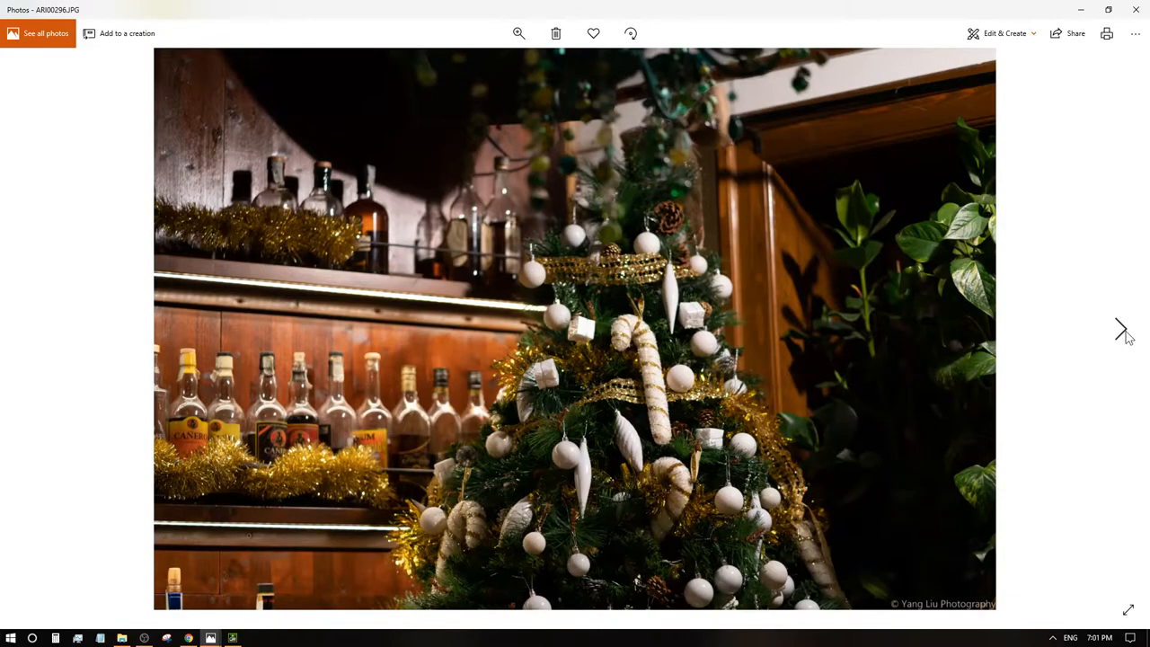
pyautogui.scroll(3, 518, 384)
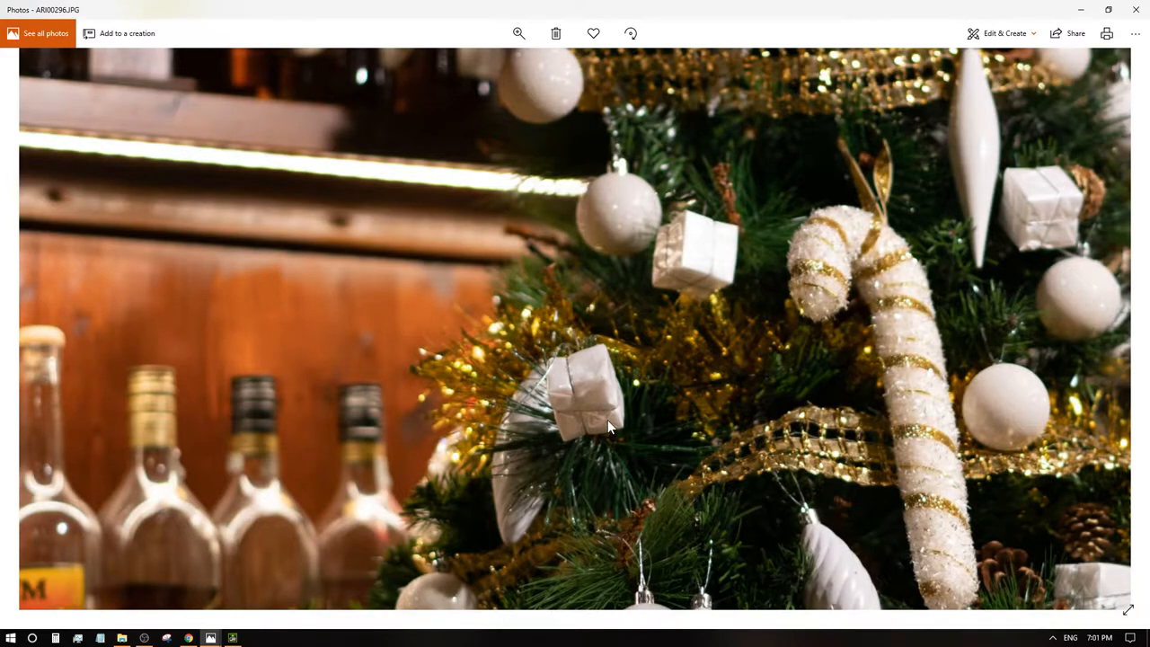
pyautogui.moveTo(607, 419); pyautogui.dragTo(626, 246)
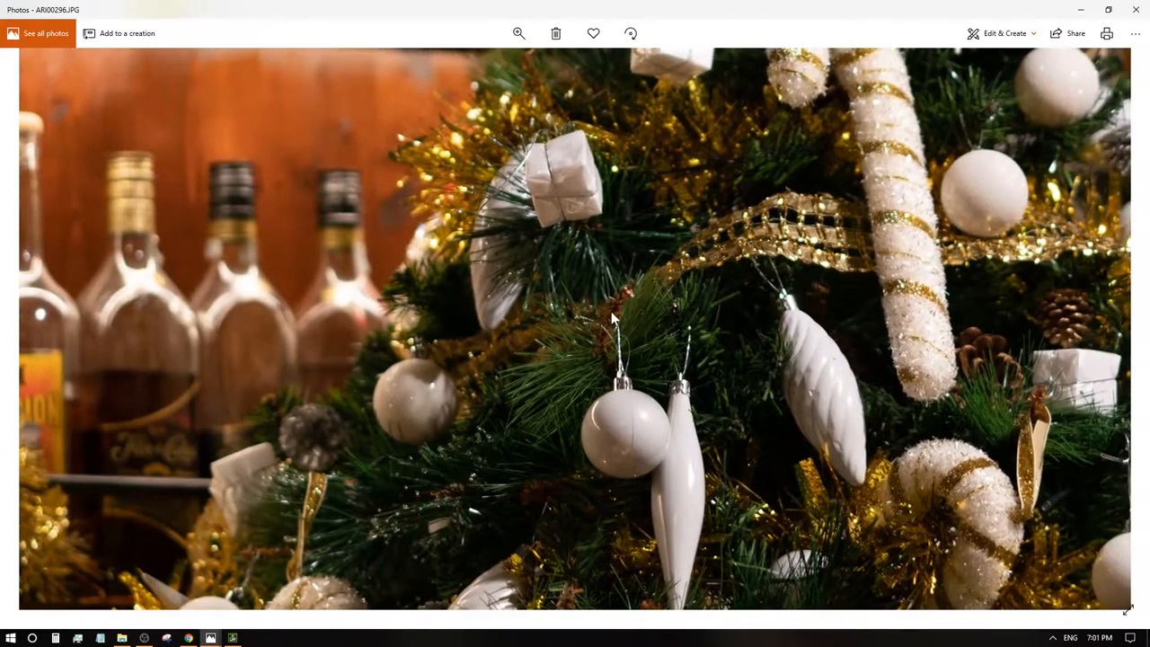
pyautogui.scroll(5, 578, 348)
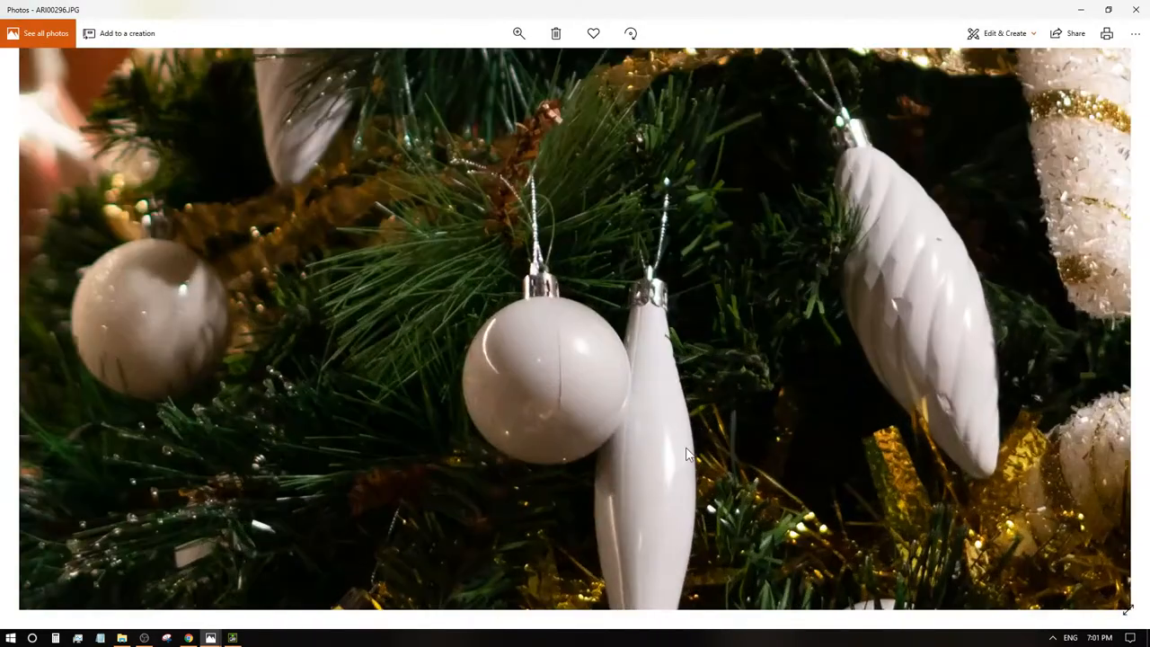
pyautogui.scroll(-5, 567, 337)
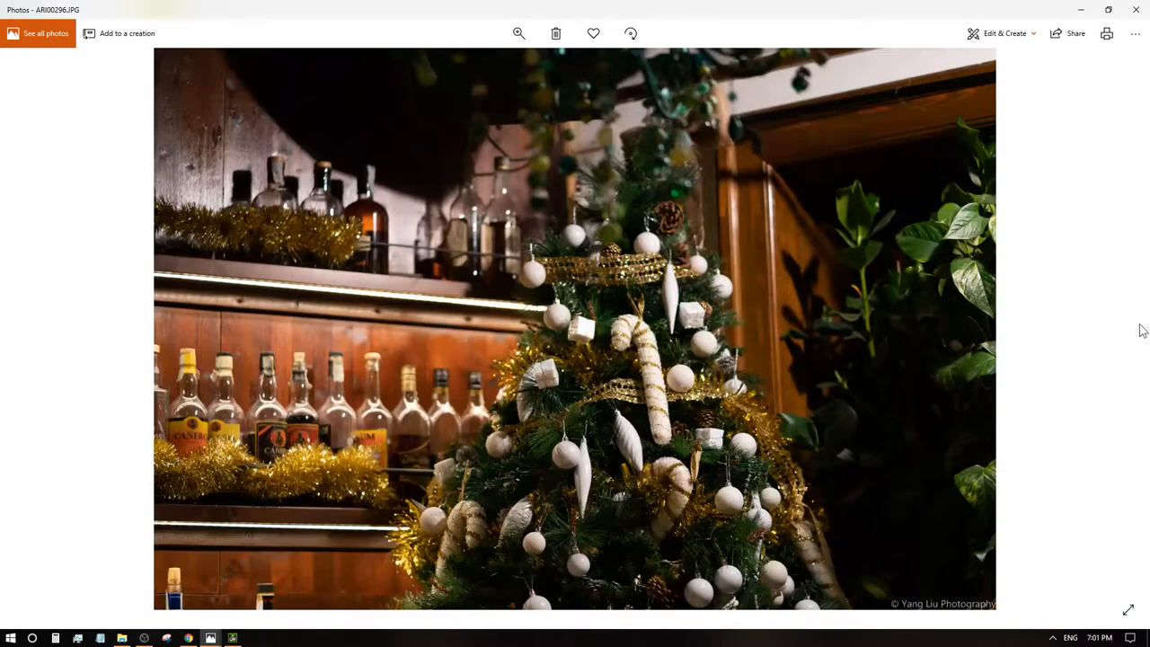
# - Move to the night canal photo ARI00297 and pan its close-up over the Rialto booth and lit buildings
pyautogui.click(1134, 333)
pyautogui.scroll(2, 407, 343)
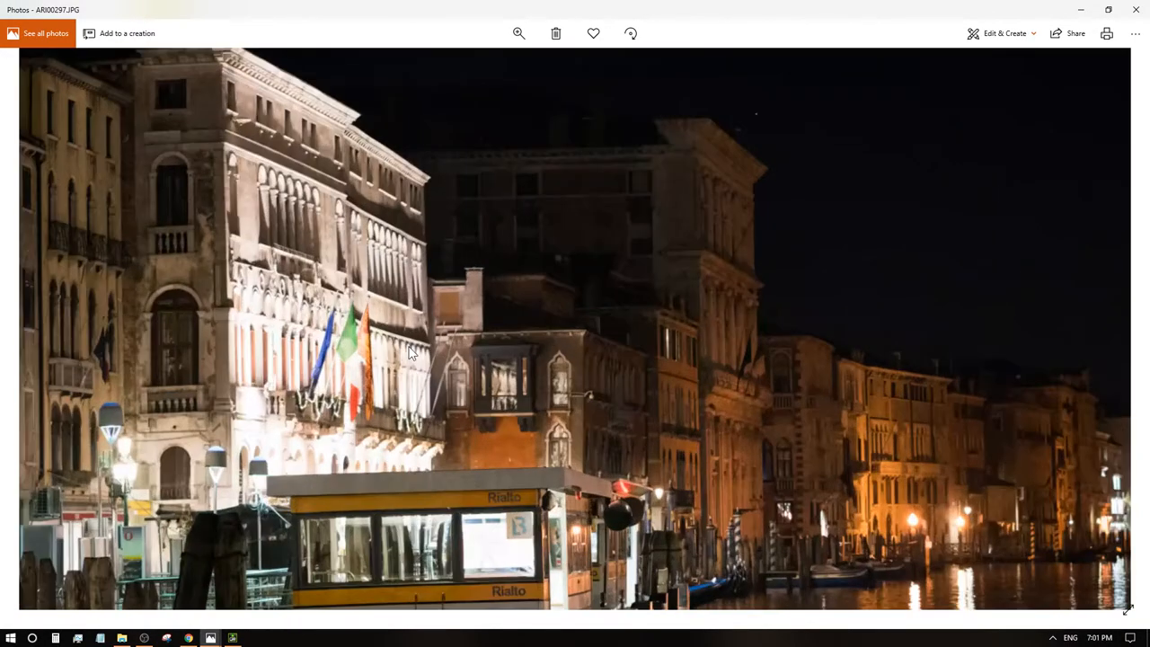
pyautogui.scroll(1, 406, 350)
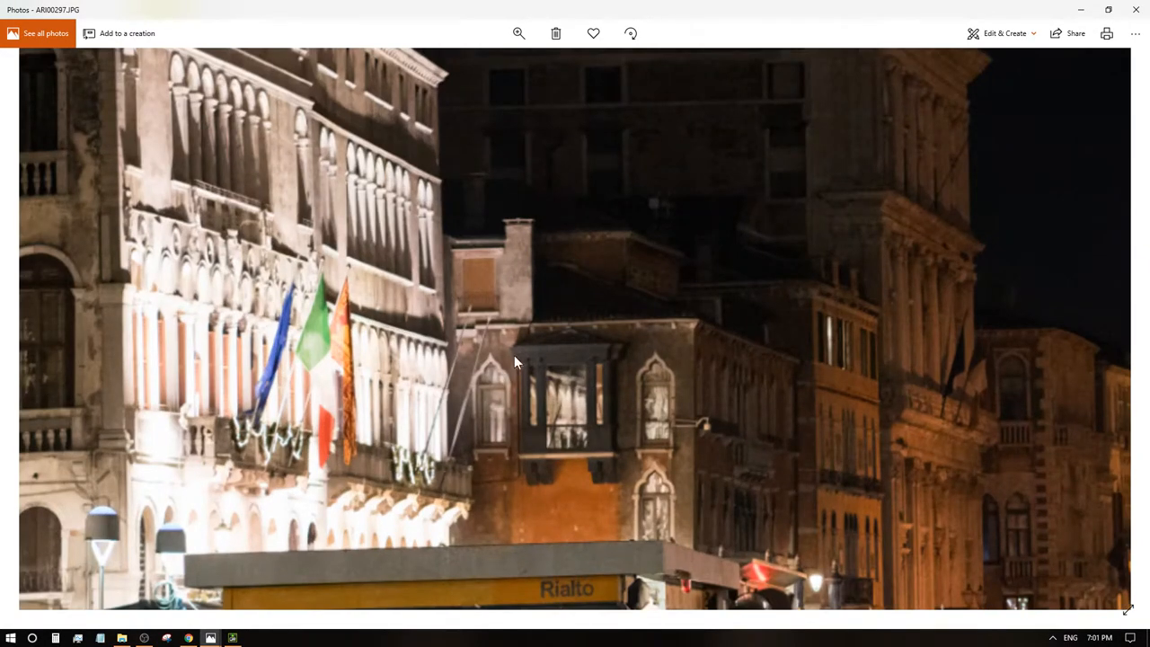
pyautogui.moveTo(401, 494); pyautogui.dragTo(392, 236)
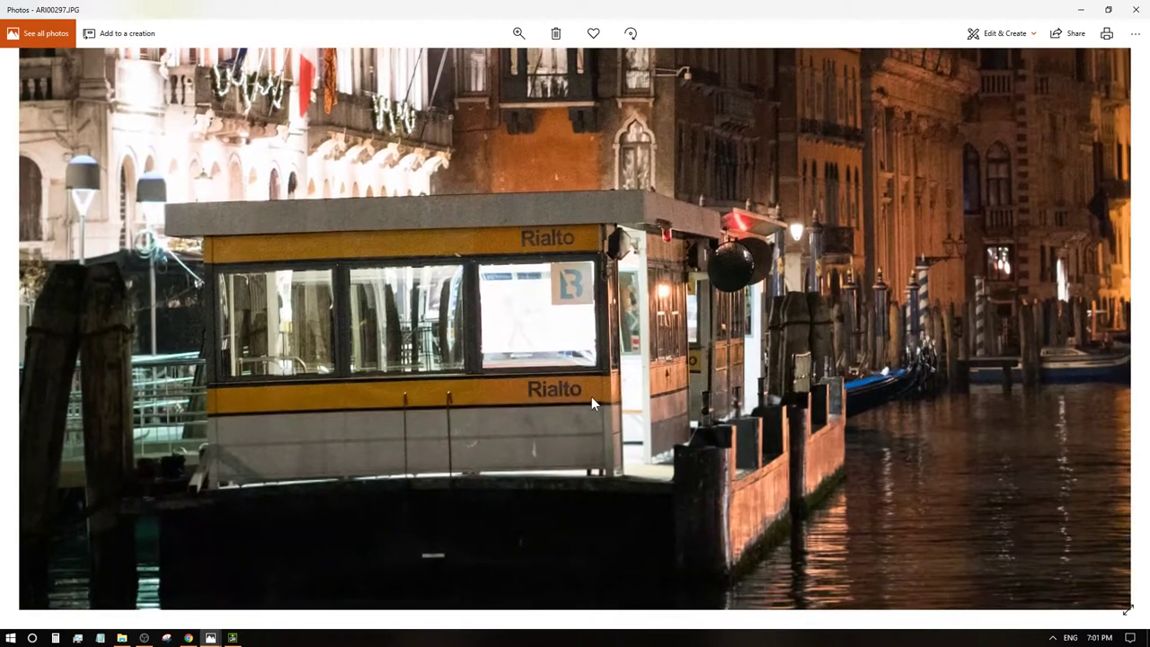
pyautogui.moveTo(591, 396); pyautogui.dragTo(173, 448)
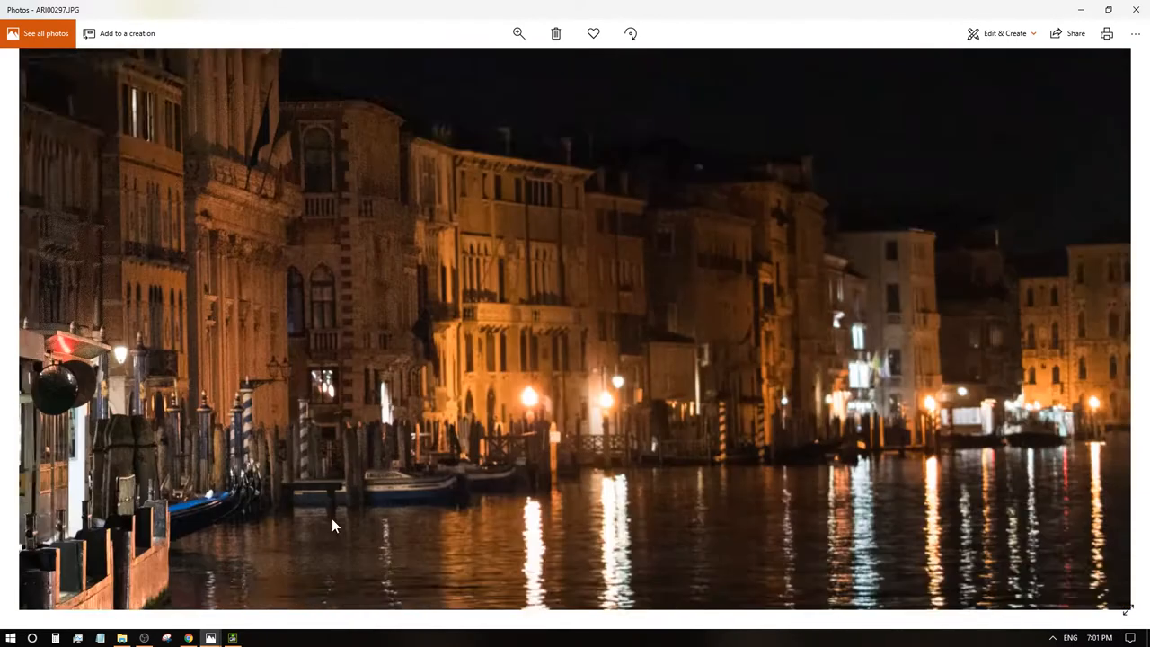
pyautogui.scroll(-3, 470, 426)
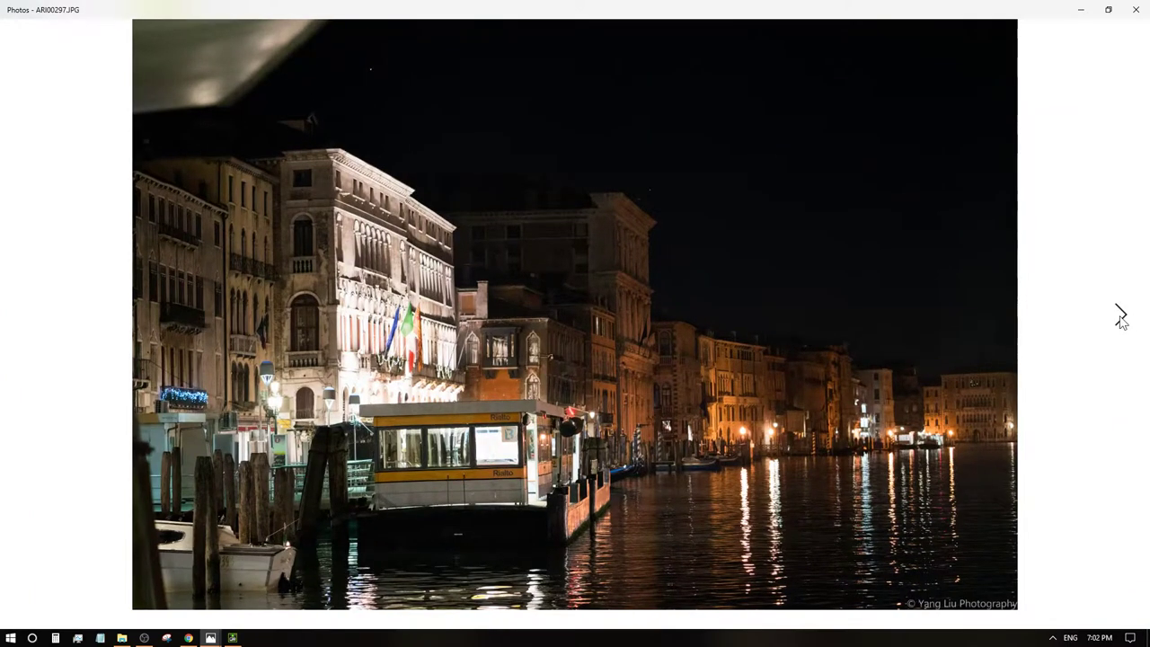
# - Step through the night canal and crowded bridge photos toward the New Year's Eve fireworks shots
pyautogui.click(1121, 319)
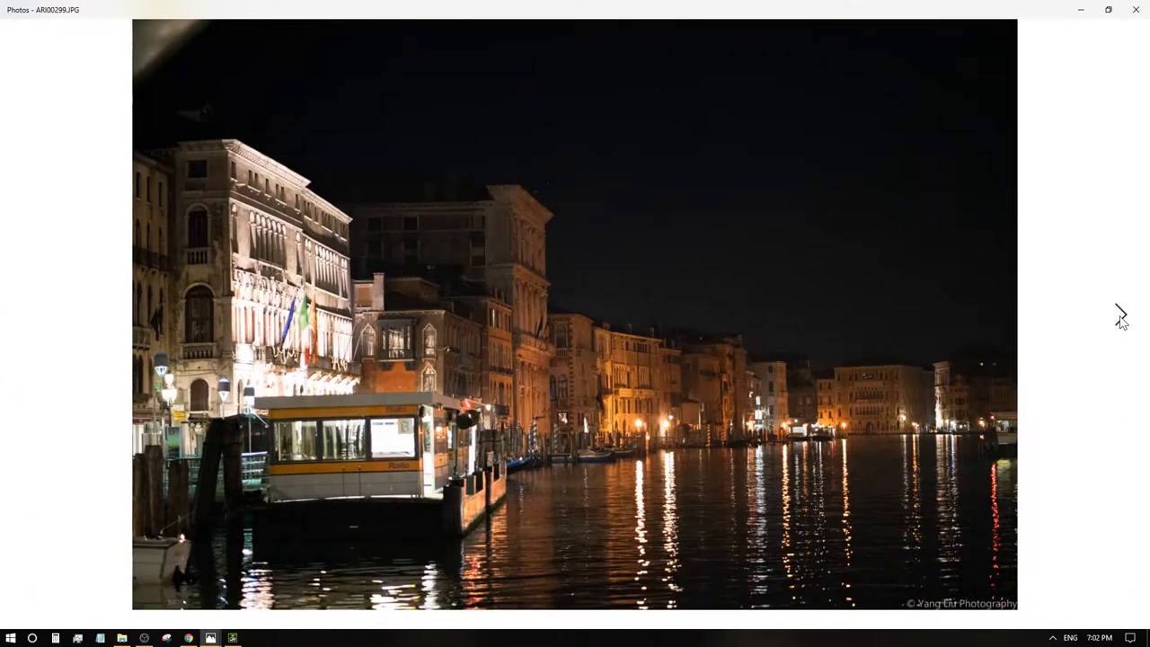
pyautogui.click(1121, 319)
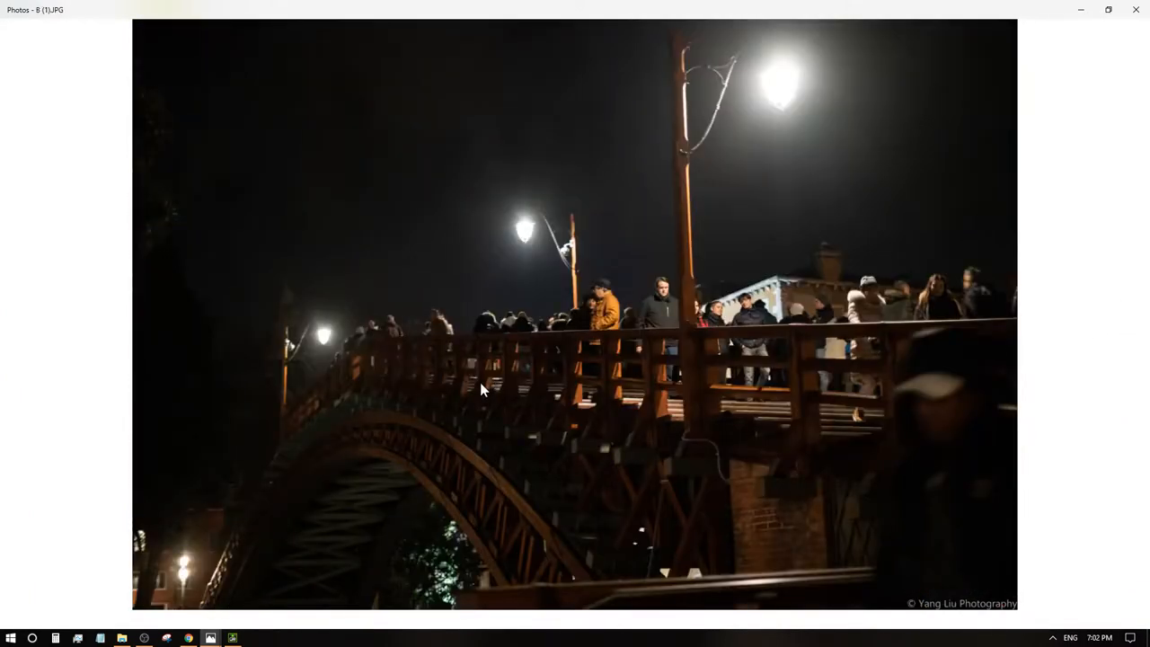
pyautogui.scroll(2, 481, 383)
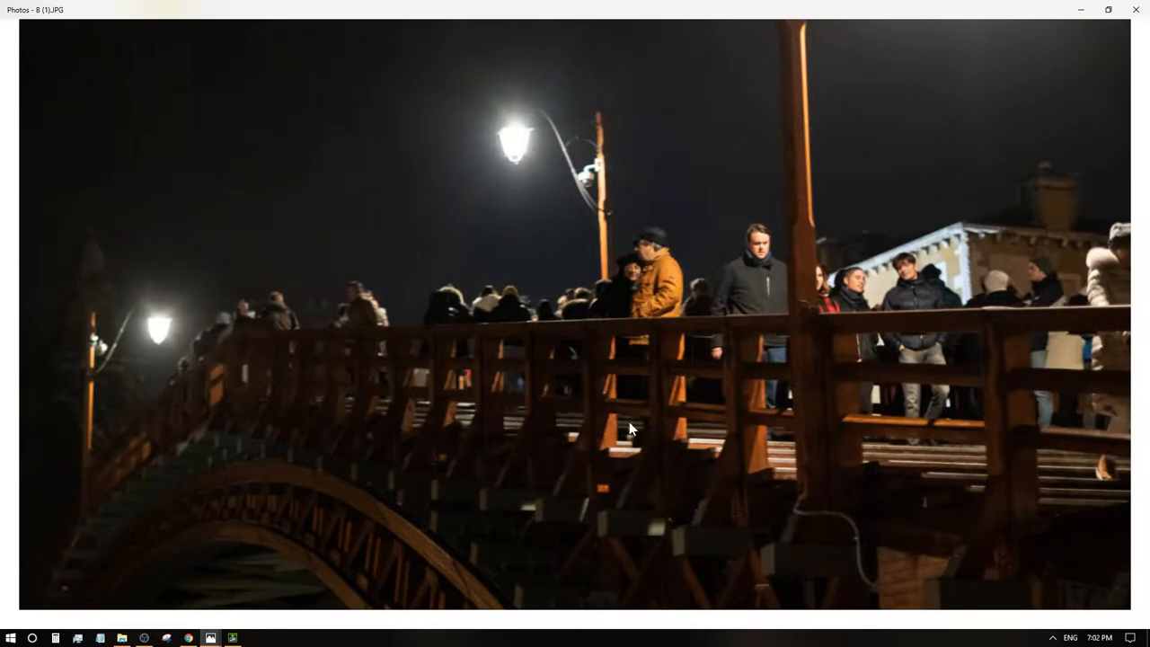
pyautogui.scroll(-2, 629, 423)
pyautogui.click(1121, 316)
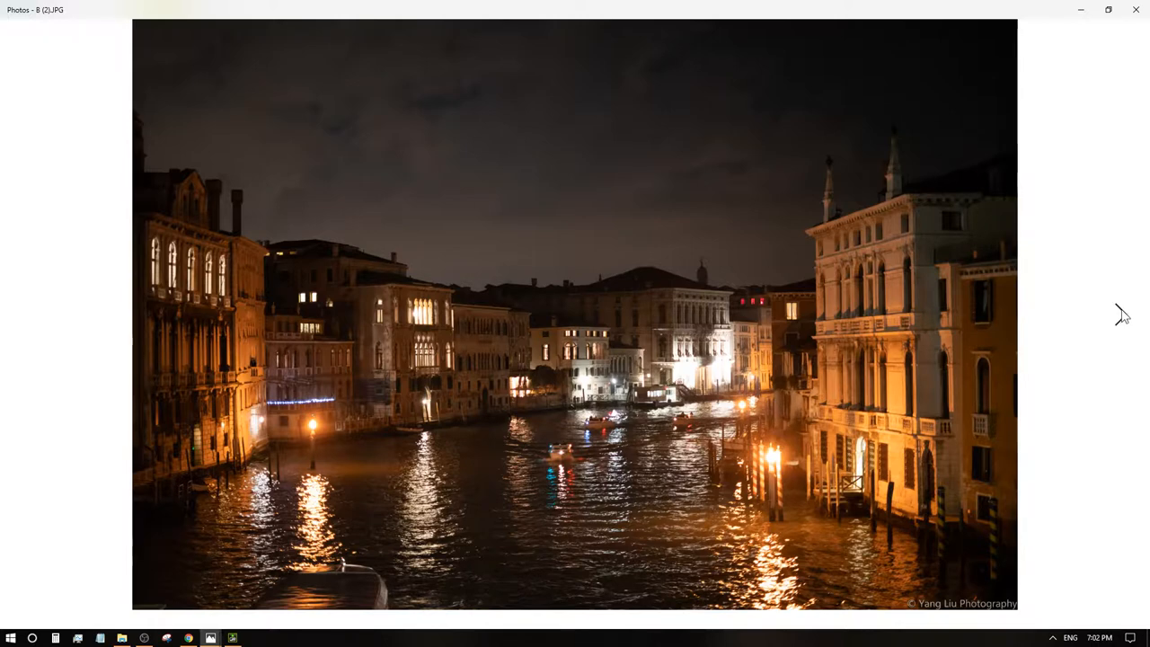
pyautogui.click(1121, 315)
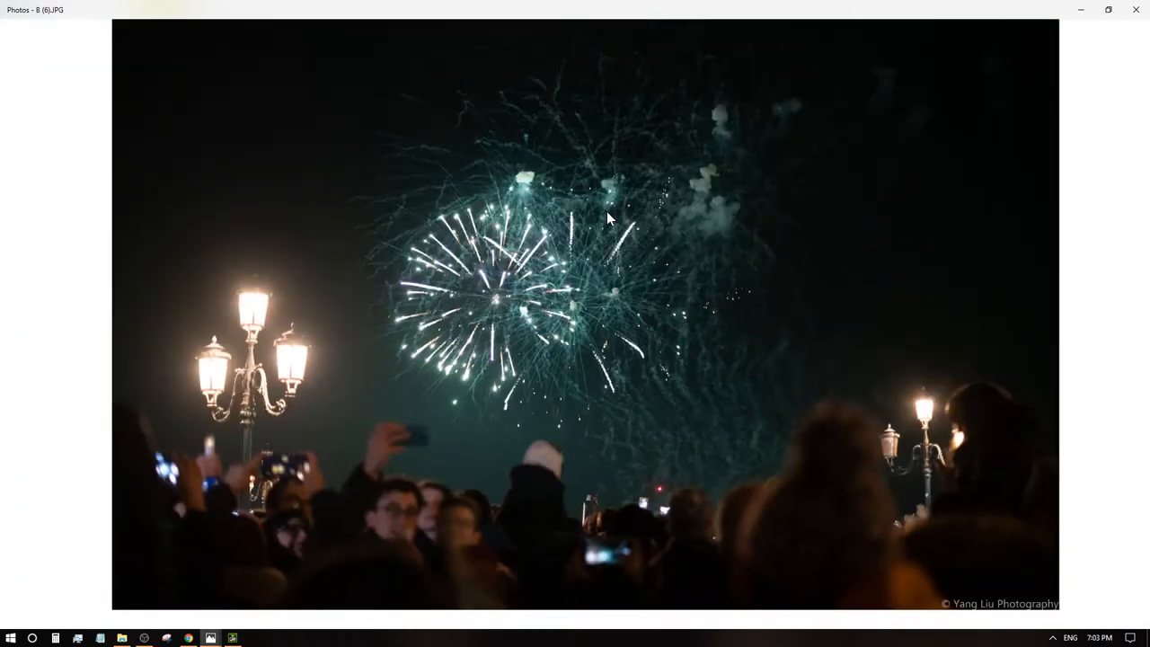
# - Advance to the next night church photo and examine the lit dome and crowd close up
pyautogui.click(1117, 313)
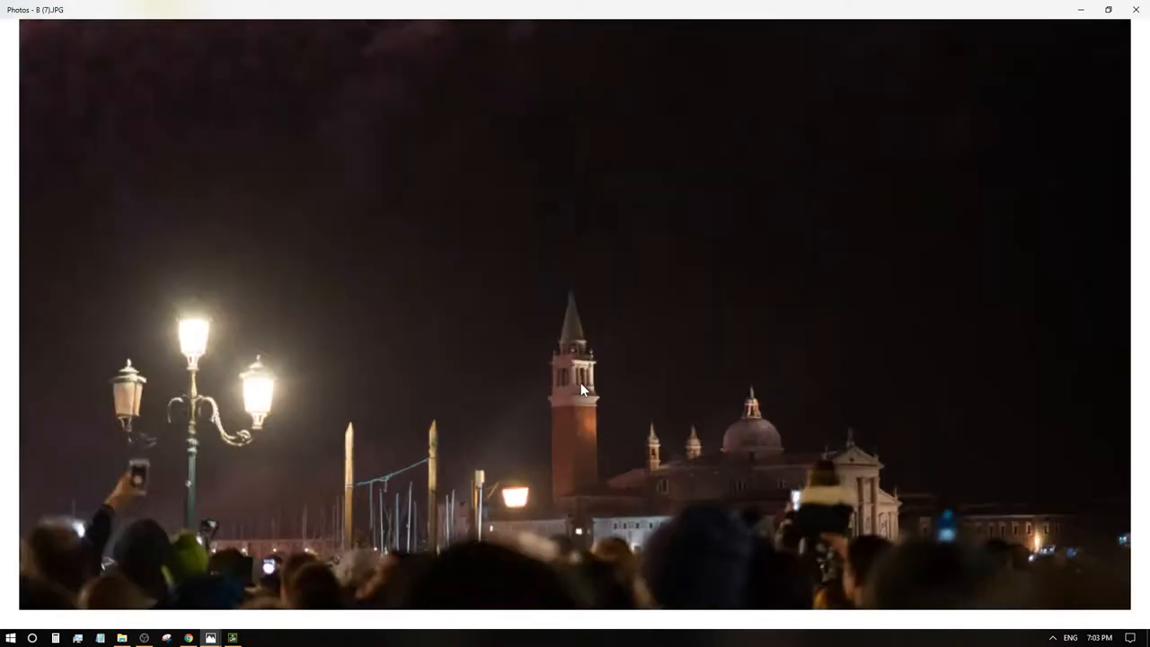
pyautogui.scroll(2, 581, 388)
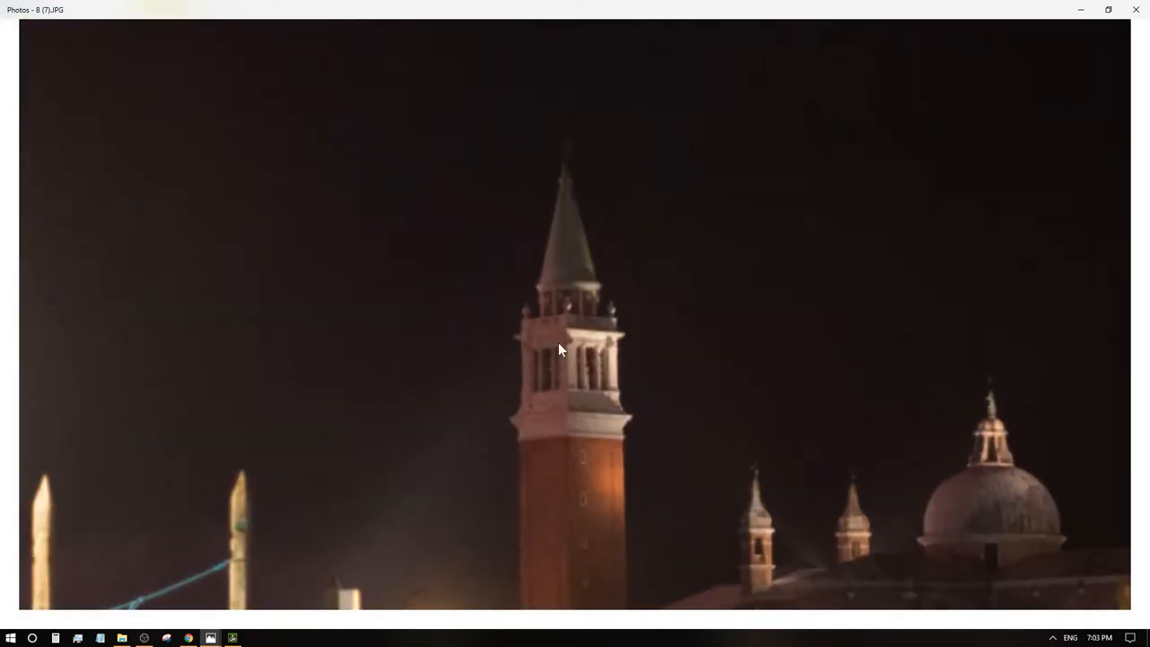
pyautogui.moveTo(700, 386)
pyautogui.mouseDown()
pyautogui.moveTo(439, 288)
pyautogui.moveTo(393, 206)
pyautogui.mouseUp()
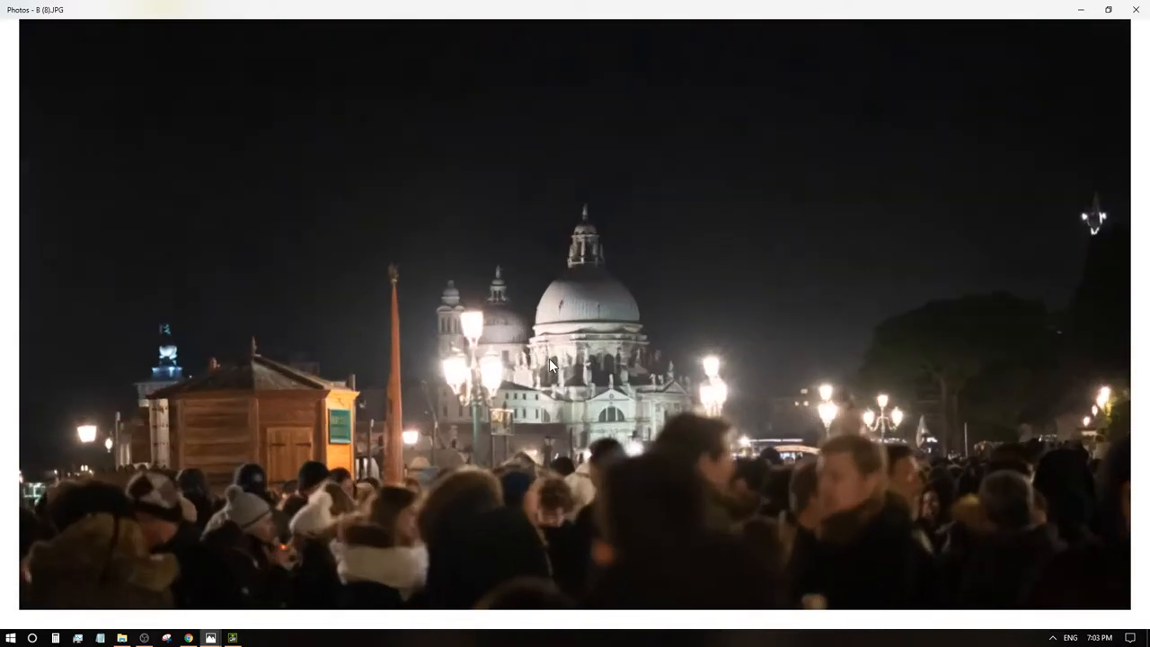
pyautogui.scroll(2, 578, 357)
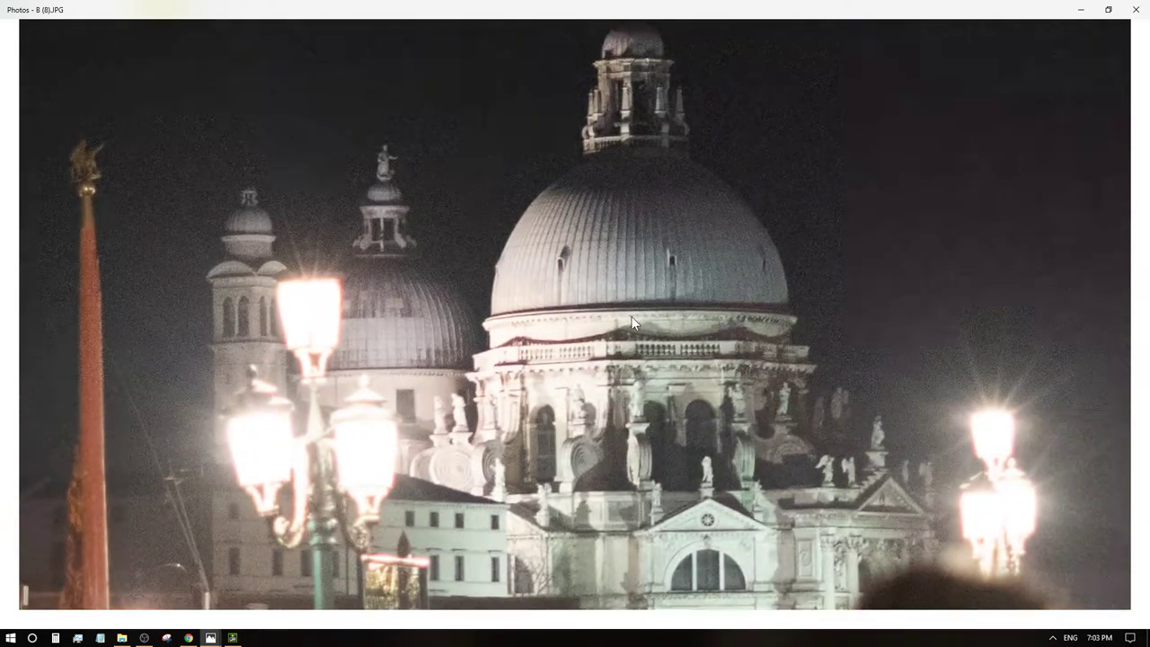
pyautogui.moveTo(636, 335)
pyautogui.mouseDown()
pyautogui.moveTo(647, 160)
pyautogui.moveTo(656, 469)
pyautogui.mouseUp()
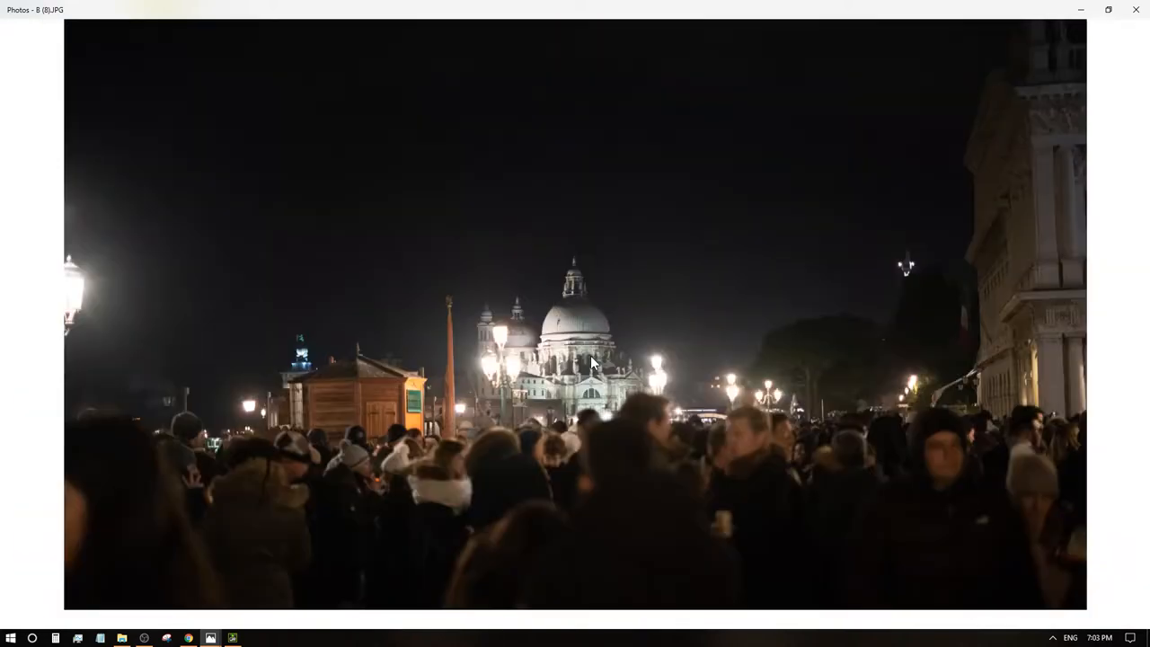
# - Inspect the following church shot's bell tower and facade up close, then move on to 8 (11)
pyautogui.click(1120, 314)
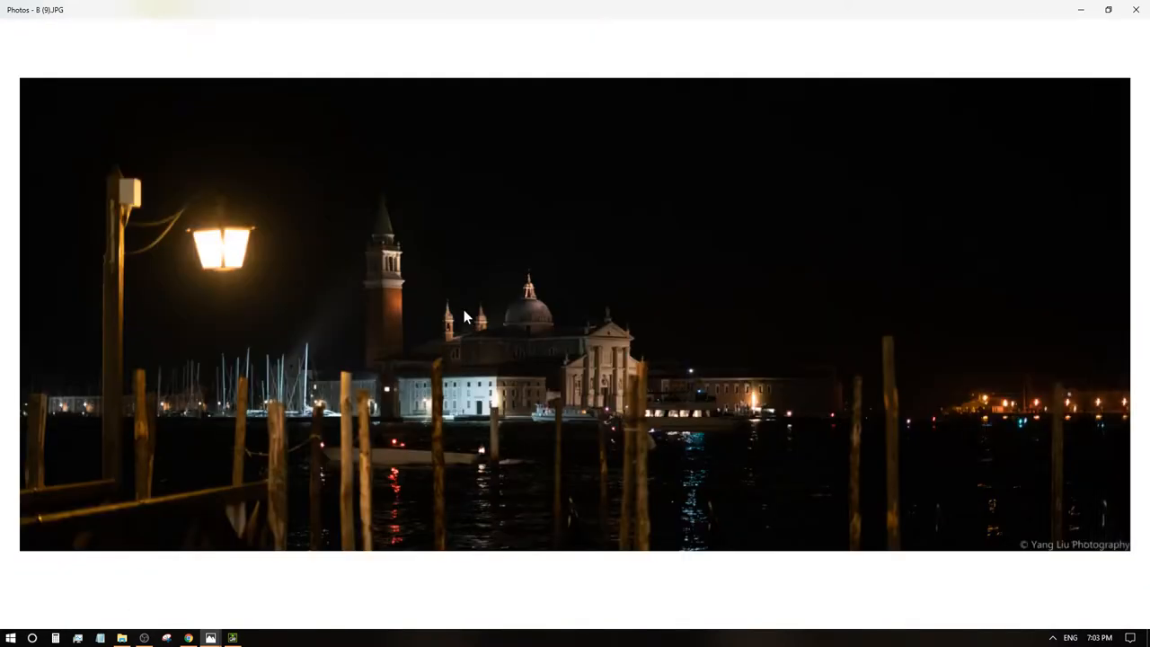
pyautogui.scroll(2, 544, 304)
pyautogui.scroll(1, 553, 299)
pyautogui.scroll(1, 553, 299)
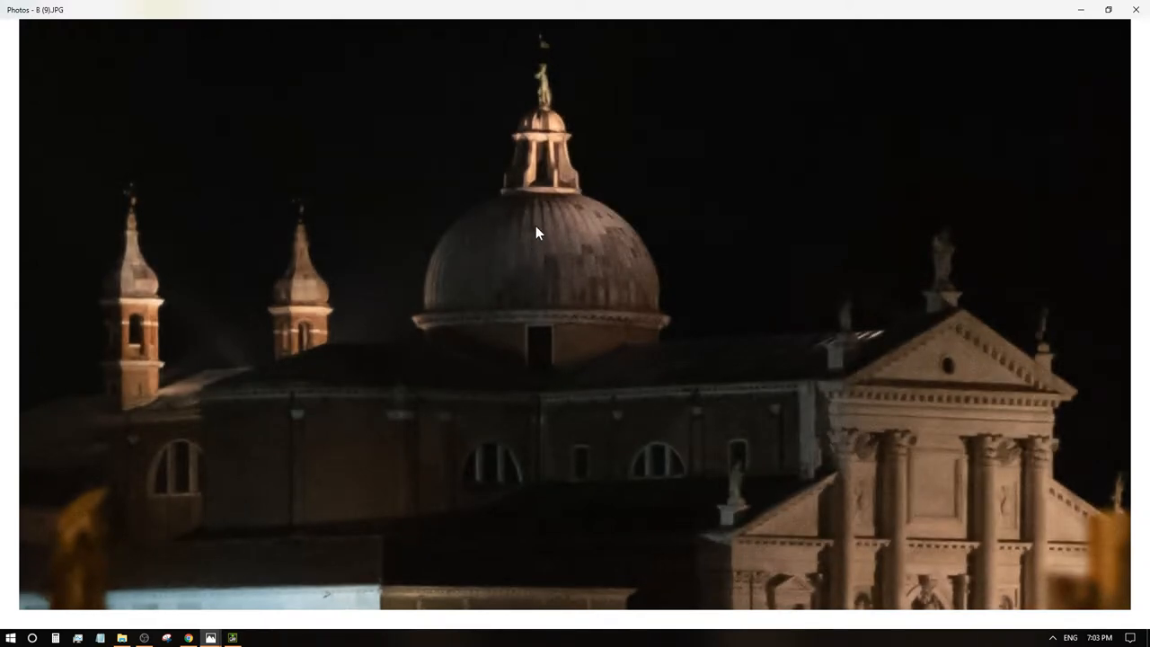
pyautogui.moveTo(536, 224); pyautogui.dragTo(652, 387)
pyautogui.moveTo(347, 243); pyautogui.dragTo(581, 368)
pyautogui.moveTo(440, 369); pyautogui.dragTo(662, 403)
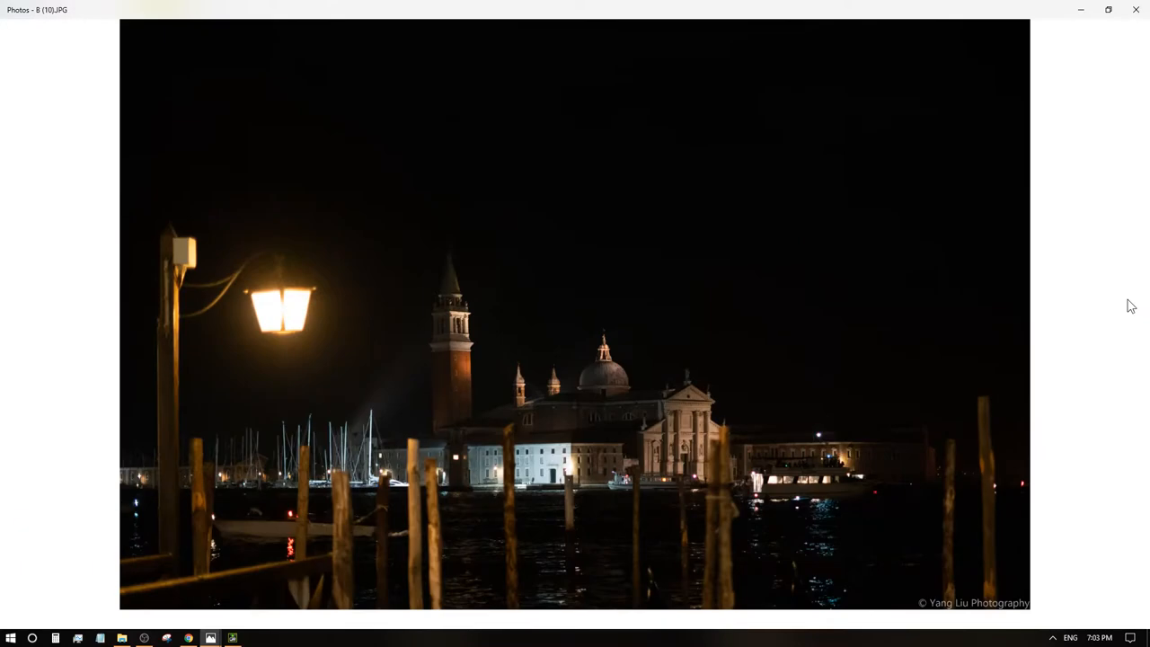
pyautogui.scroll(1, 579, 375)
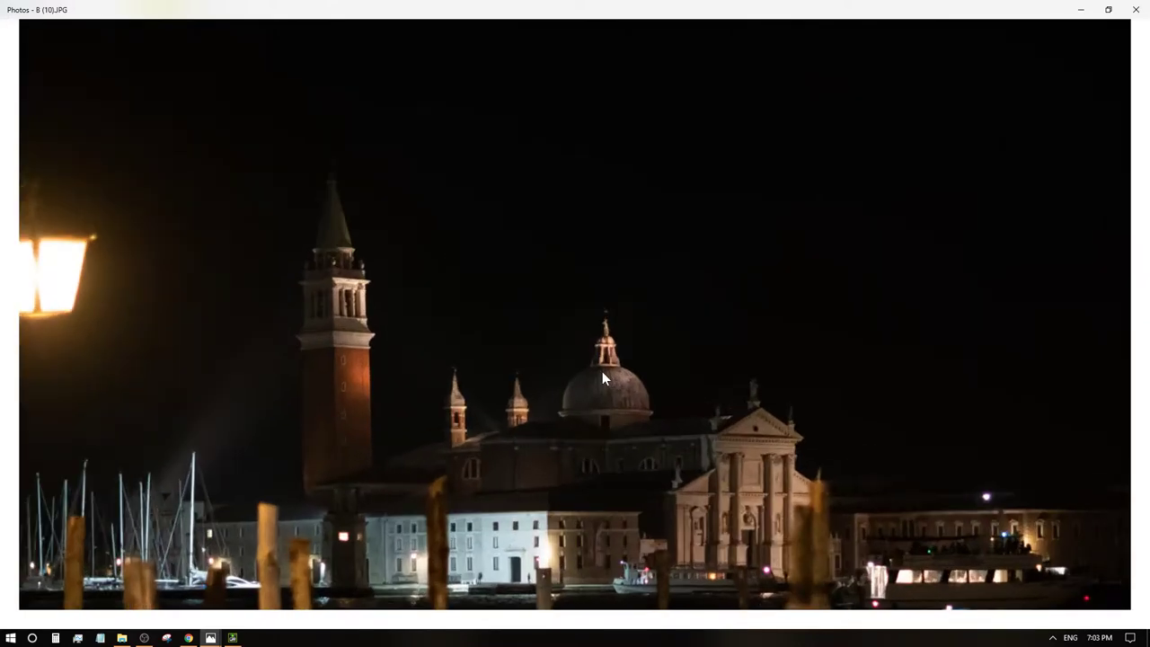
pyautogui.click(1134, 316)
pyautogui.scroll(2, 589, 305)
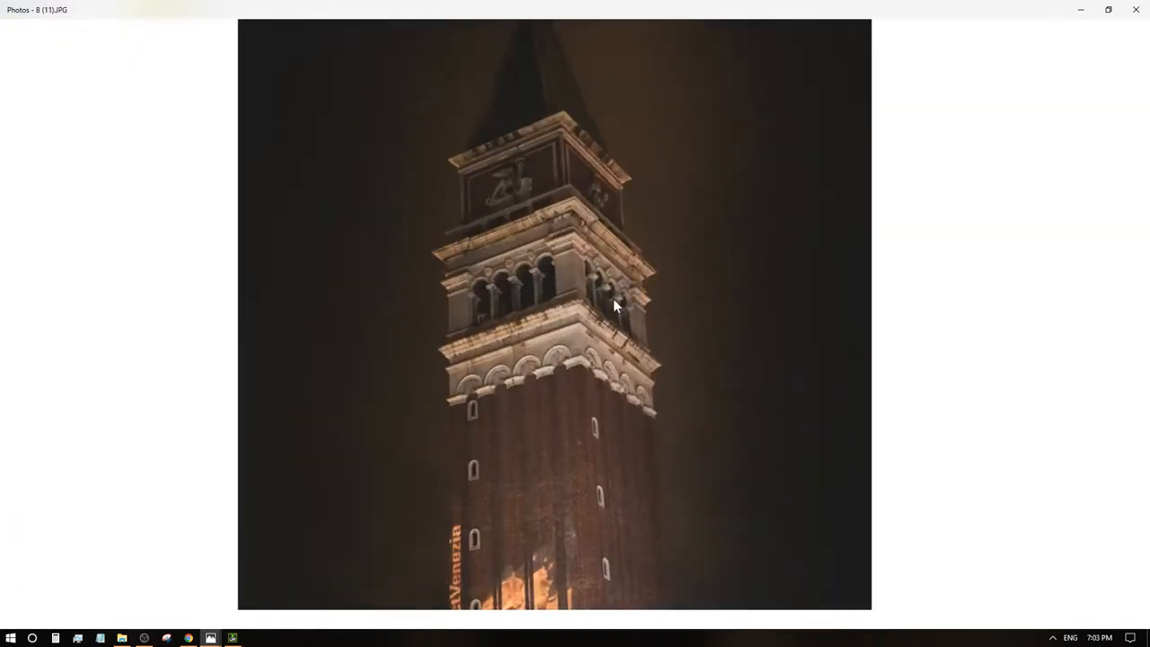
pyautogui.scroll(2, 589, 306)
pyautogui.scroll(2, 513, 308)
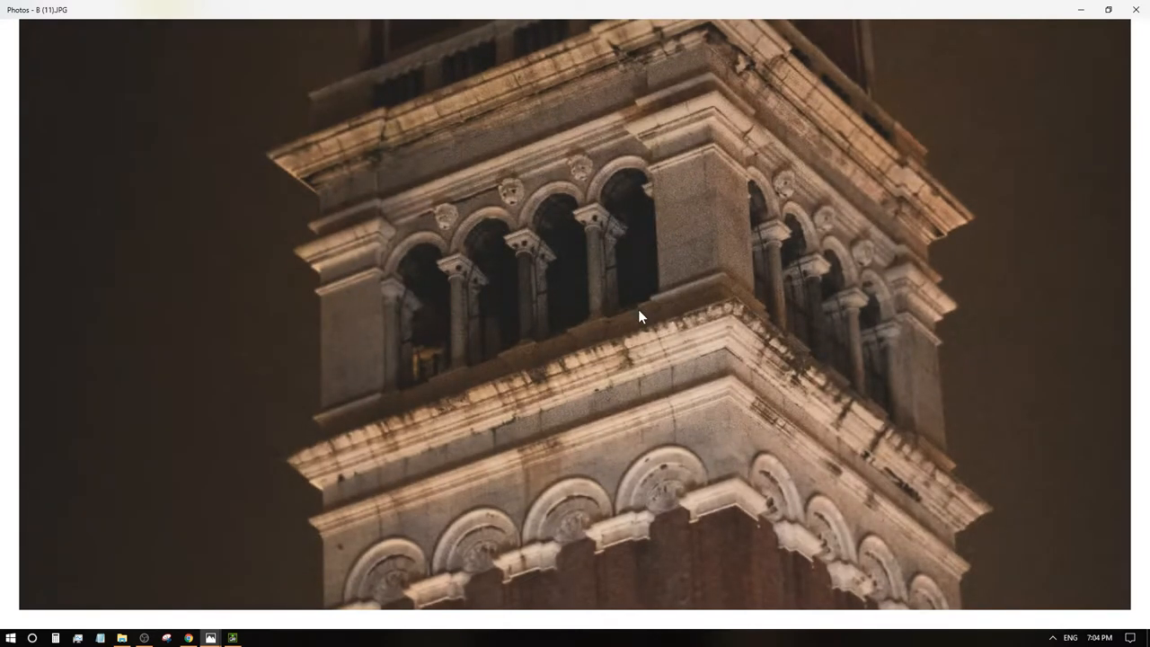
# - Examine the bell tower's upper relief, arcade and cornice in the zoomed view
pyautogui.moveTo(658, 271)
pyautogui.mouseDown()
pyautogui.moveTo(642, 328)
pyautogui.moveTo(629, 539)
pyautogui.mouseUp()
pyautogui.moveTo(608, 239)
pyautogui.mouseDown()
pyautogui.moveTo(609, 494)
pyautogui.moveTo(561, 179)
pyautogui.mouseUp()
pyautogui.moveTo(544, 303); pyautogui.dragTo(641, 244)
pyautogui.moveTo(642, 377); pyautogui.dragTo(609, 312)
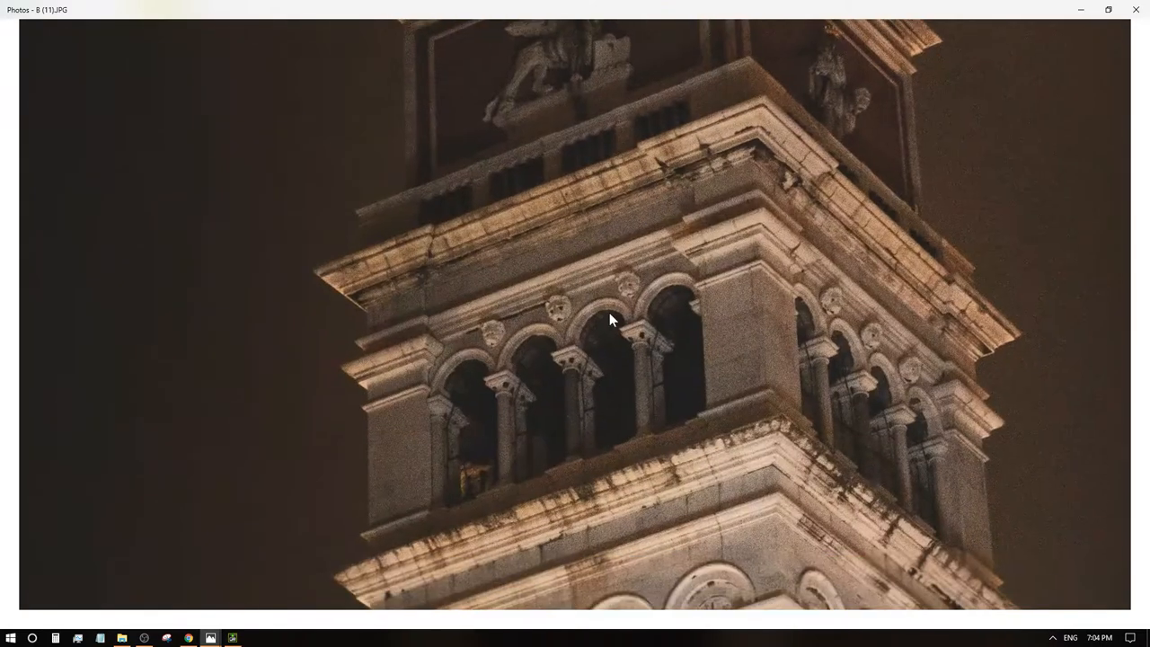
pyautogui.moveTo(609, 395); pyautogui.dragTo(613, 350)
pyautogui.scroll(2, 575, 337)
pyautogui.scroll(2, 563, 314)
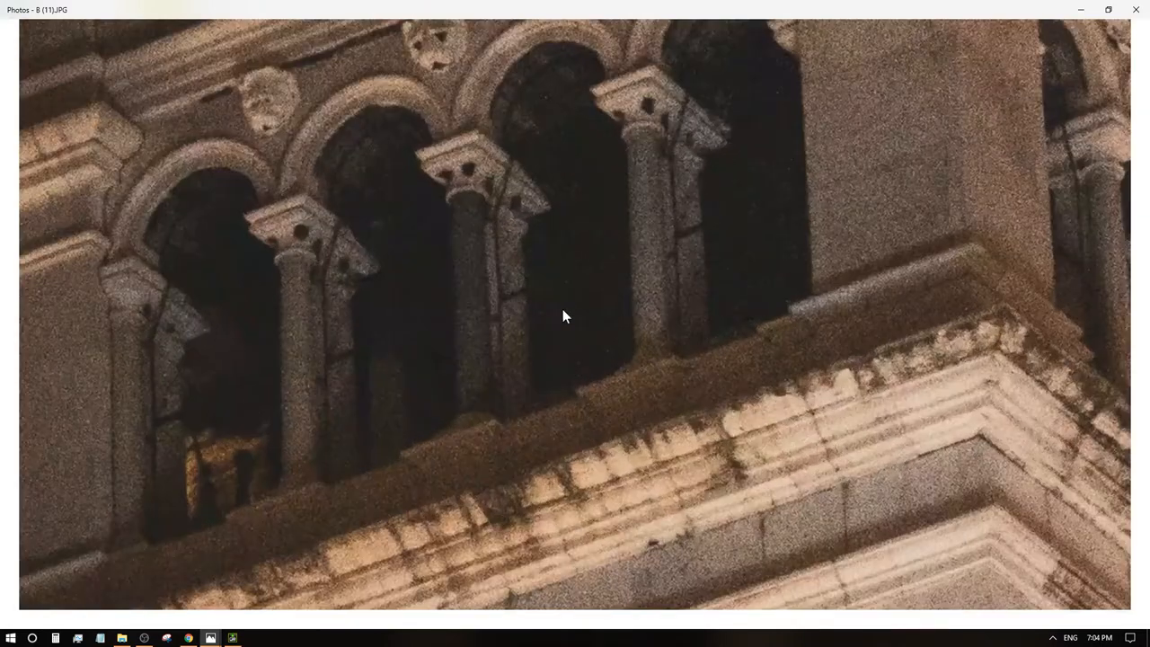
pyautogui.scroll(1, 567, 323)
pyautogui.scroll(-1, 575, 344)
pyautogui.scroll(-2, 573, 342)
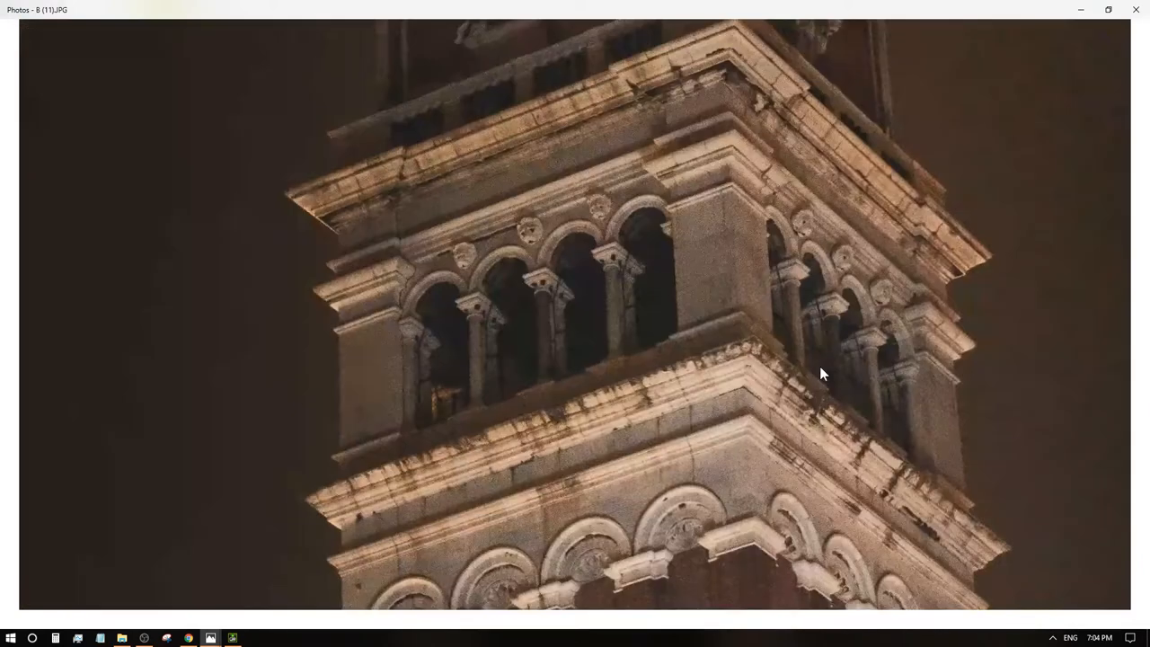
pyautogui.scroll(1, 627, 254)
pyautogui.scroll(-4, 627, 248)
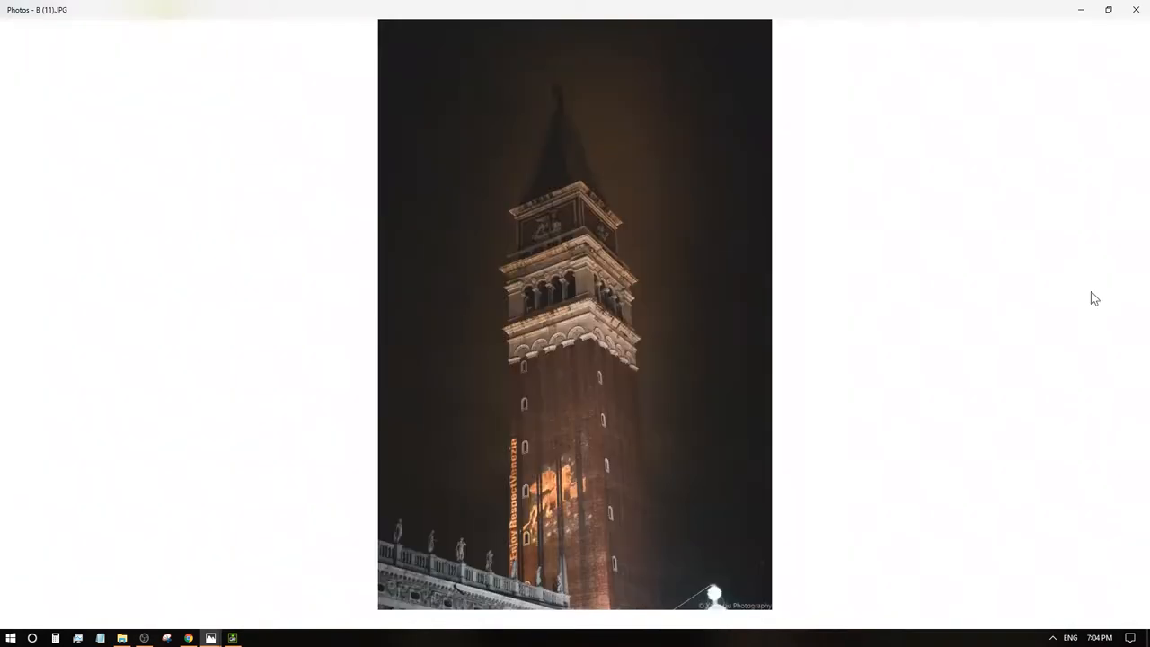
pyautogui.scroll(5, 575, 503)
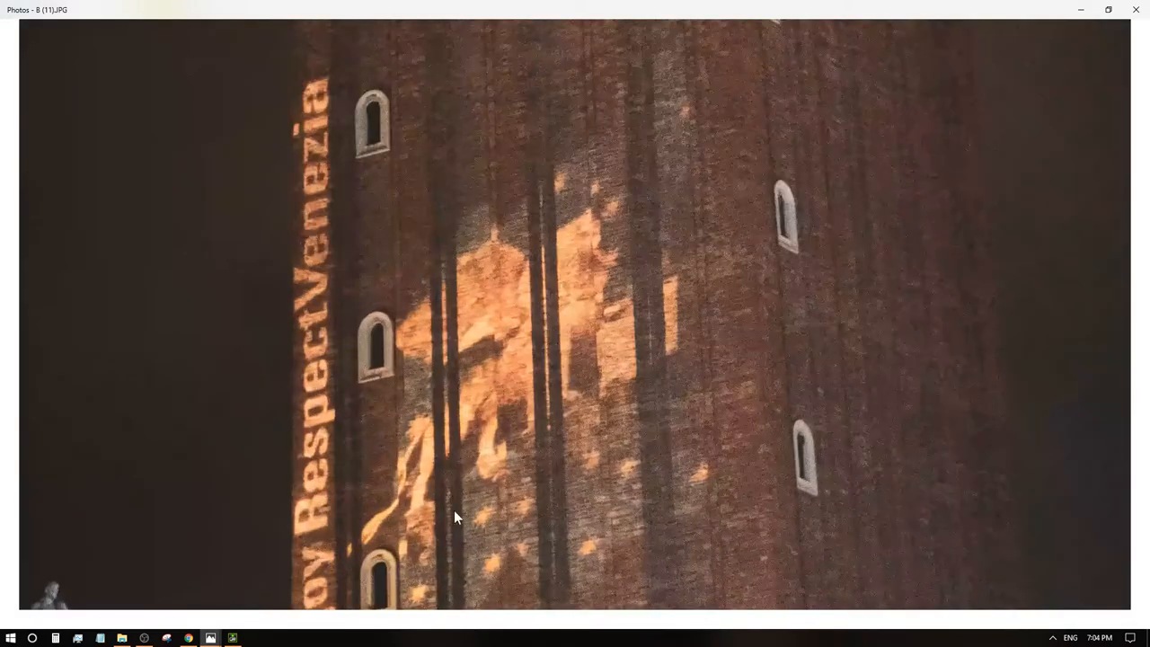
pyautogui.scroll(-5, 582, 258)
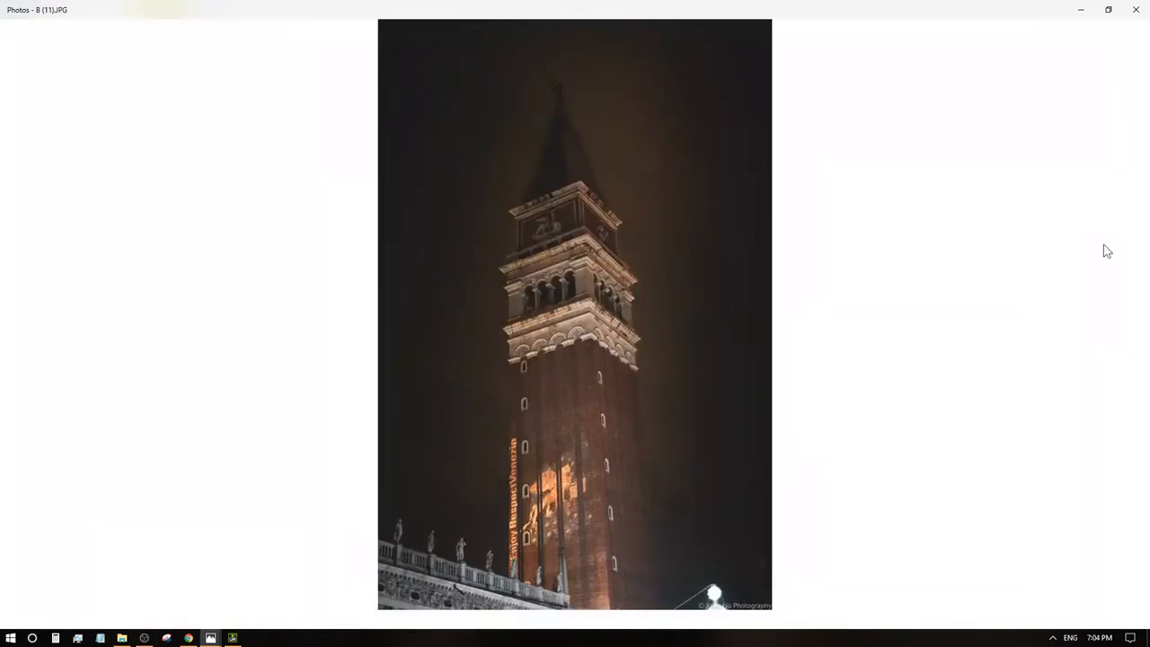
# - Move to the basilica facade photo, inspect its arches and mosaic, then advance toward the kiosk shots
pyautogui.click(1119, 319)
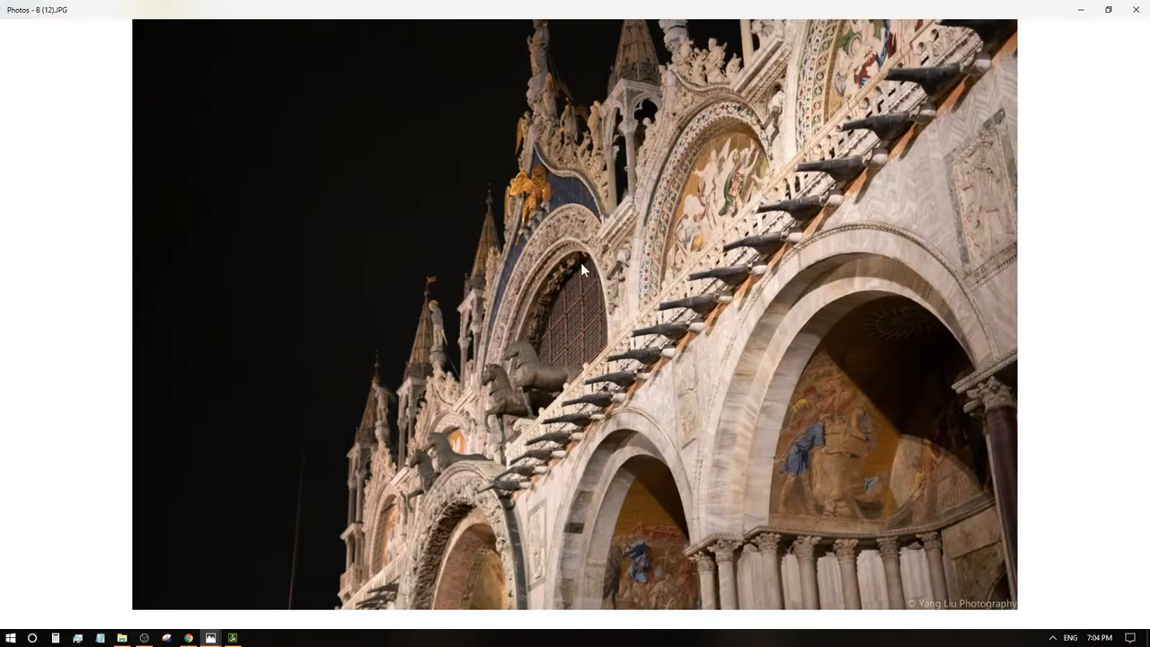
pyautogui.scroll(5, 519, 383)
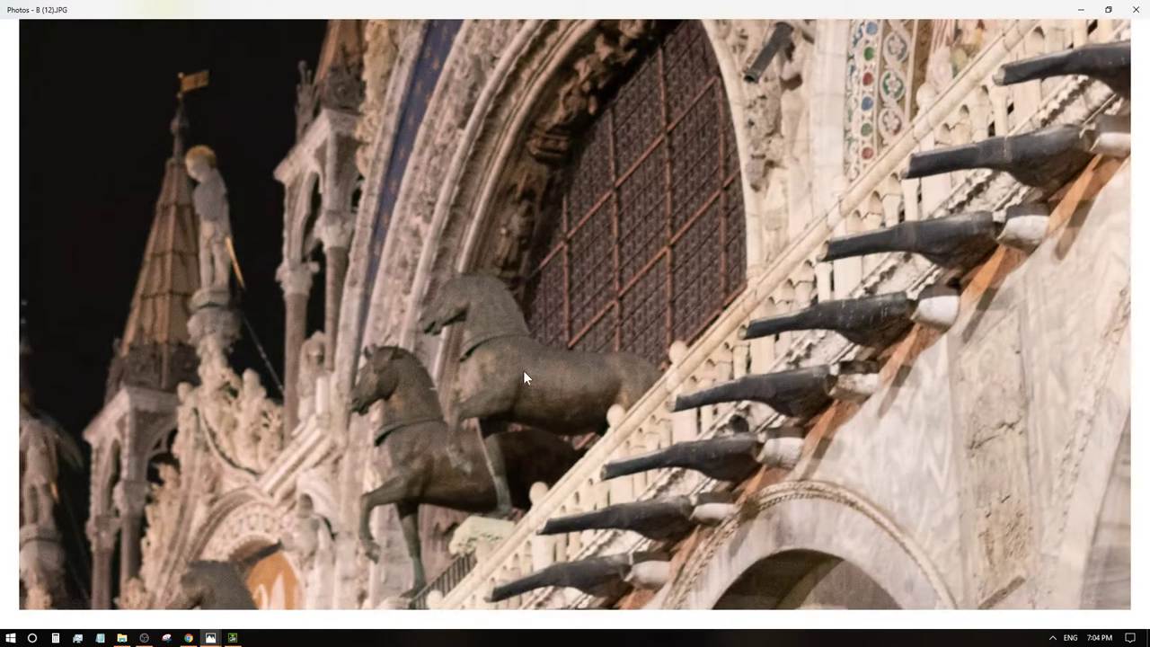
pyautogui.moveTo(506, 398); pyautogui.dragTo(523, 136)
pyautogui.moveTo(763, 219); pyautogui.dragTo(637, 243)
pyautogui.scroll(-5, 637, 243)
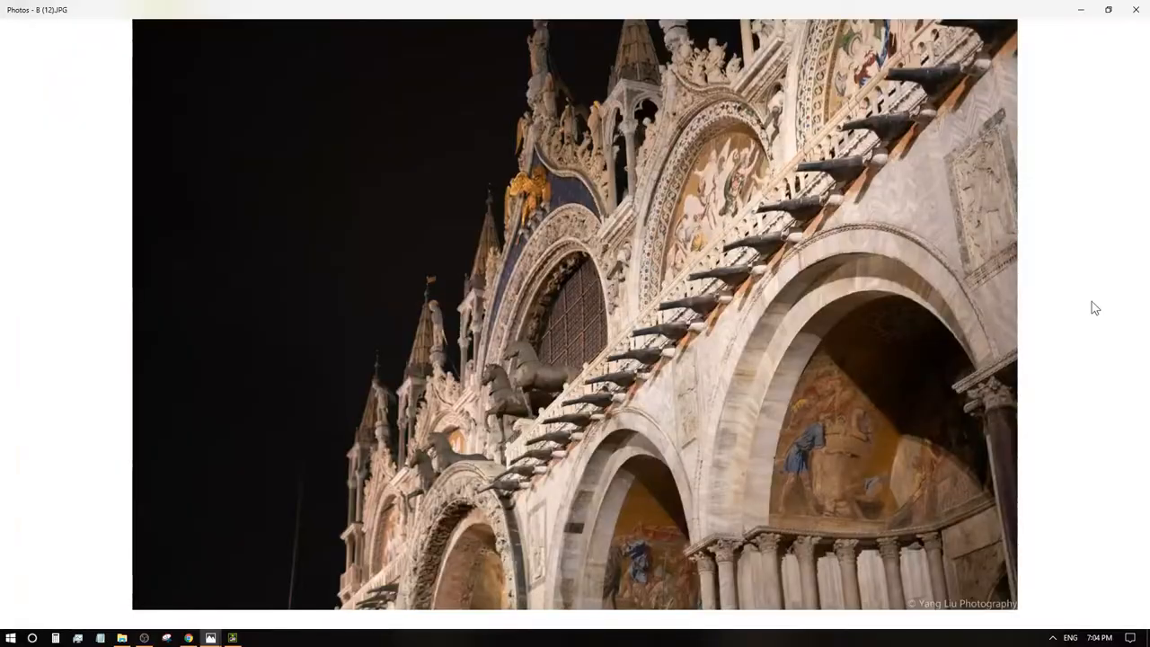
pyautogui.click(1116, 315)
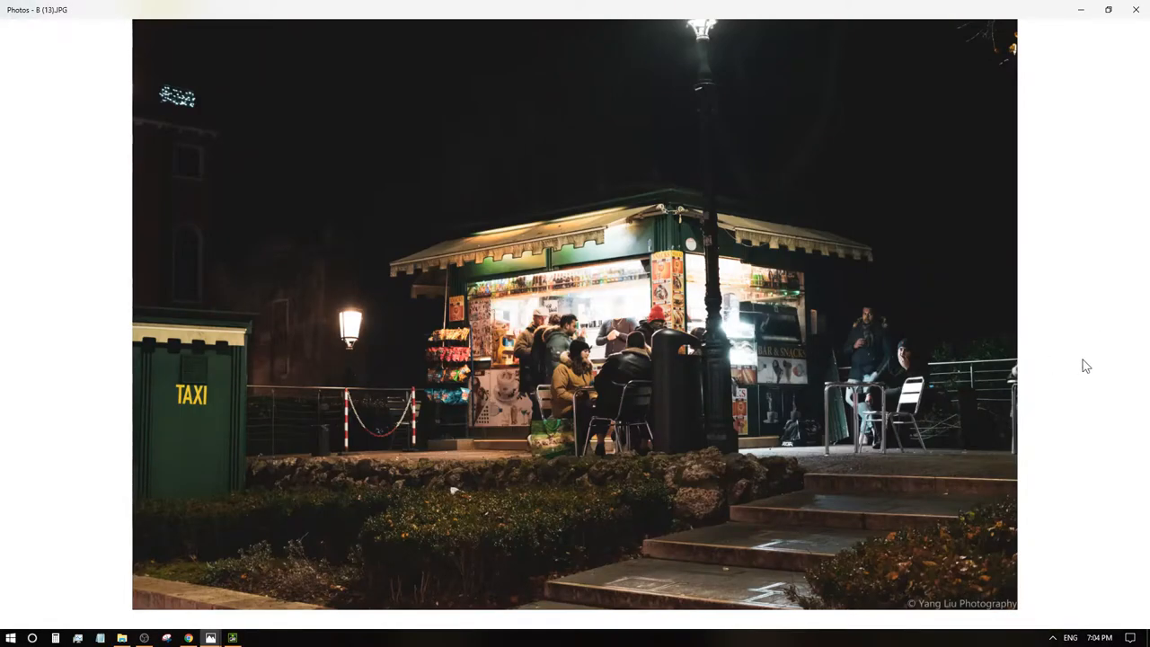
# - Advance to the second kiosk night photo
pyautogui.click(1122, 325)
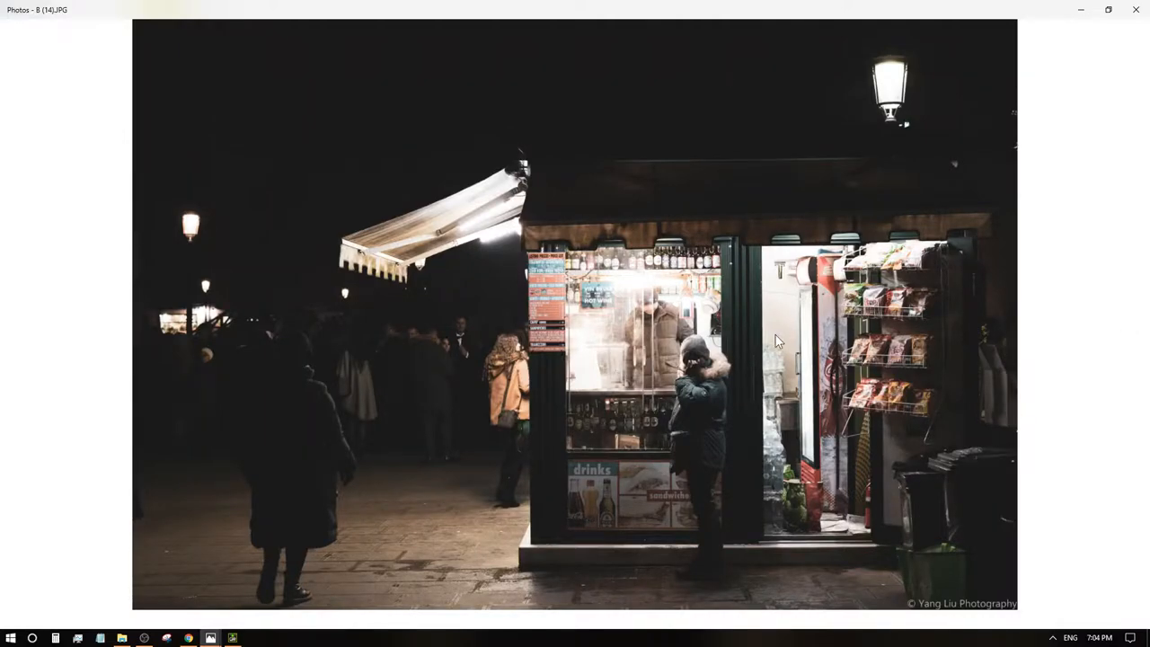
pyautogui.scroll(2, 667, 344)
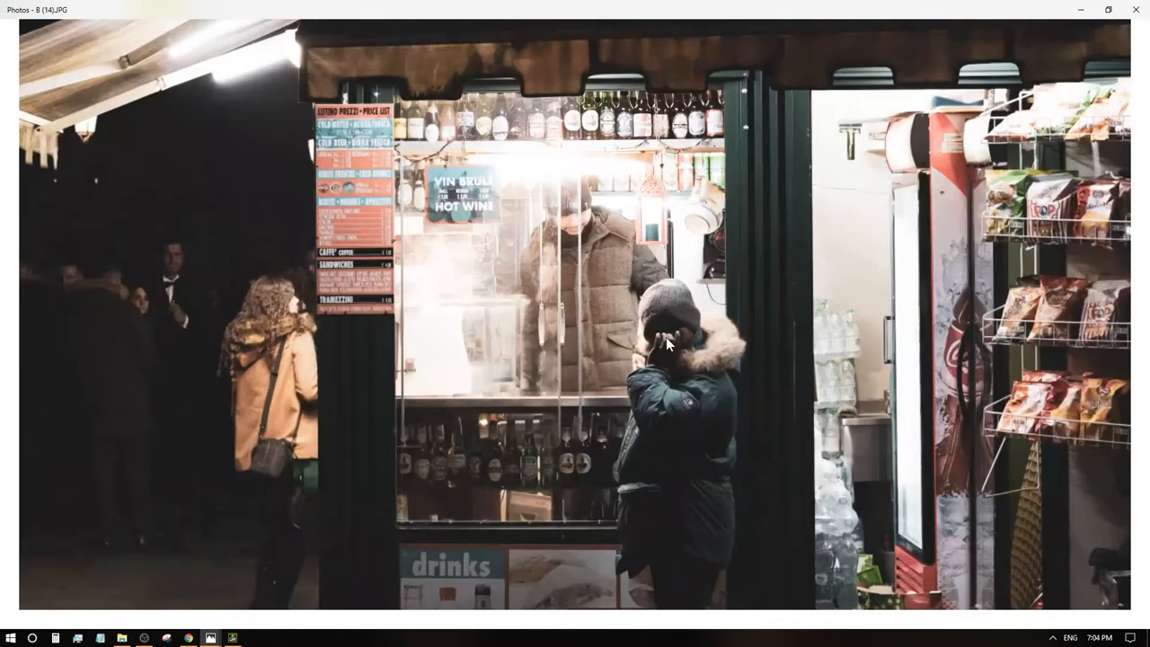
pyautogui.scroll(2, 666, 343)
pyautogui.scroll(1, 674, 329)
pyautogui.scroll(1, 562, 284)
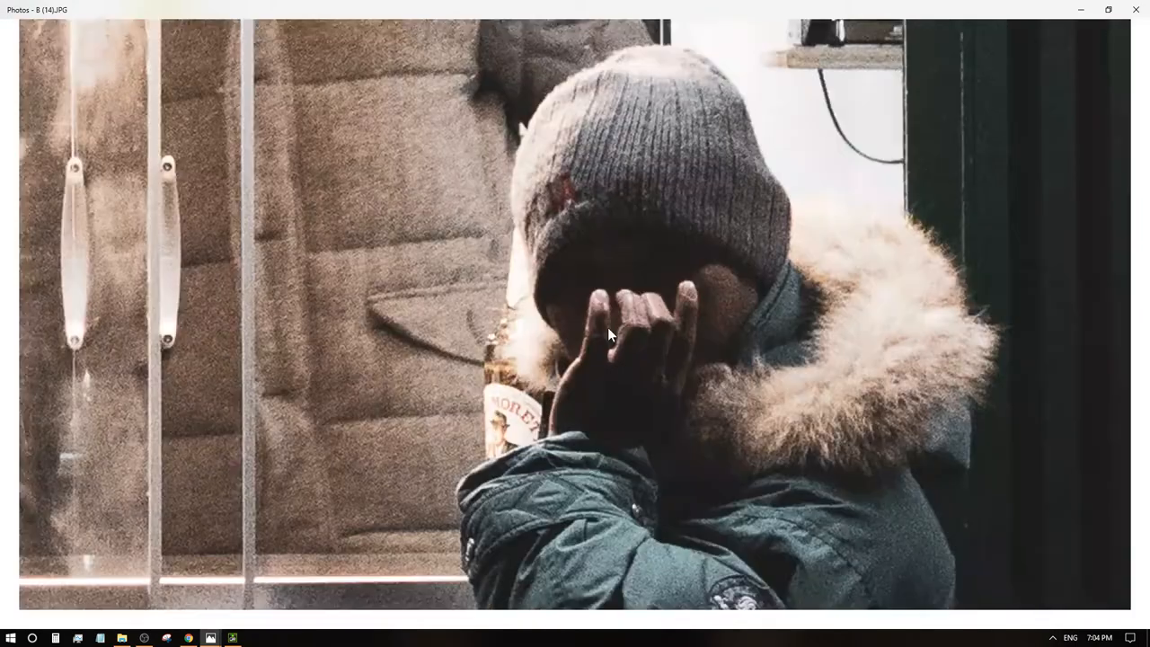
pyautogui.scroll(1, 539, 278)
pyautogui.scroll(1, 502, 267)
pyautogui.scroll(-1, 549, 263)
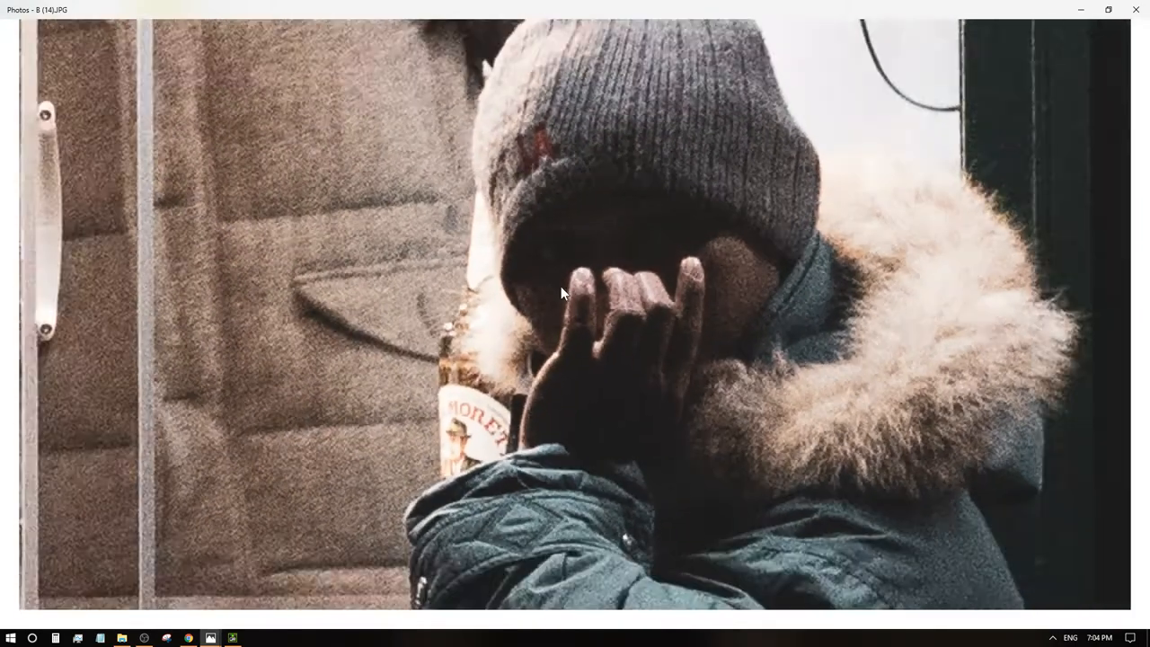
pyautogui.scroll(-1, 560, 286)
pyautogui.scroll(-1, 555, 287)
pyautogui.scroll(-1, 546, 287)
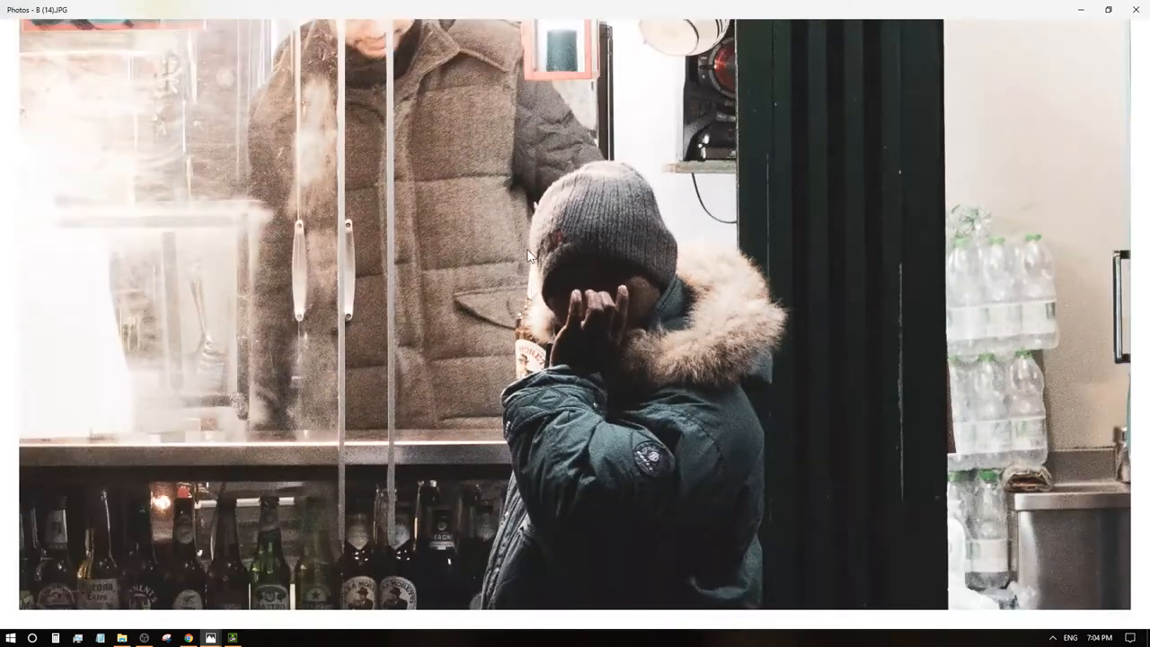
pyautogui.scroll(3, 484, 165)
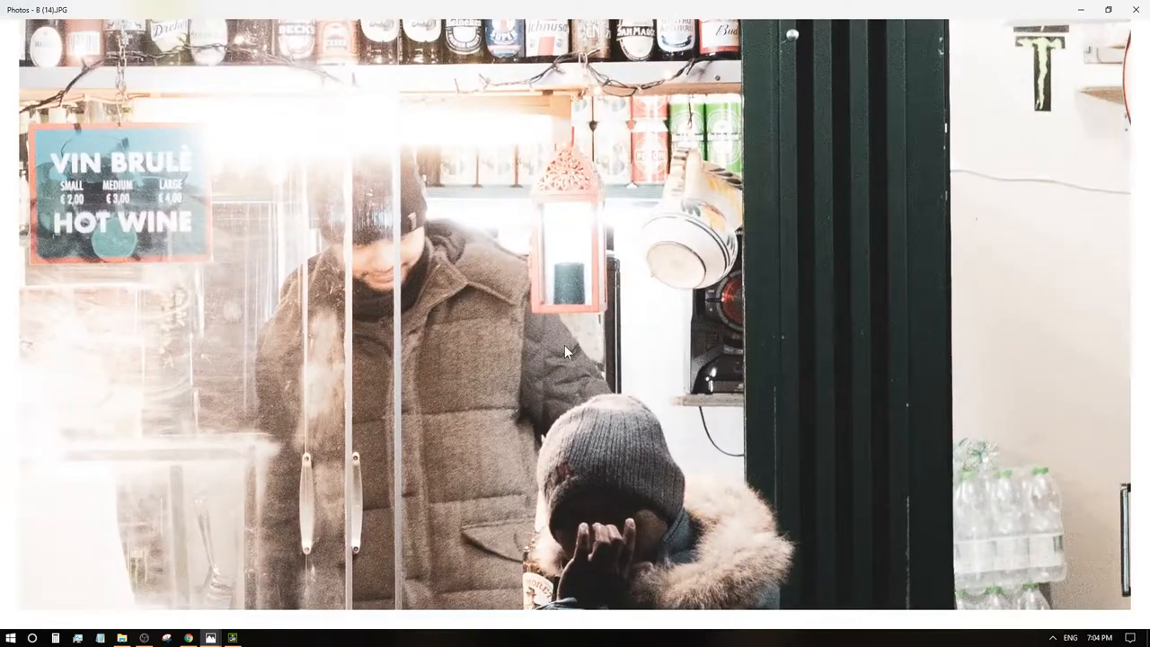
pyautogui.hscroll(8, 561, 384)
pyautogui.hscroll(-6, 562, 385)
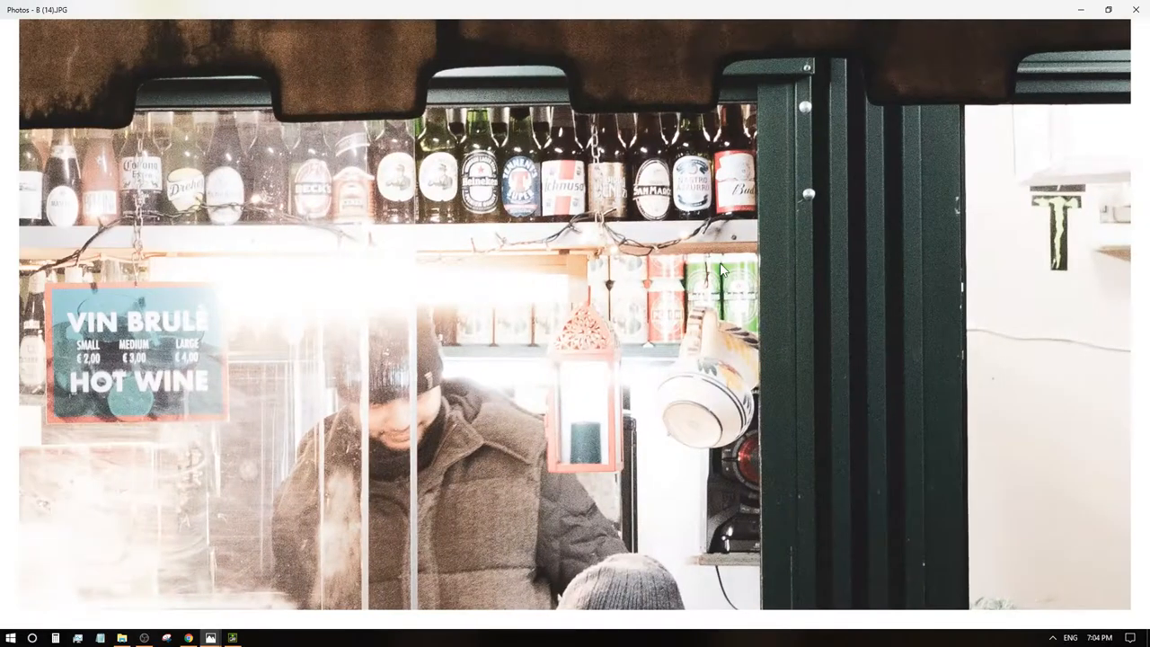
pyautogui.hscroll(8, 720, 262)
pyautogui.hscroll(3, 639, 245)
pyautogui.scroll(-5, 465, 186)
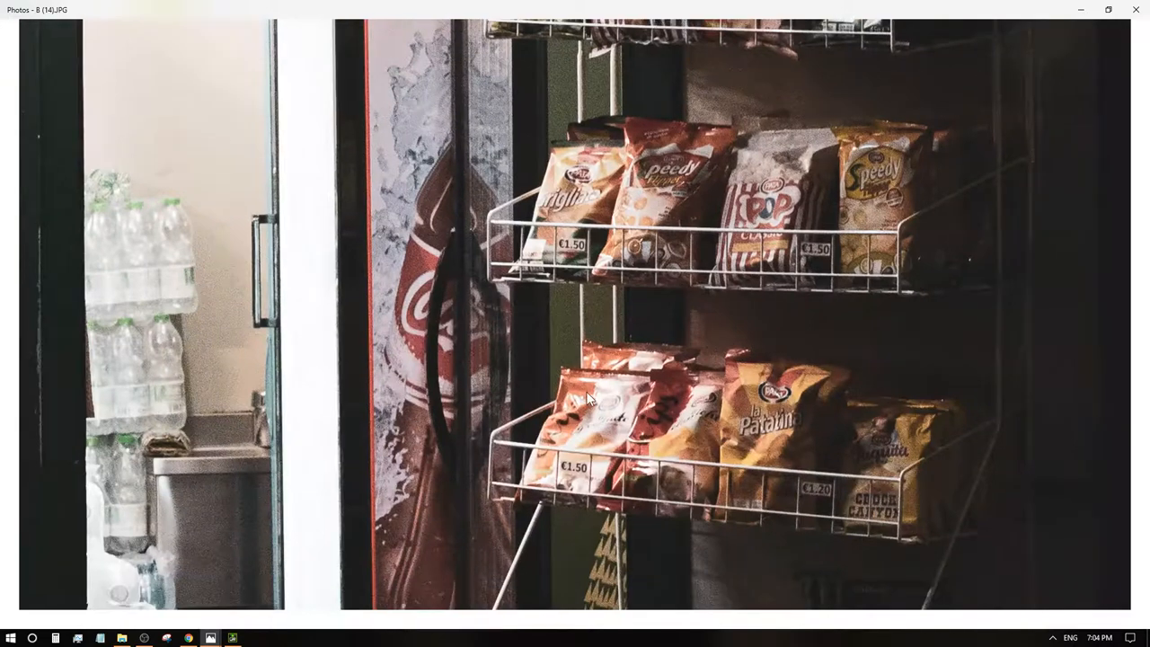
pyautogui.hscroll(-5, 586, 391)
pyautogui.scroll(-5, 702, 259)
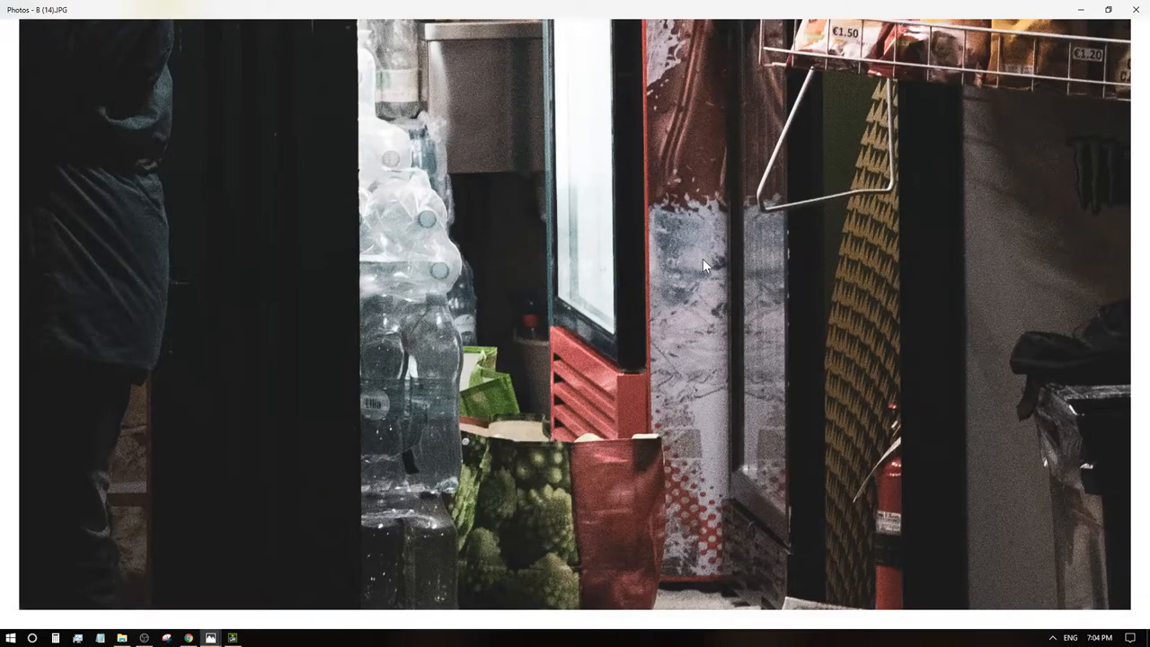
pyautogui.scroll(-5, 702, 259)
pyautogui.scroll(-2, 674, 216)
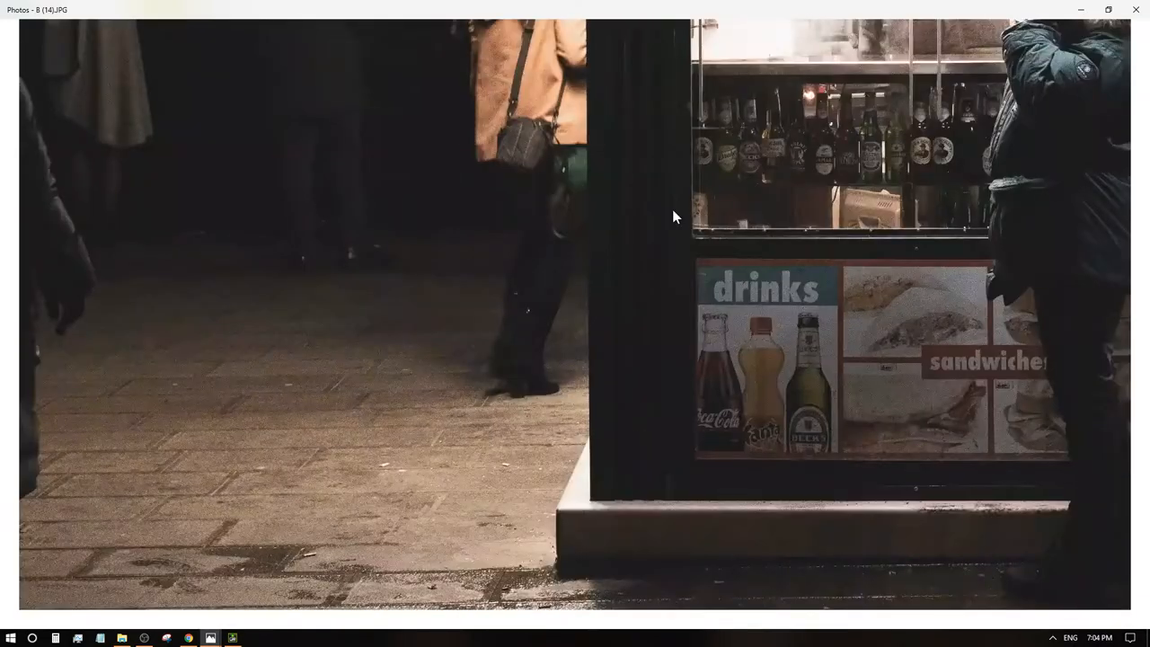
pyautogui.scroll(2, 673, 215)
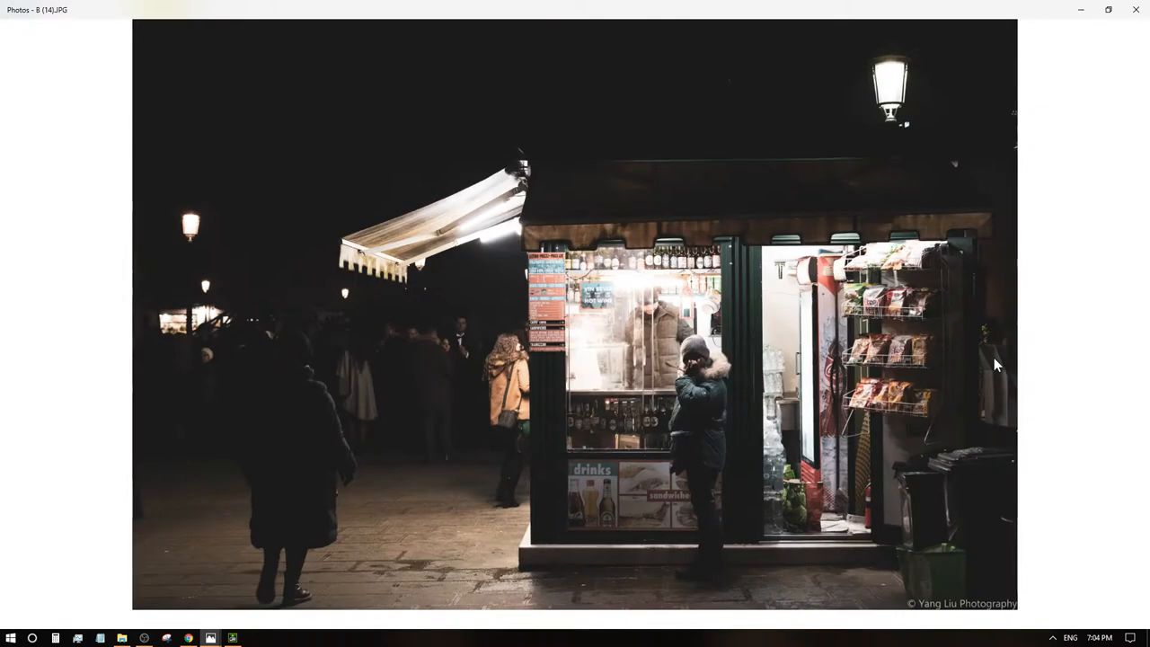
# - Step past the canal scene to the lit bridge photo 8 (17) and inspect its railing and lamp close up
pyautogui.press('Right')
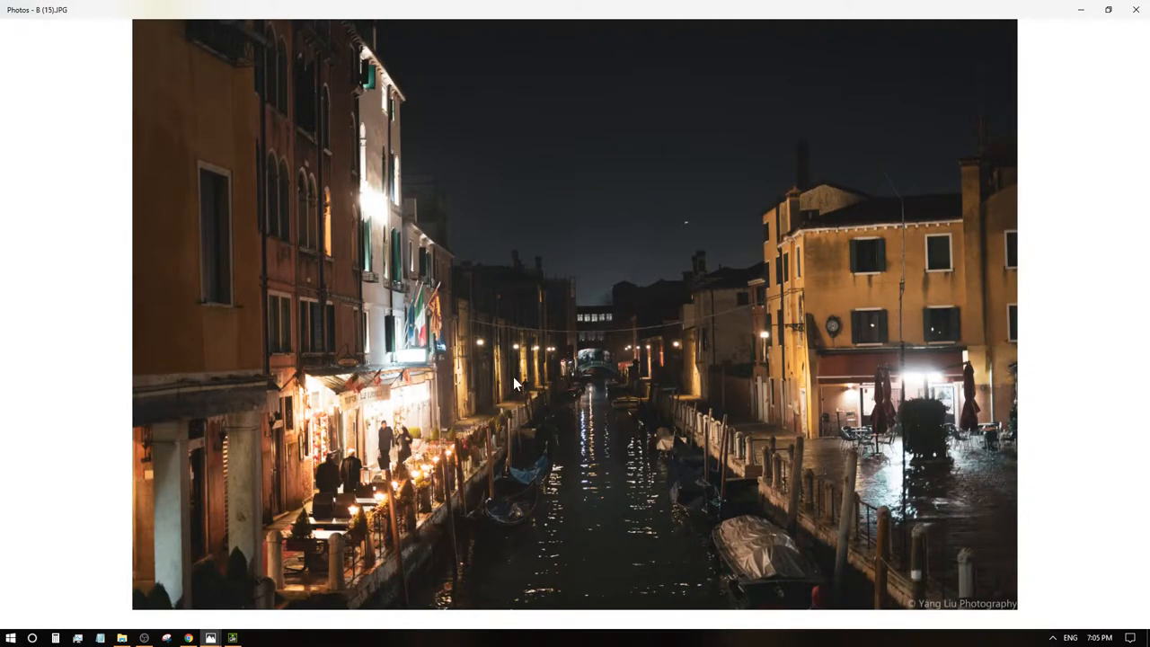
pyautogui.scroll(3, 513, 383)
pyautogui.scroll(2, 596, 400)
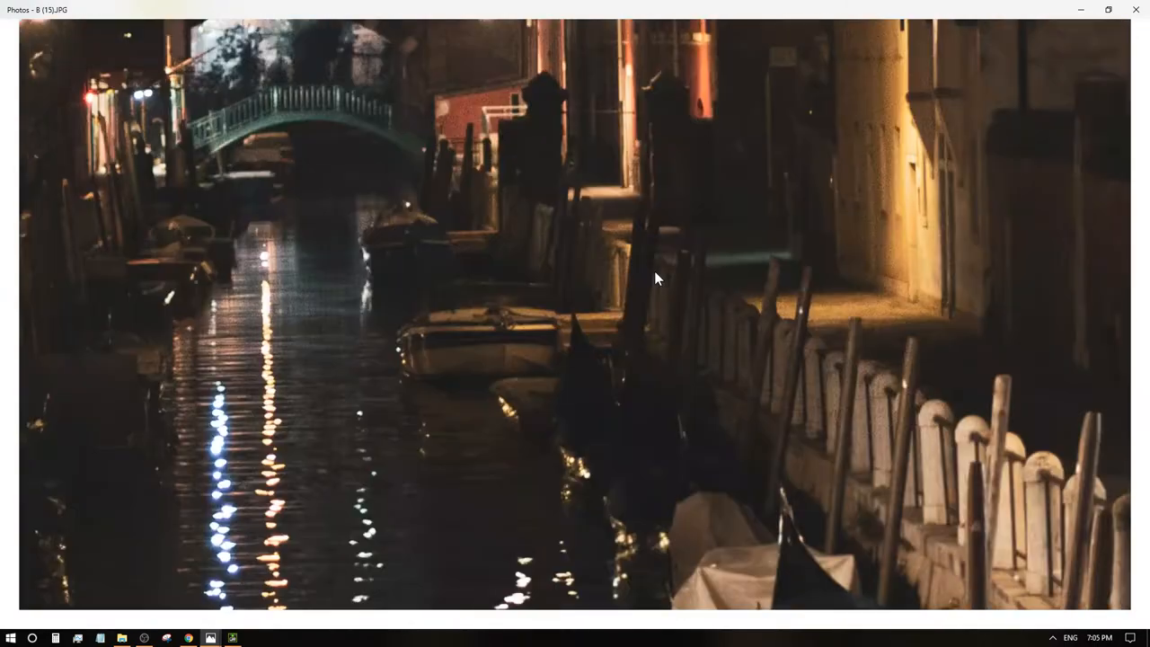
pyautogui.scroll(-2, 654, 270)
pyautogui.scroll(-2, 603, 401)
pyautogui.scroll(-2, 856, 370)
pyautogui.scroll(-2, 1081, 321)
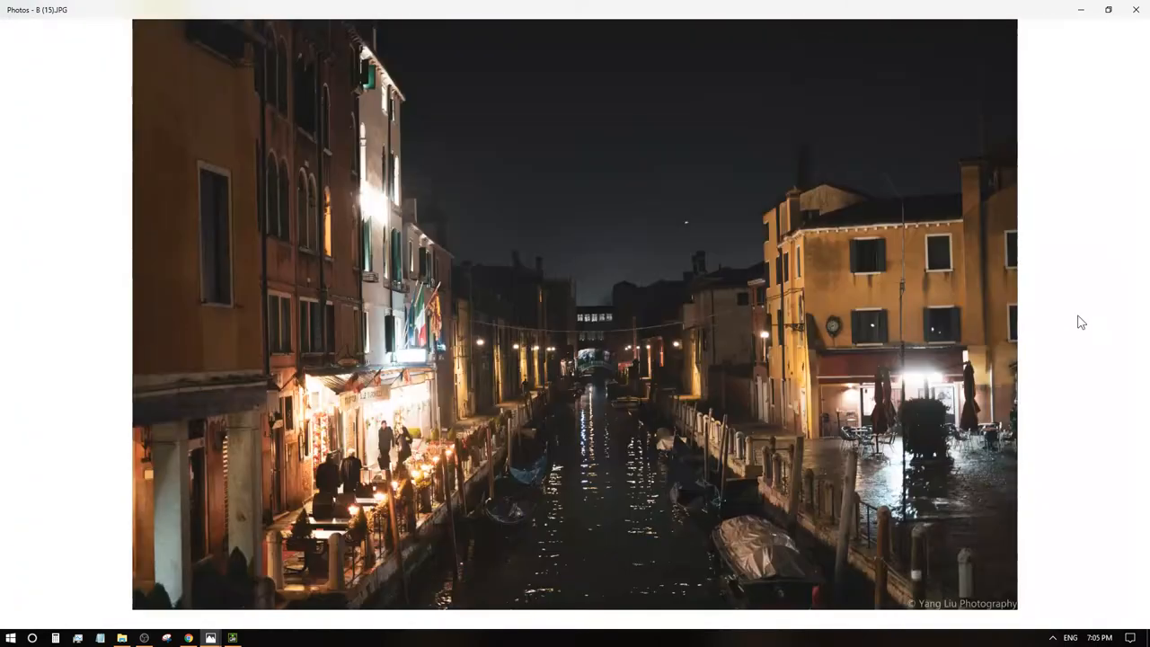
pyautogui.click(1121, 314)
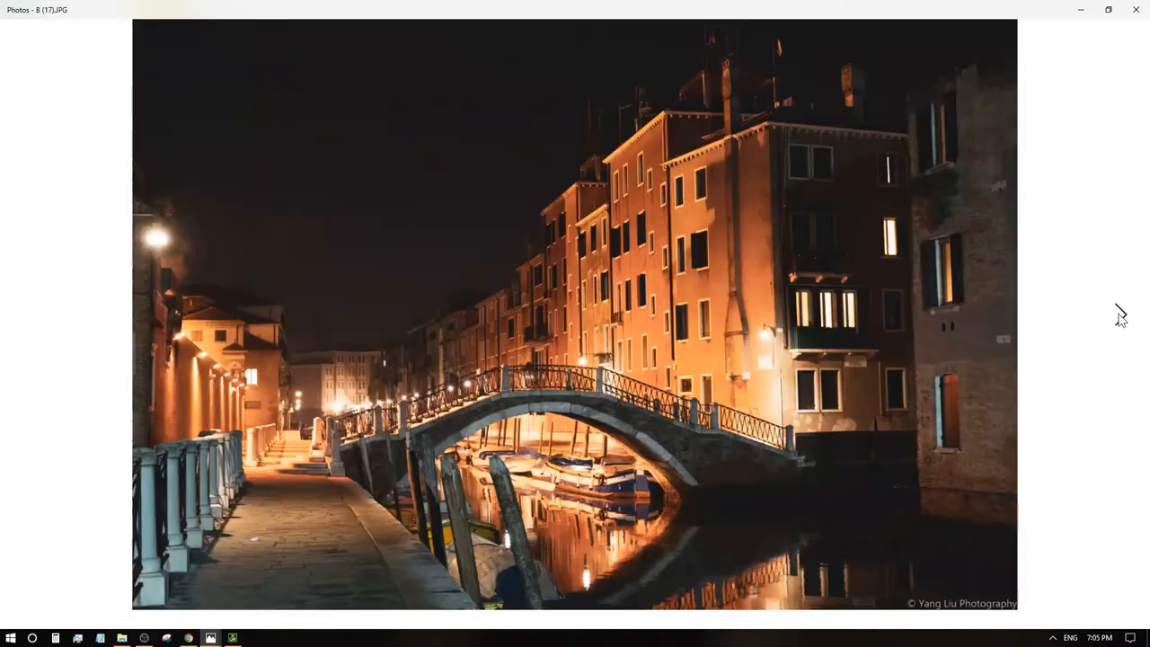
pyautogui.scroll(2, 710, 369)
pyautogui.scroll(2, 574, 298)
pyautogui.scroll(2, 553, 291)
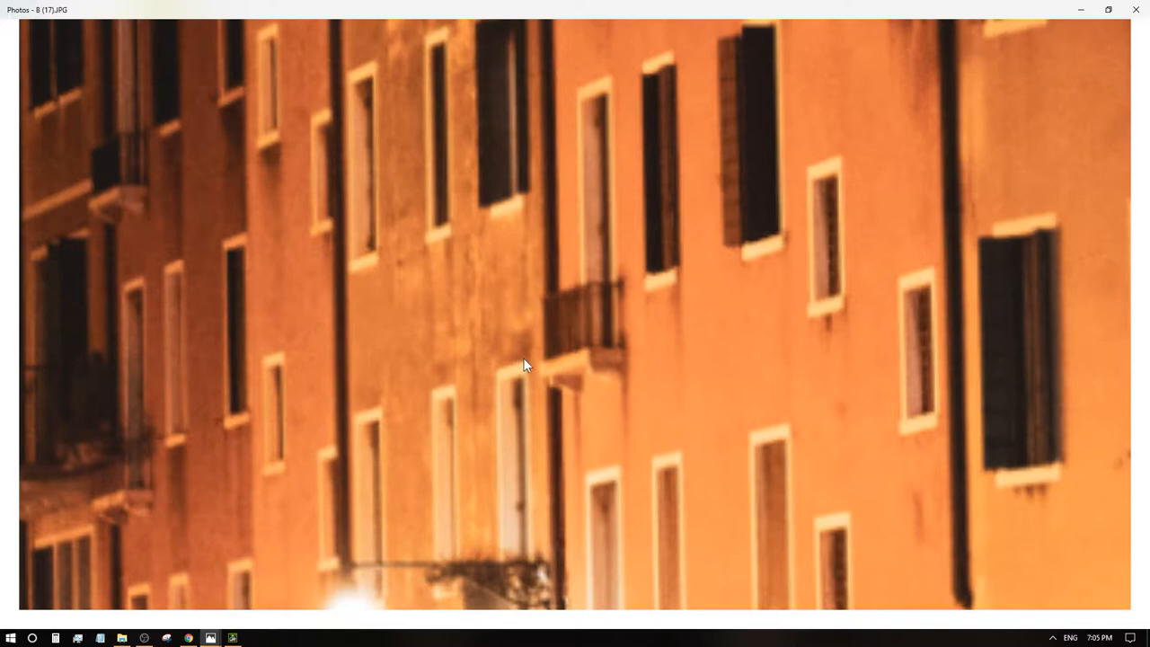
pyautogui.scroll(-1, 536, 359)
pyautogui.moveTo(531, 411); pyautogui.dragTo(180, 93)
pyautogui.scroll(2, 805, 179)
pyautogui.scroll(-1, 582, 274)
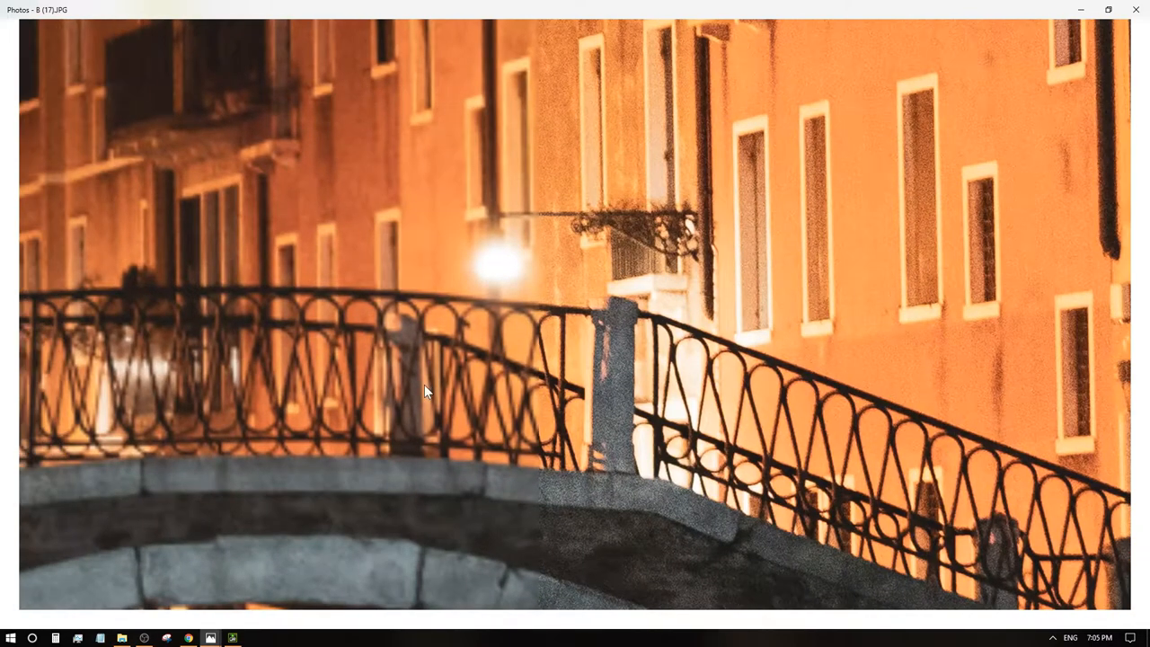
pyautogui.scroll(-2, 417, 353)
pyautogui.scroll(1, 528, 348)
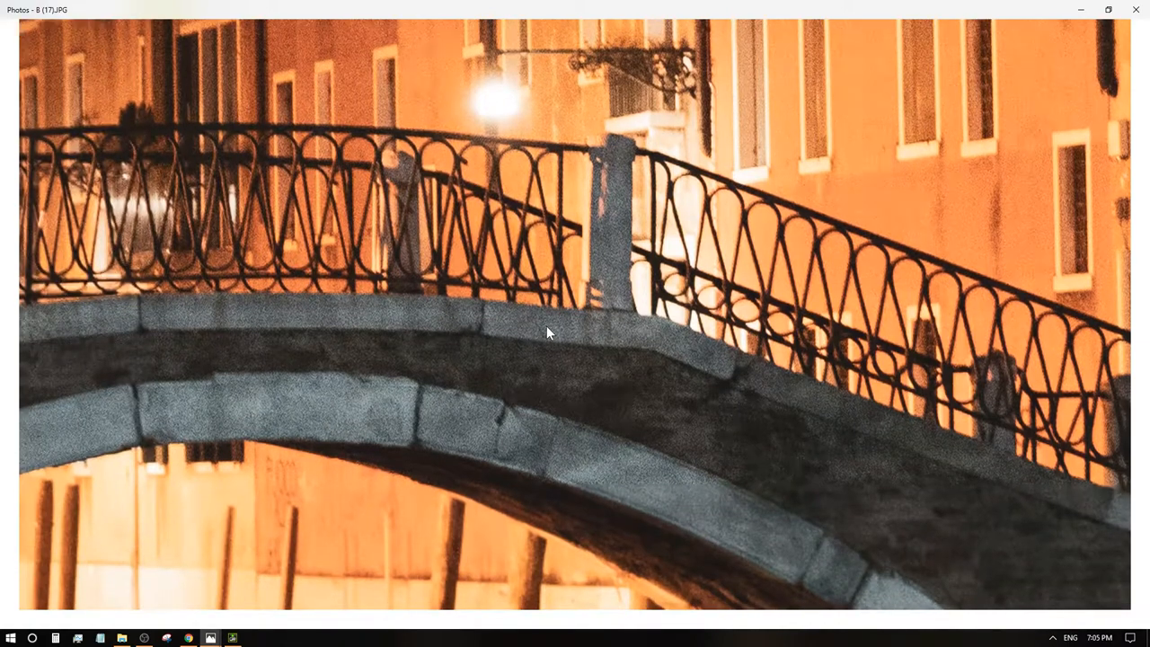
pyautogui.moveTo(556, 341); pyautogui.dragTo(475, 476)
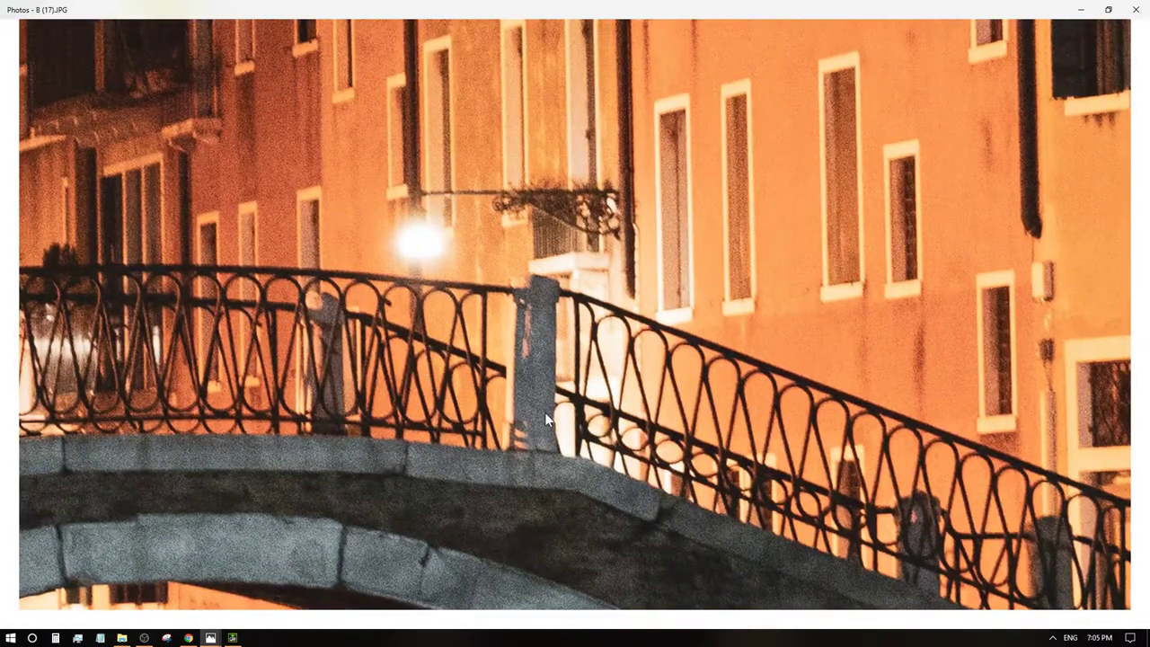
# - Check the rest of the bridge up close, fit the photo, and move on to 8 (18)
pyautogui.moveTo(545, 415)
pyautogui.mouseDown()
pyautogui.moveTo(634, 531)
pyautogui.moveTo(688, 385)
pyautogui.mouseUp()
pyautogui.moveTo(286, 351); pyautogui.dragTo(549, 360)
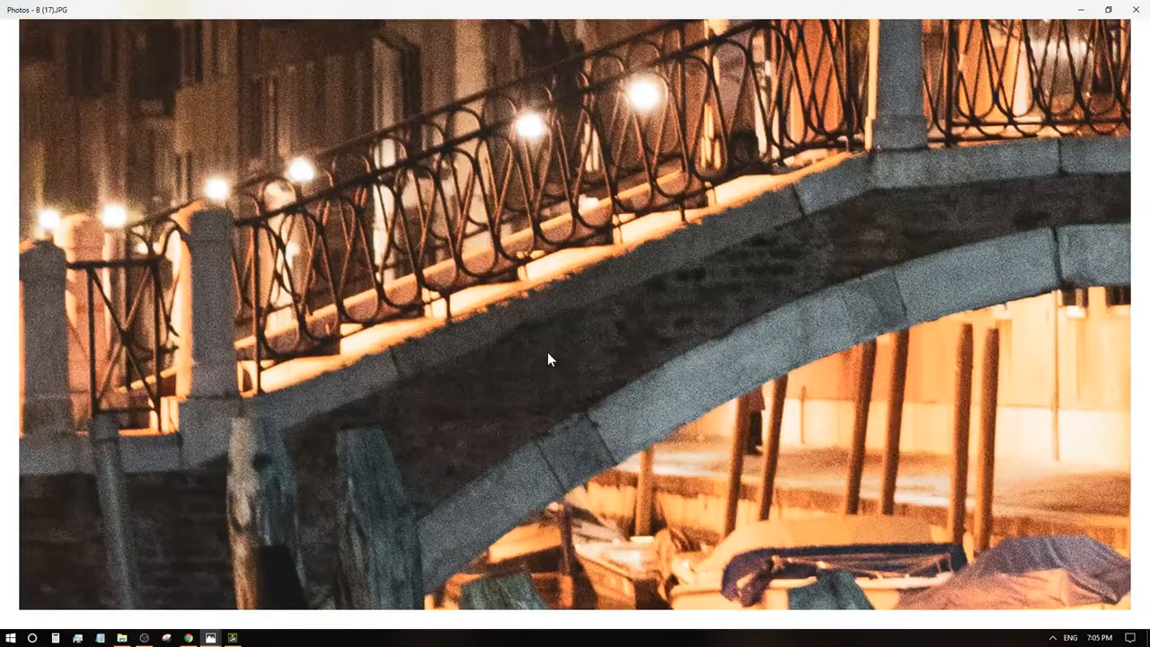
pyautogui.doubleClick(549, 355)
pyautogui.click(1120, 314)
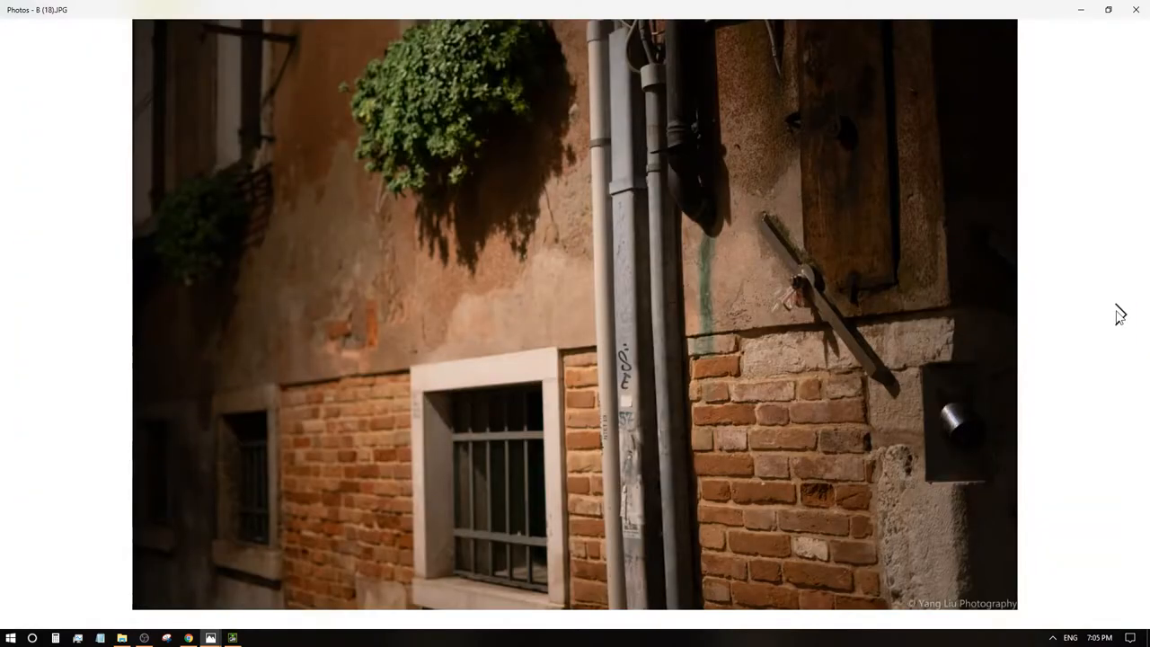
pyautogui.scroll(2, 561, 234)
pyautogui.scroll(2, 735, 265)
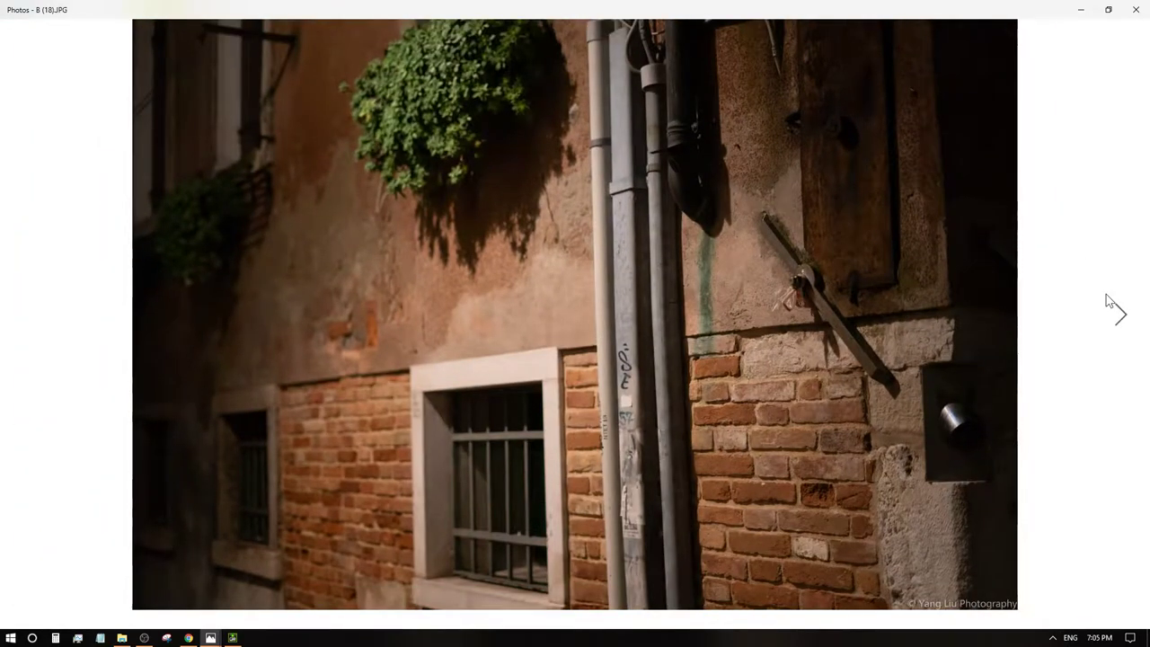
# - Move to the night square photo 8 (19) and inspect the red building and clock tower close up
pyautogui.click(1118, 310)
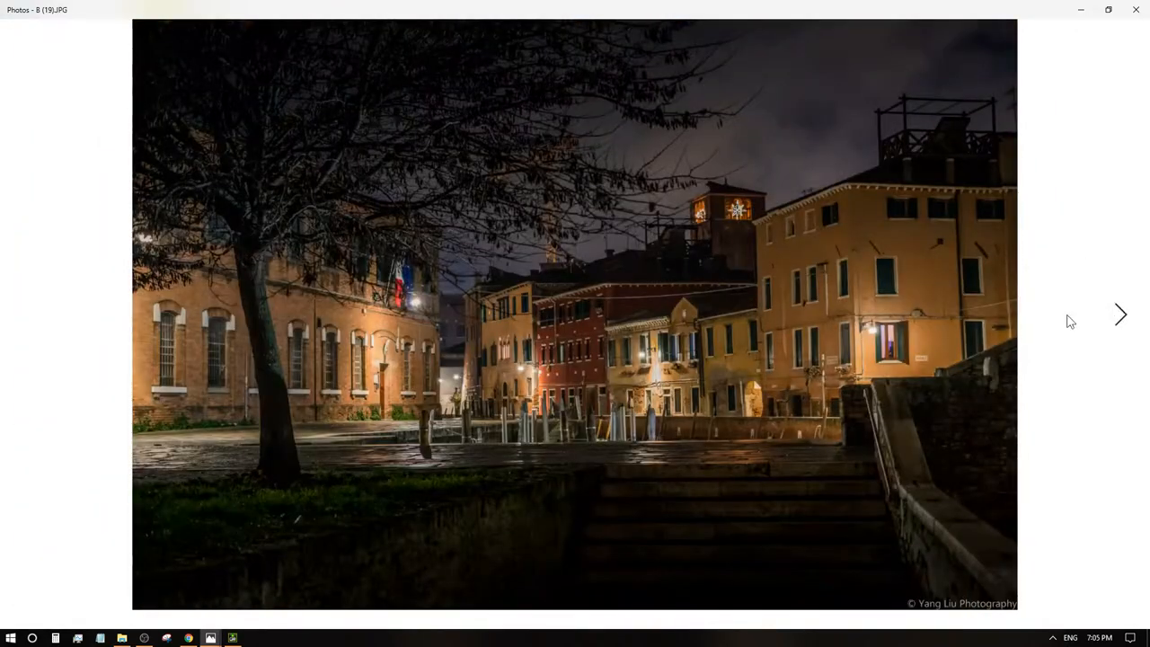
pyautogui.scroll(2, 523, 391)
pyautogui.scroll(2, 528, 387)
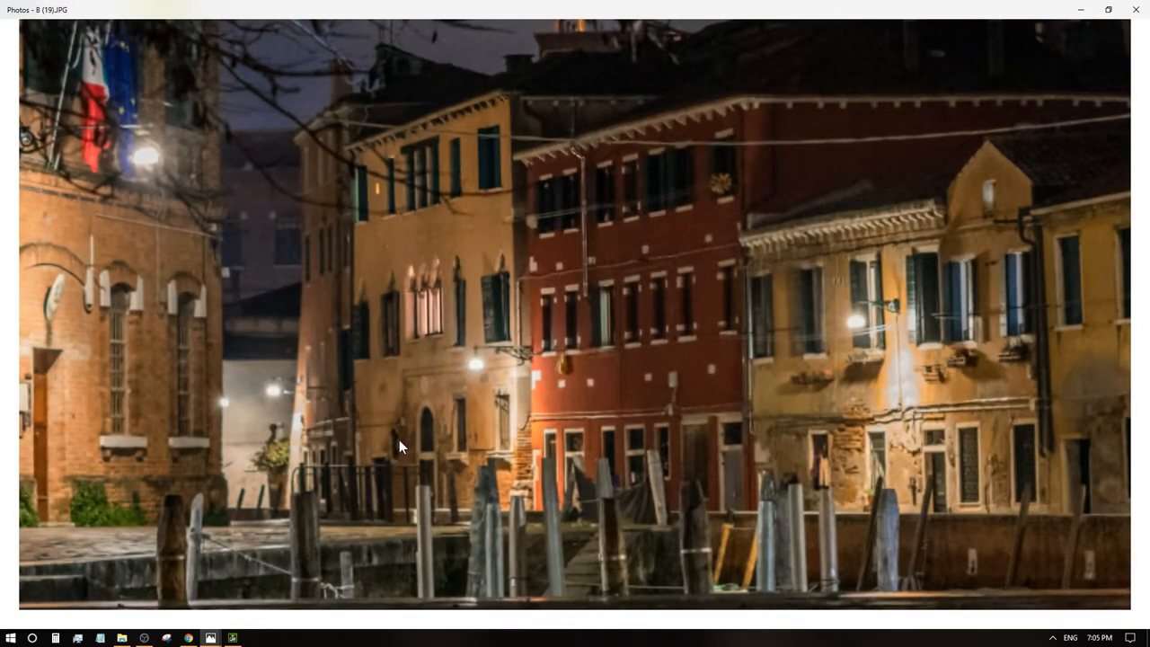
pyautogui.scroll(2, 404, 439)
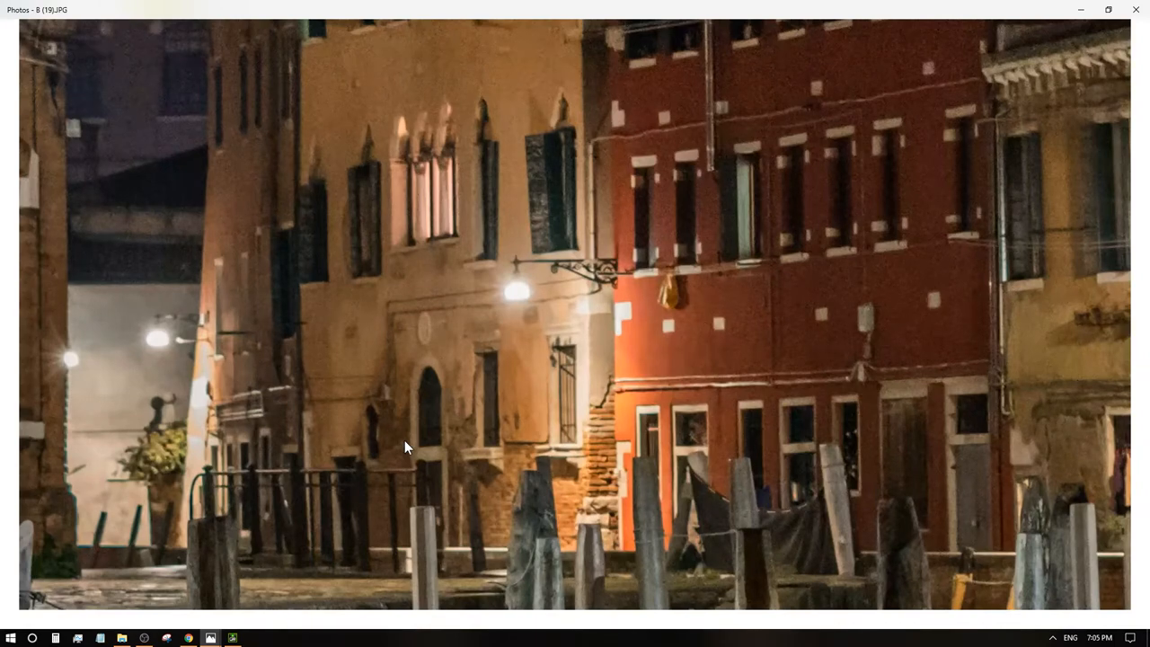
pyautogui.scroll(2, 270, 407)
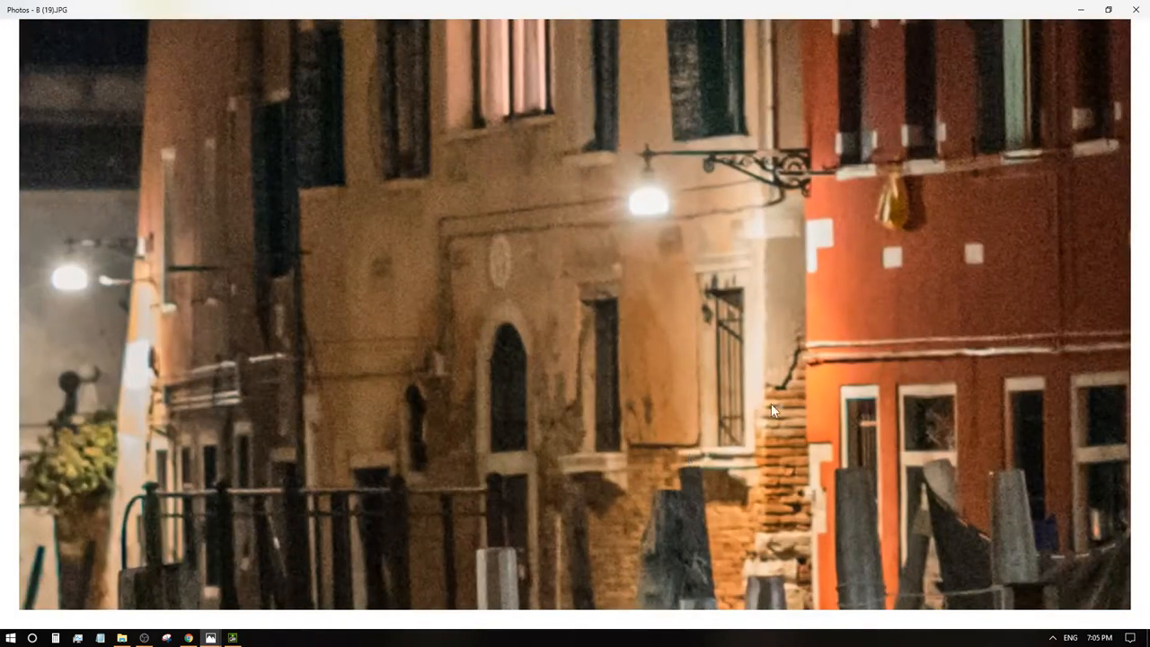
pyautogui.moveTo(771, 403); pyautogui.dragTo(245, 402)
pyautogui.scroll(-1, 465, 385)
pyautogui.scroll(-5, 501, 381)
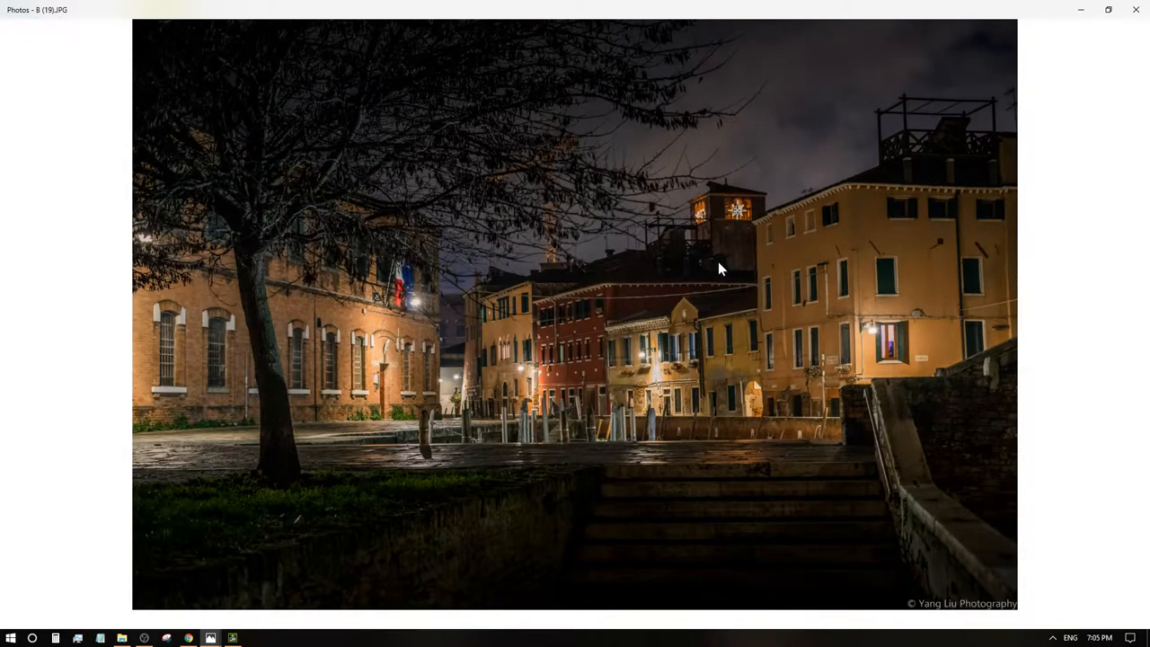
pyautogui.scroll(2, 741, 221)
pyautogui.scroll(-2, 733, 202)
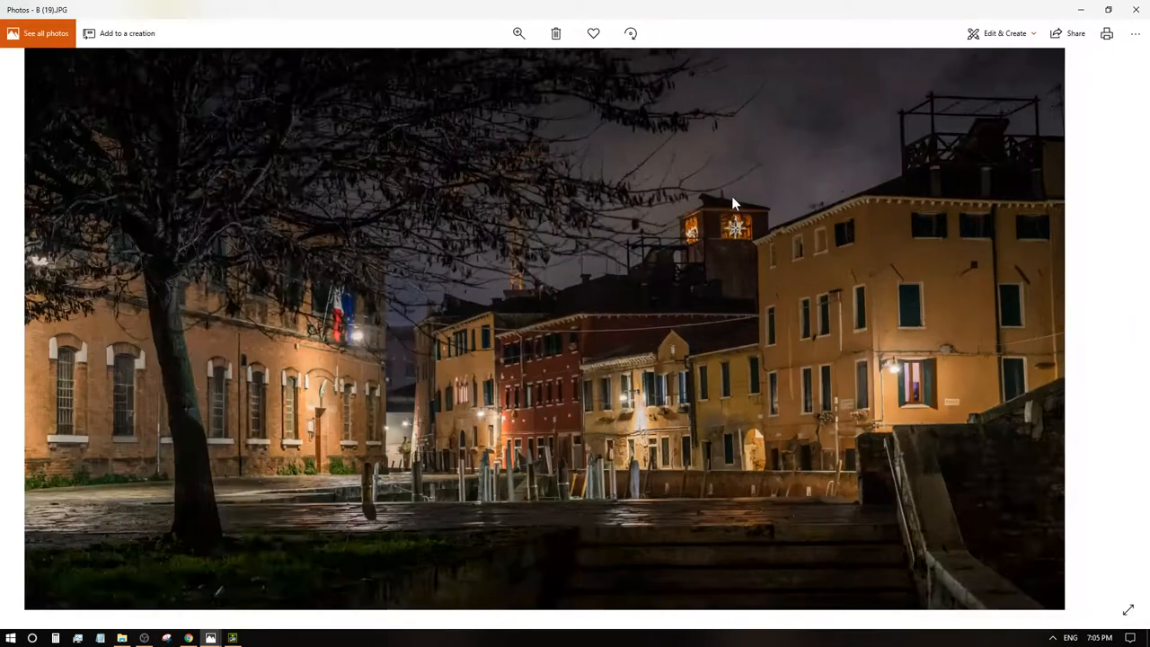
pyautogui.scroll(2, 734, 197)
pyautogui.scroll(3, 719, 198)
pyautogui.scroll(2, 706, 197)
pyautogui.moveTo(672, 190); pyautogui.dragTo(609, 347)
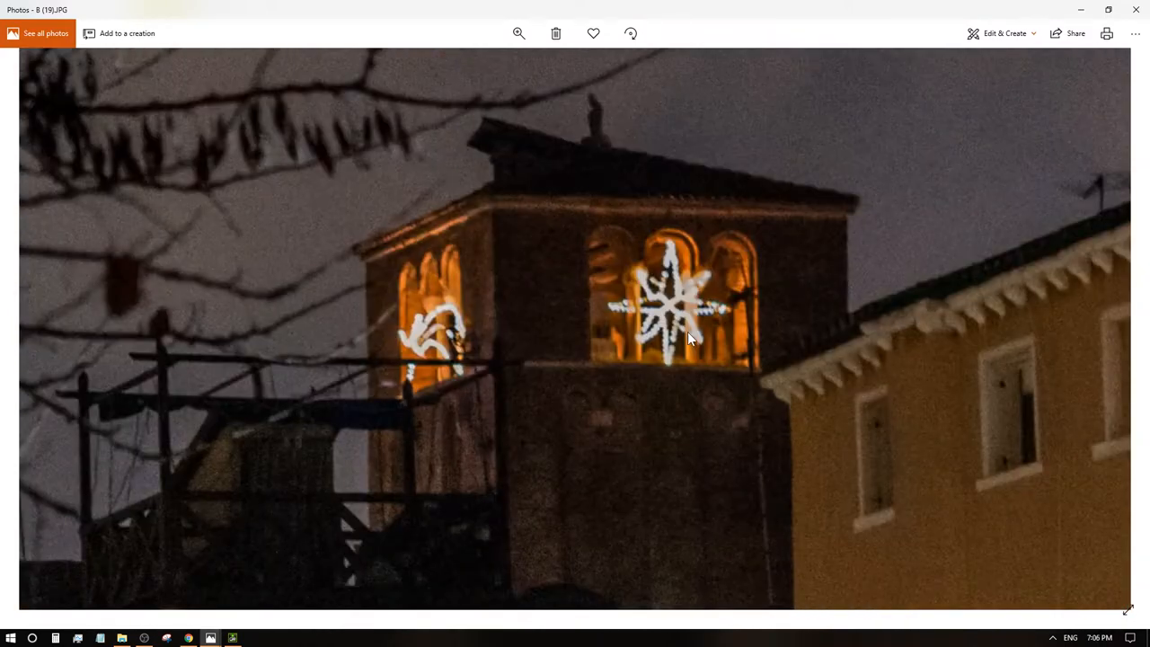
pyautogui.scroll(-5, 589, 386)
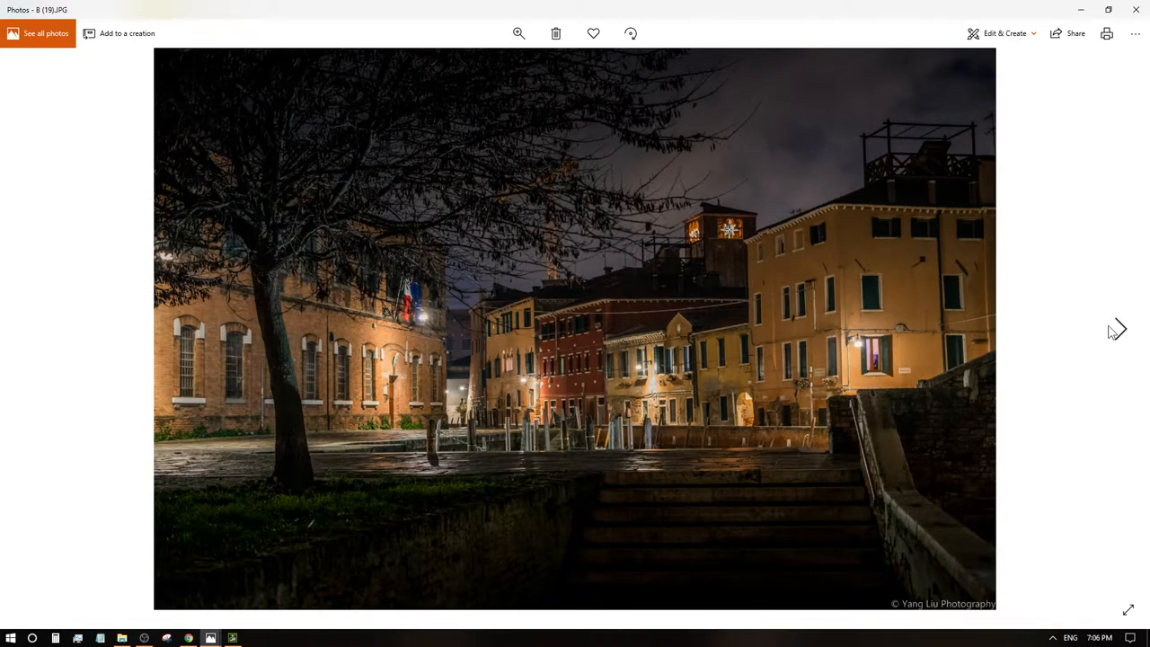
# - Inspect the canal photo's street sign and the ivy doorway photo's shop sign and brick wall up close
pyautogui.click(1124, 330)
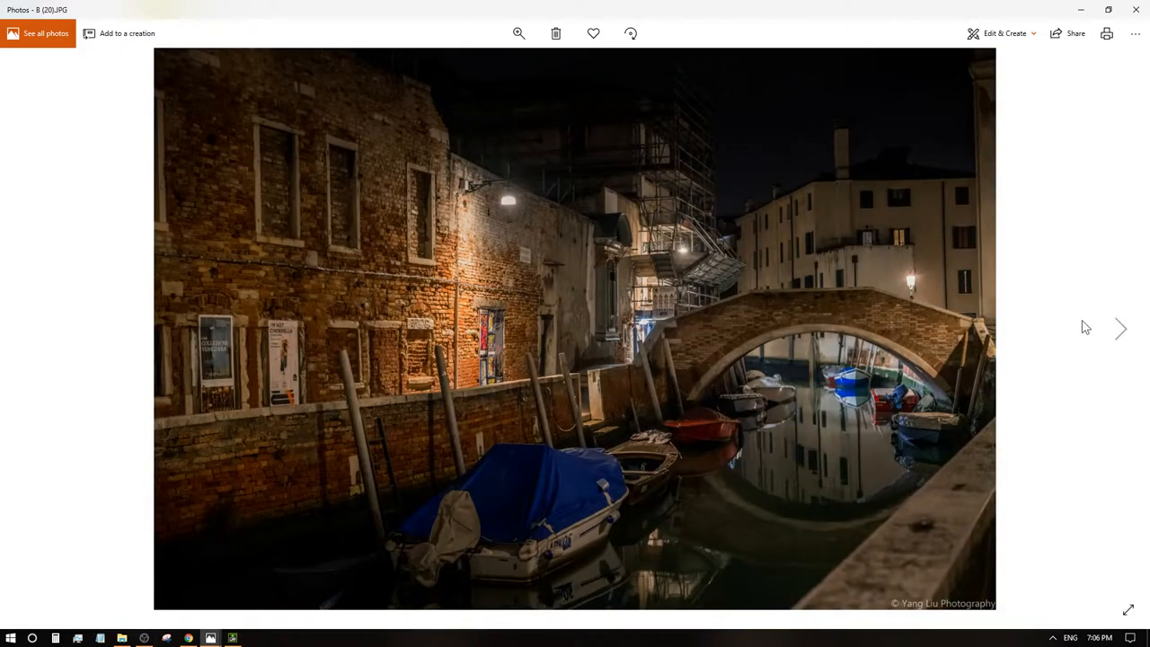
pyautogui.scroll(1, 465, 288)
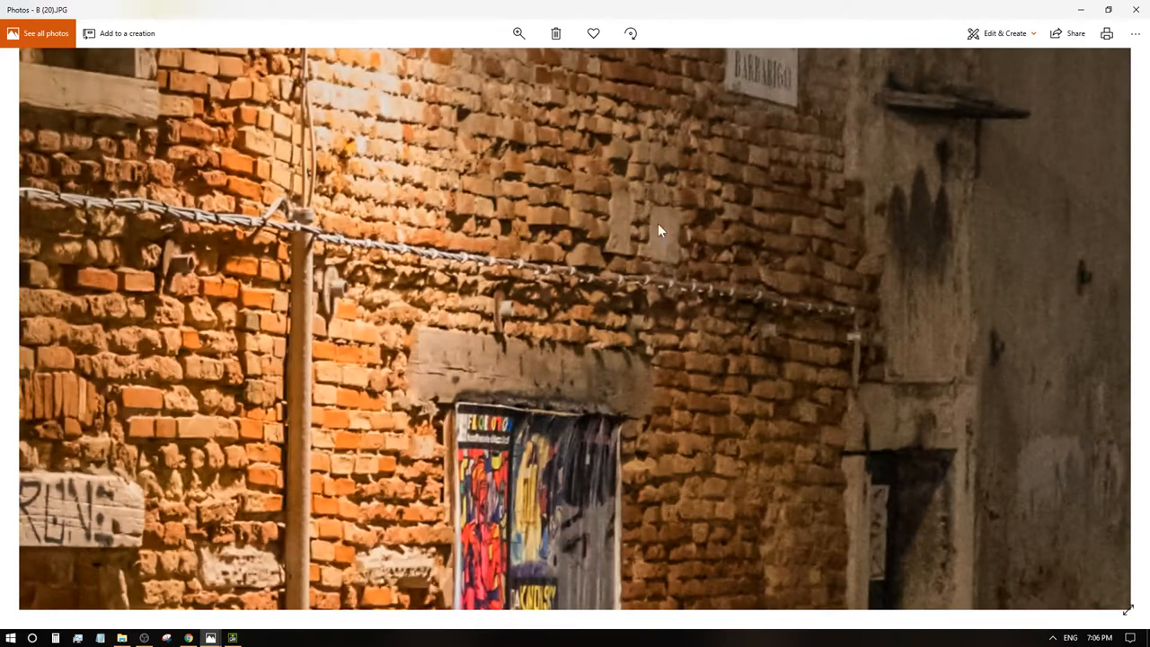
pyautogui.moveTo(661, 276); pyautogui.dragTo(662, 375)
pyautogui.scroll(1, 682, 372)
pyautogui.scroll(1, 582, 354)
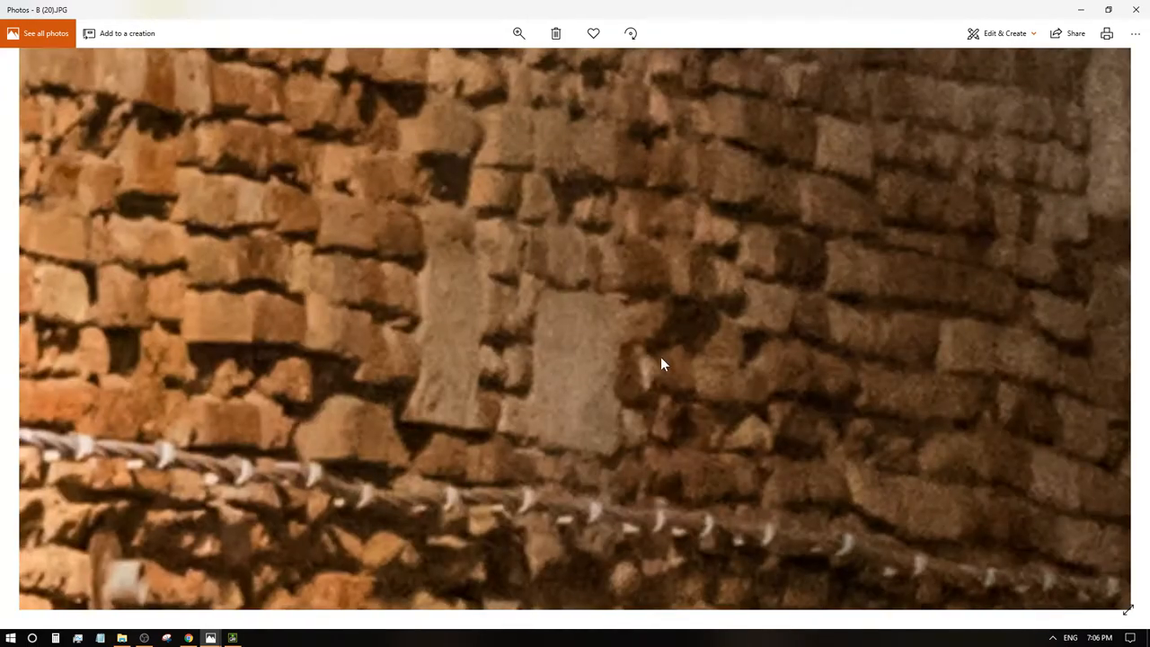
pyautogui.scroll(1, 788, 373)
pyautogui.scroll(-1, 723, 371)
pyautogui.scroll(1, 723, 370)
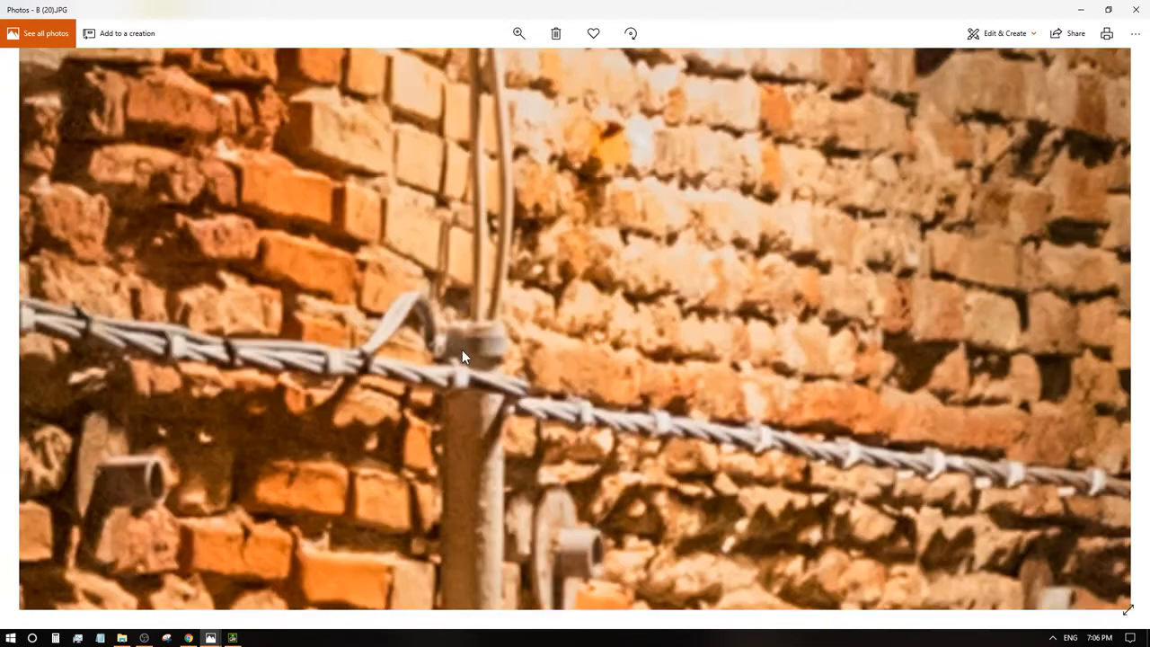
pyautogui.scroll(-1, 462, 350)
pyautogui.scroll(-1, 665, 310)
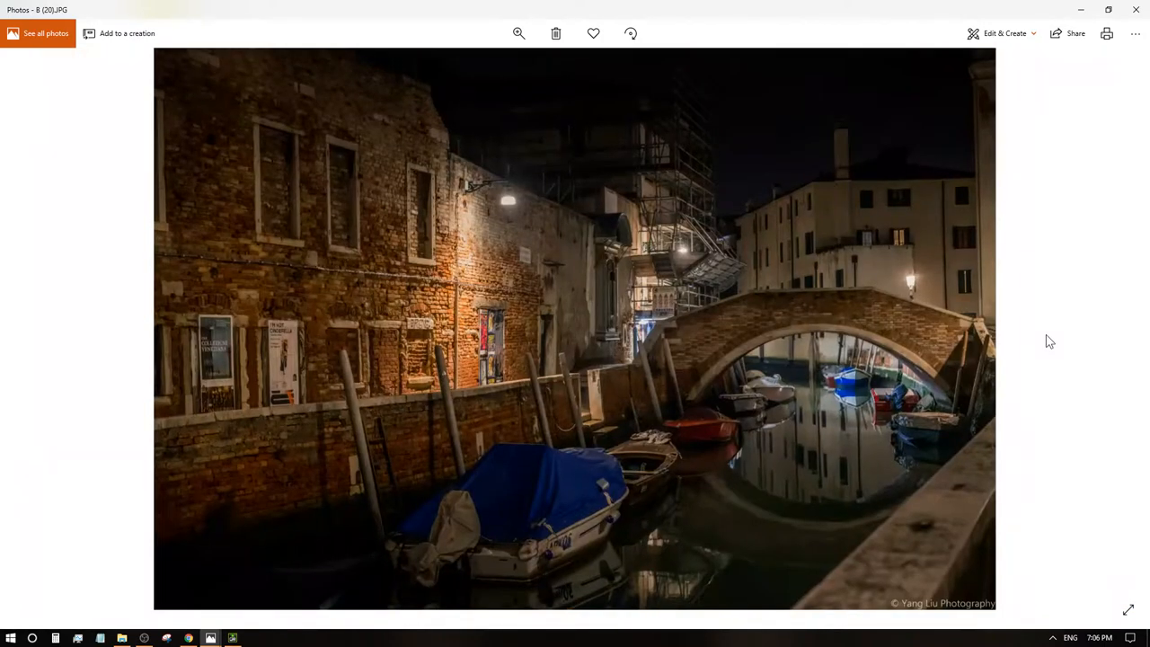
pyautogui.scroll(1, 787, 317)
pyautogui.scroll(2, 763, 341)
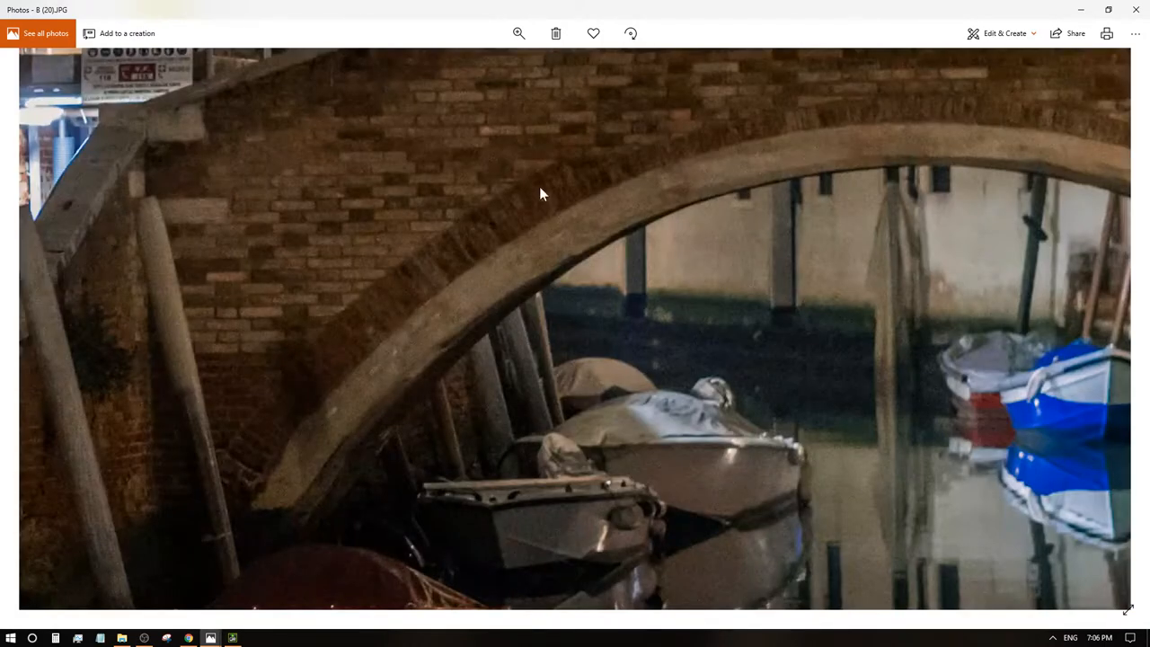
pyautogui.scroll(-1, 530, 255)
pyautogui.scroll(1, 405, 189)
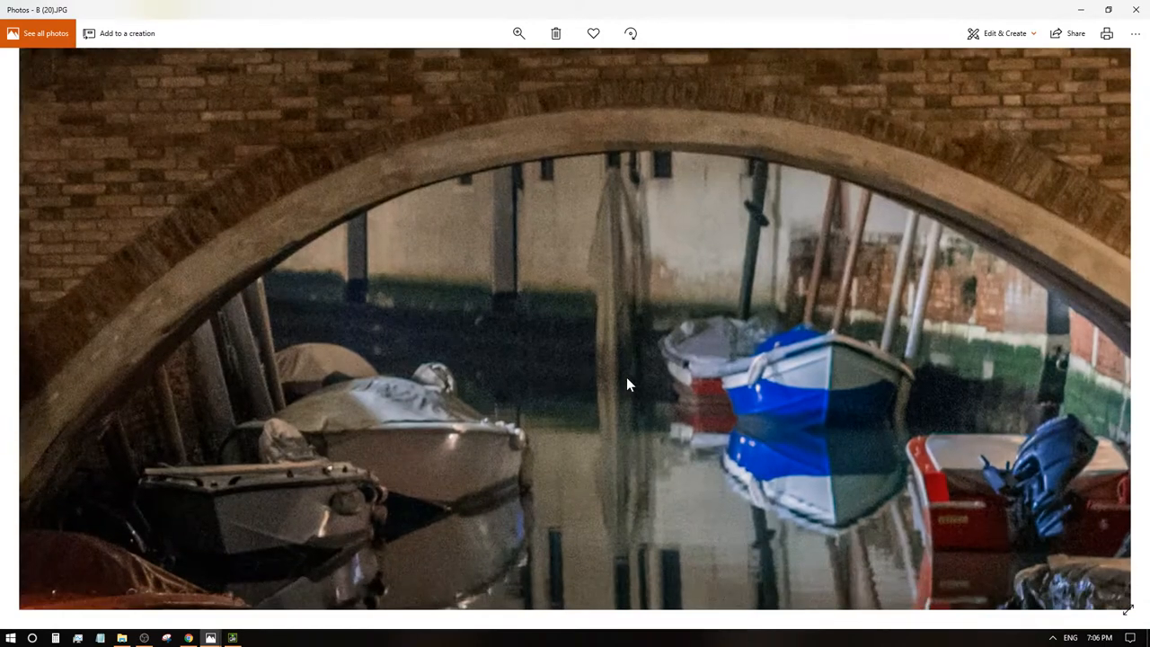
pyautogui.press('Right')
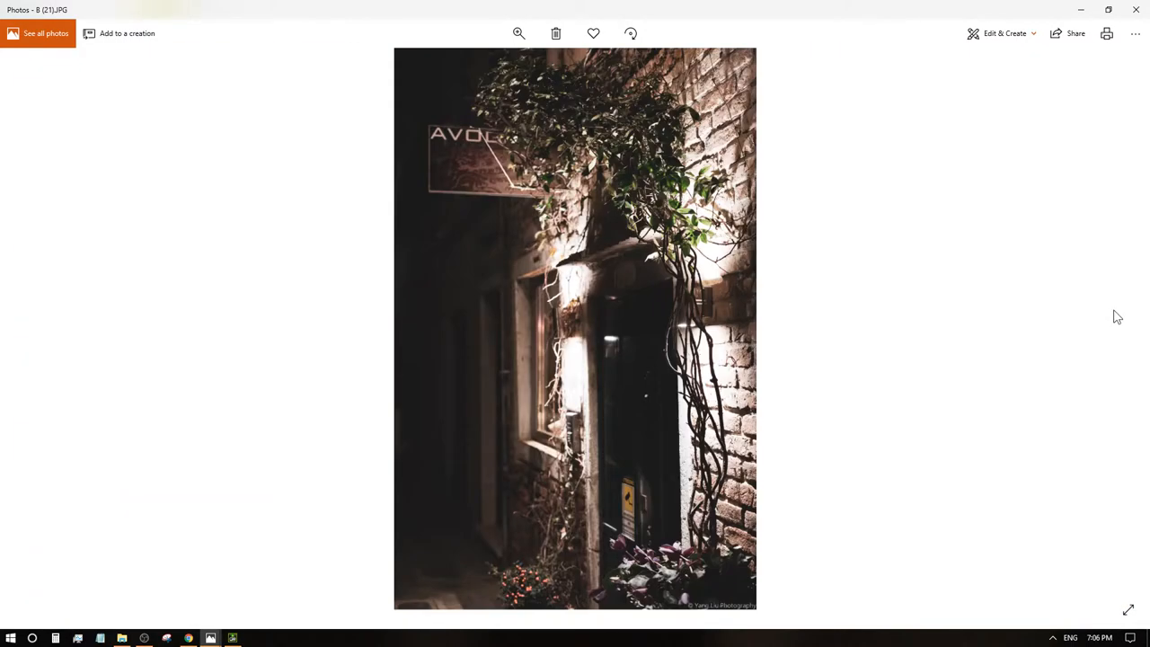
pyautogui.scroll(2, 621, 203)
pyautogui.scroll(1, 621, 205)
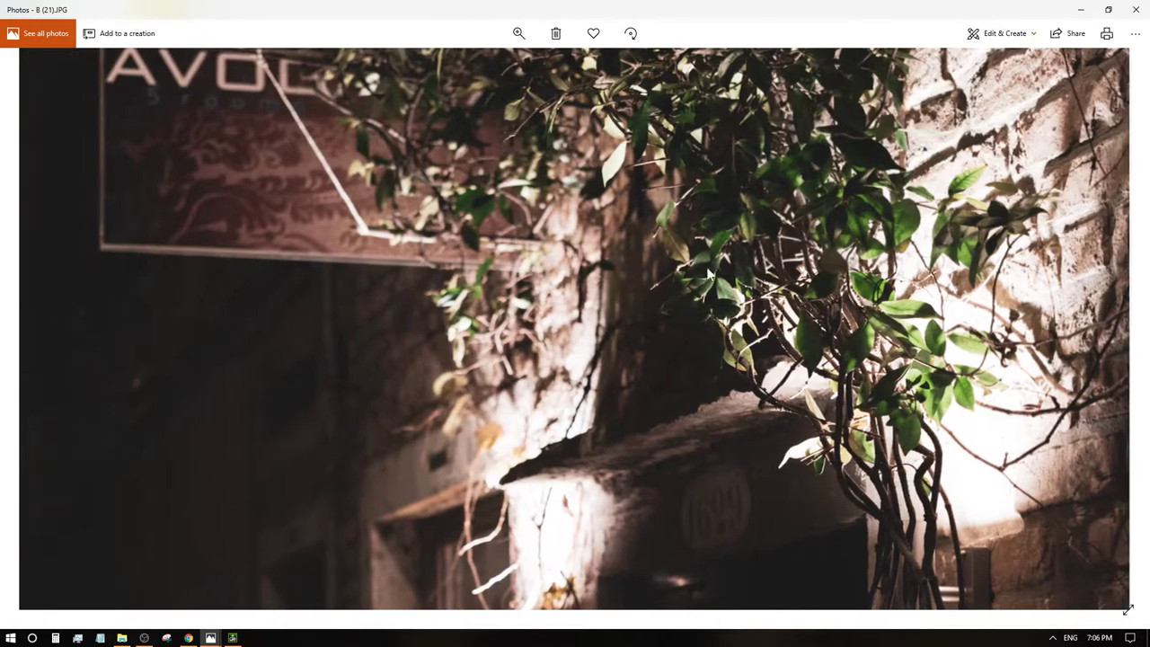
pyautogui.moveTo(702, 177); pyautogui.dragTo(660, 446)
pyautogui.scroll(1, 661, 446)
pyautogui.scroll(2, 704, 303)
pyautogui.scroll(1, 767, 398)
pyautogui.scroll(1, 646, 296)
pyautogui.scroll(1, 646, 296)
pyautogui.scroll(1, 683, 310)
pyautogui.scroll(1, 739, 323)
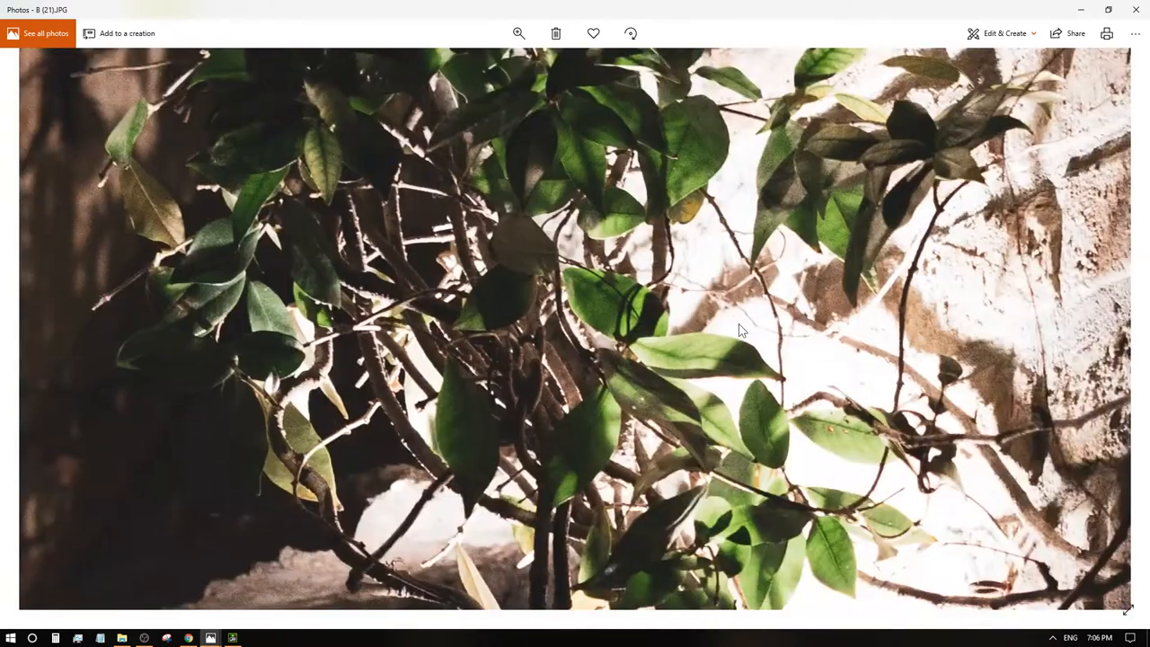
pyautogui.scroll(1, 722, 439)
pyautogui.scroll(-2, 722, 440)
pyautogui.scroll(1, 590, 362)
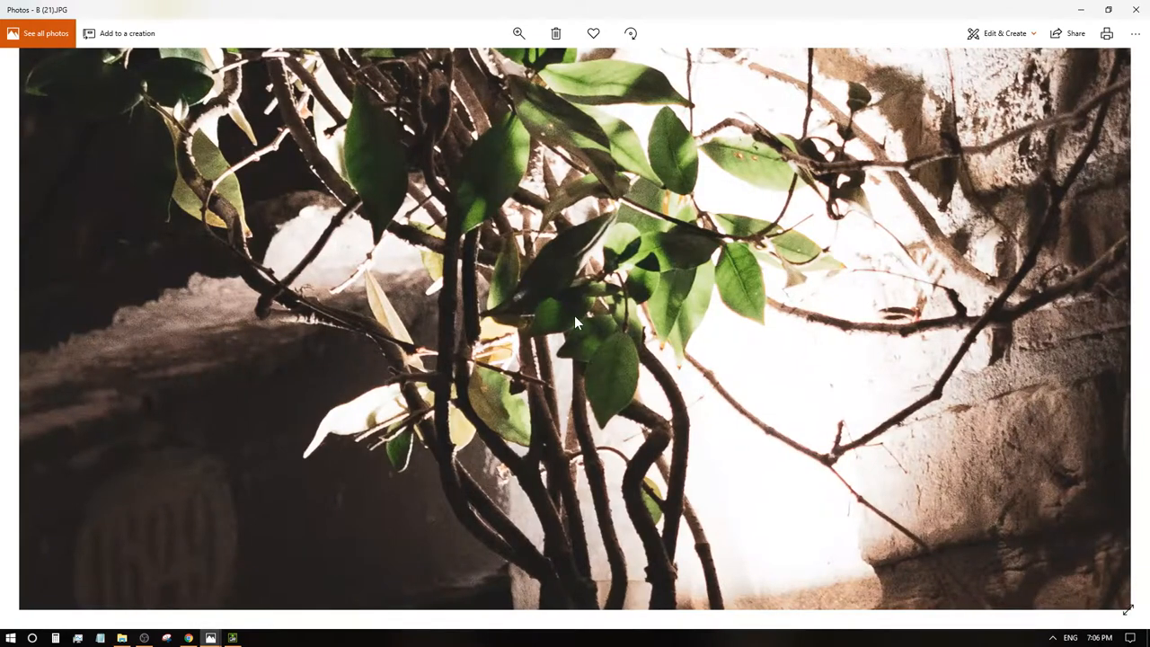
pyautogui.scroll(-1, 576, 322)
pyautogui.scroll(-3, 576, 322)
# - Move to the crowded wooden bridge photo 8 (23) and examine the people, arch and trees close up
pyautogui.click(1129, 350)
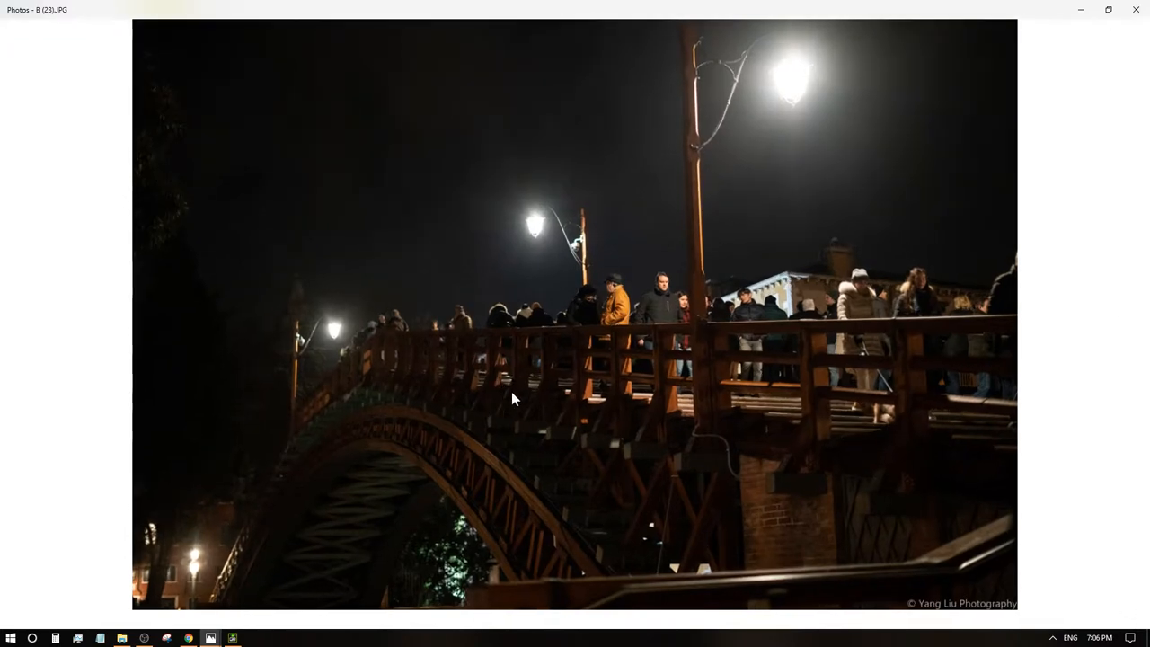
pyautogui.scroll(3, 584, 306)
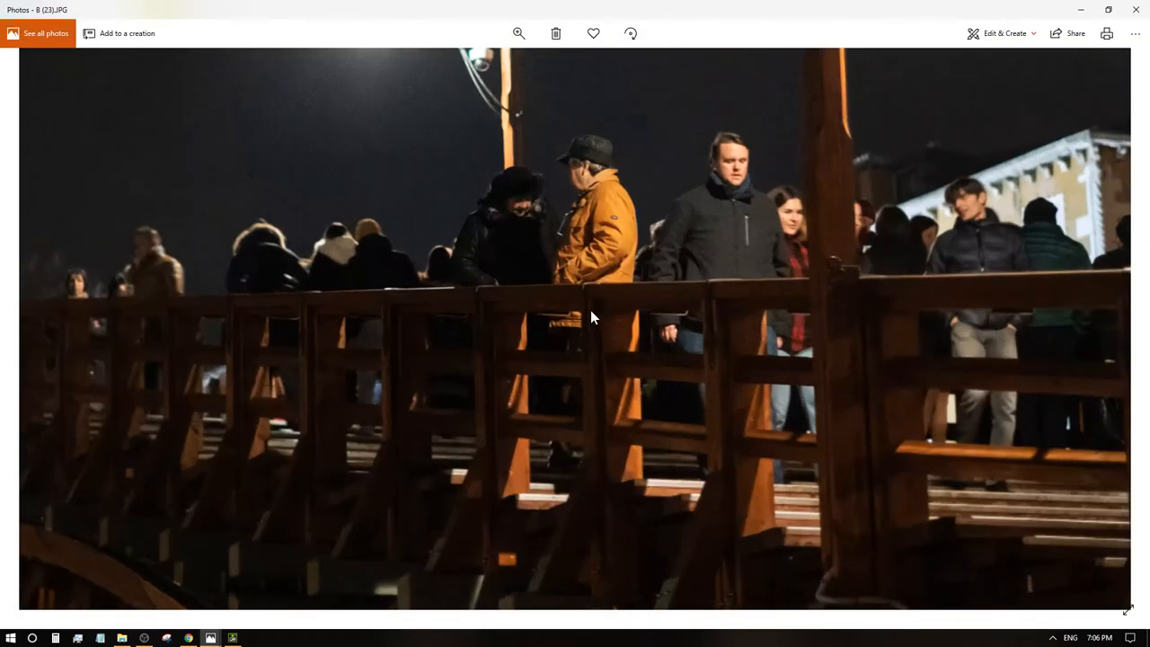
pyautogui.moveTo(562, 233); pyautogui.dragTo(633, 416)
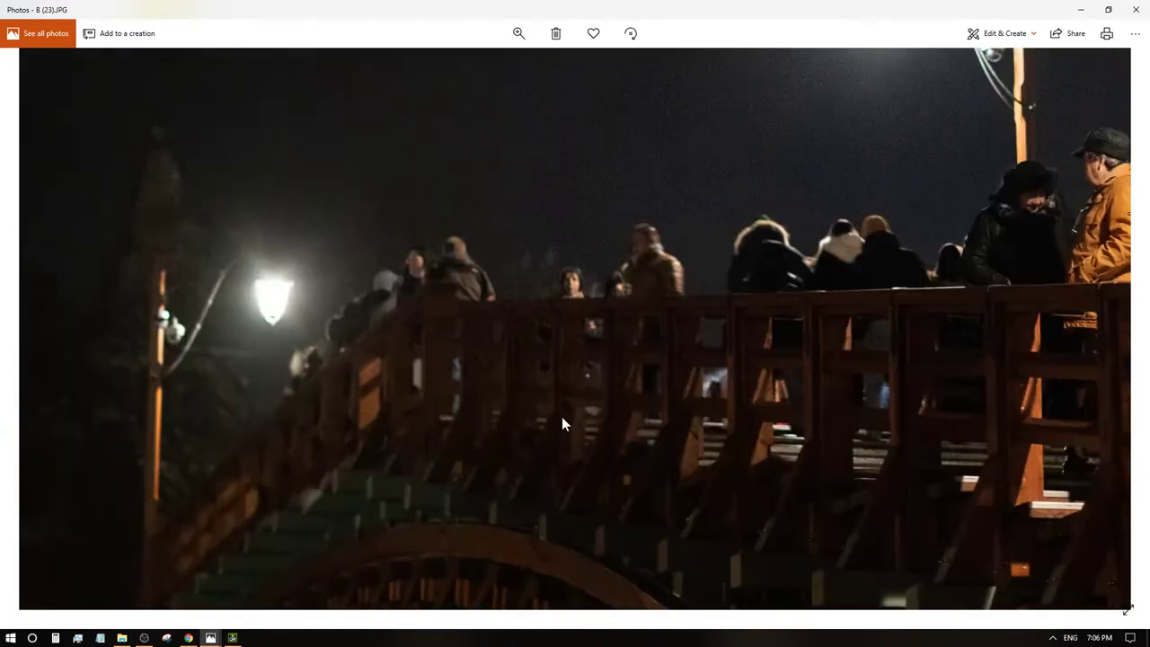
pyautogui.moveTo(561, 416); pyautogui.dragTo(567, 180)
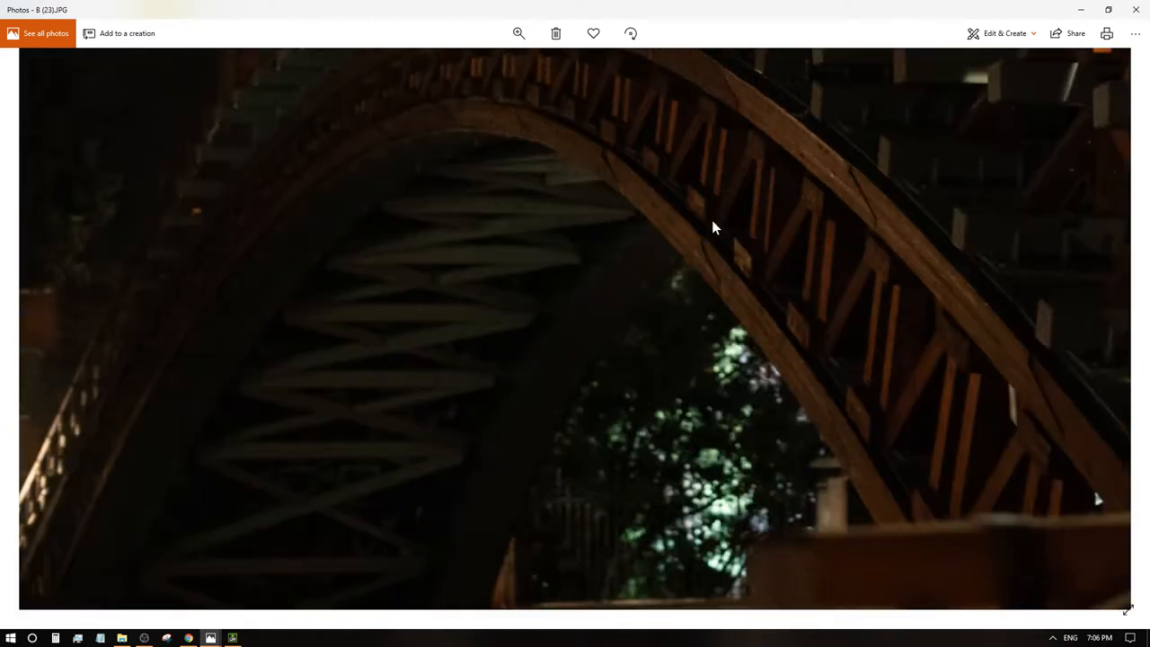
pyautogui.moveTo(654, 410)
pyautogui.mouseDown()
pyautogui.moveTo(566, 419)
pyautogui.moveTo(527, 449)
pyautogui.mouseUp()
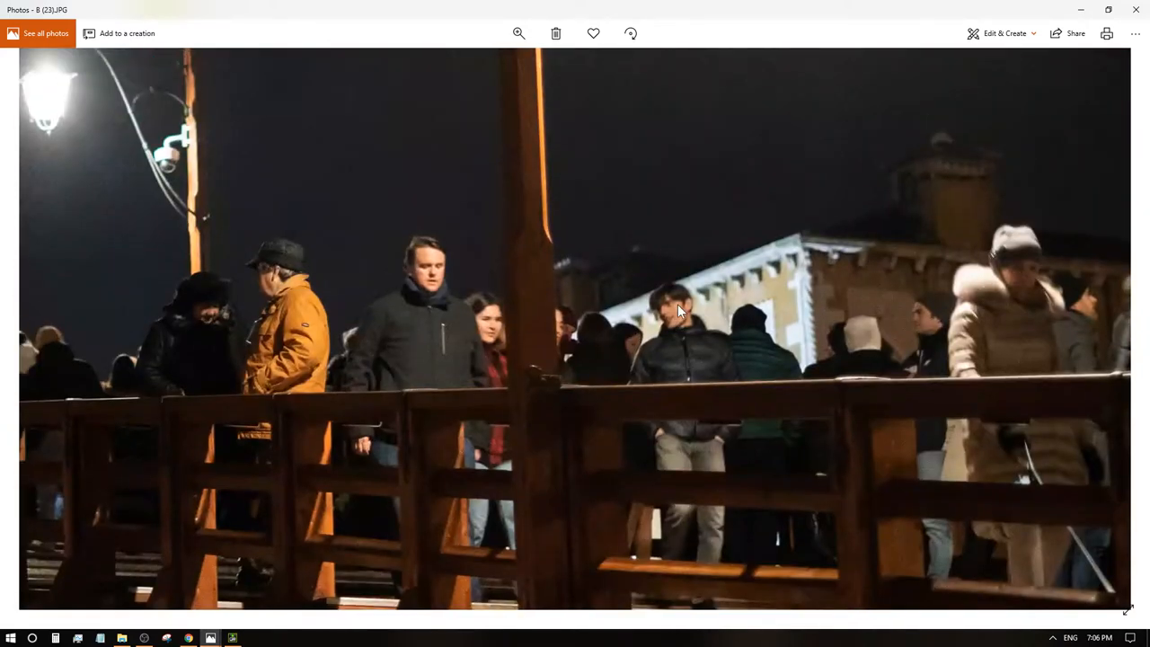